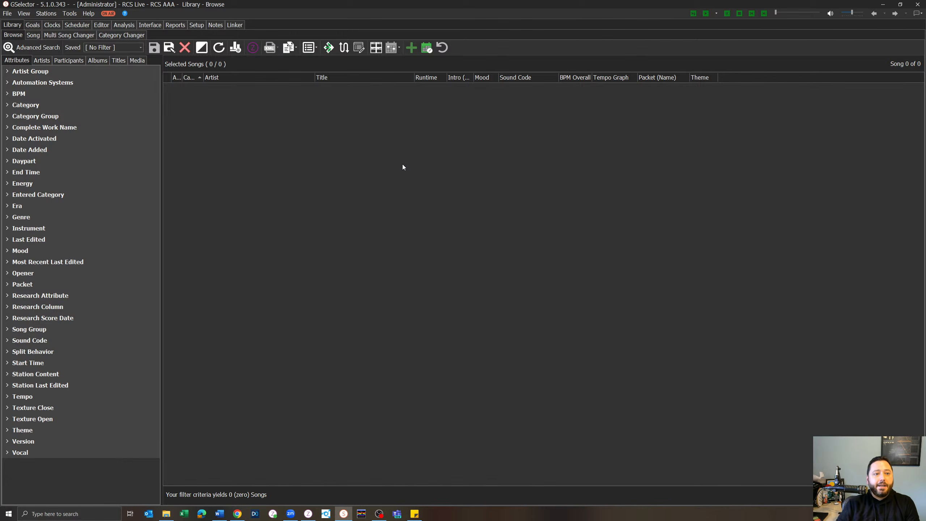
# Look over the station administration list, then close it
pyautogui.click(75, 14)
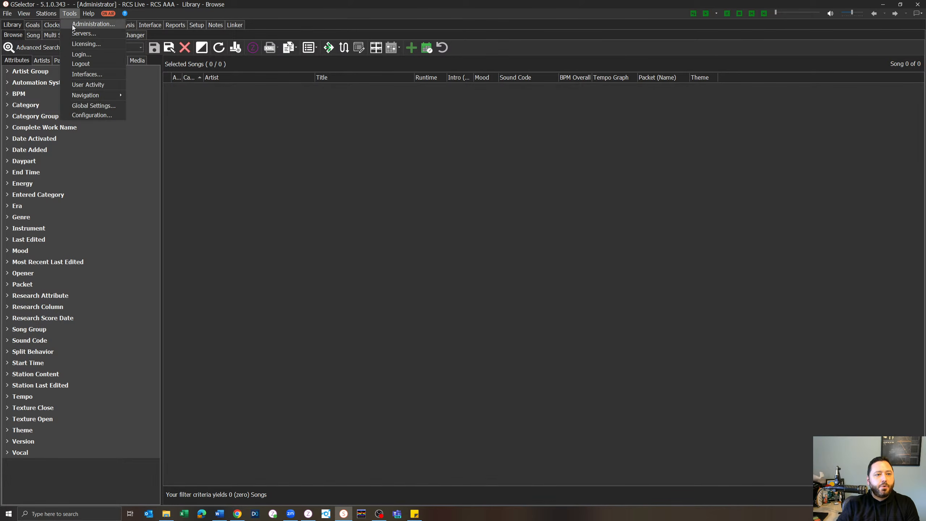
pyautogui.click(72, 23)
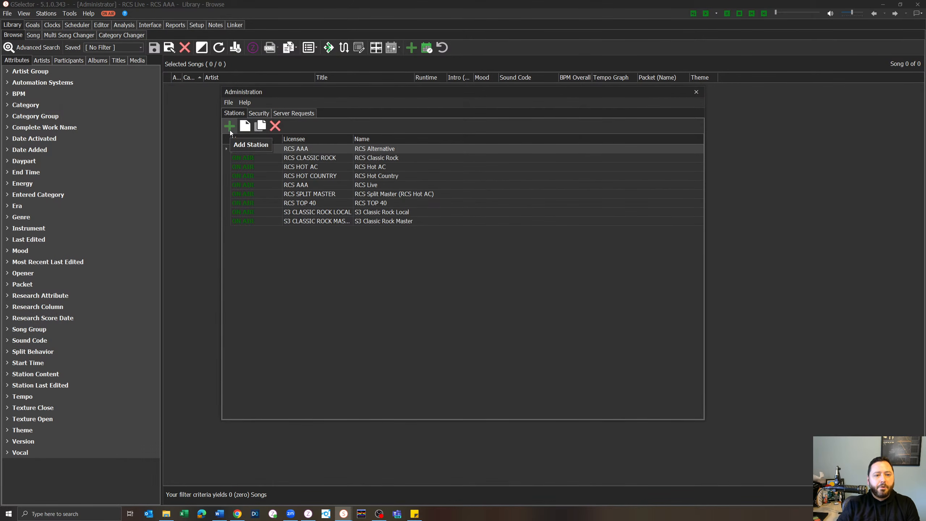
pyautogui.click(696, 93)
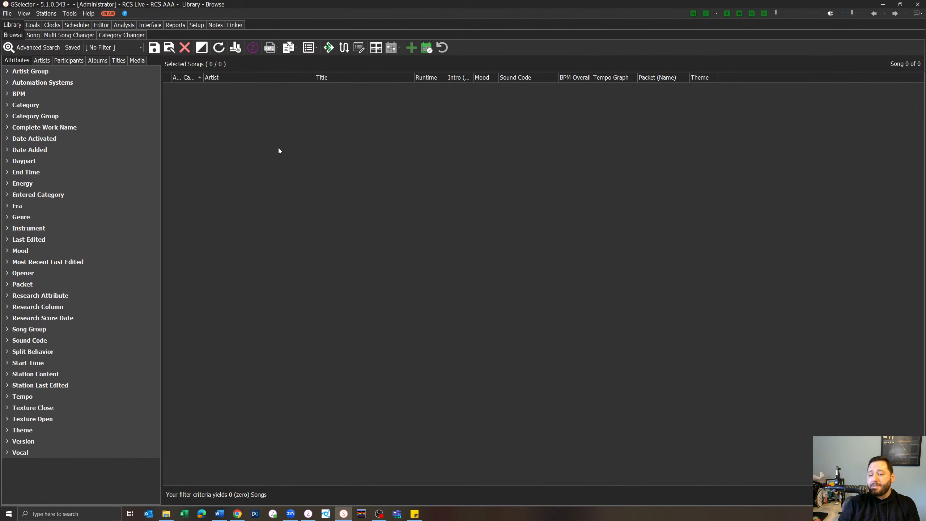
# Run an advanced song search for songs active on RCS Classic Rock
pyautogui.click(27, 51)
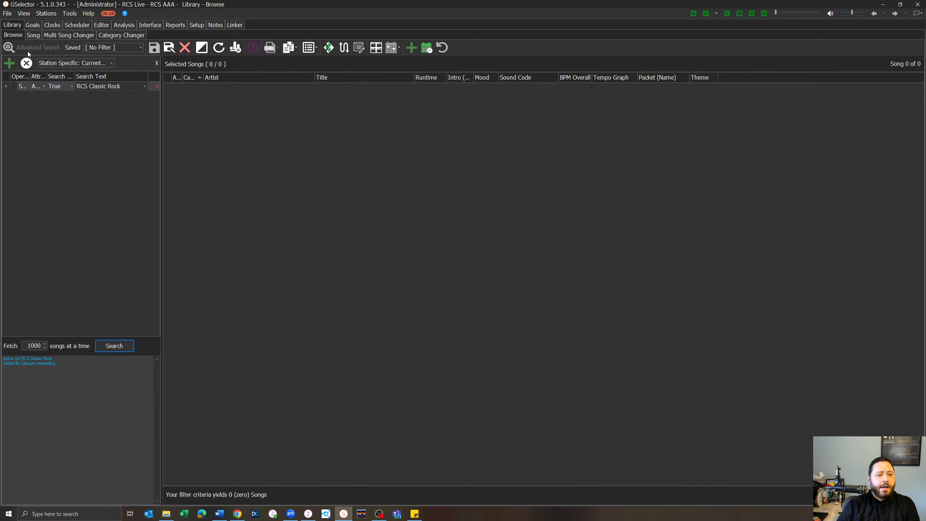
pyautogui.click(44, 87)
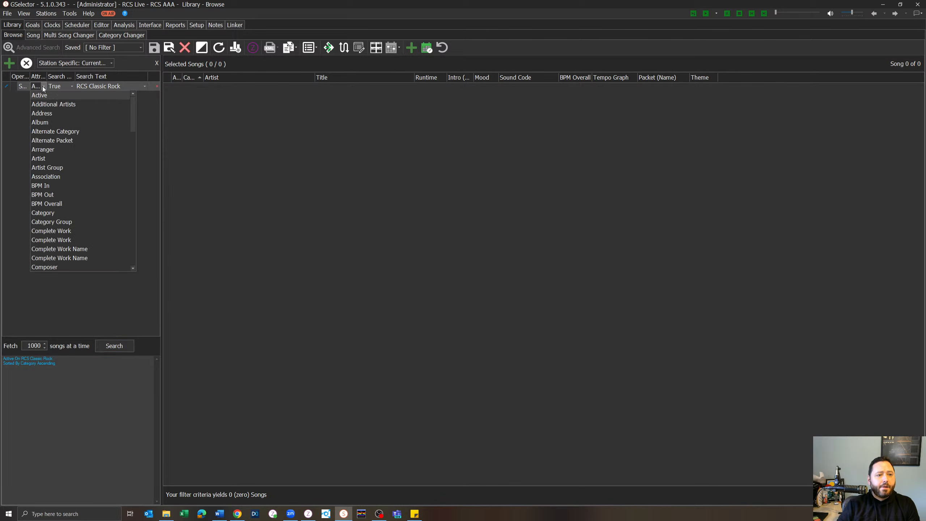
pyautogui.click(43, 86)
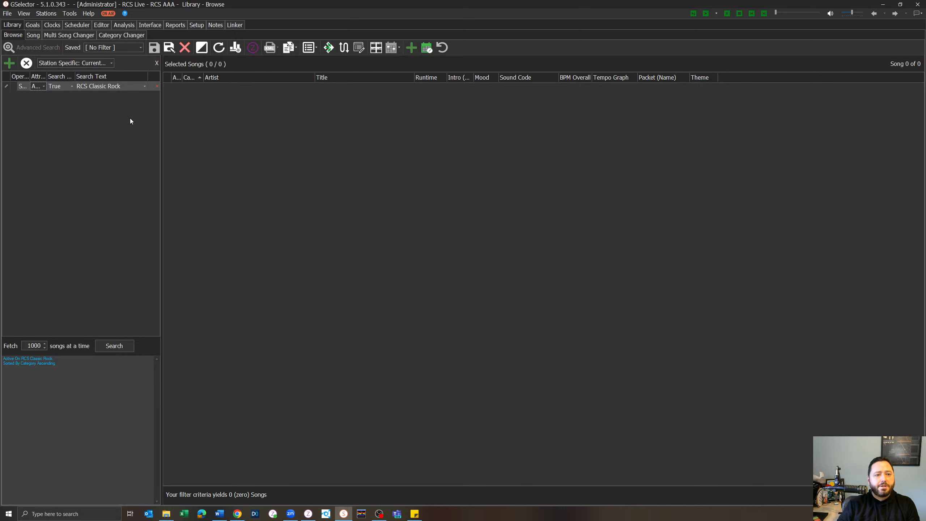
pyautogui.click(114, 346)
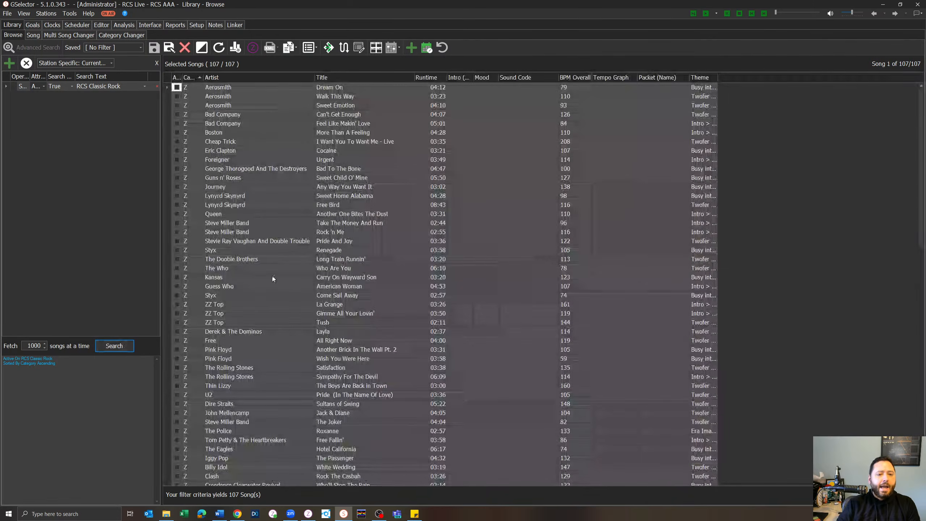
# Select all 107 results and load them into the Multi Song Changer
pyautogui.click(283, 232)
pyautogui.hotkey('ctrl', 'a')
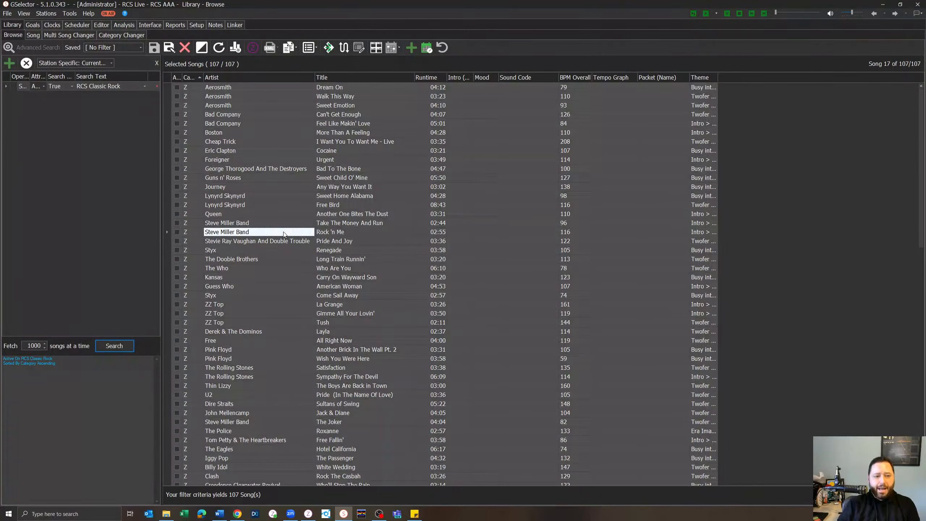
pyautogui.click(70, 36)
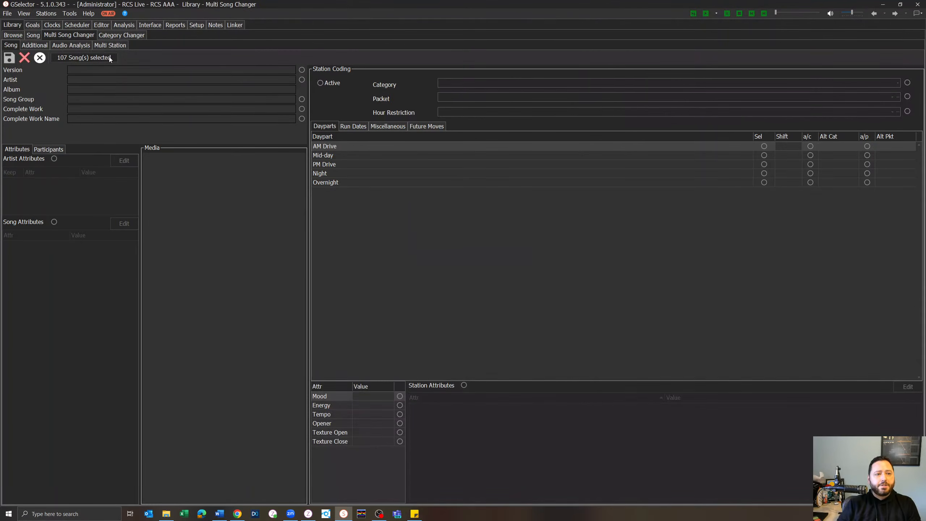
# Mark the 107 songs Active in category Z-Z - Hold, then save and confirm for GSelector and Zetta
pyautogui.moveTo(110, 57); pyautogui.dragTo(60, 58)
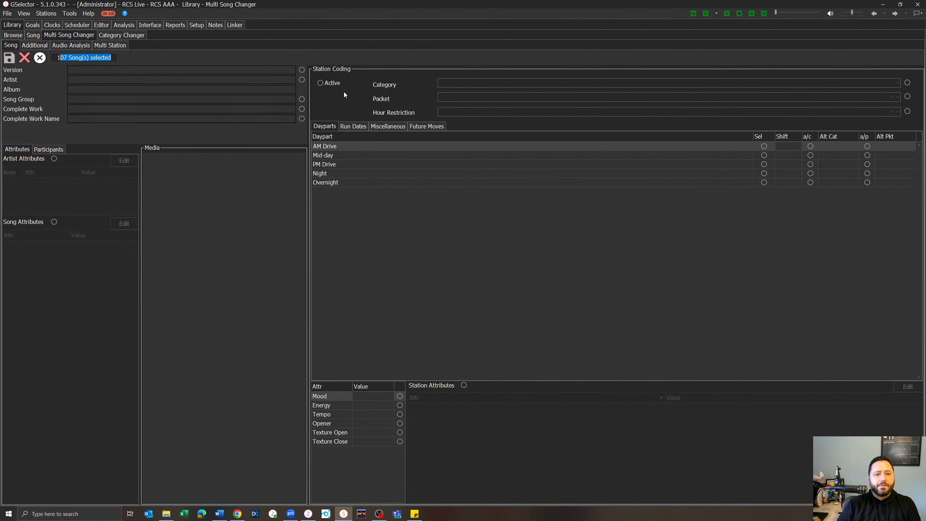
pyautogui.click(322, 84)
pyautogui.click(898, 83)
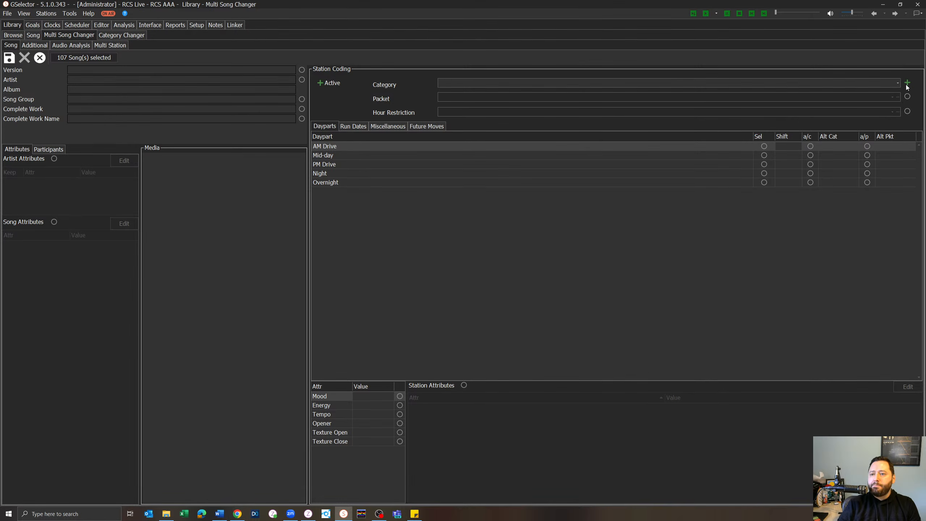
pyautogui.click(804, 98)
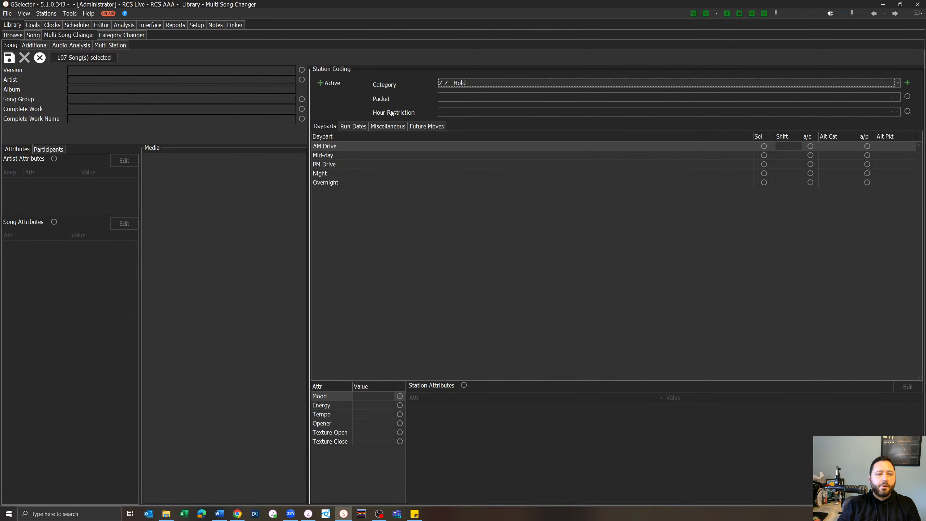
pyautogui.click(10, 58)
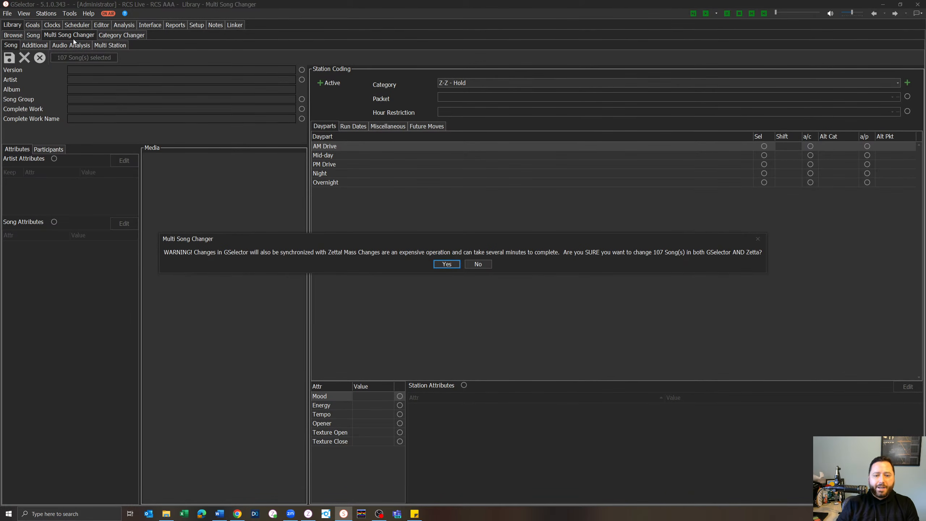
pyautogui.click(443, 265)
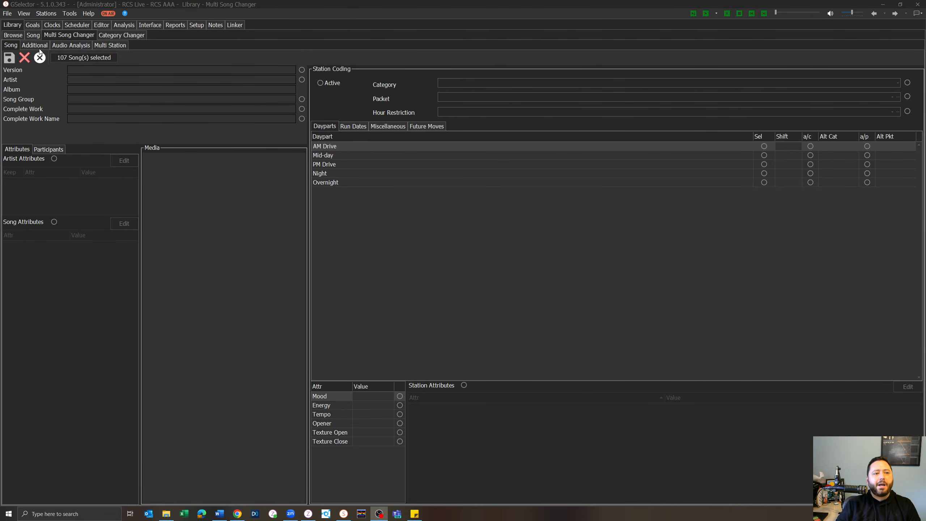
# Go back to the Browse list to see the 107 songs now in category Z
pyautogui.click(15, 37)
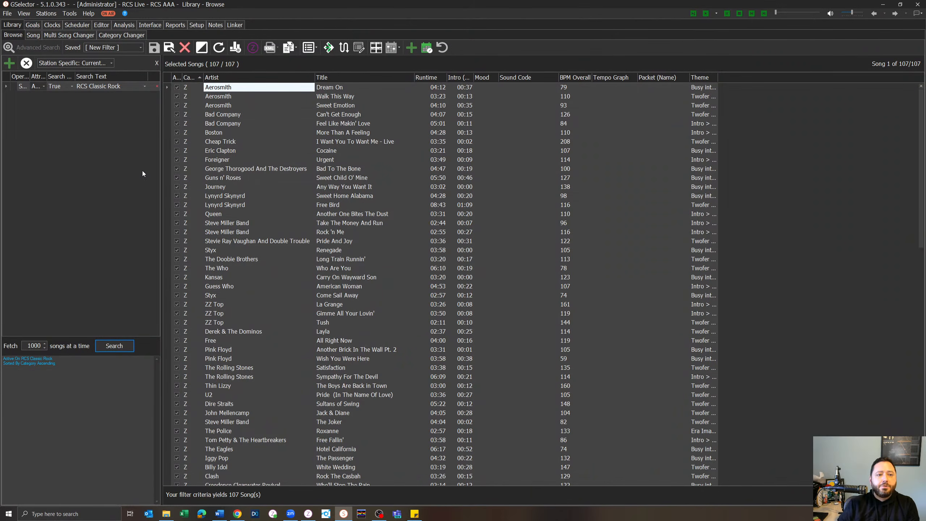
# Filter the advanced search by Artist 'Aerosmith' to show the three Aerosmith songs
pyautogui.click(106, 160)
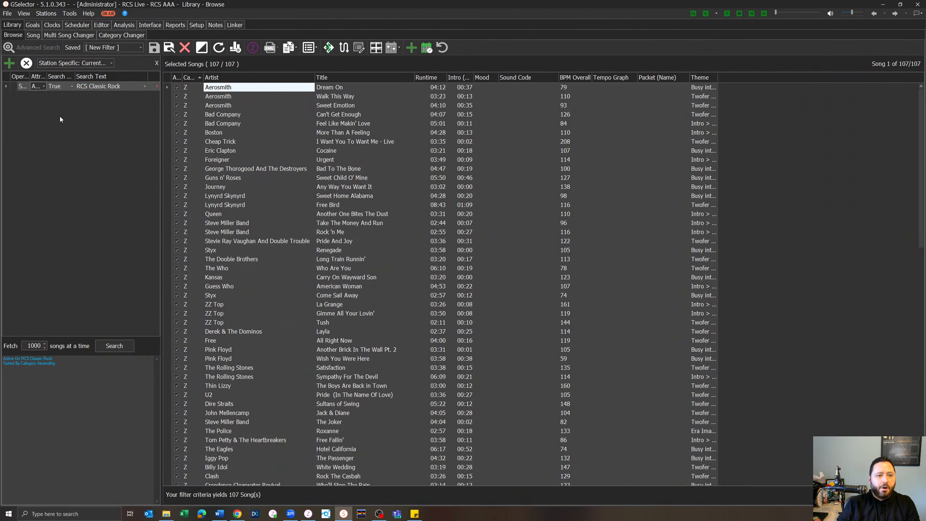
pyautogui.click(44, 86)
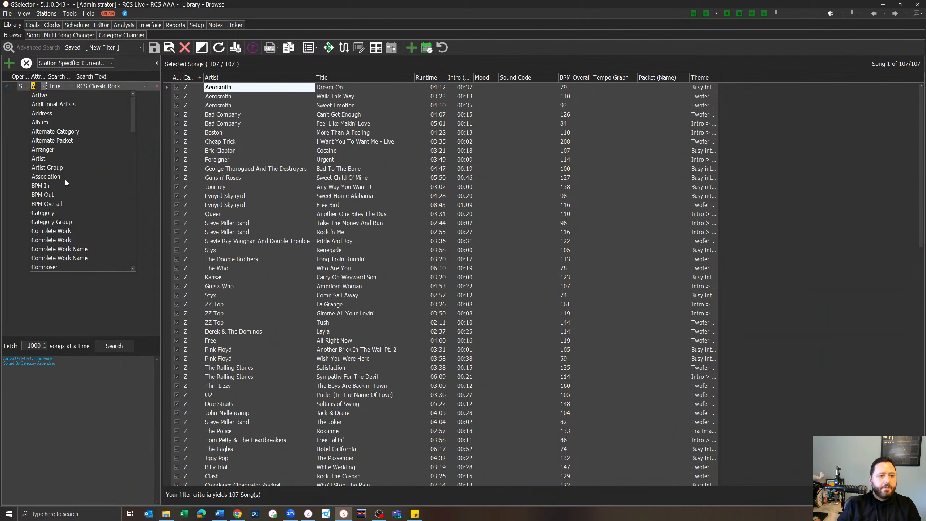
pyautogui.click(59, 159)
pyautogui.click(92, 87)
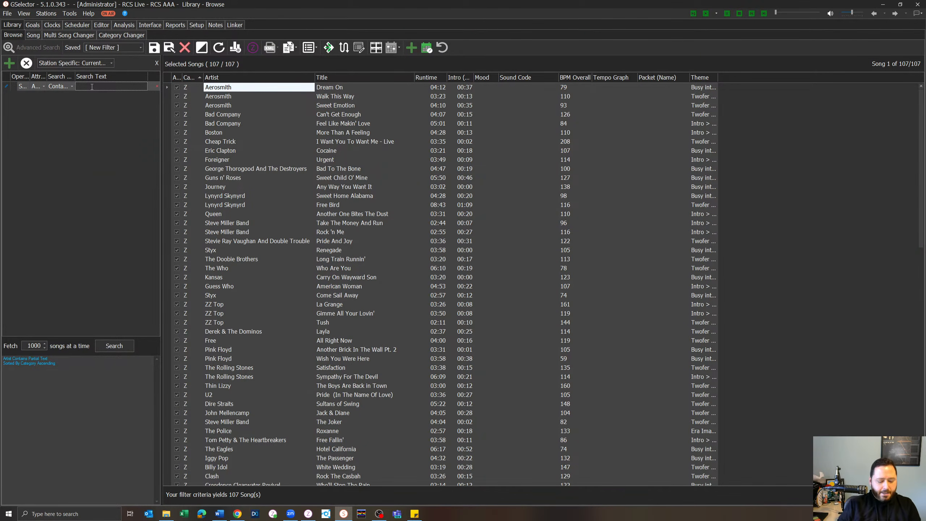
pyautogui.write('Aerosmit')
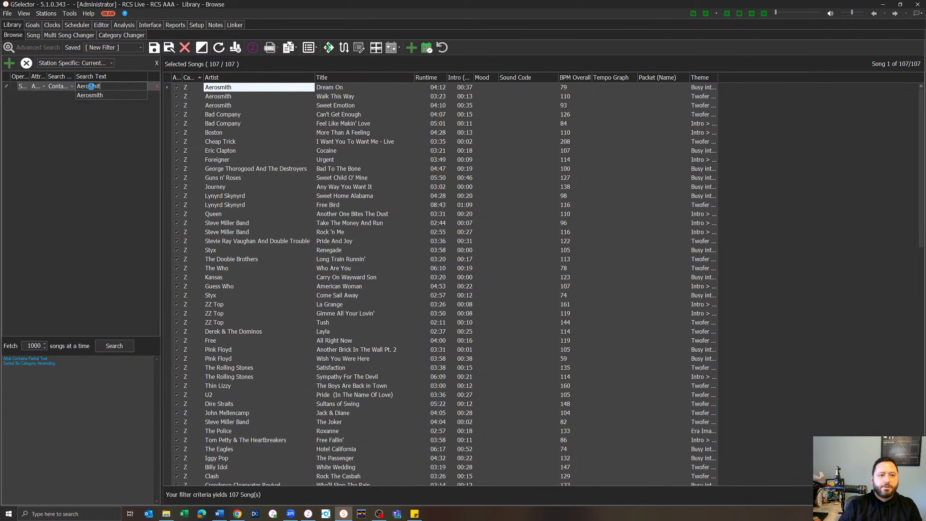
pyautogui.click(109, 95)
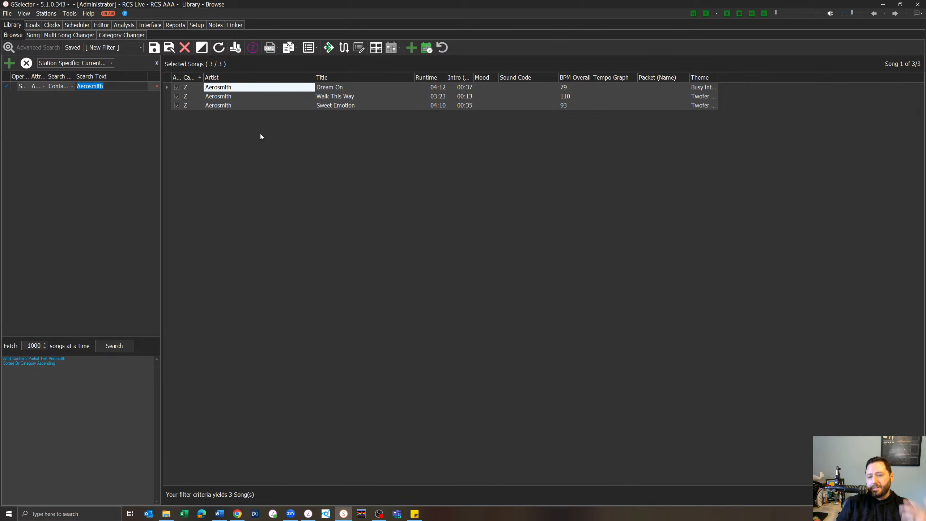
# Clear the Aerosmith filter so all 107 songs are listed again
pyautogui.click(156, 64)
pyautogui.click(228, 133)
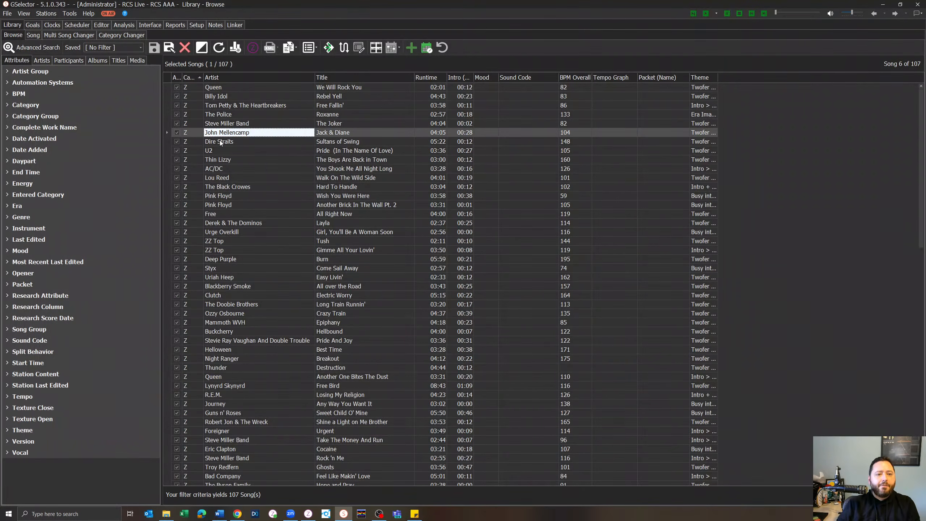
pyautogui.click(308, 514)
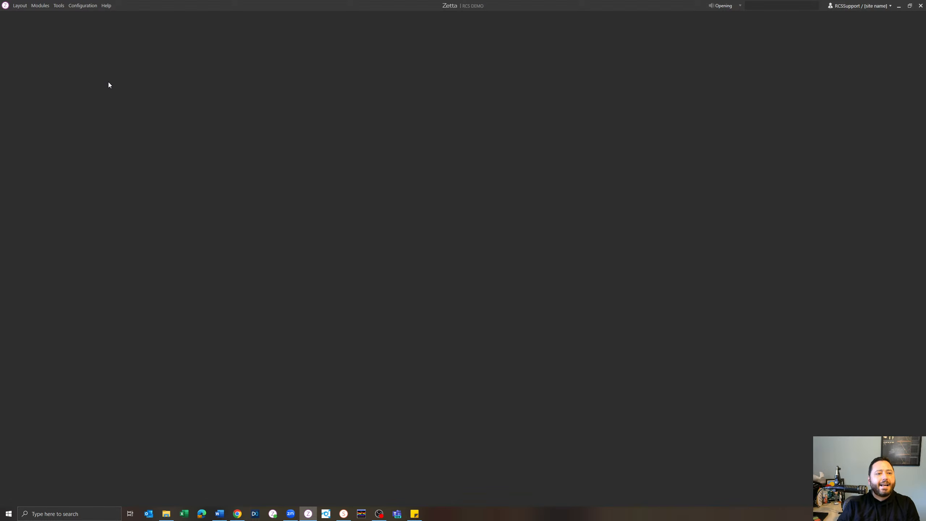
# Open Zetta's song library, load the full list and filter it to the RCS Live station
pyautogui.click(40, 5)
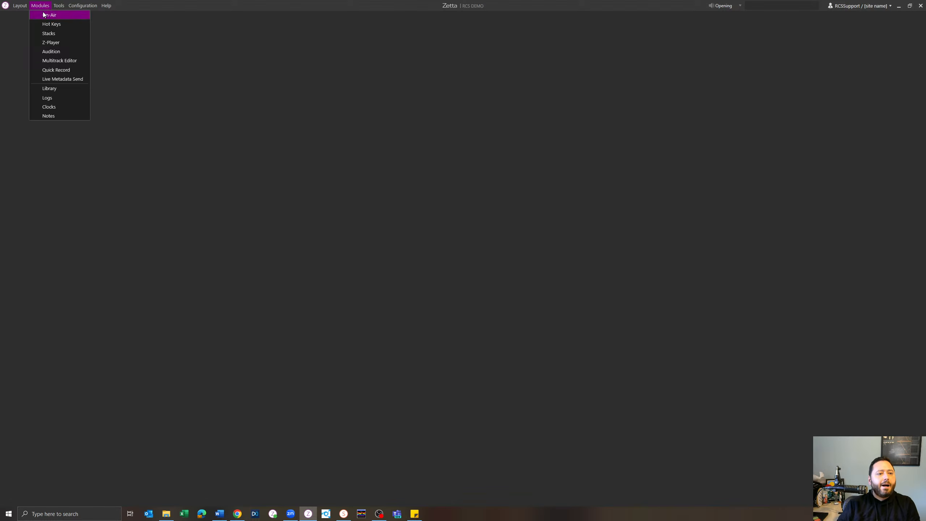
pyautogui.click(54, 90)
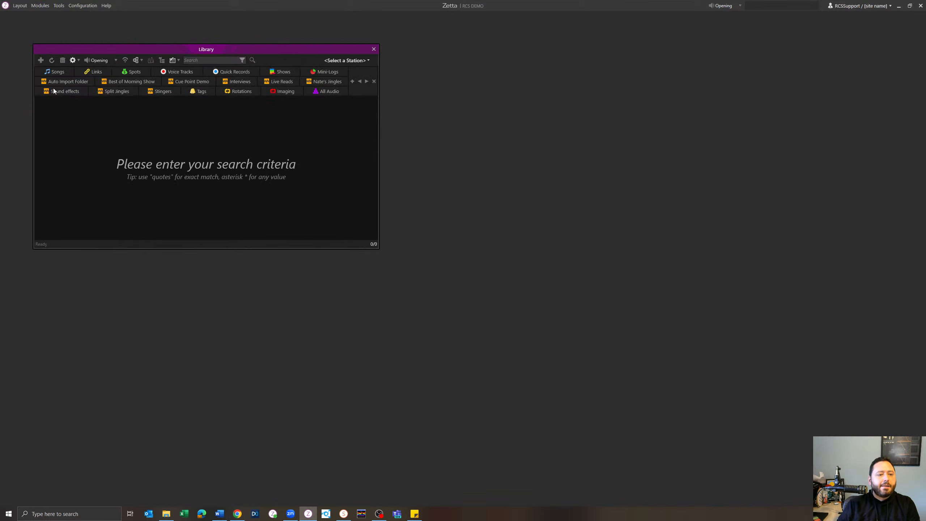
pyautogui.click(79, 60)
pyautogui.click(80, 70)
pyautogui.click(357, 61)
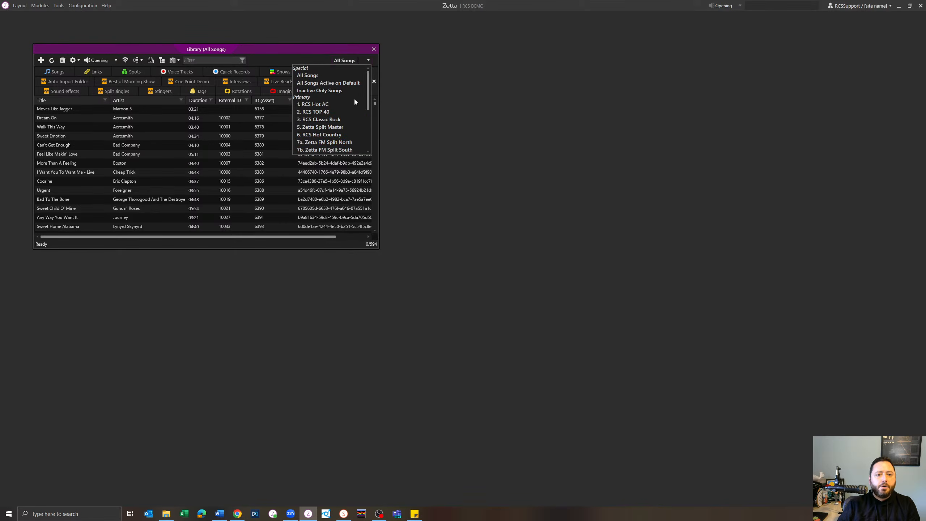
pyautogui.scroll(-1, 325, 117)
pyautogui.scroll(-1, 320, 117)
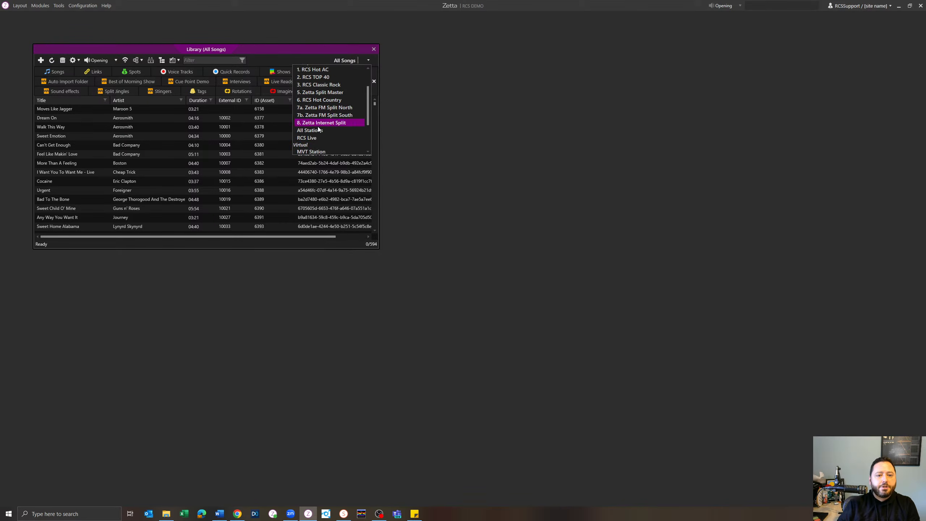
pyautogui.click(311, 139)
# Limit the Zetta library to one user's items, check Feel Like Makin' Love, and return to GSelector
pyautogui.click(167, 146)
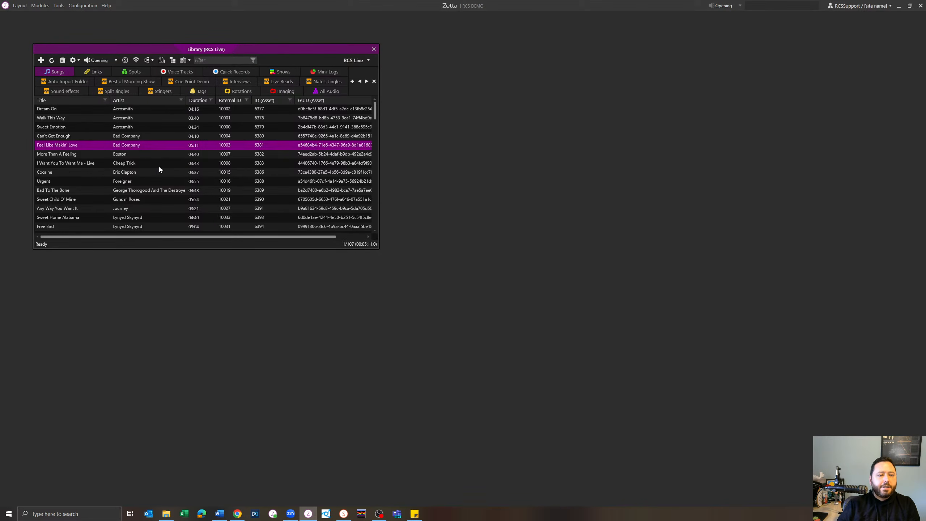
pyautogui.hotkey('ctrl', 'a')
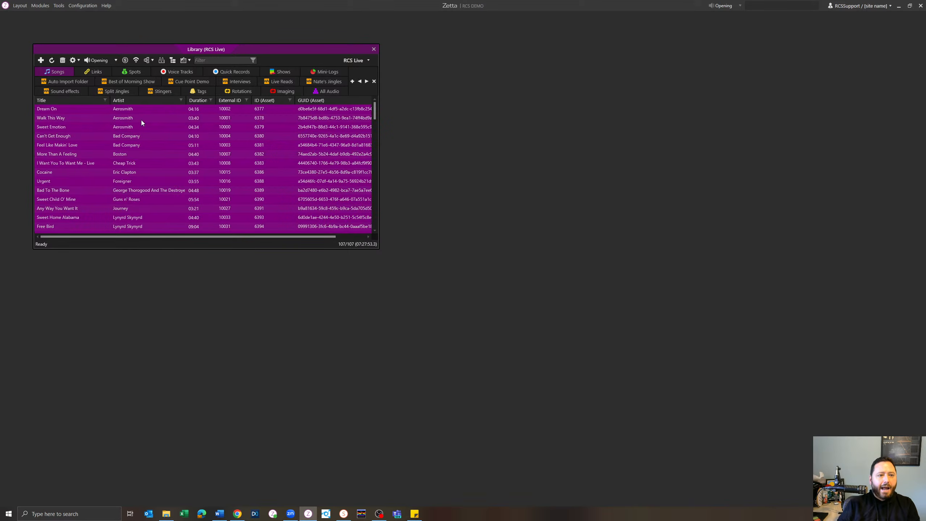
pyautogui.click(153, 61)
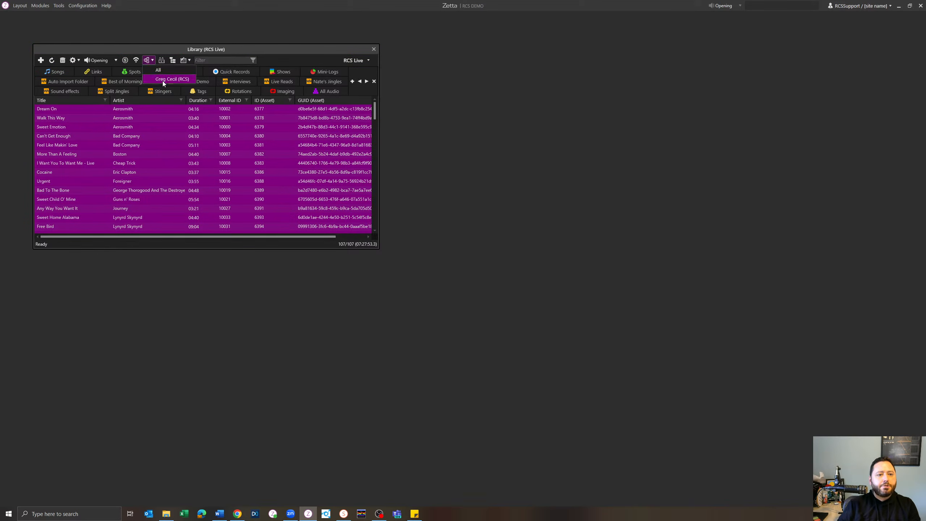
pyautogui.click(162, 81)
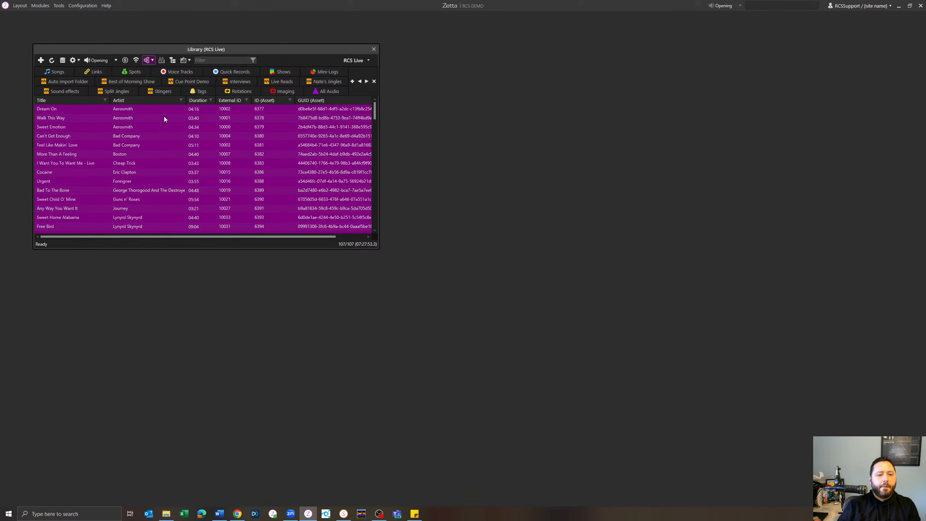
pyautogui.click(167, 145)
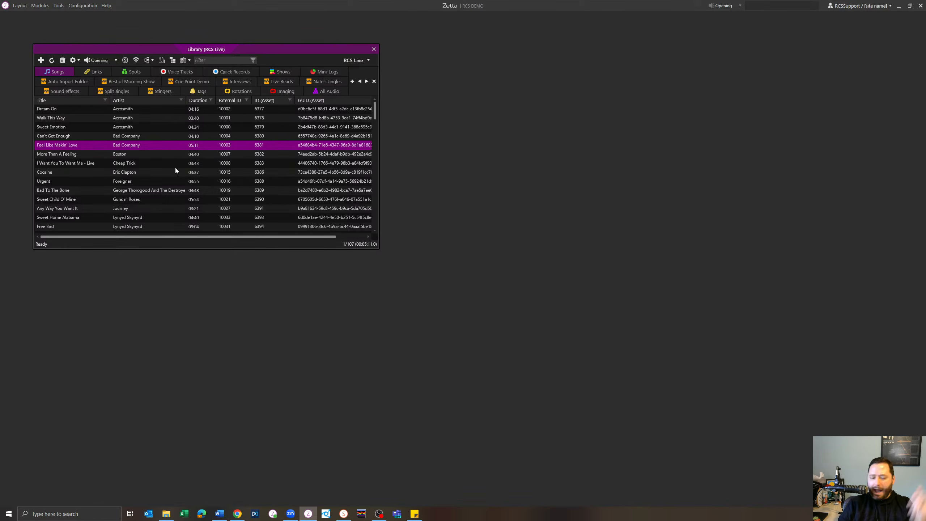
pyautogui.click(343, 514)
pyautogui.click(356, 215)
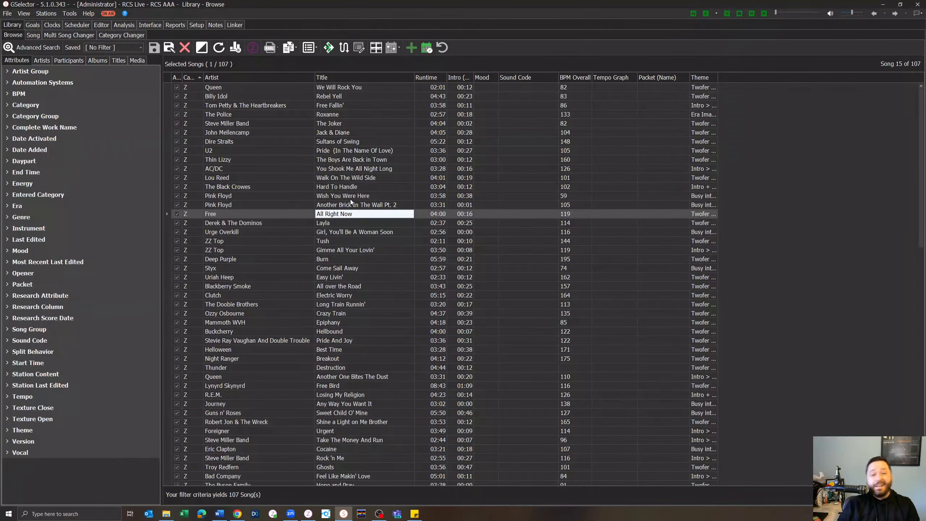
# In the Link Library, start an advanced search with a Title criterion
pyautogui.click(236, 25)
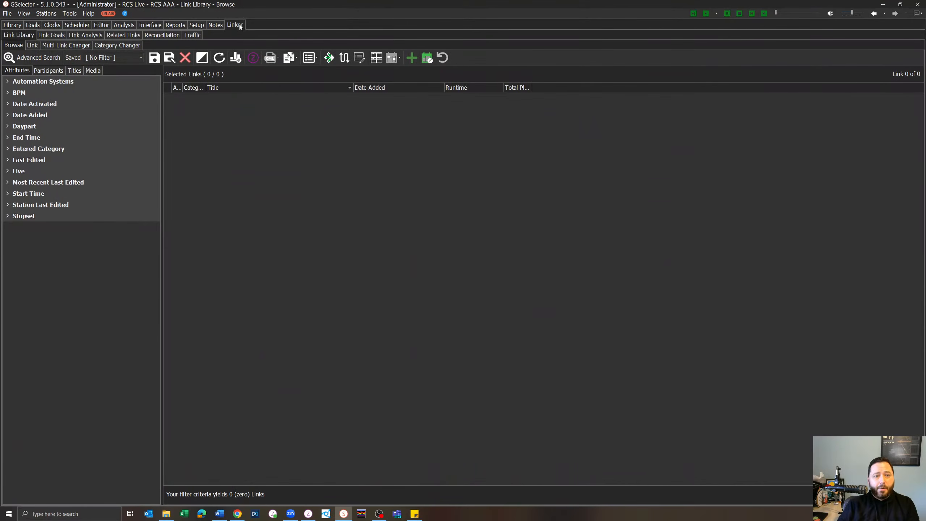
pyautogui.click(31, 59)
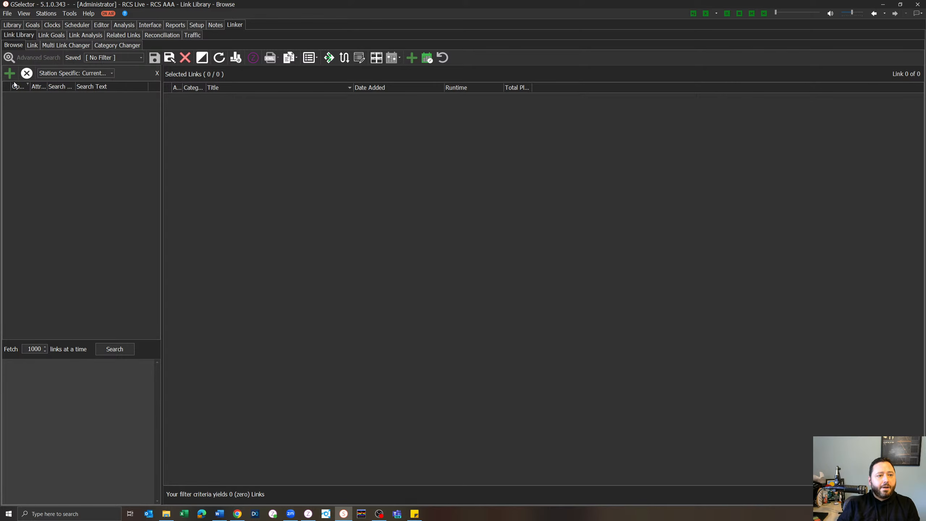
pyautogui.click(10, 73)
pyautogui.click(45, 97)
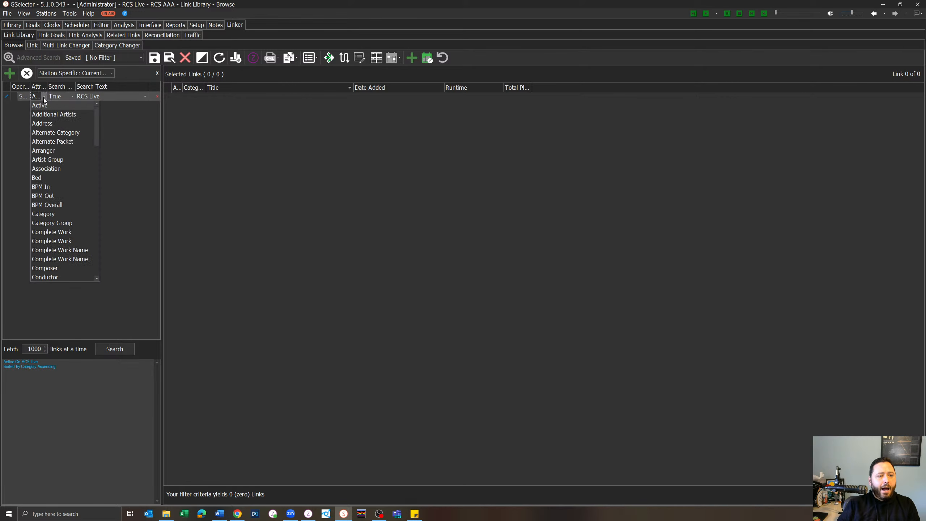
pyautogui.write('t')
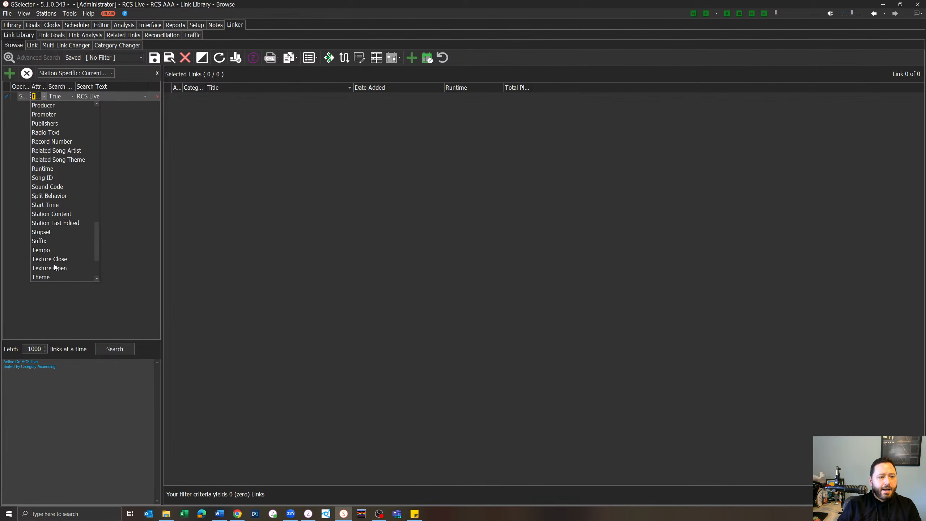
pyautogui.click(48, 258)
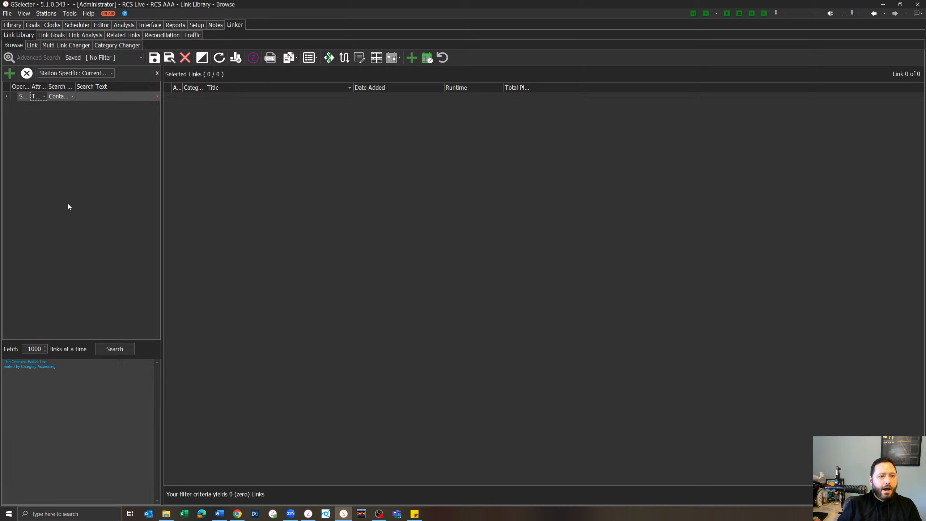
# Search link titles containing 'RCS Live' and load the four results into Multi Link Changer
pyautogui.click(93, 96)
pyautogui.write('RCS Live')
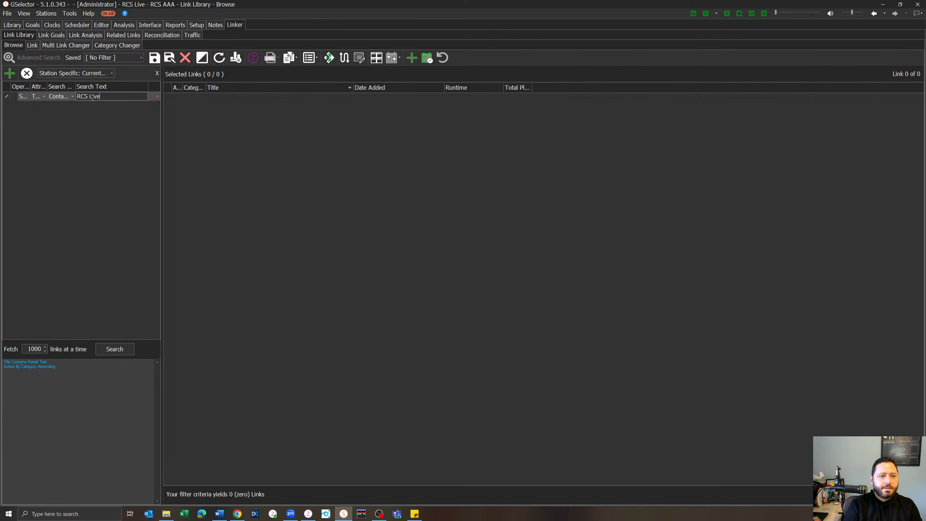
pyautogui.press('Return')
pyautogui.click(270, 116)
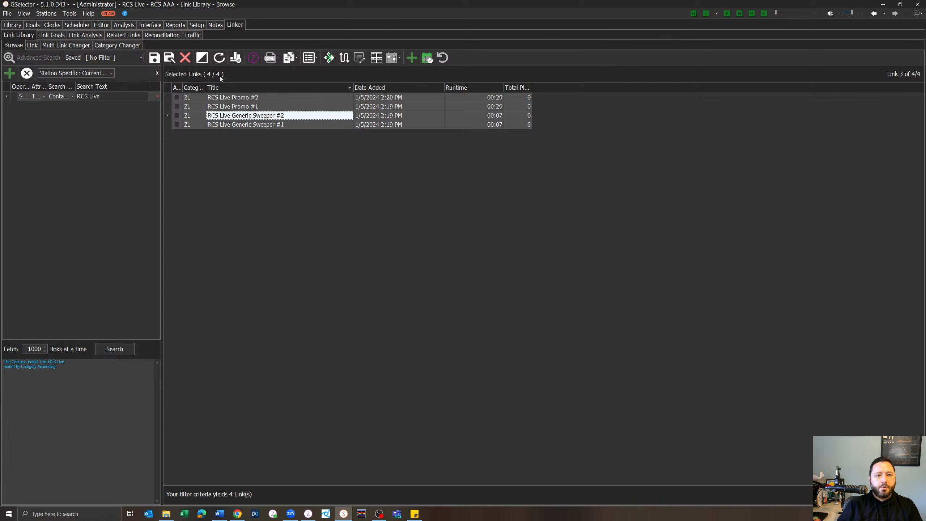
pyautogui.click(65, 46)
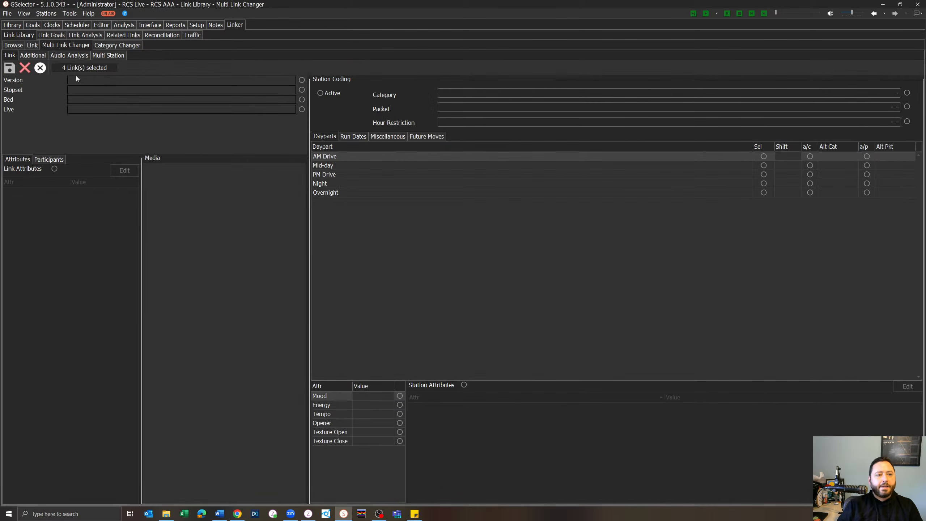
# Mark the four links Active in category ZL-ZLink - Hold, then save and confirm the Zetta sync
pyautogui.click(326, 95)
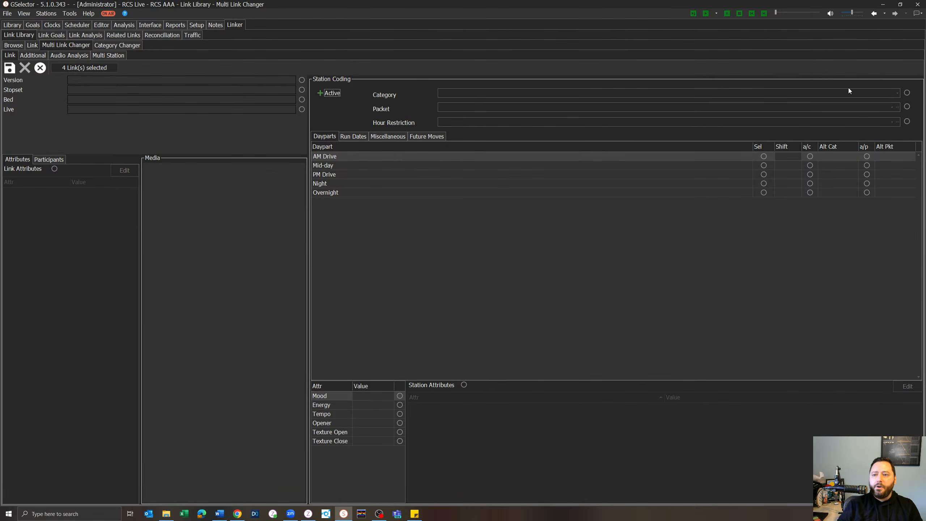
pyautogui.click(908, 93)
pyautogui.click(897, 94)
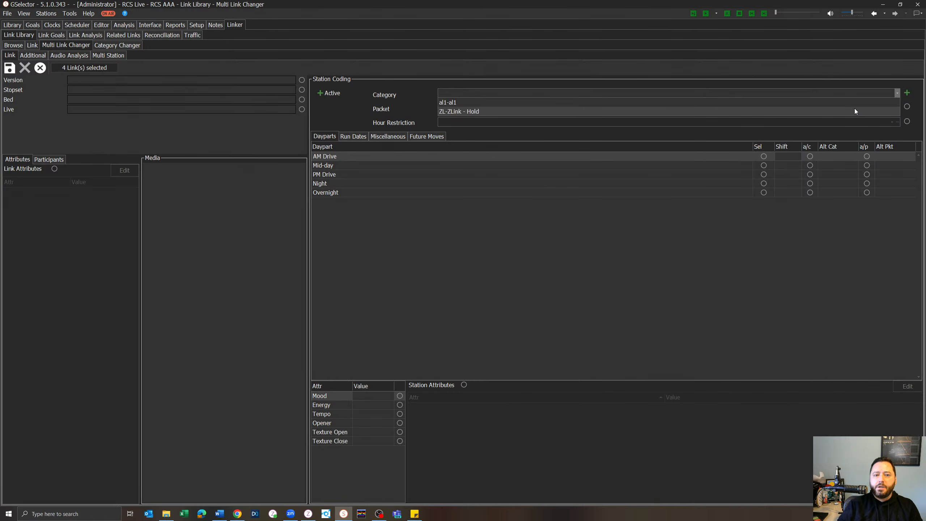
pyautogui.click(854, 112)
pyautogui.click(9, 68)
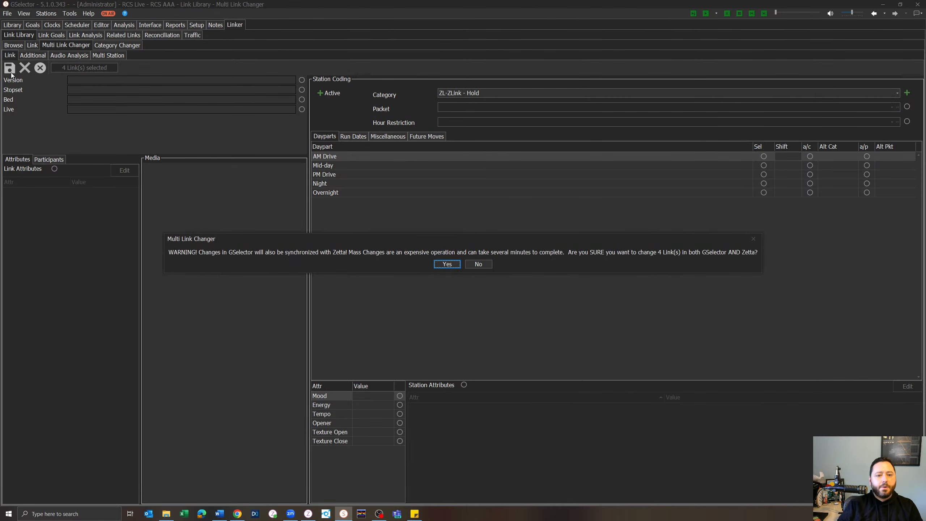
pyautogui.click(448, 264)
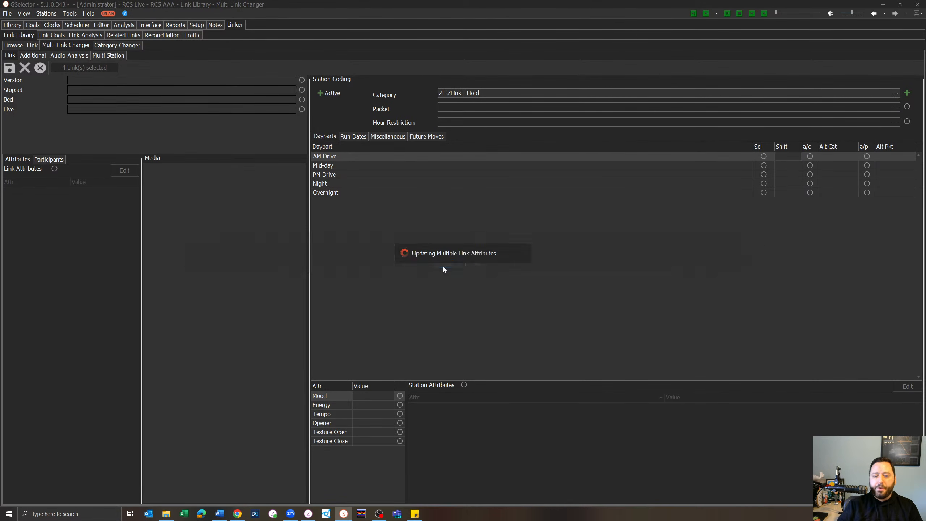
pyautogui.hotkey('alt', 'Tab')
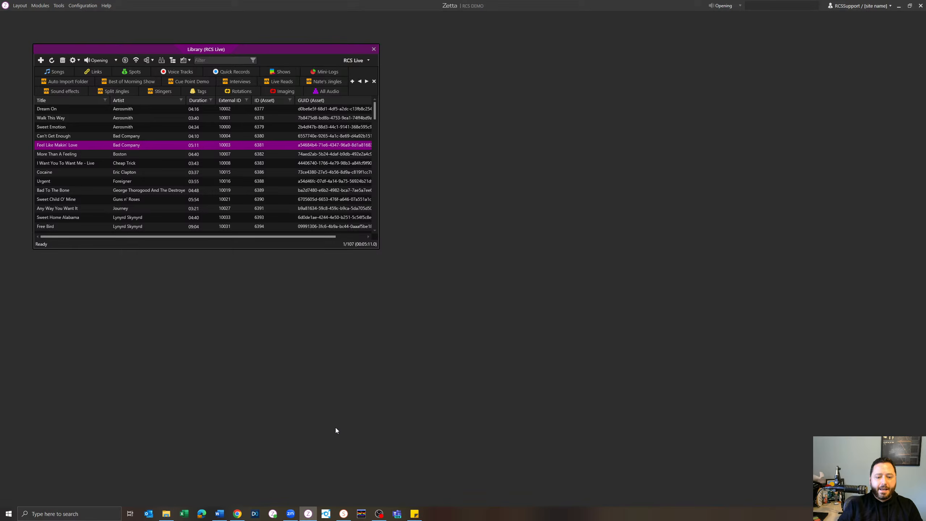
pyautogui.click(343, 514)
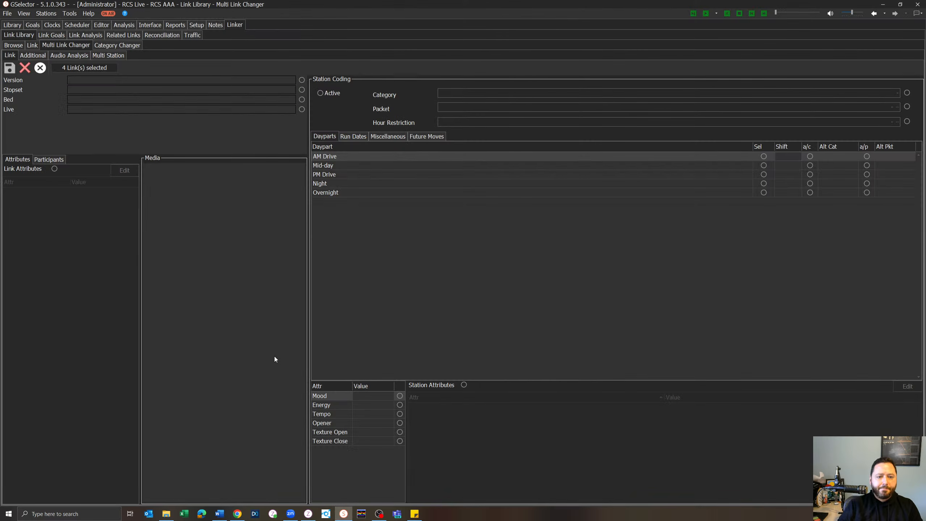
# In song category goals, rename category A1 to CORE SONGS with short name CORE
pyautogui.click(13, 28)
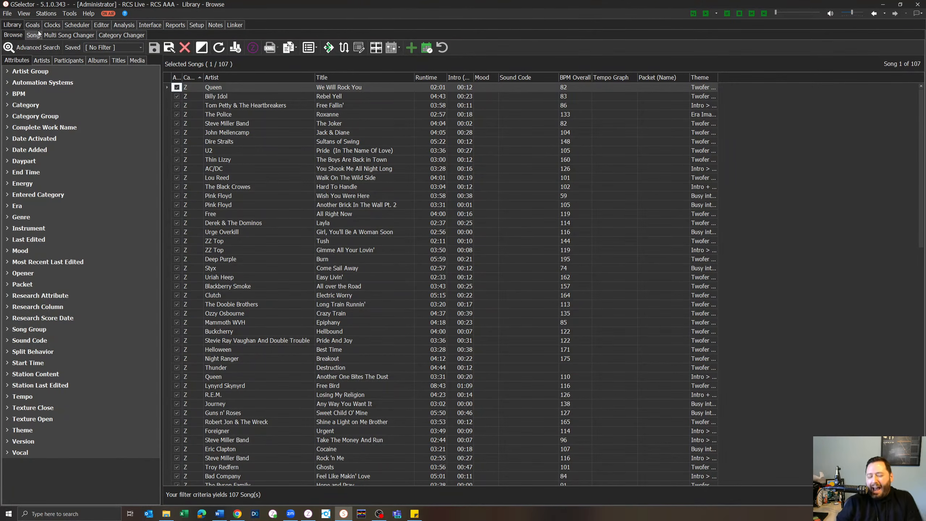
pyautogui.click(36, 29)
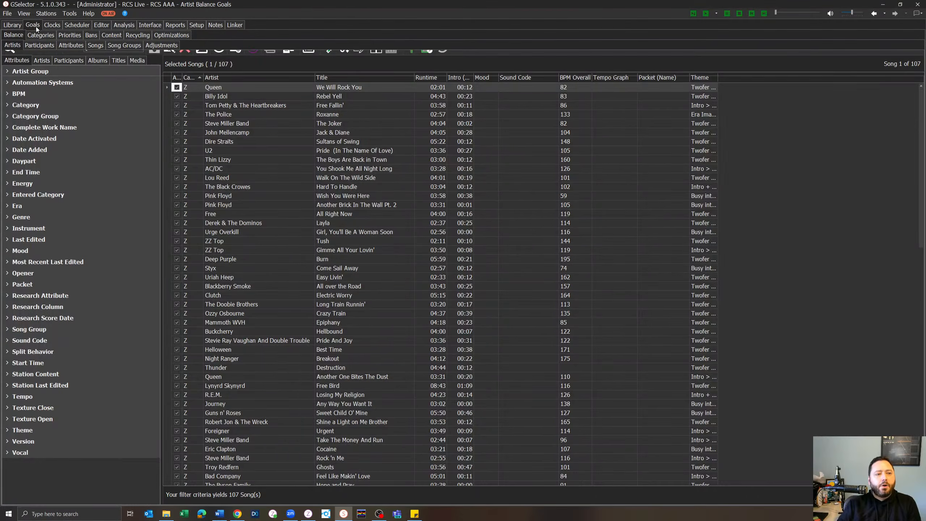
pyautogui.click(41, 36)
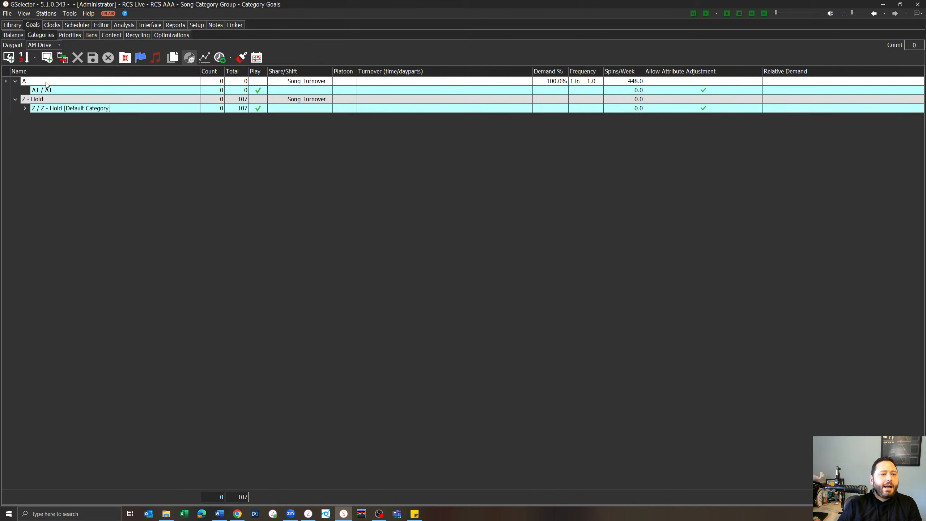
pyautogui.click(43, 91)
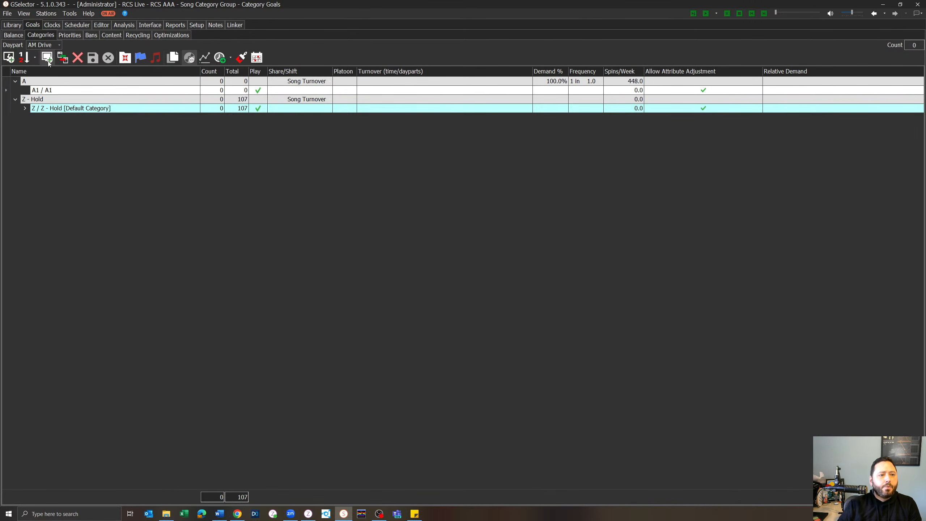
pyautogui.click(62, 58)
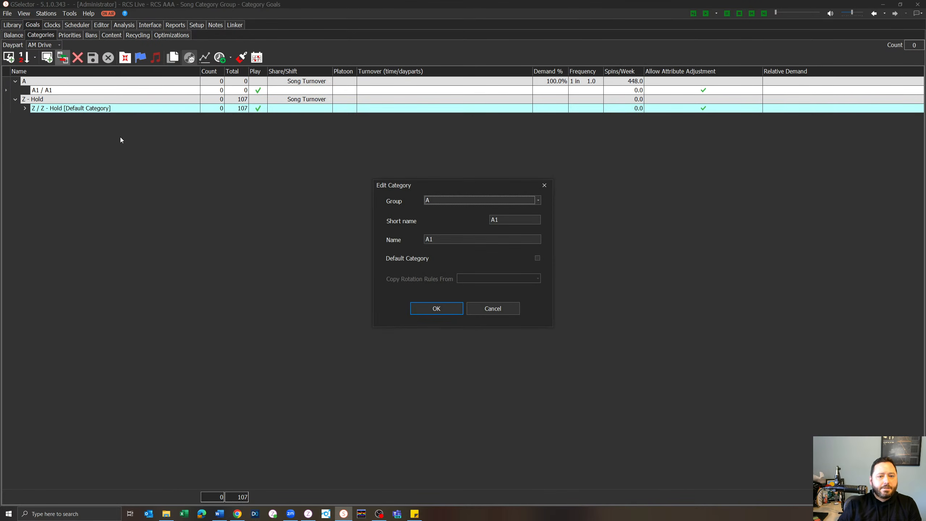
pyautogui.doubleClick(430, 239)
pyautogui.write('CORE SONGS')
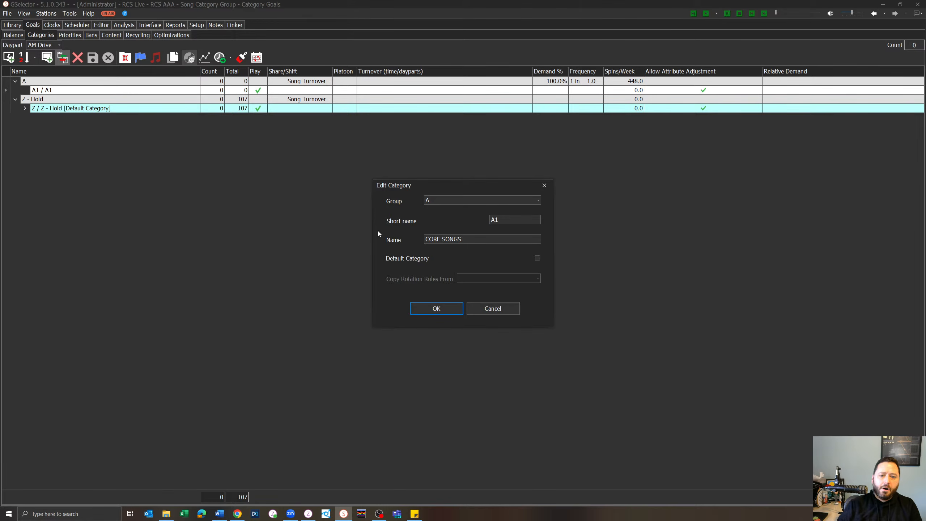
pyautogui.doubleClick(498, 220)
pyautogui.write('CORE')
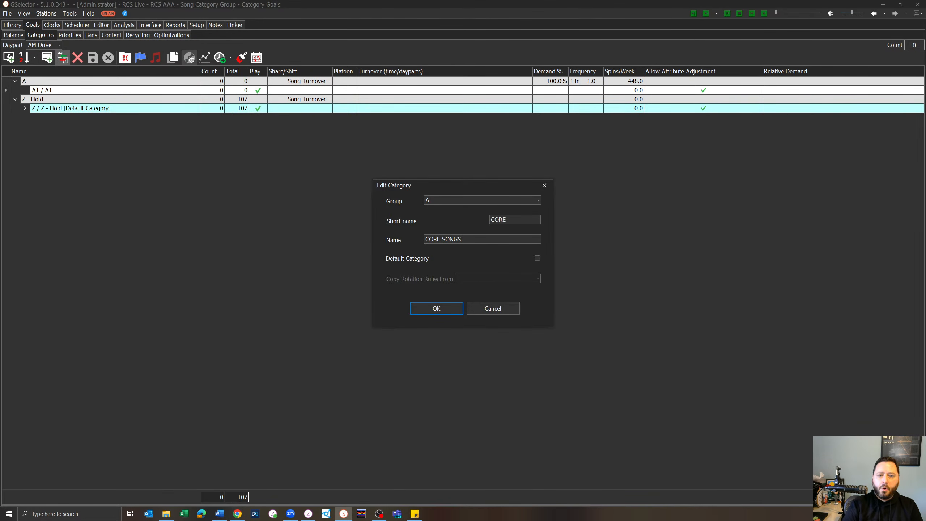
pyautogui.press('Return')
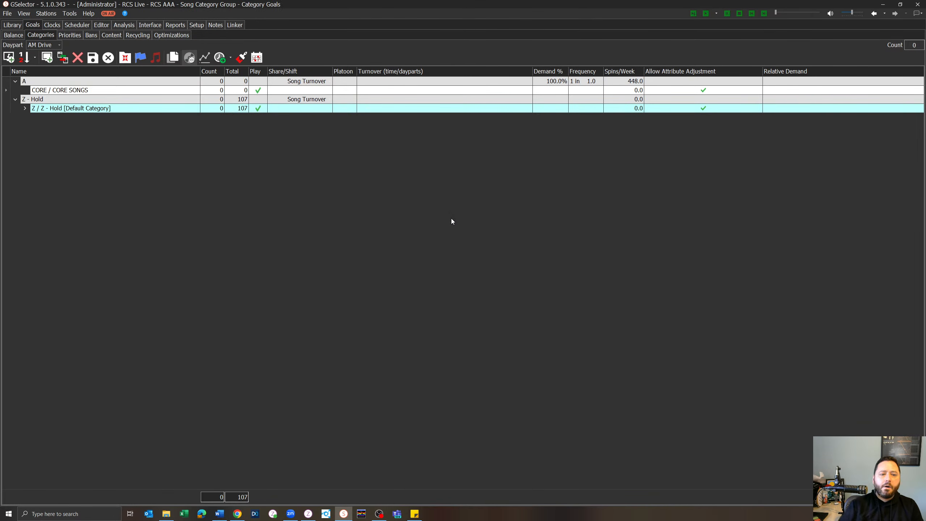
# Add a NON-CORE SONGS category (short name N-CORE) and save the category setup
pyautogui.click(48, 58)
pyautogui.click(479, 240)
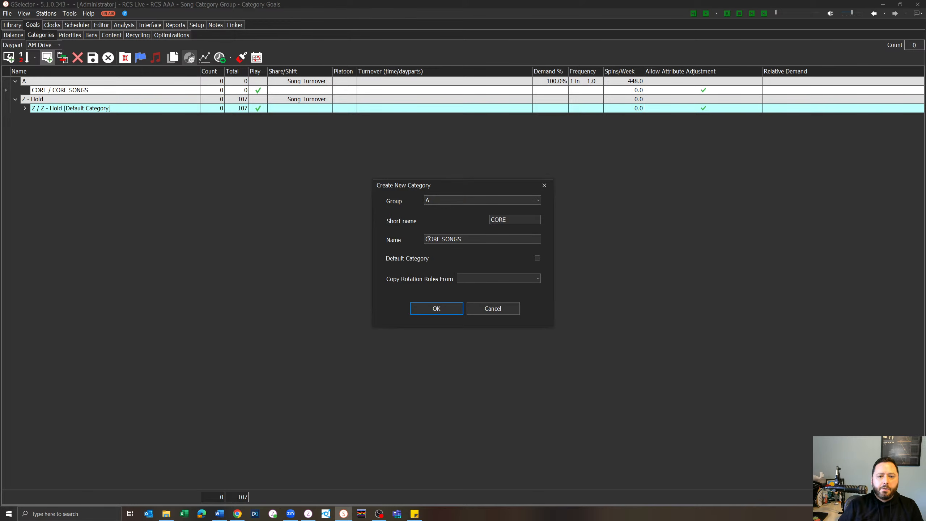
pyautogui.write('NON')
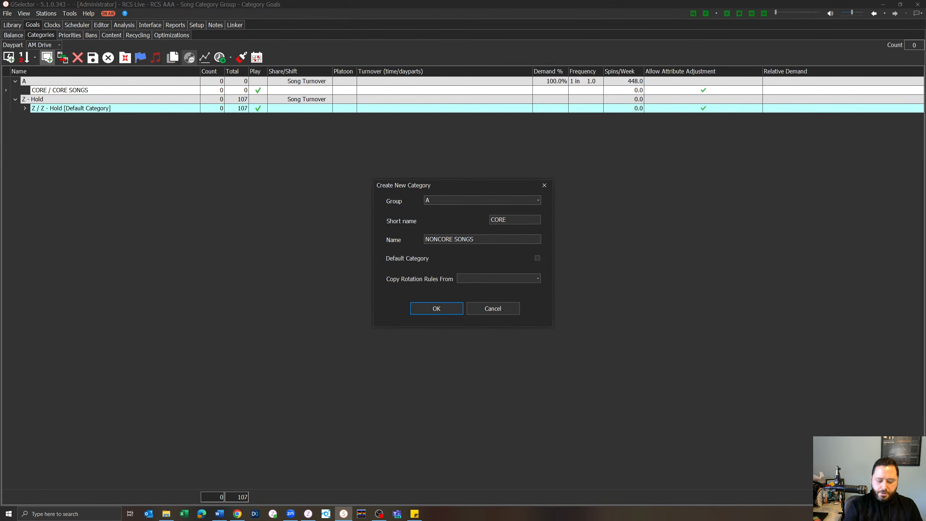
pyautogui.write('-')
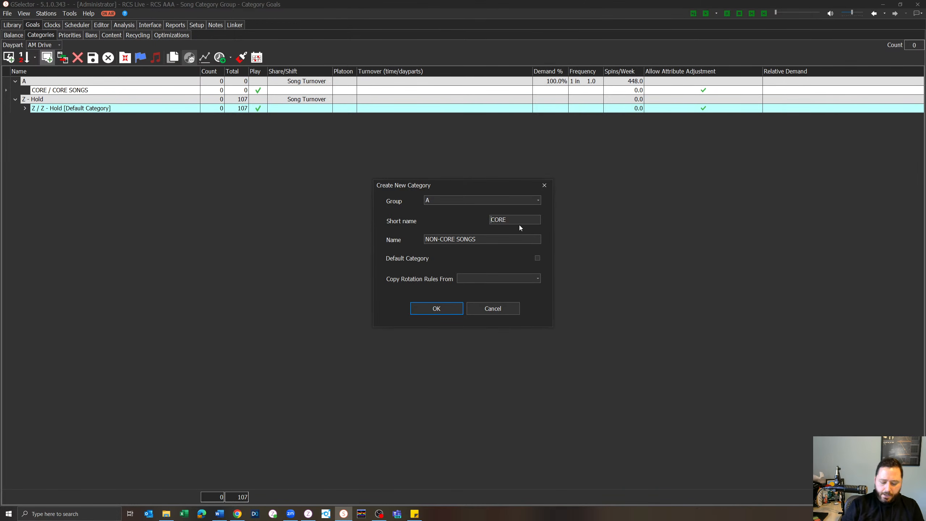
pyautogui.write('N-')
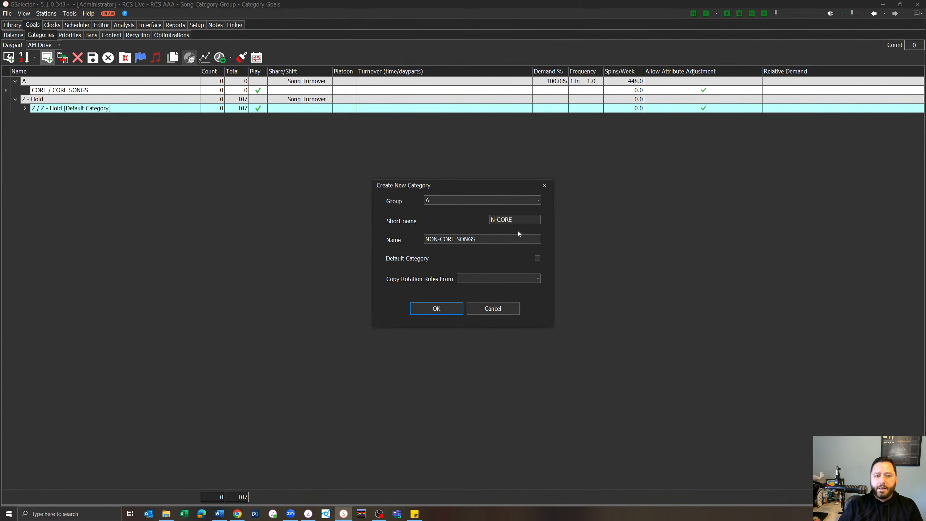
pyautogui.click(445, 310)
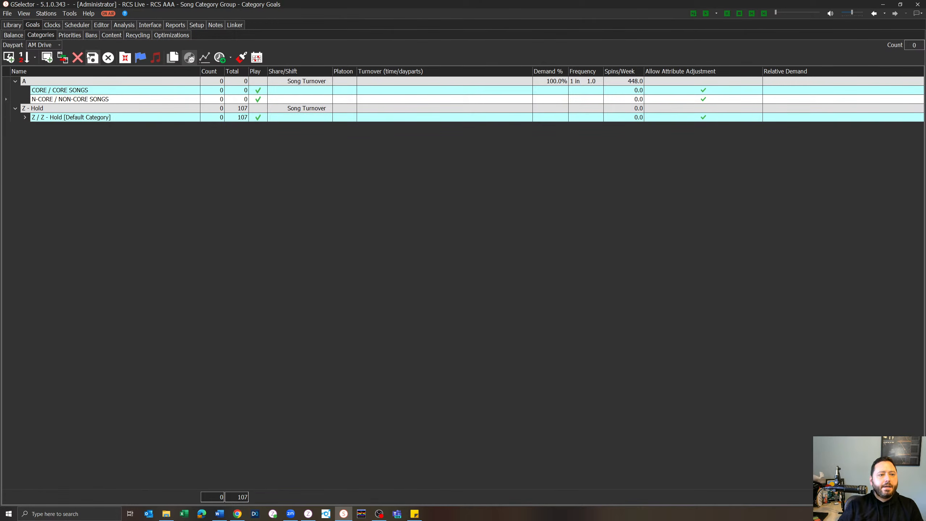
pyautogui.click(91, 59)
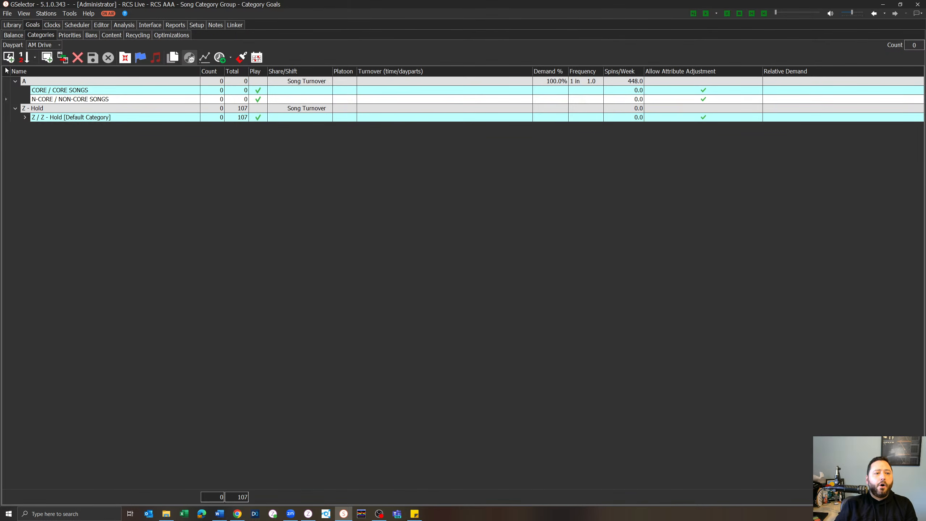
# Review category group A and its CORE SONGS category
pyautogui.click(60, 82)
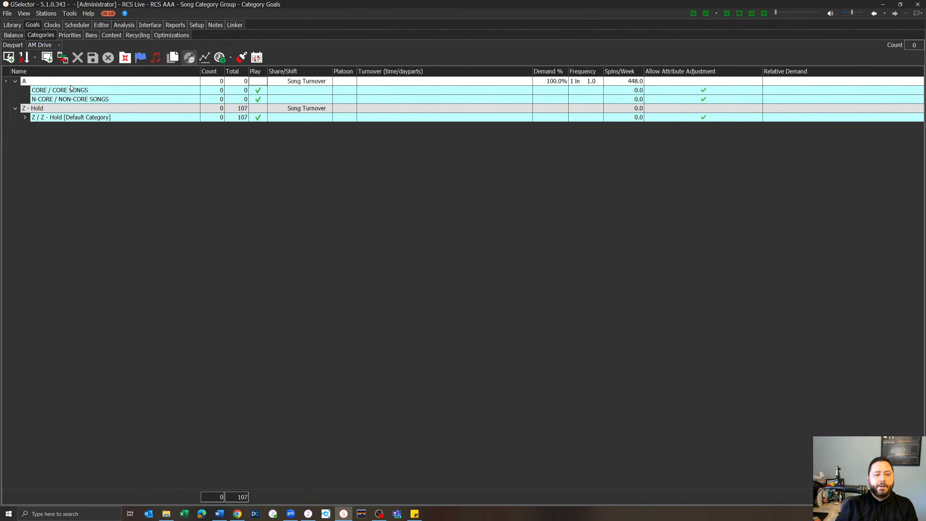
pyautogui.click(73, 90)
pyautogui.click(75, 100)
pyautogui.click(76, 91)
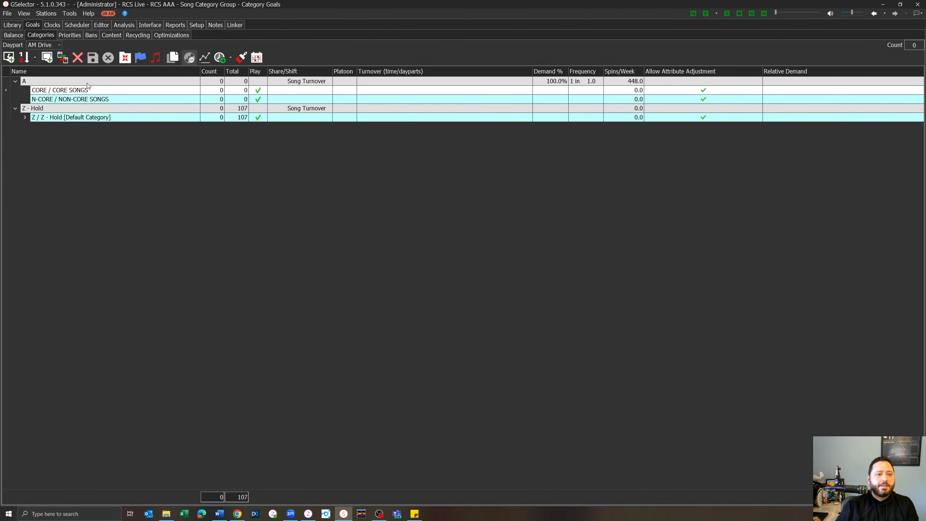
pyautogui.click(86, 84)
# In link category goals, create group GENERIC SWEEPERS with a SWEEP category
pyautogui.click(237, 27)
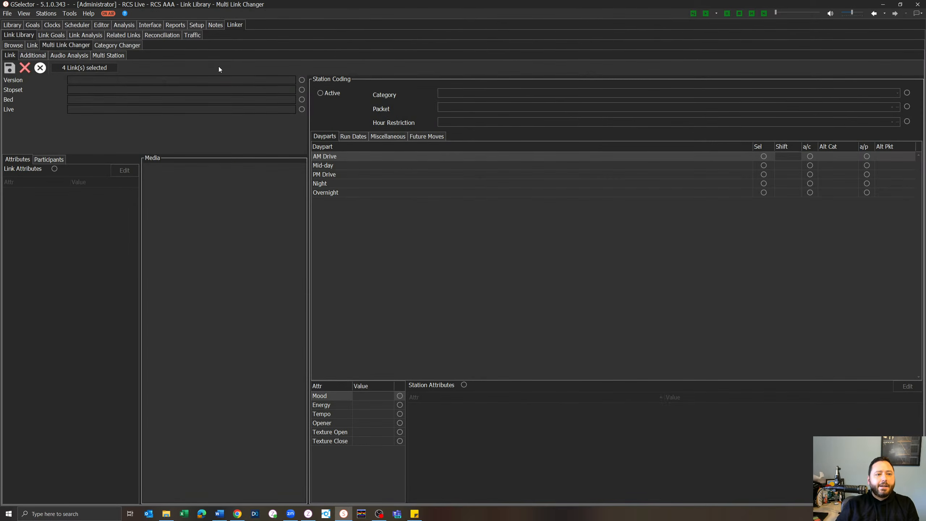
pyautogui.click(45, 34)
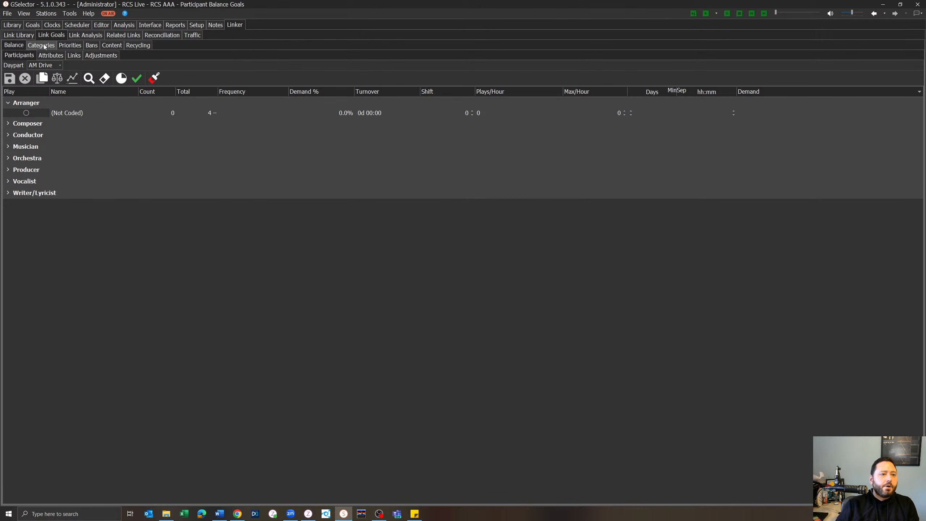
pyautogui.click(43, 45)
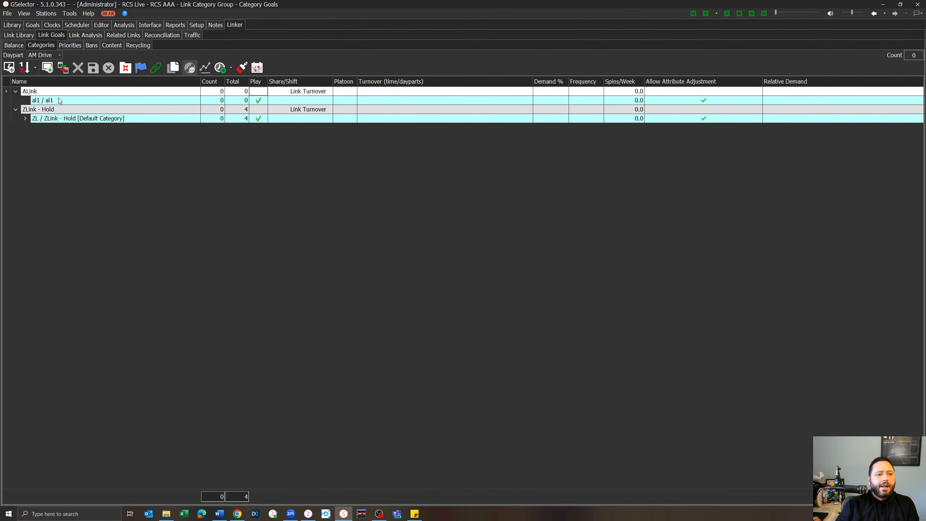
pyautogui.click(8, 68)
pyautogui.write('GEN')
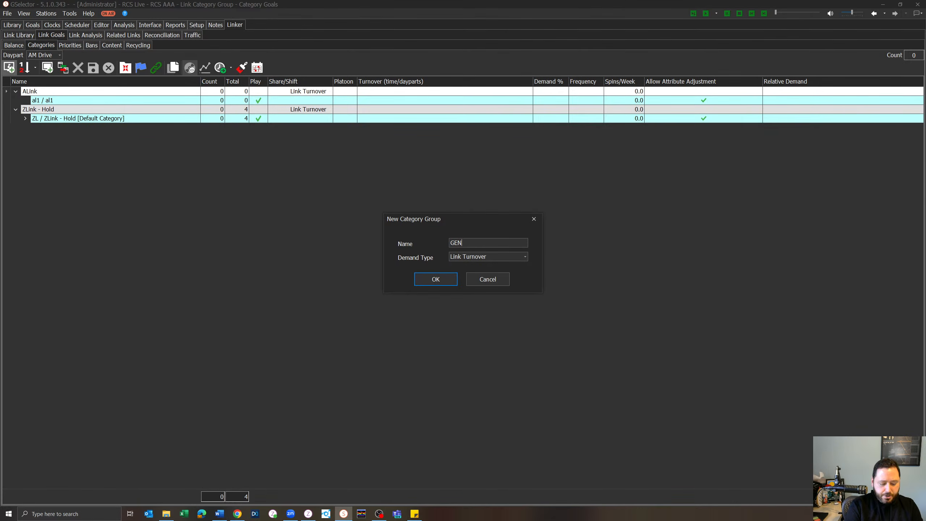
pyautogui.write('ERIC SWEEPERS')
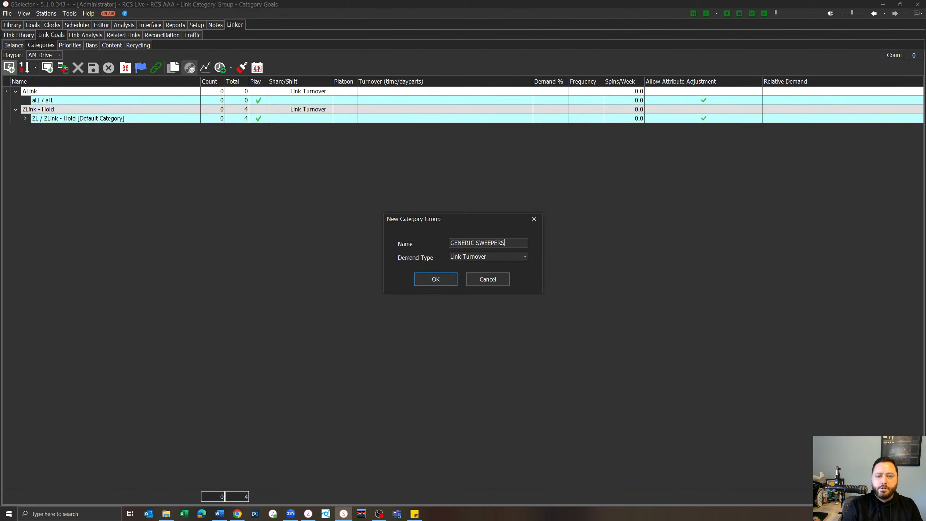
pyautogui.press('Return')
pyautogui.click(48, 68)
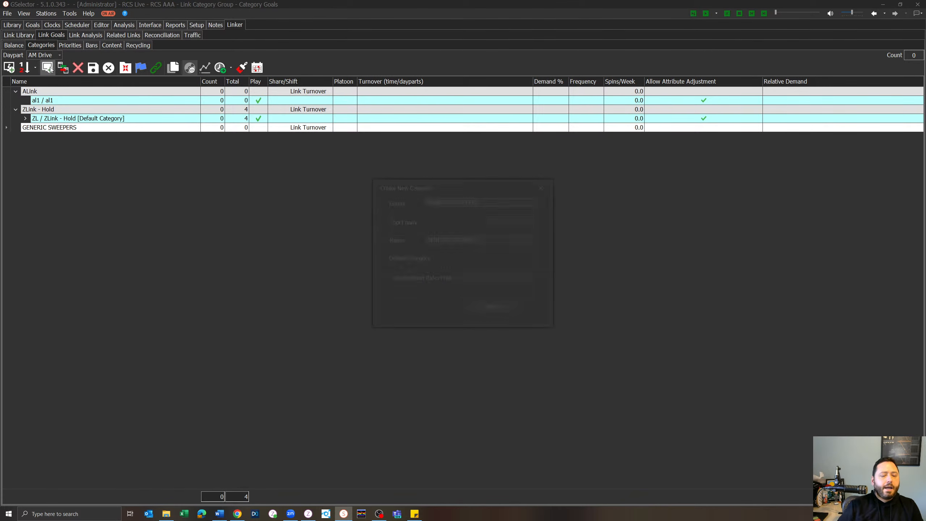
pyautogui.click(502, 221)
pyautogui.write('SWEEP')
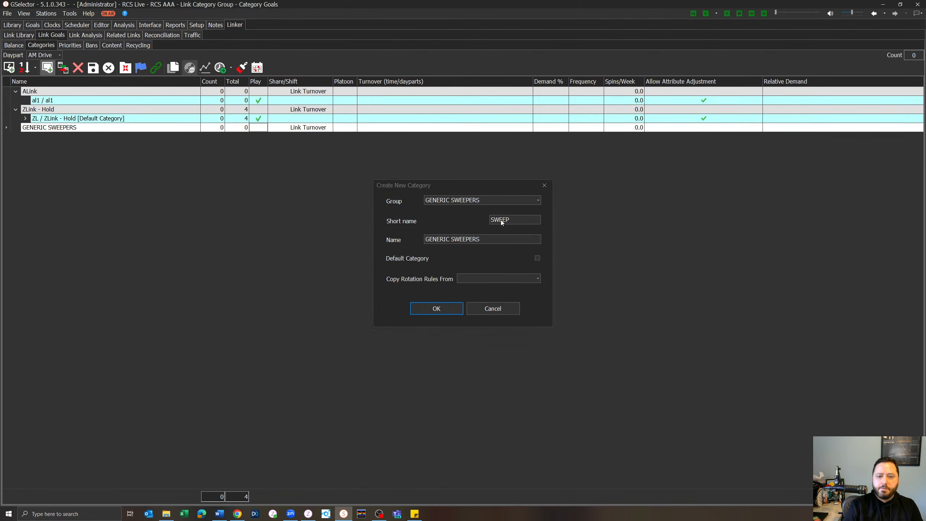
pyautogui.press('Return')
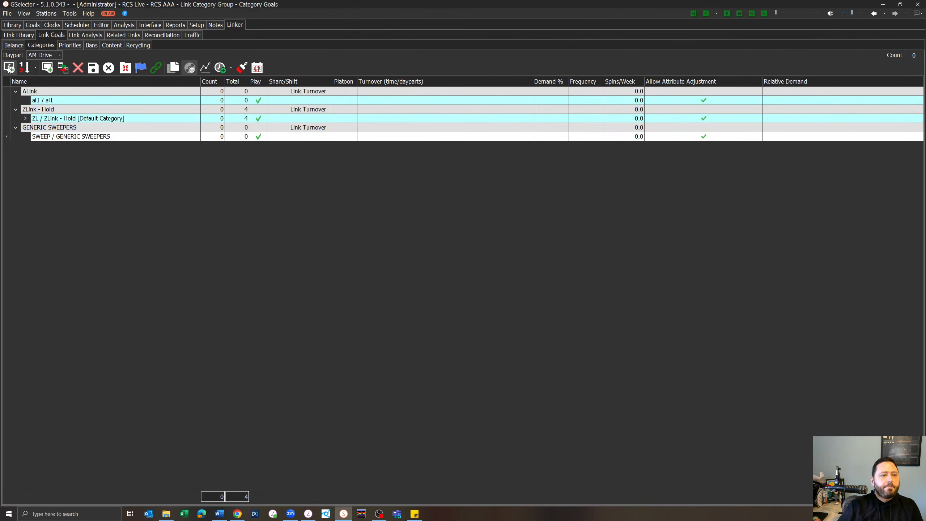
# Create group PROMO with a PROMO category and save the link categories
pyautogui.click(9, 68)
pyautogui.write('PROMO')
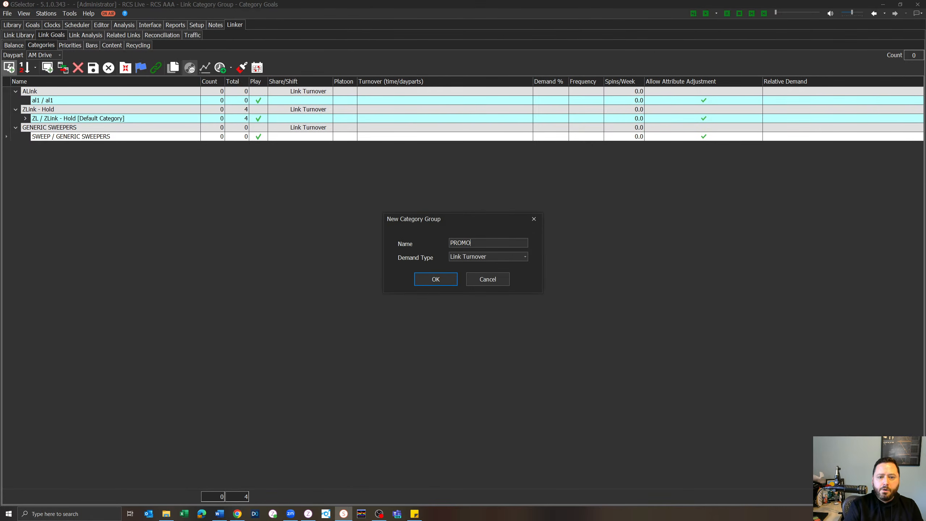
pyautogui.press('Return')
pyautogui.click(47, 68)
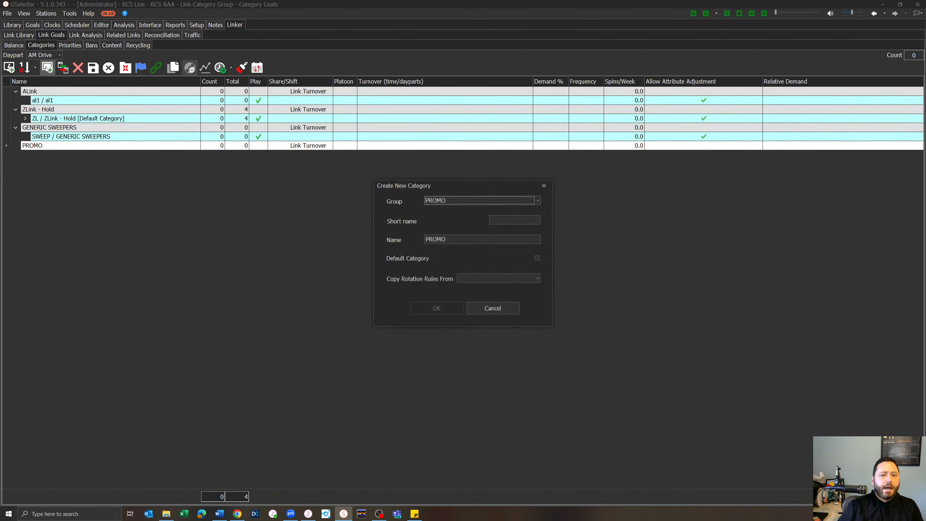
pyautogui.click(517, 219)
pyautogui.write('PROMO')
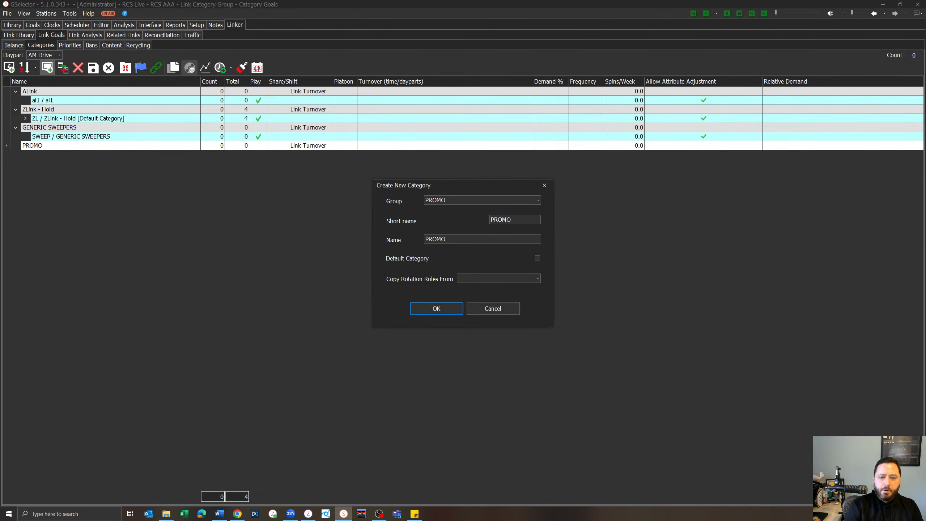
pyautogui.press('Return')
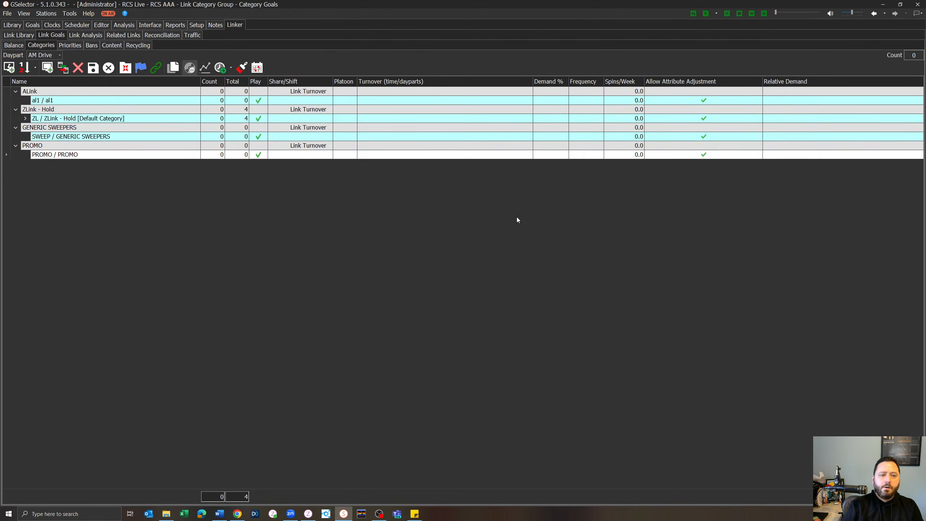
pyautogui.click(93, 69)
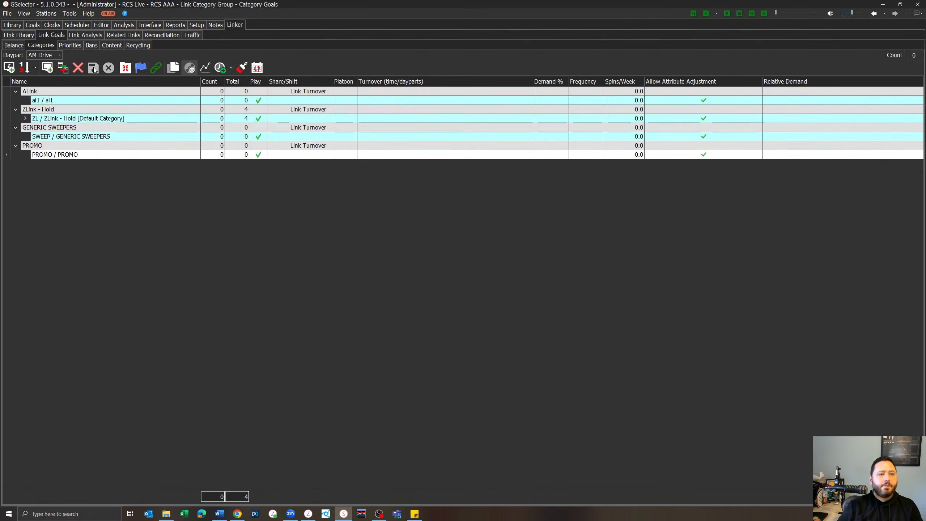
pyautogui.click(12, 26)
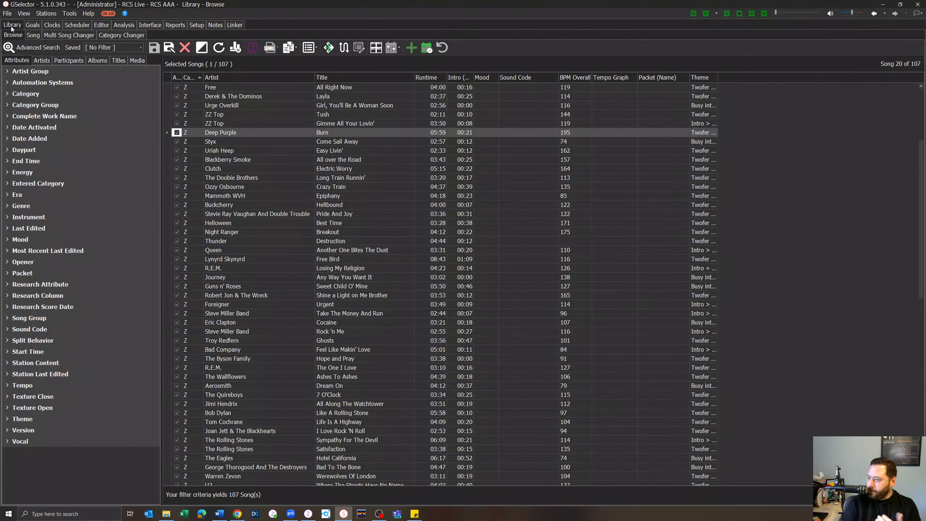
# Filter the browse by Era 1970-1975, 1975-1980, 1980-1985 and 1985-1990, leaving 82 songs
pyautogui.click(401, 197)
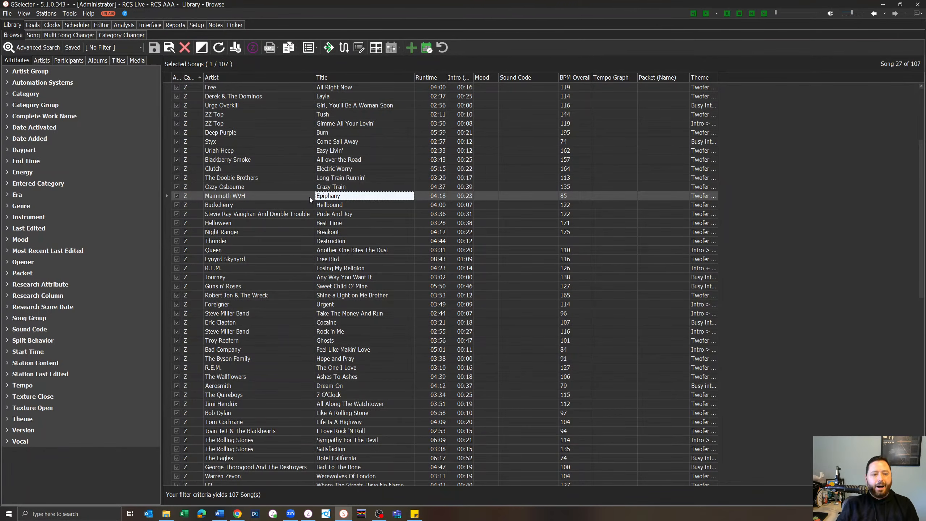
pyautogui.click(8, 194)
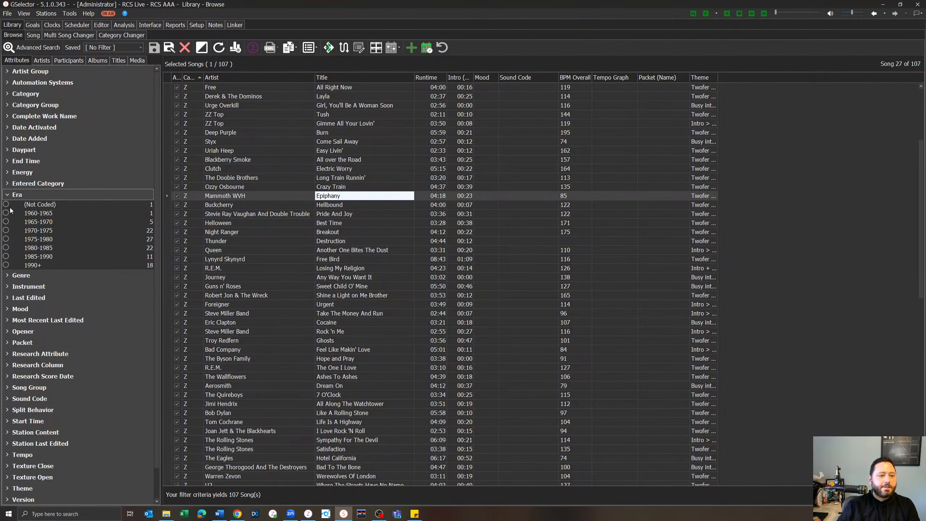
pyautogui.click(5, 230)
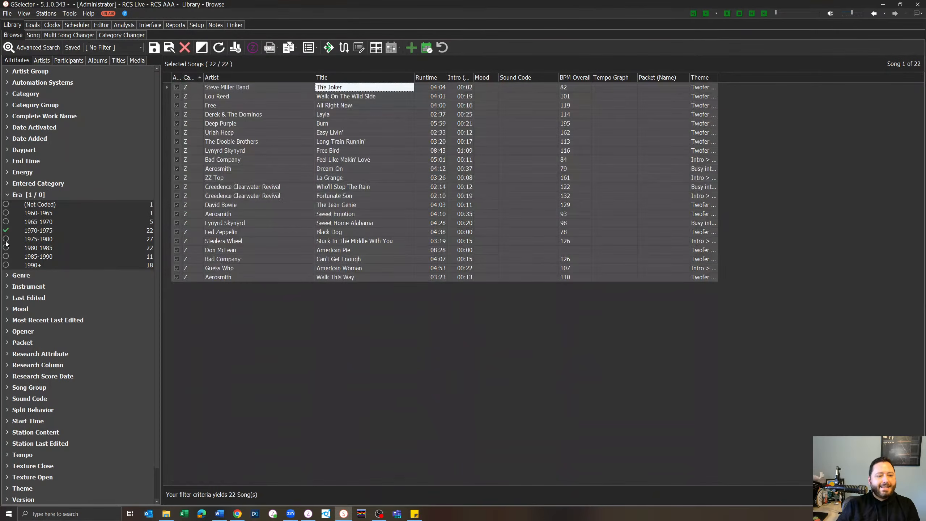
pyautogui.click(5, 240)
pyautogui.click(5, 248)
pyautogui.click(6, 256)
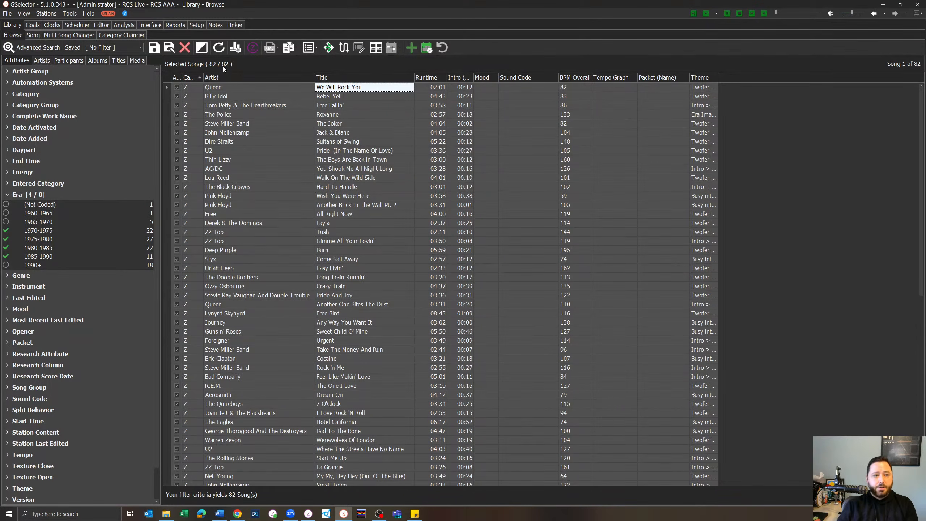
# Give the 82 filtered songs a new Station Content value, CORE SONG, and save it to GSelector and Zetta
pyautogui.click(78, 35)
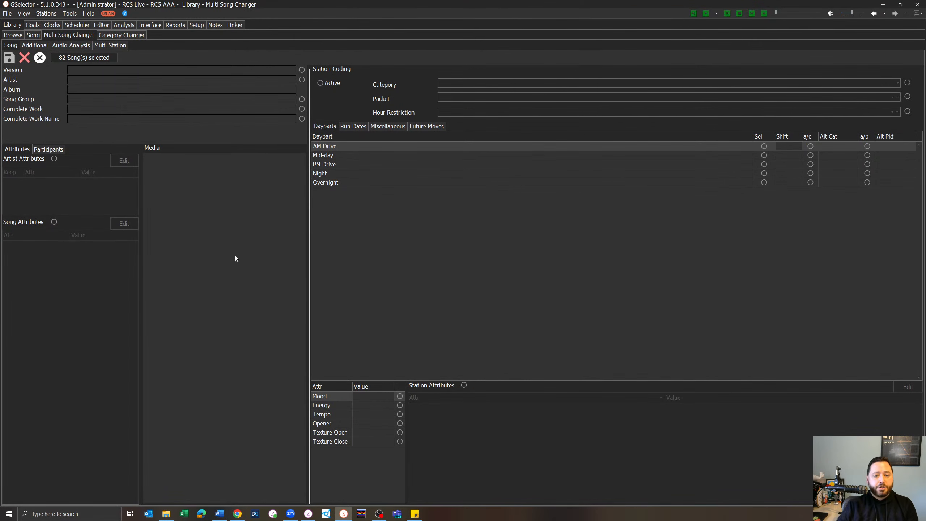
pyautogui.click(464, 385)
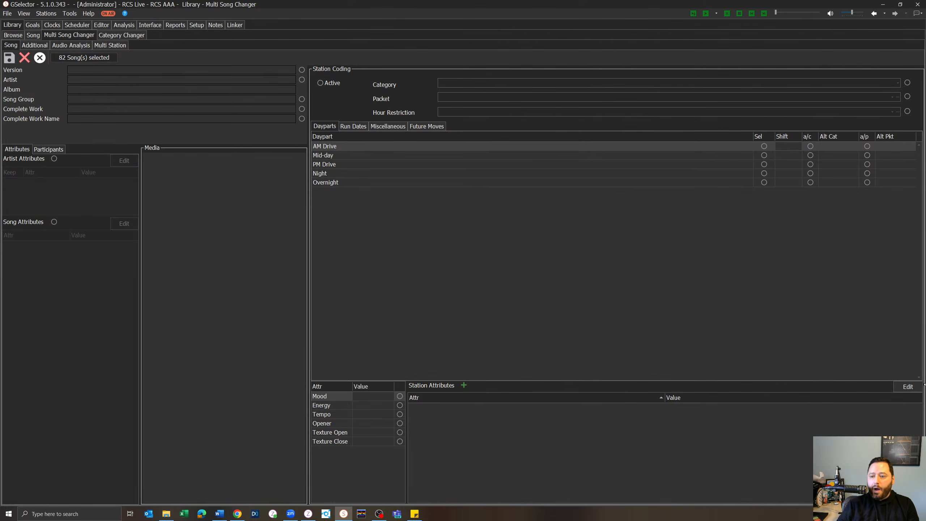
pyautogui.click(908, 386)
pyautogui.click(502, 197)
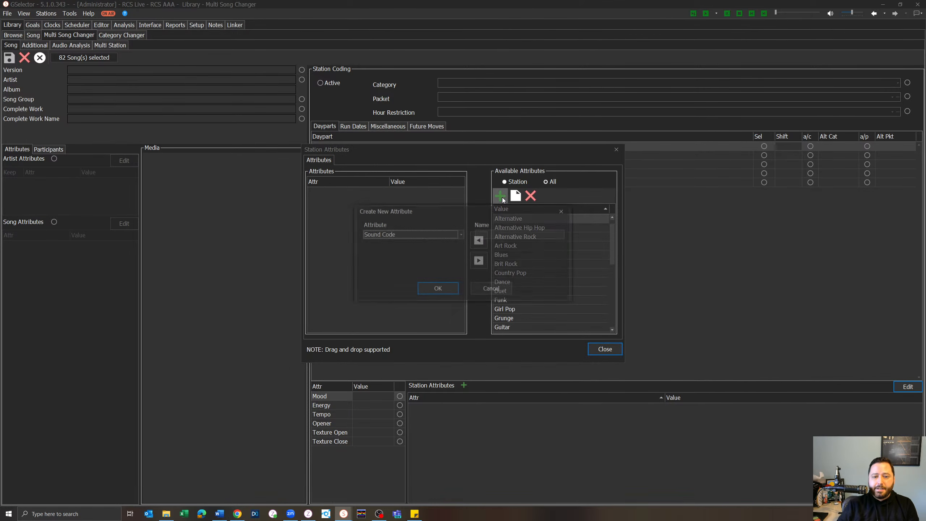
pyautogui.click(426, 234)
pyautogui.click(410, 253)
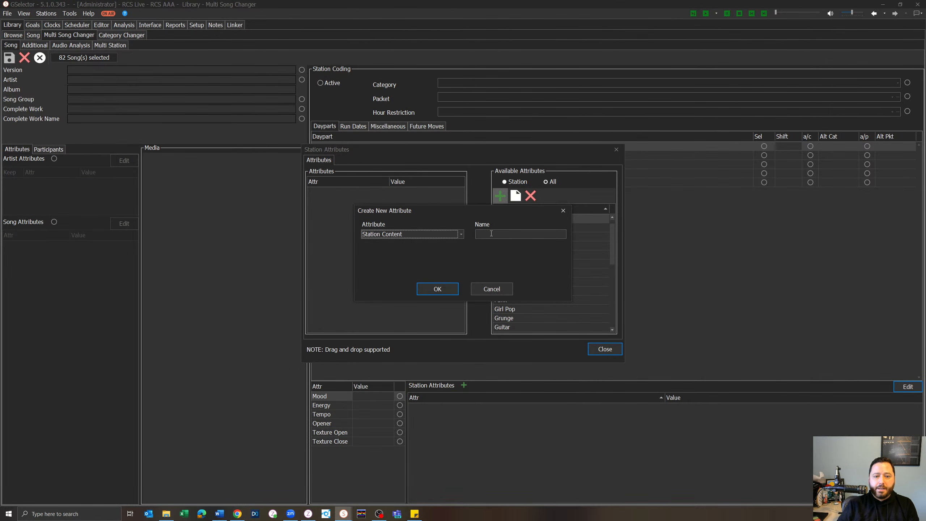
pyautogui.press('Tab')
pyautogui.write('CORE SONG')
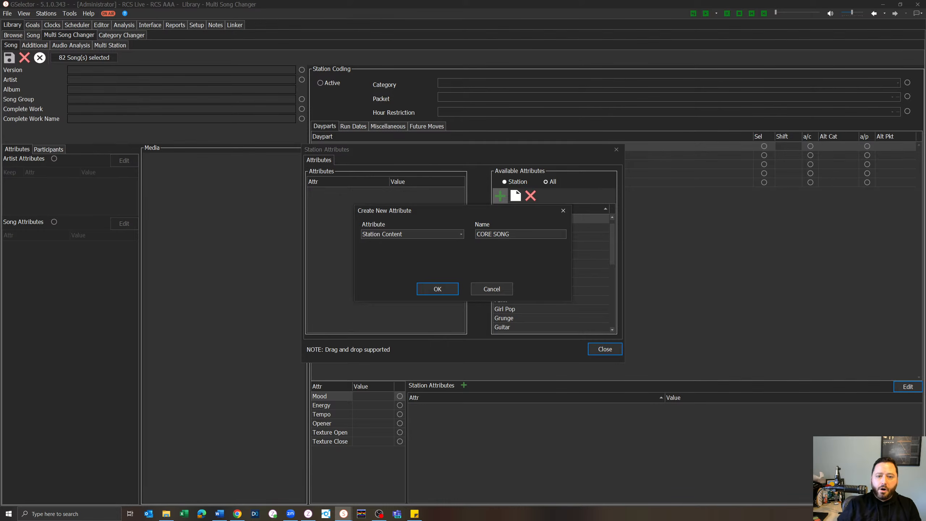
pyautogui.press('Return')
pyautogui.click(598, 350)
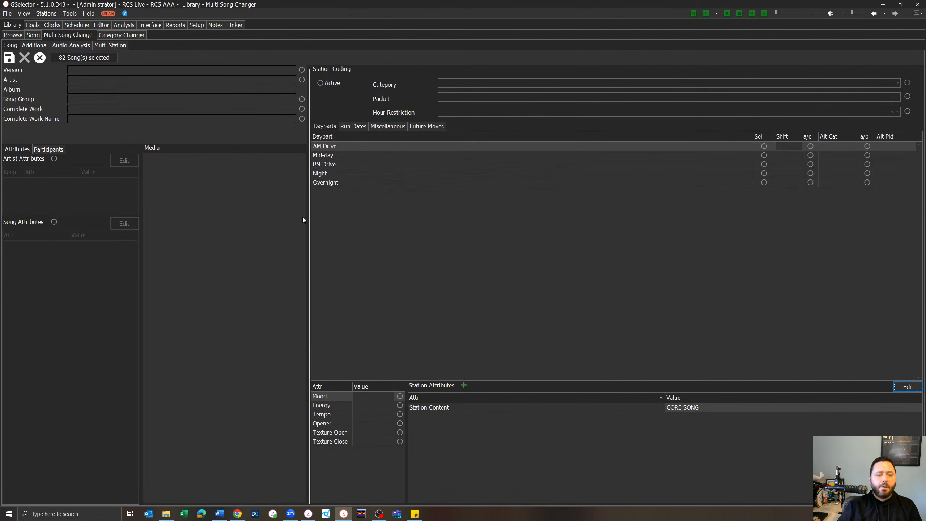
pyautogui.click(9, 57)
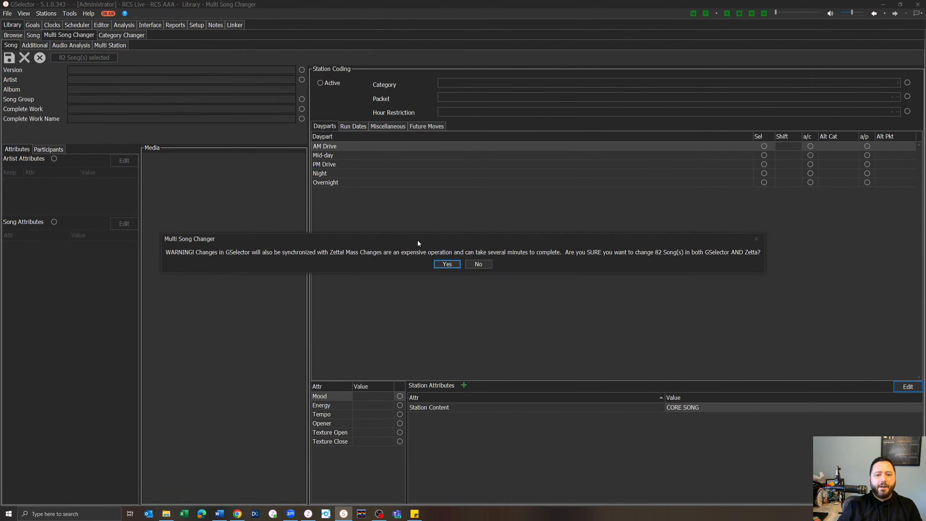
pyautogui.click(437, 263)
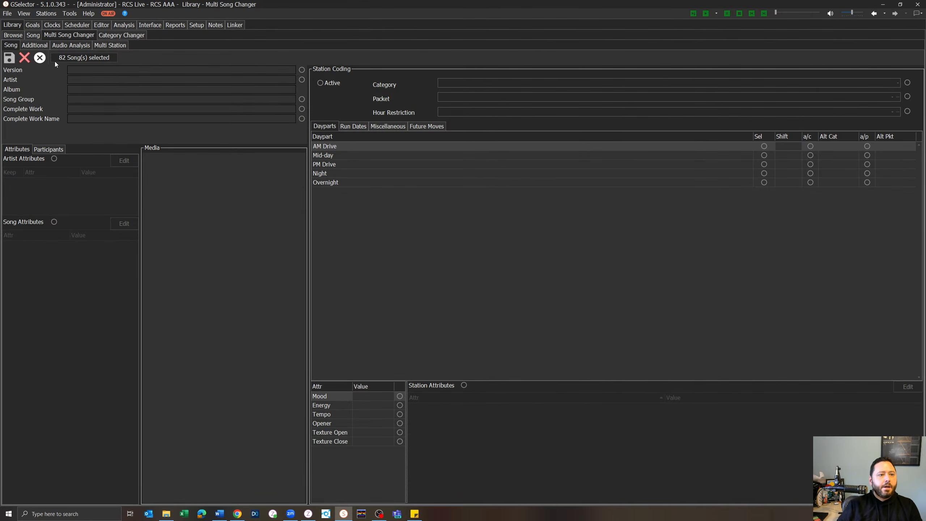
# Filter songs to Era Not Coded, 1960-1965, 1965-1970 and 1990+, and load the 25 into Multi Song Changer
pyautogui.click(21, 36)
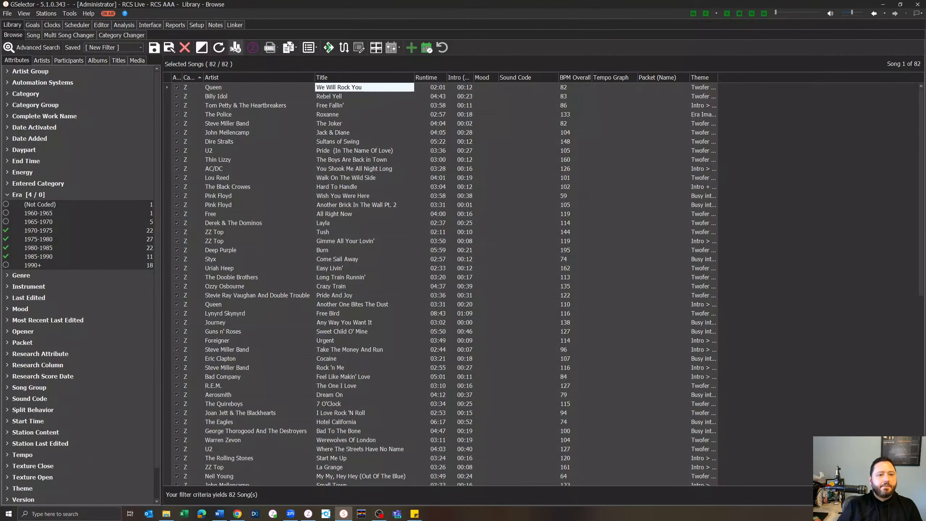
pyautogui.click(219, 47)
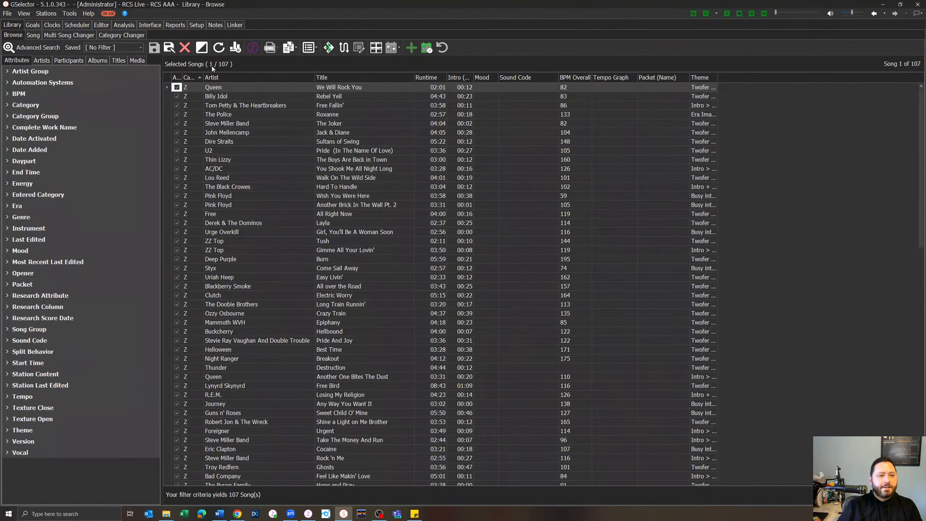
pyautogui.click(7, 375)
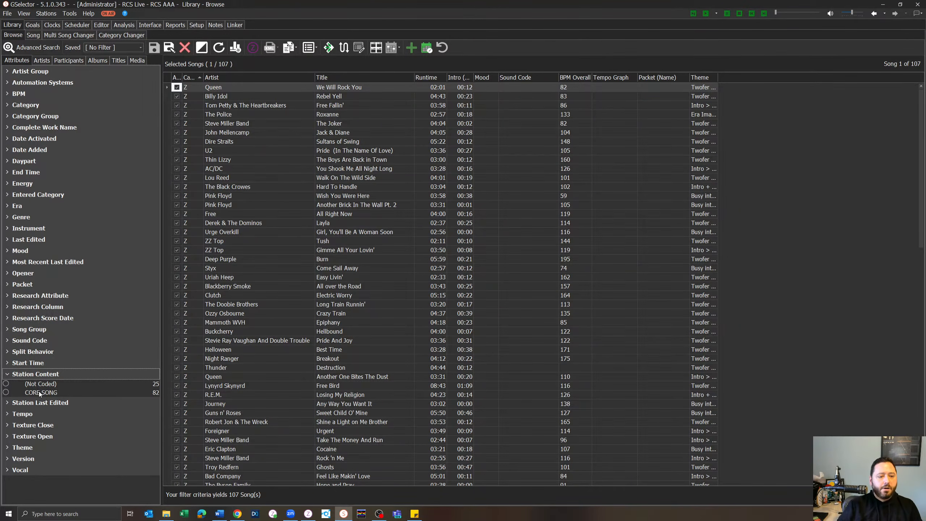
pyautogui.click(6, 206)
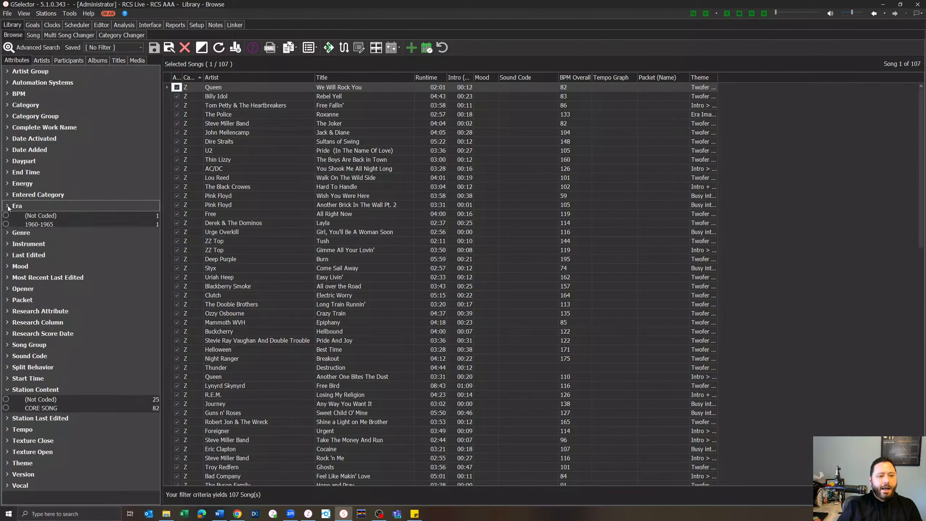
pyautogui.click(5, 216)
pyautogui.click(6, 224)
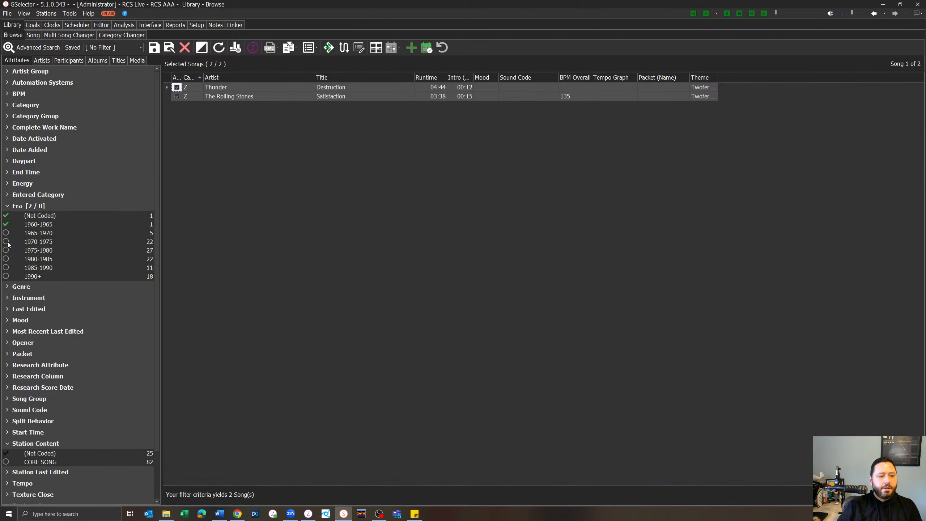
pyautogui.click(6, 232)
pyautogui.click(6, 276)
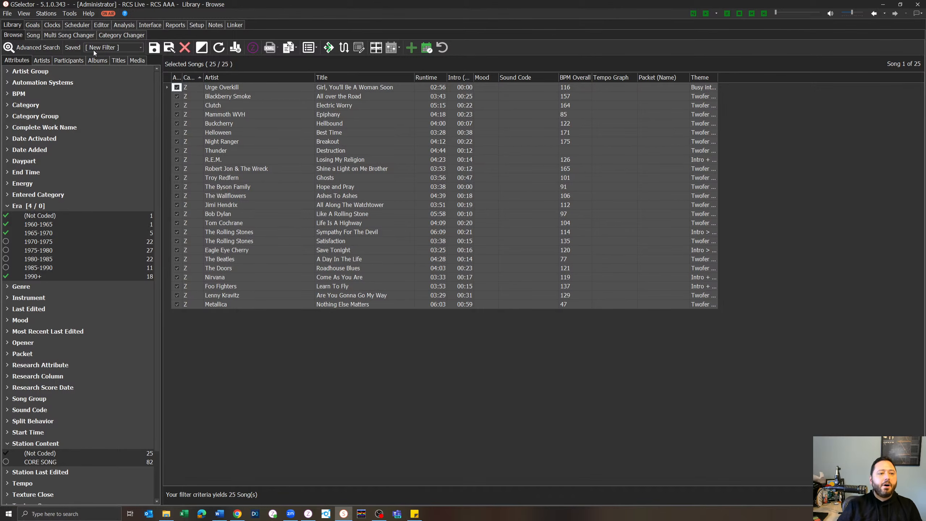
pyautogui.click(65, 36)
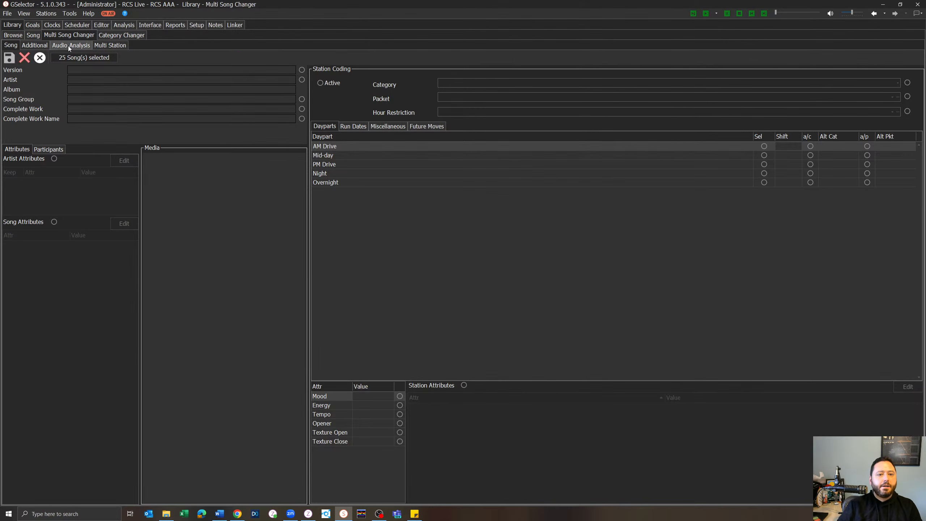
# Add a new Station Content value, NON-CORE, and save it to the 25 songs in GSelector and Zetta
pyautogui.click(474, 386)
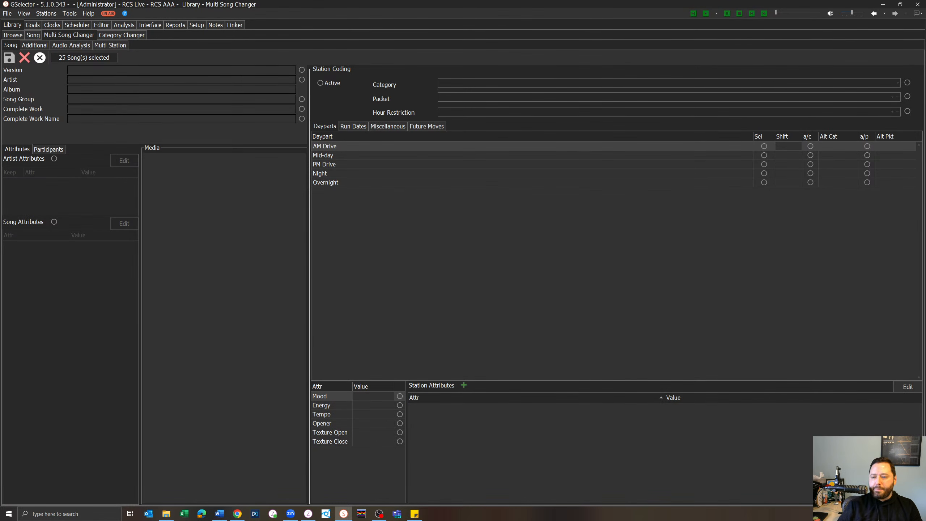
pyautogui.click(908, 387)
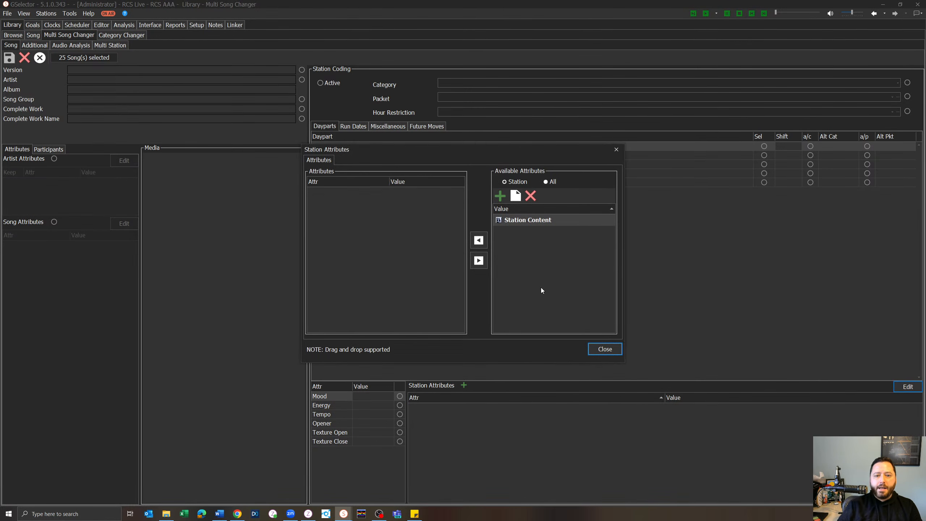
pyautogui.click(500, 197)
pyautogui.write('NON-')
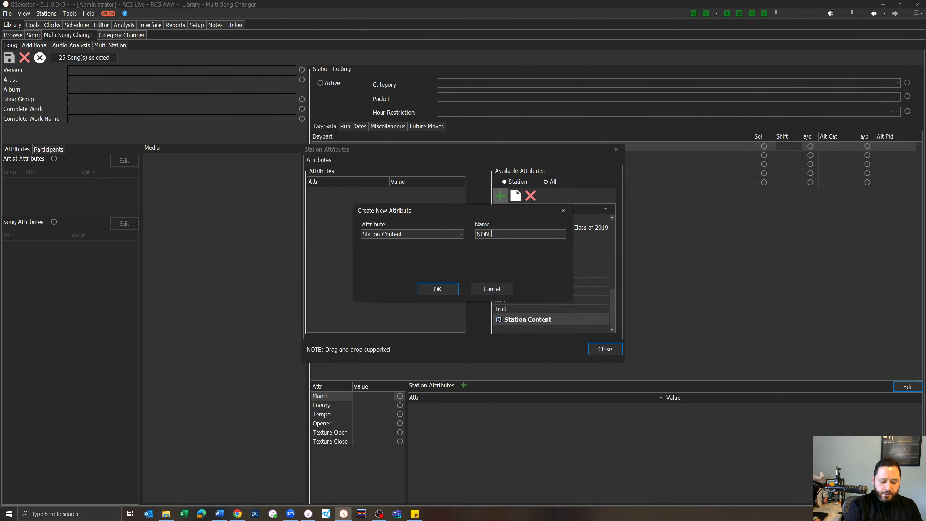
pyautogui.write('CORE')
pyautogui.press('Return')
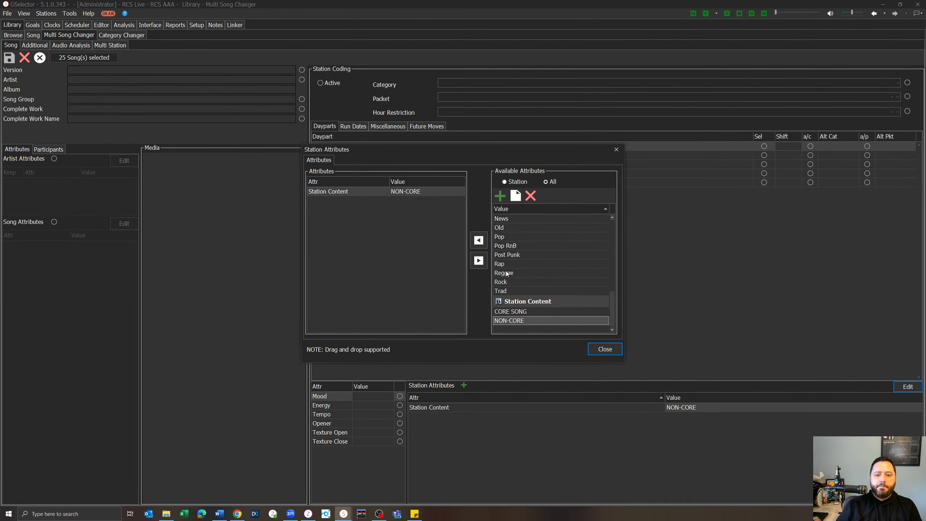
pyautogui.click(597, 350)
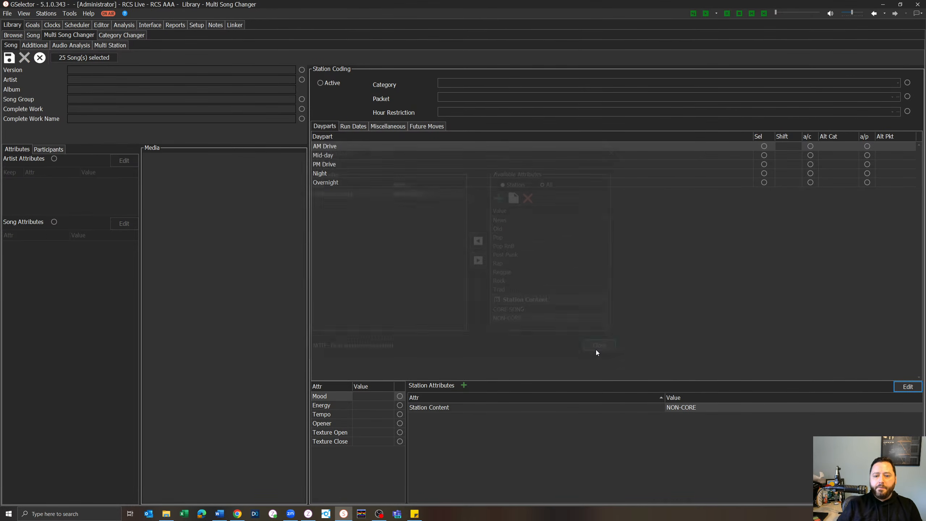
pyautogui.click(9, 57)
pyautogui.click(442, 265)
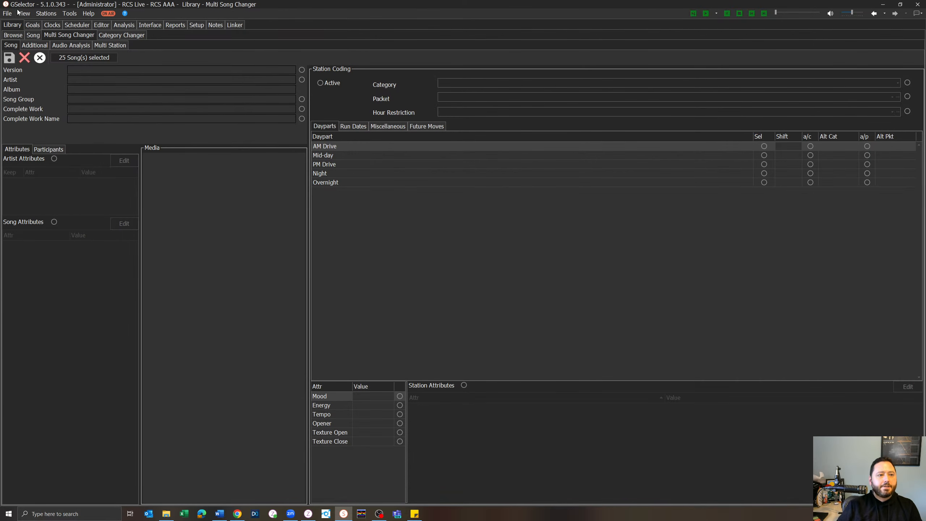
pyautogui.click(12, 35)
# Filter to the 82 CORE SONG songs and set their category to CORE-CORE SONGS in both systems
pyautogui.click(215, 50)
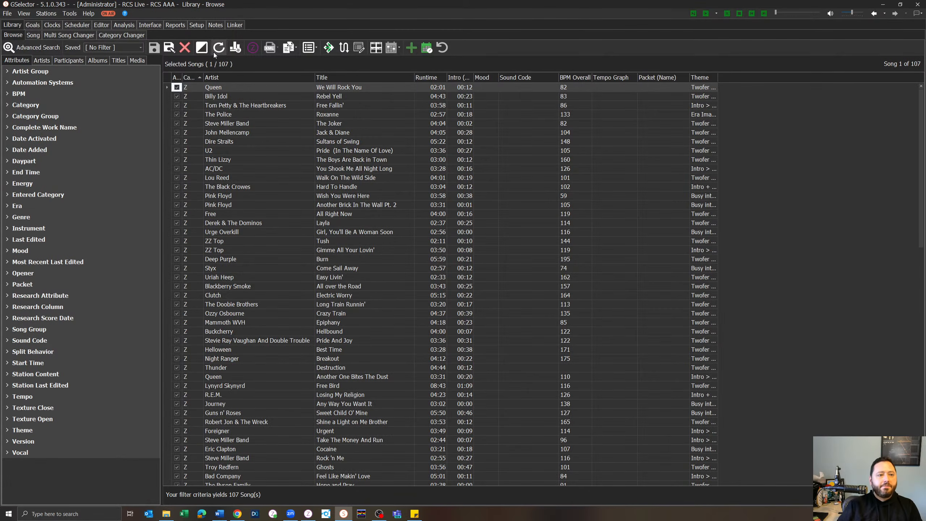
pyautogui.click(8, 375)
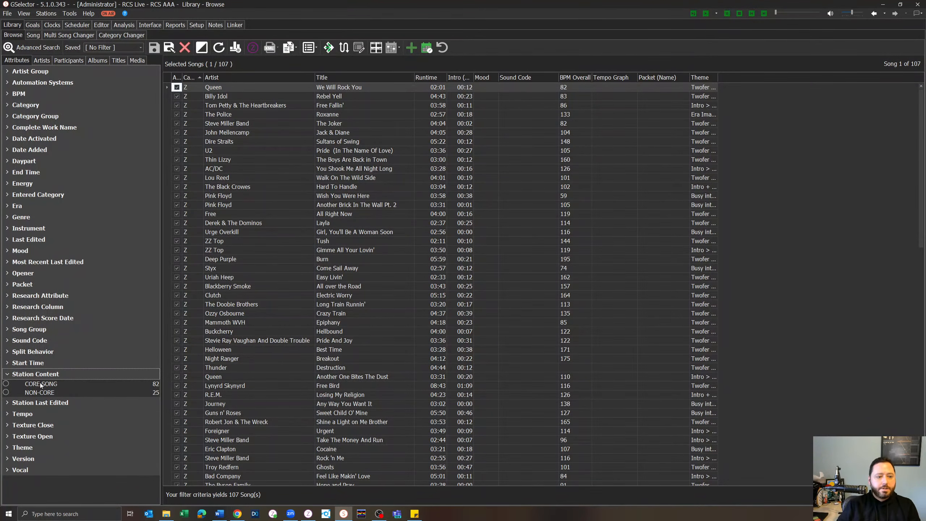
pyautogui.click(8, 384)
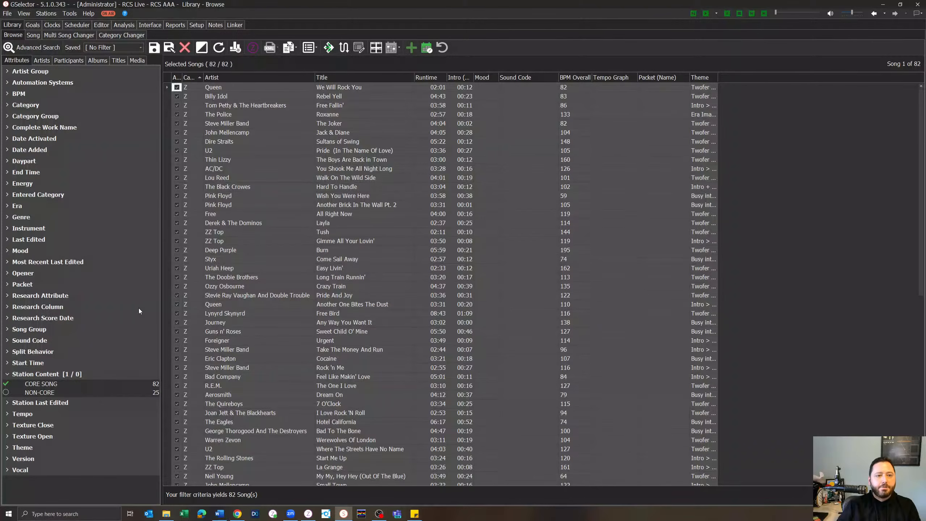
pyautogui.click(65, 37)
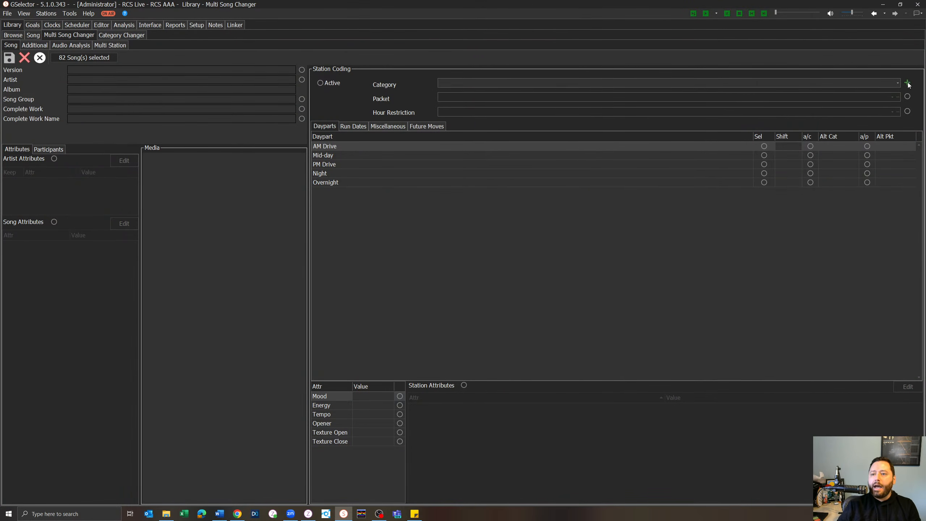
pyautogui.click(898, 83)
pyautogui.click(771, 95)
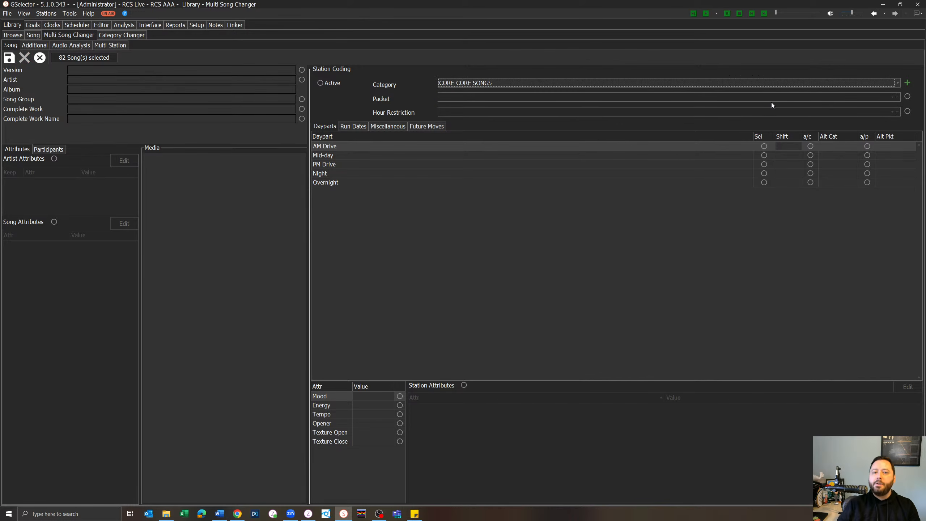
pyautogui.click(9, 57)
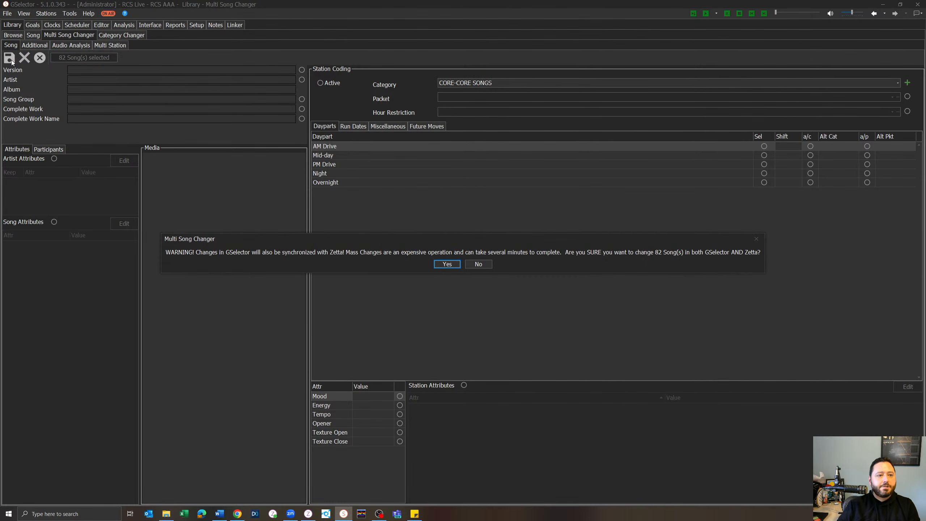
pyautogui.click(438, 266)
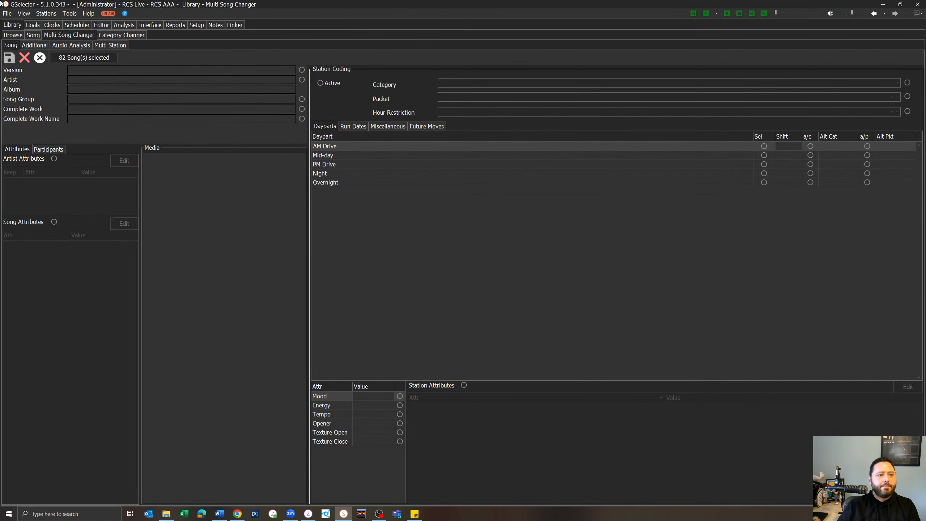
pyautogui.click(12, 35)
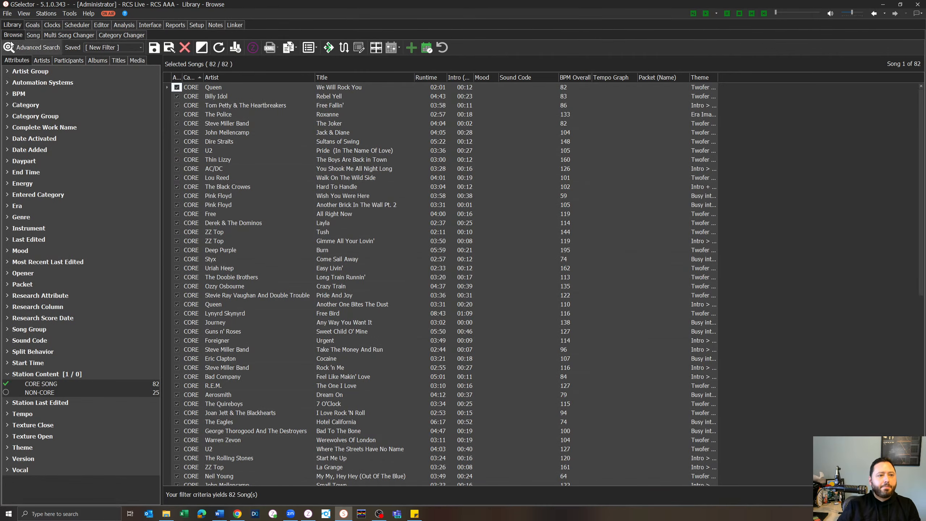
# Filter to the 25 NON-CORE songs and set their category to N-CORE-NON-CORE SONGS in GSelector and Zetta
pyautogui.click(219, 47)
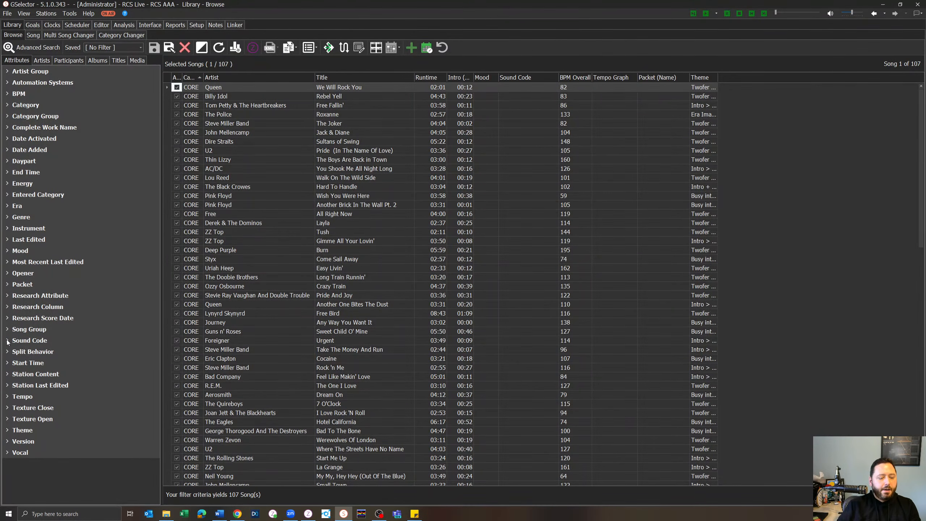
pyautogui.click(8, 376)
pyautogui.click(11, 393)
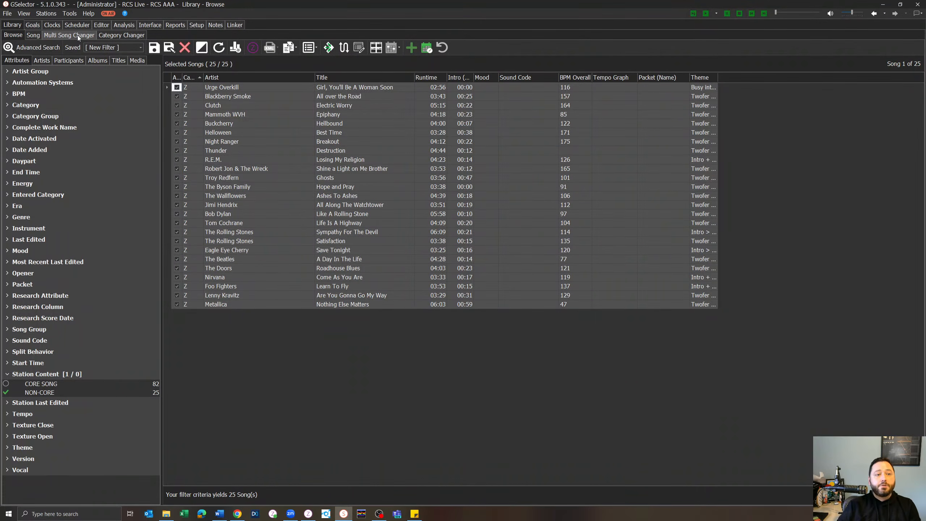
pyautogui.click(77, 35)
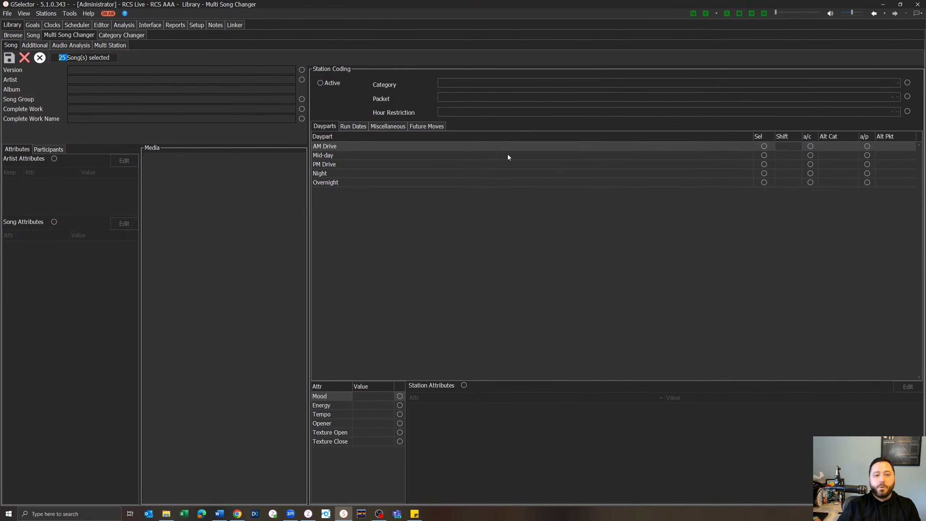
pyautogui.click(908, 83)
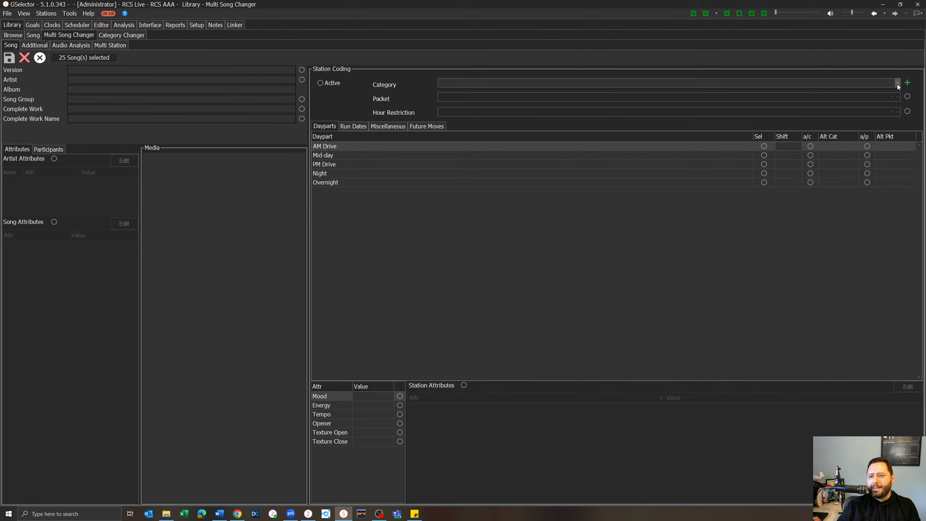
pyautogui.click(898, 84)
pyautogui.click(748, 99)
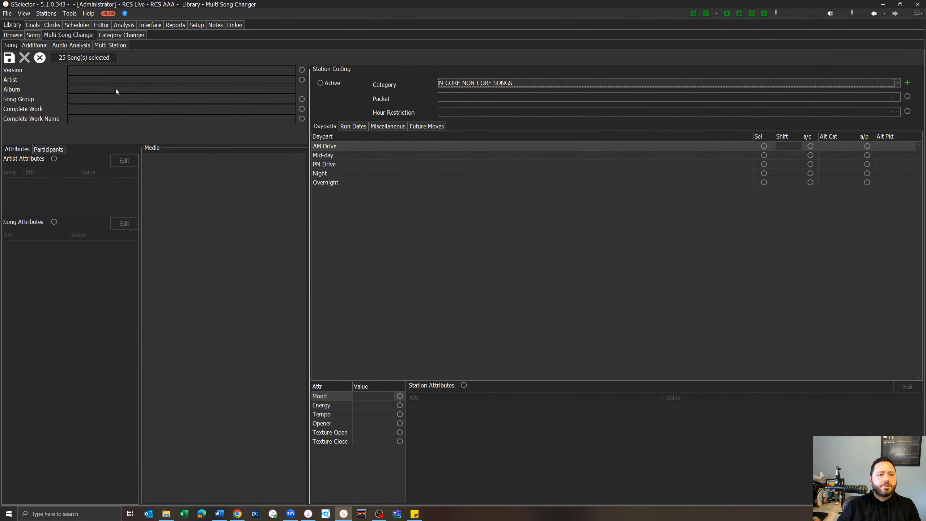
pyautogui.click(9, 58)
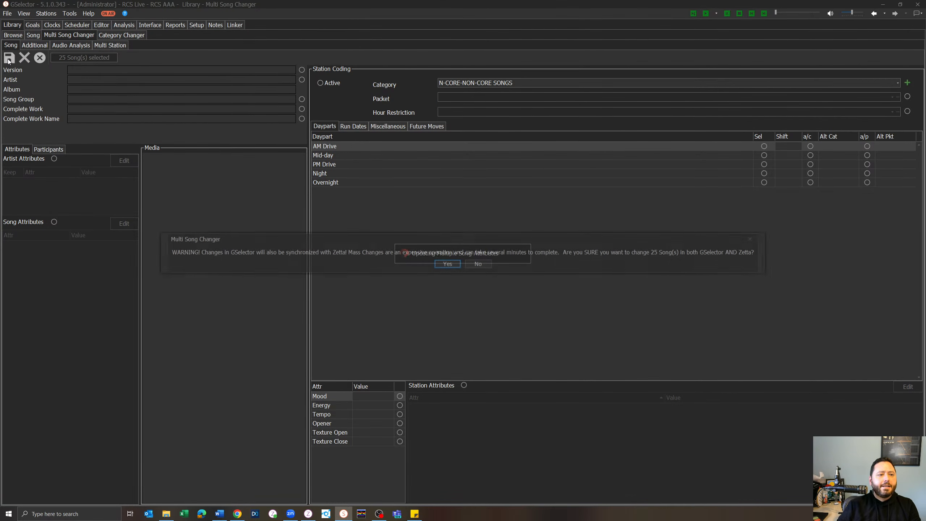
pyautogui.click(437, 264)
pyautogui.click(344, 513)
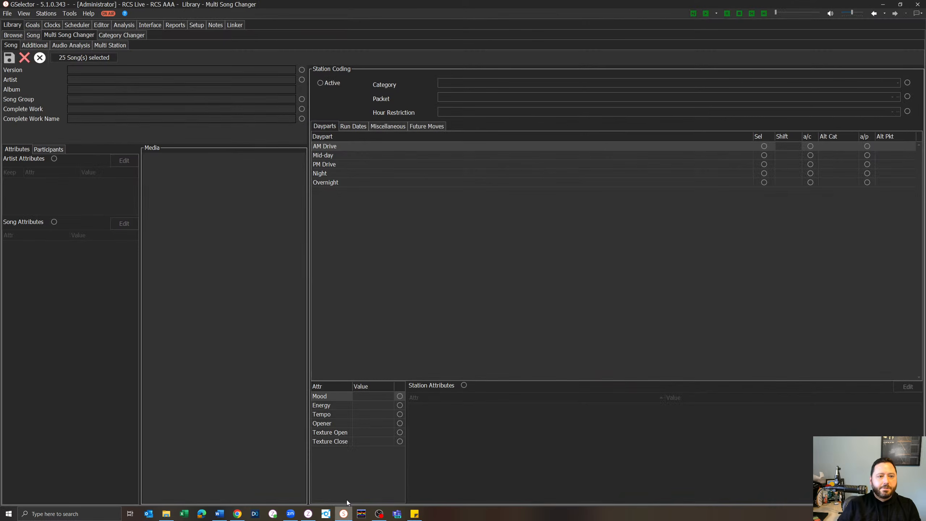
# Open the Linker's Link Library browse list and close the search filter panel
pyautogui.click(235, 24)
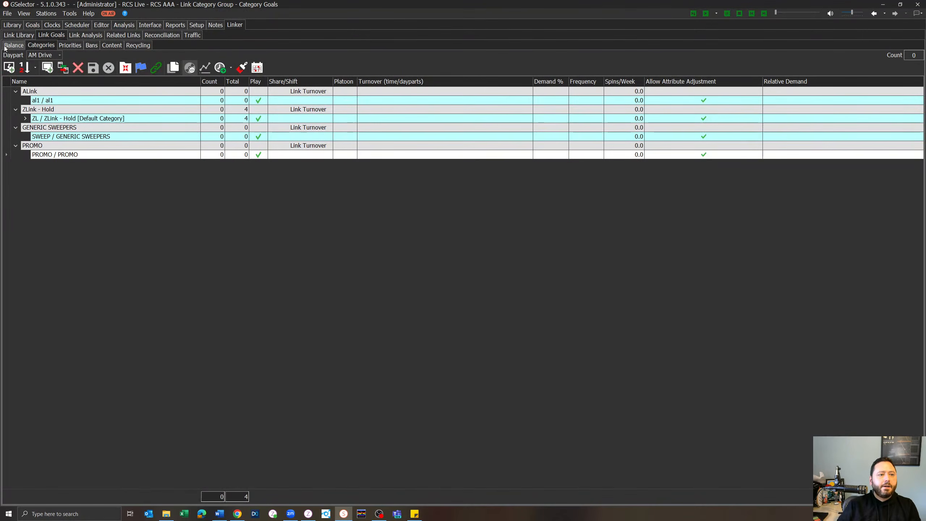
pyautogui.click(19, 35)
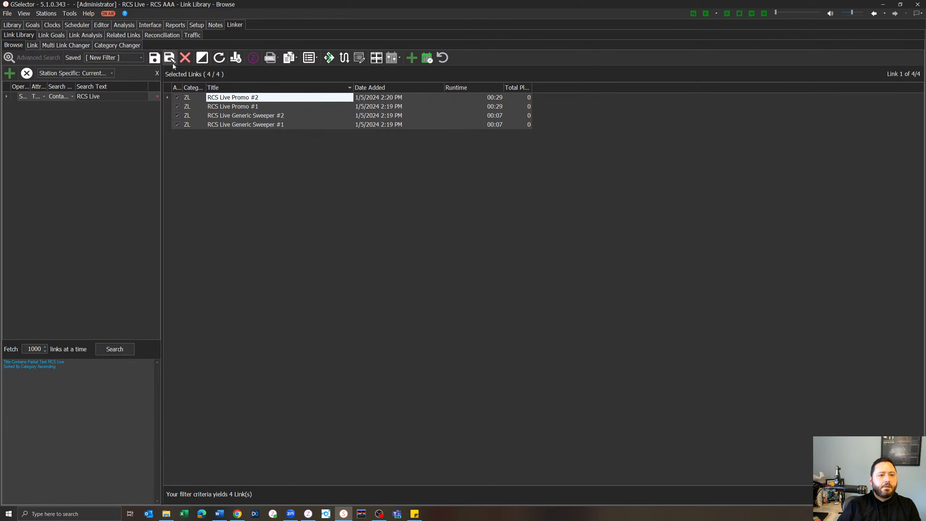
pyautogui.click(157, 75)
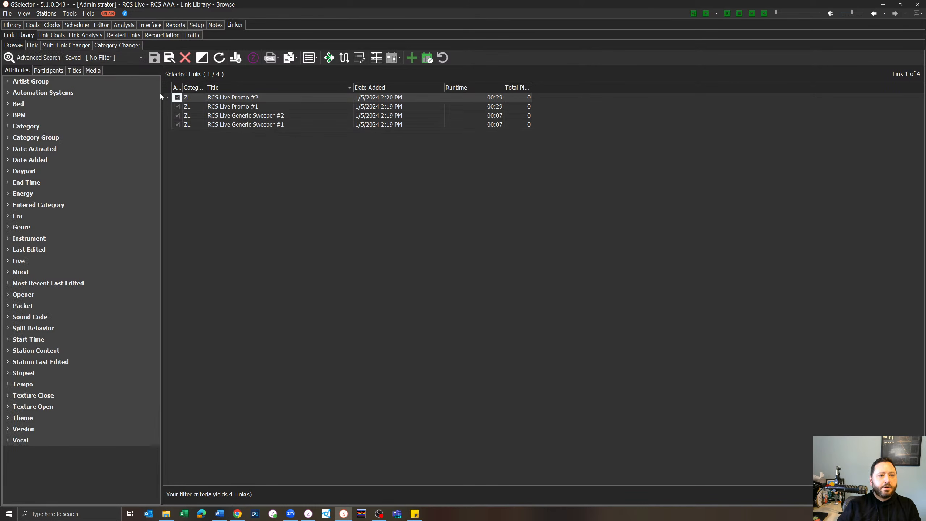
# Review the four links, briefly toggling Generic Sweeper #1 inactive and back to active
pyautogui.click(267, 117)
pyautogui.hotkey('ctrl', 'a')
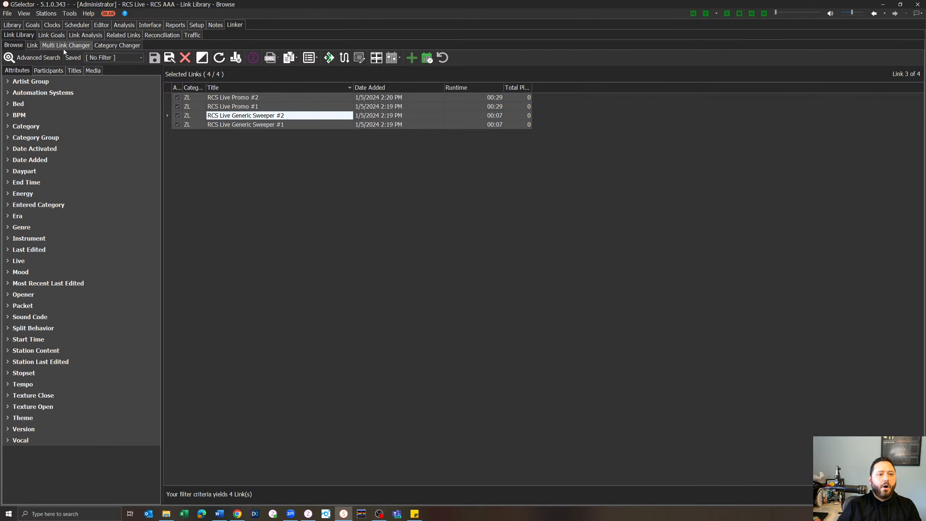
pyautogui.click(220, 99)
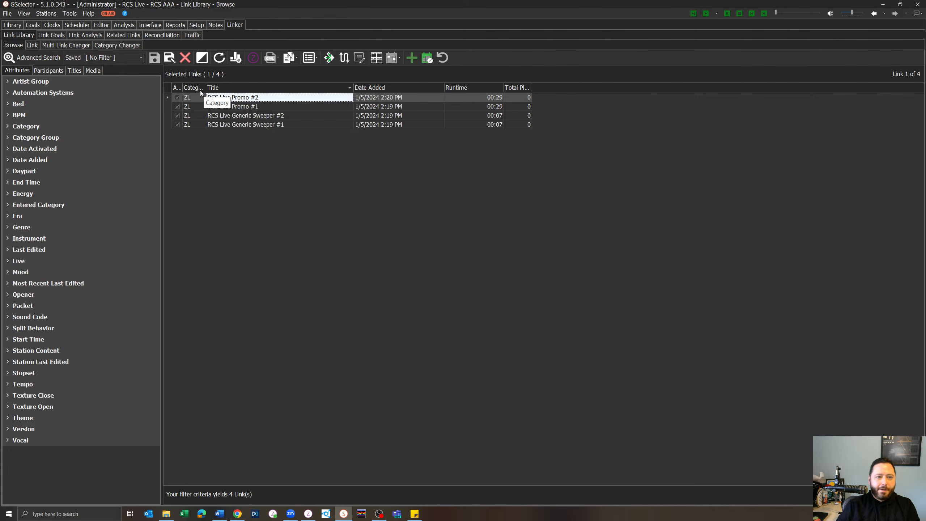
pyautogui.click(176, 126)
pyautogui.click(178, 116)
pyautogui.click(177, 125)
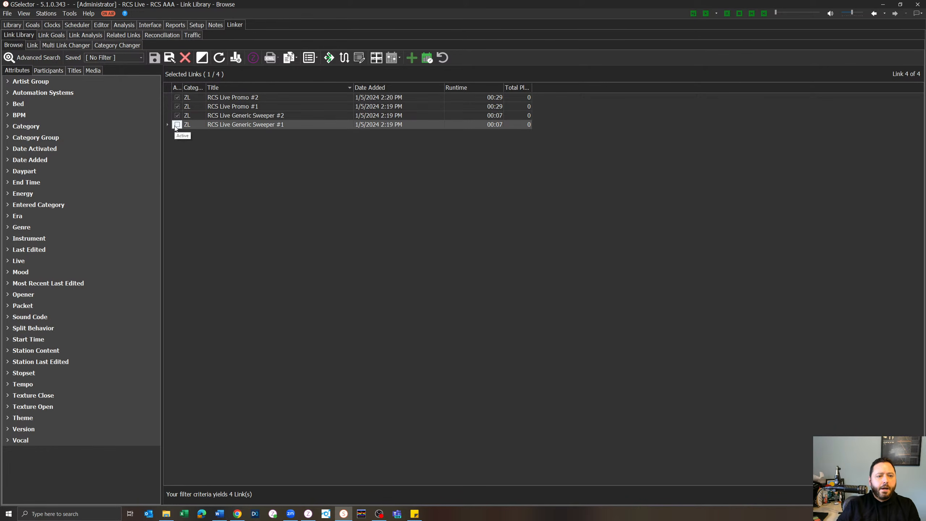
pyautogui.click(177, 125)
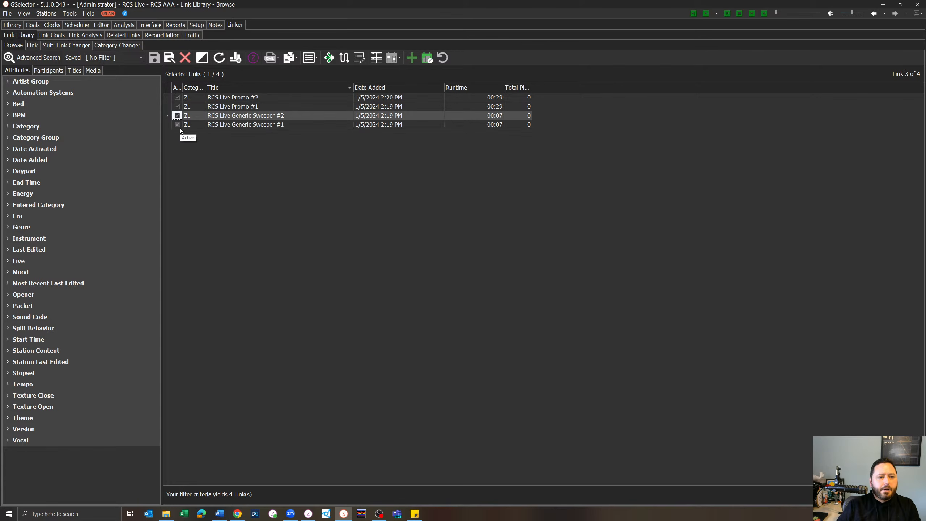
pyautogui.click(236, 126)
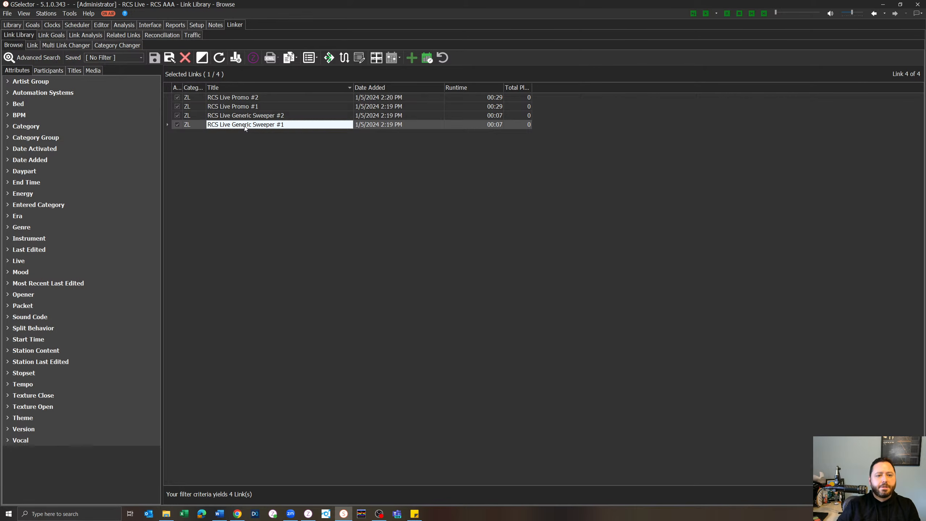
# Put Generic Sweeper #1 and #2 in the SWEEP-GENERIC SWEEPERS category
pyautogui.doubleClick(244, 127)
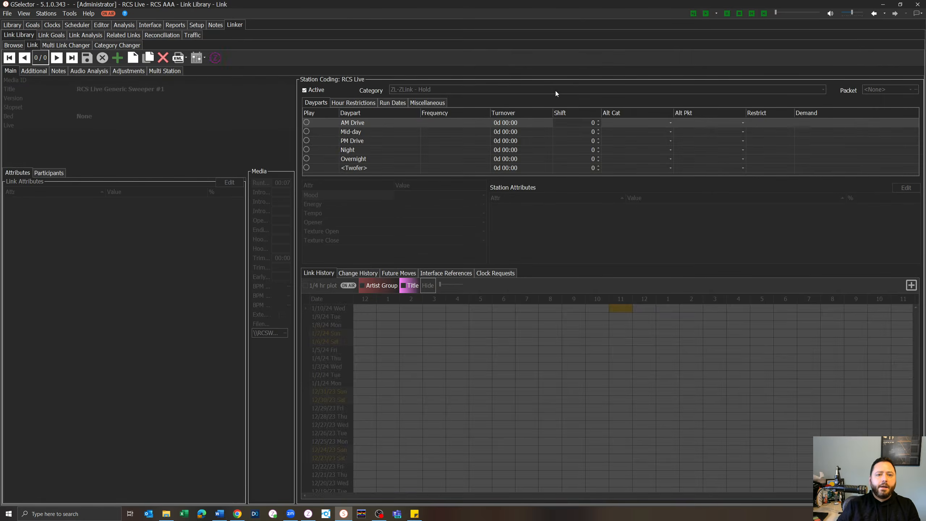
pyautogui.click(555, 90)
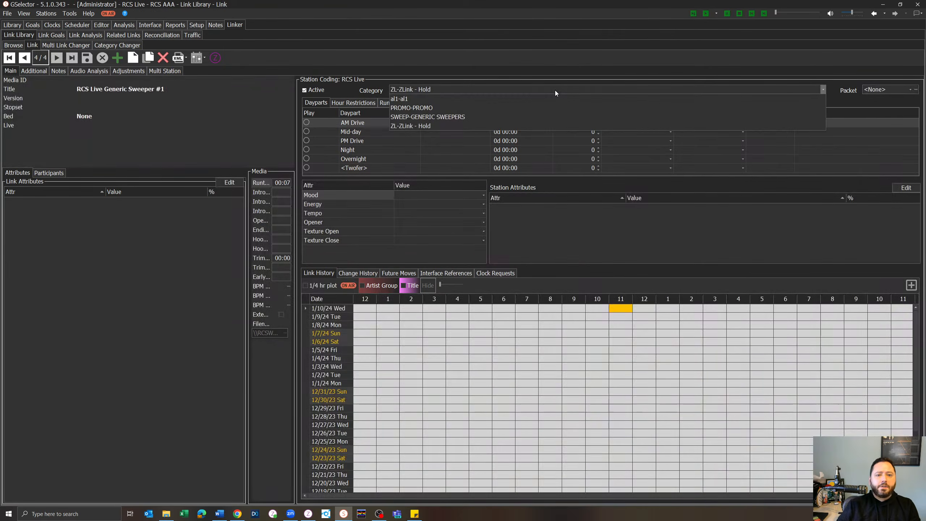
pyautogui.click(486, 116)
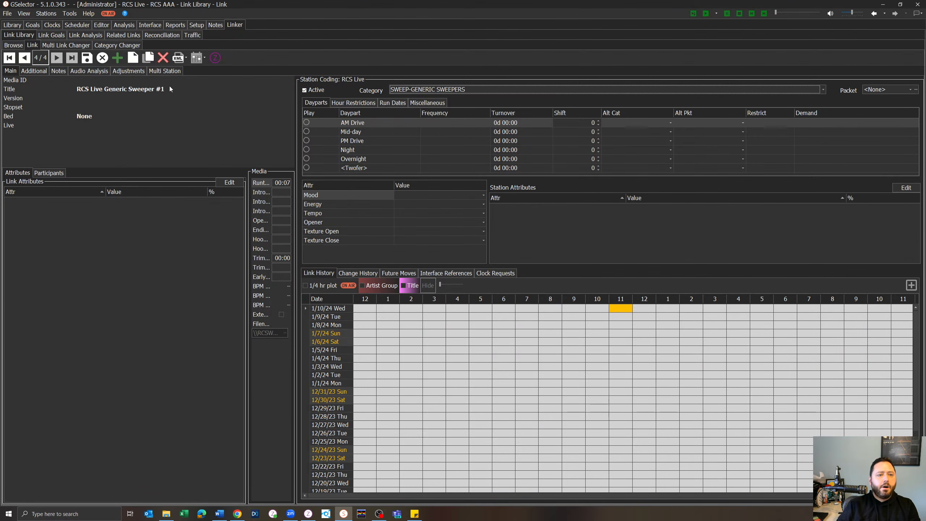
pyautogui.click(24, 58)
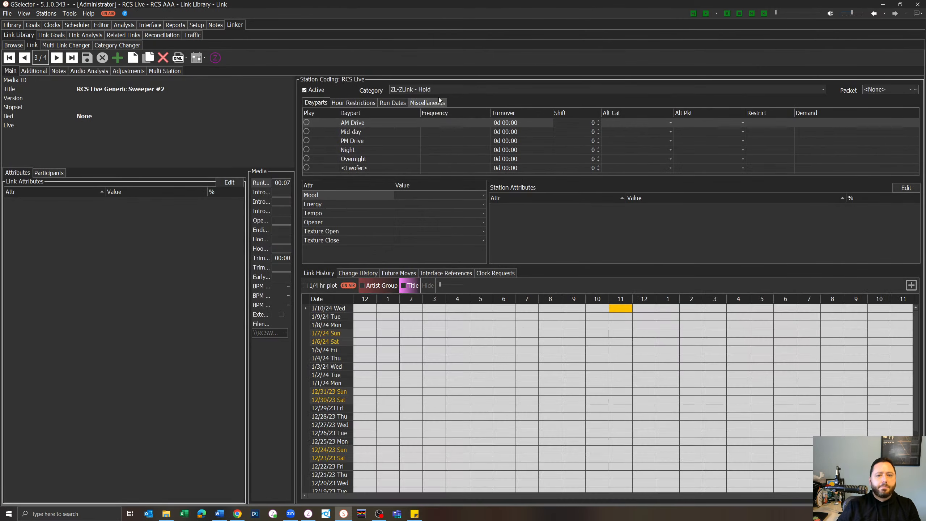
pyautogui.click(438, 91)
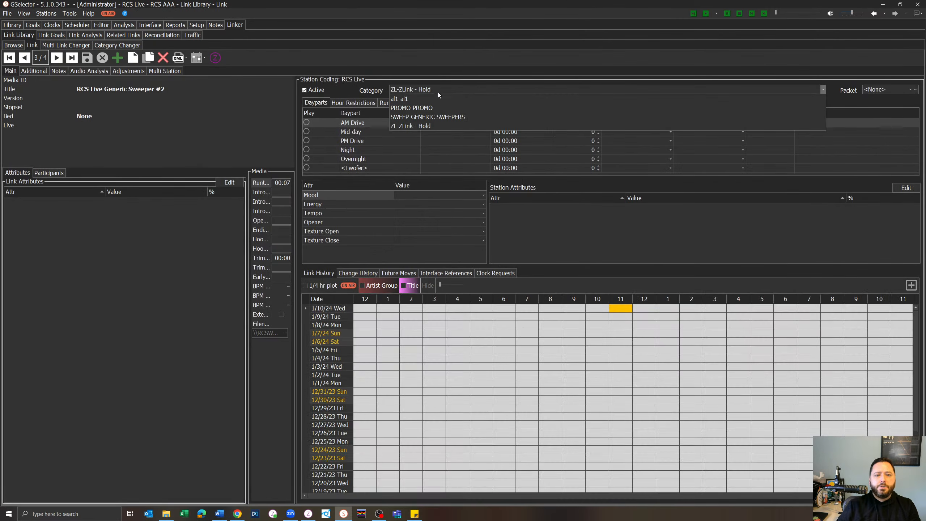
pyautogui.click(434, 117)
# Put RCS Live Promo #1 and #2 in the PROMO-PROMO category and save the link changes
pyautogui.click(21, 59)
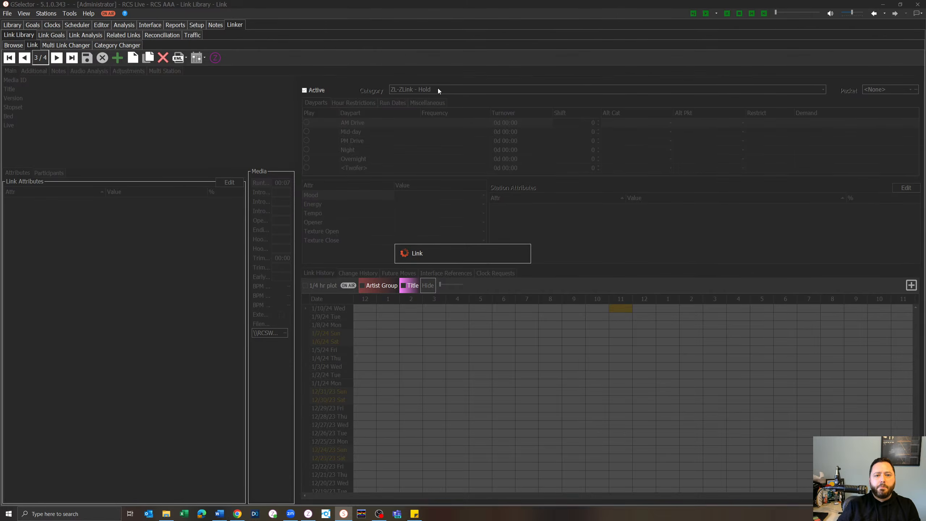
pyautogui.click(438, 89)
pyautogui.click(423, 107)
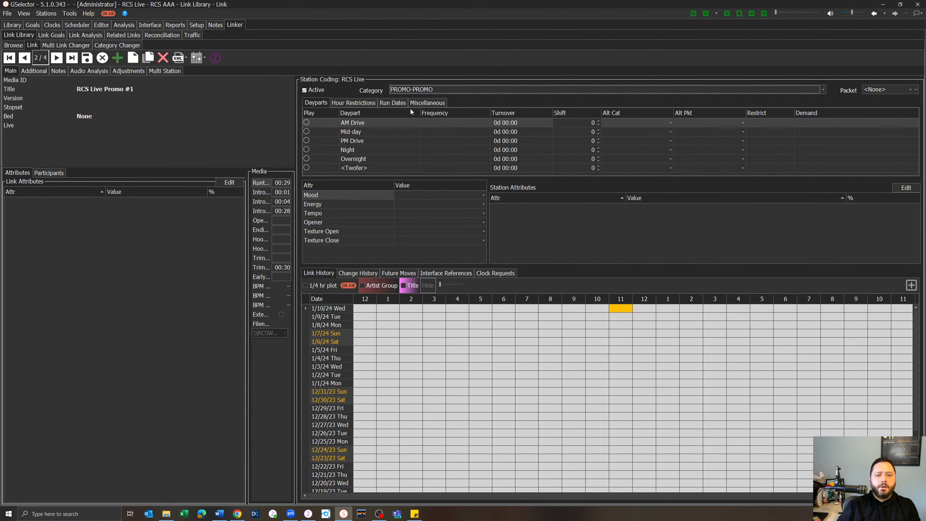
pyautogui.click(24, 59)
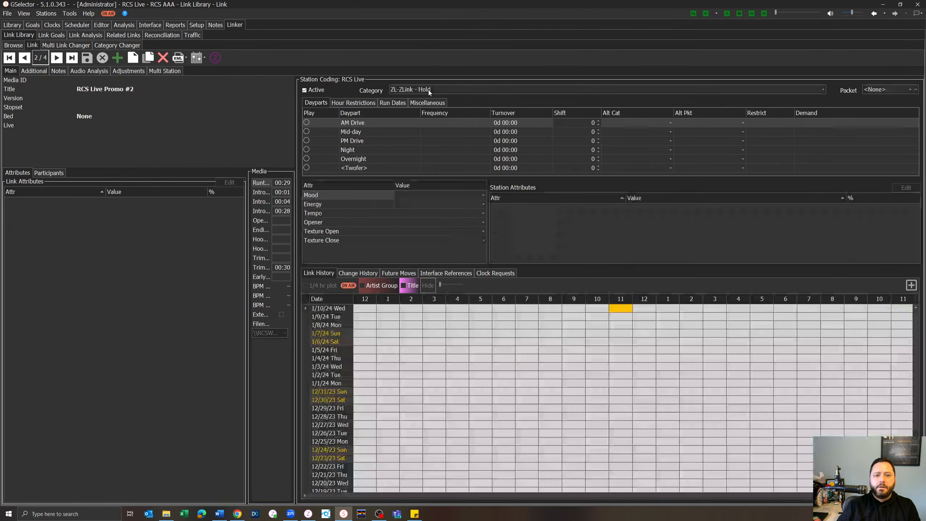
pyautogui.click(428, 90)
pyautogui.click(421, 109)
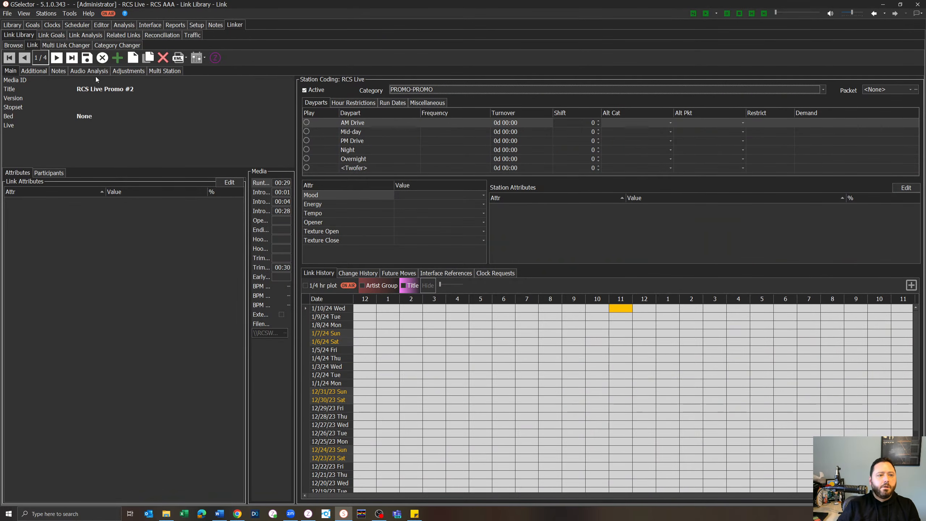
pyautogui.click(85, 59)
pyautogui.click(14, 45)
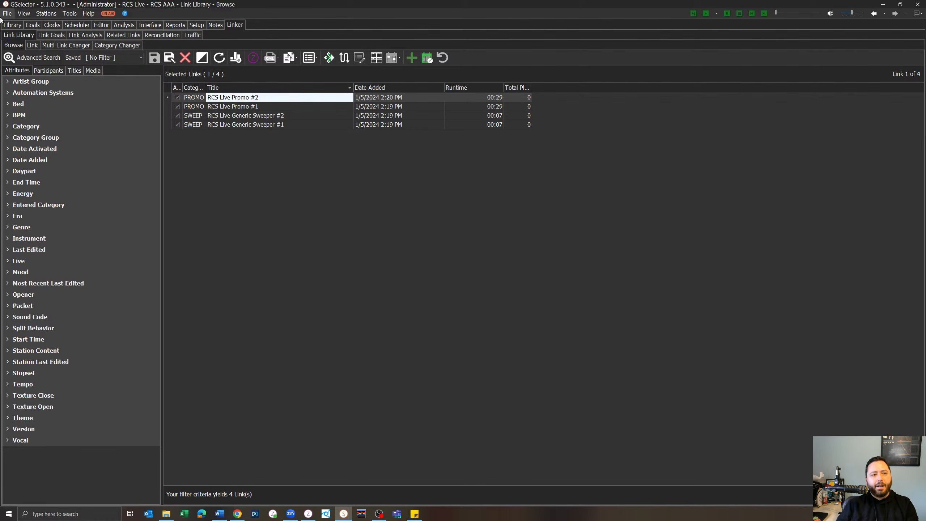
# Review the 25 non-core songs, then open Category Goals showing 82 CORE and 25 NON-CORE SONGS
pyautogui.click(12, 25)
pyautogui.click(13, 35)
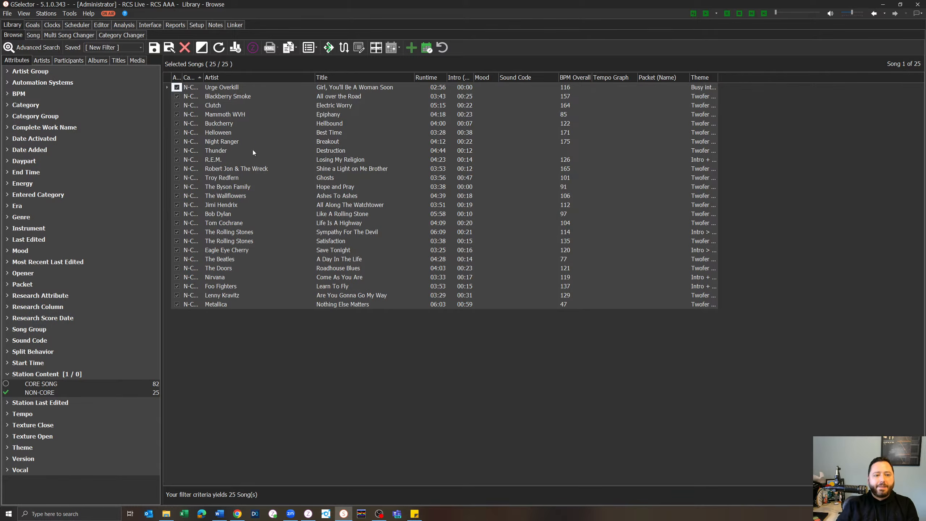
pyautogui.click(268, 150)
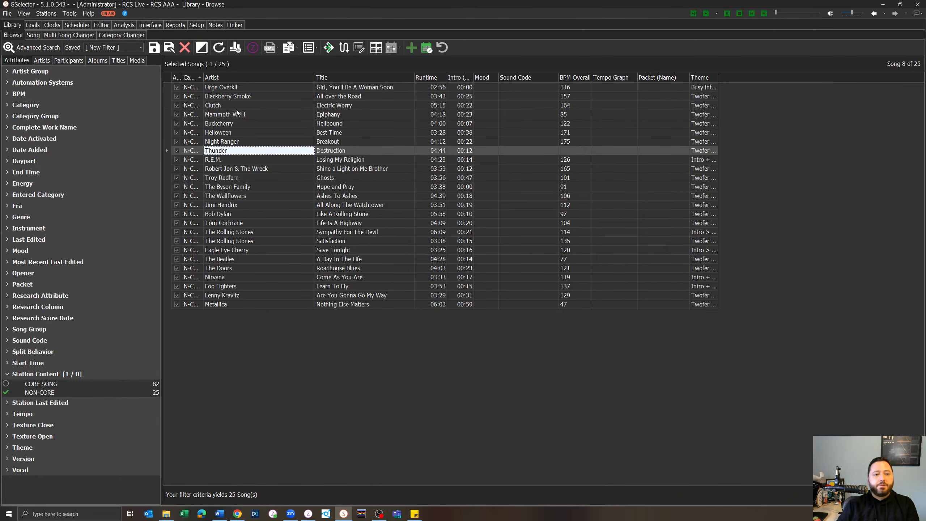
pyautogui.click(35, 25)
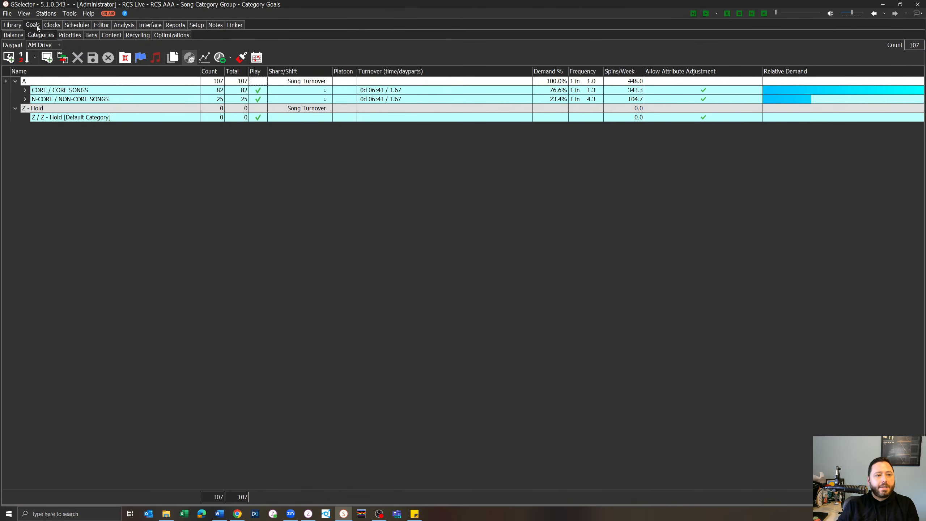
# Check the Station Content attribute balance (76.6% CORE SONG, 23.4% NON-CORE), then open the empty Content Goals
pyautogui.click(14, 35)
pyautogui.click(64, 46)
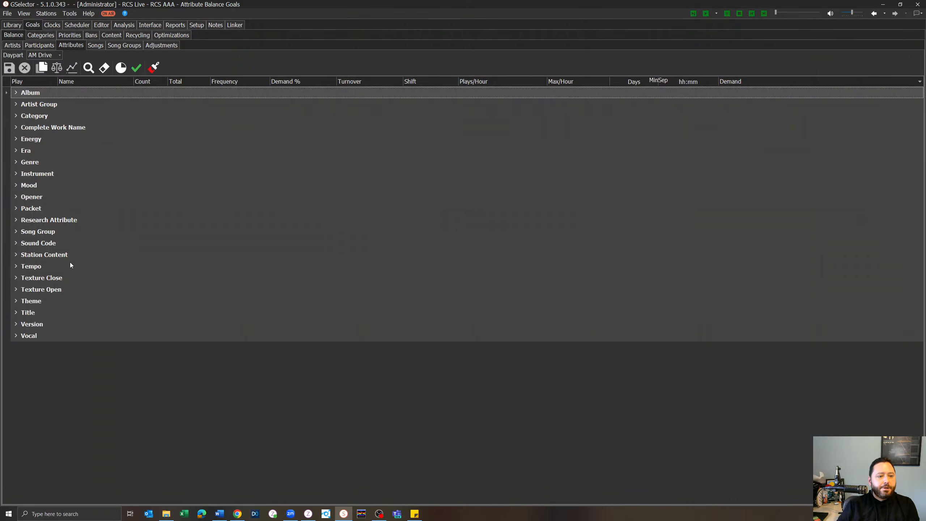
pyautogui.click(16, 255)
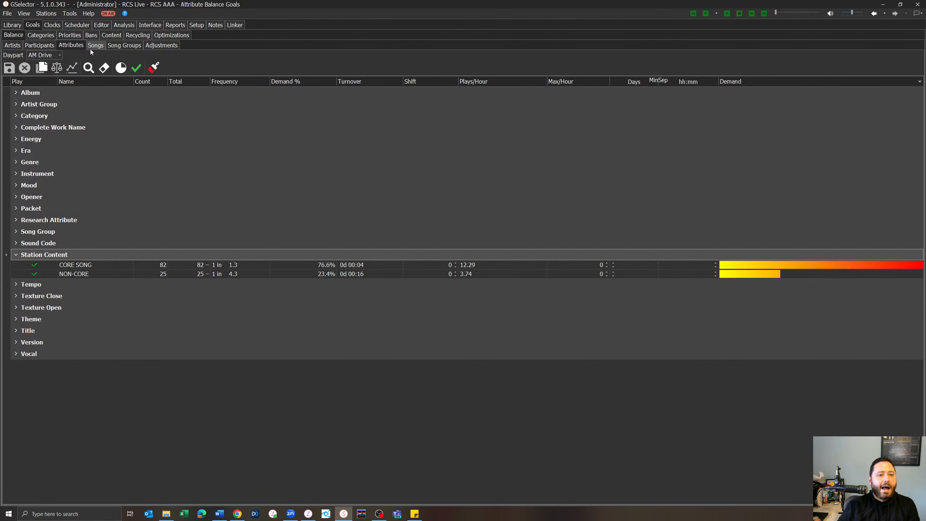
pyautogui.click(111, 36)
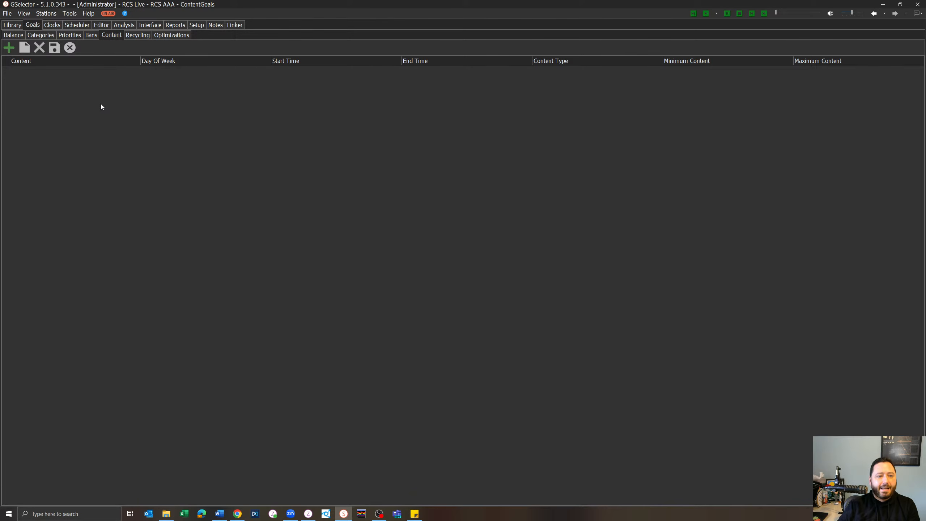
# Add and save a CORE SONG content rule: All Days, 12 AM–11 PM, Count Percentage, minimum 65, maximum 80
pyautogui.click(9, 48)
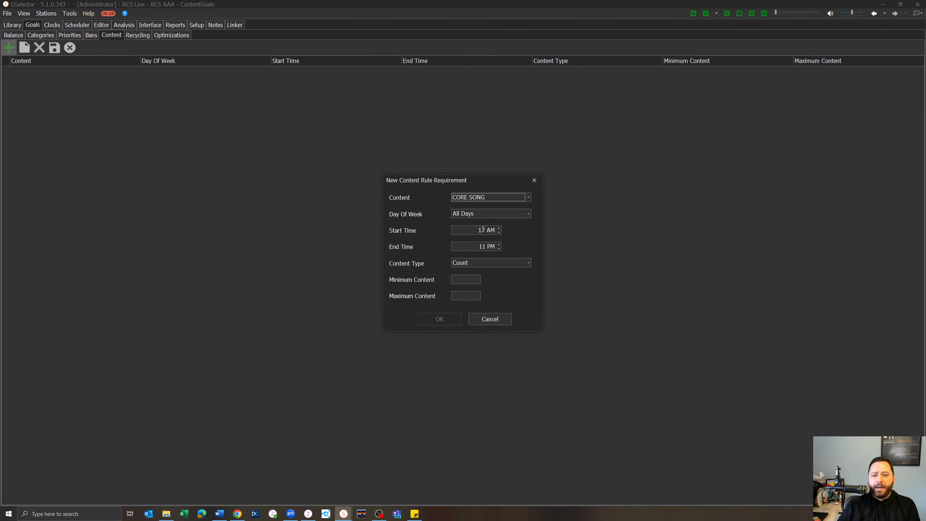
pyautogui.click(504, 267)
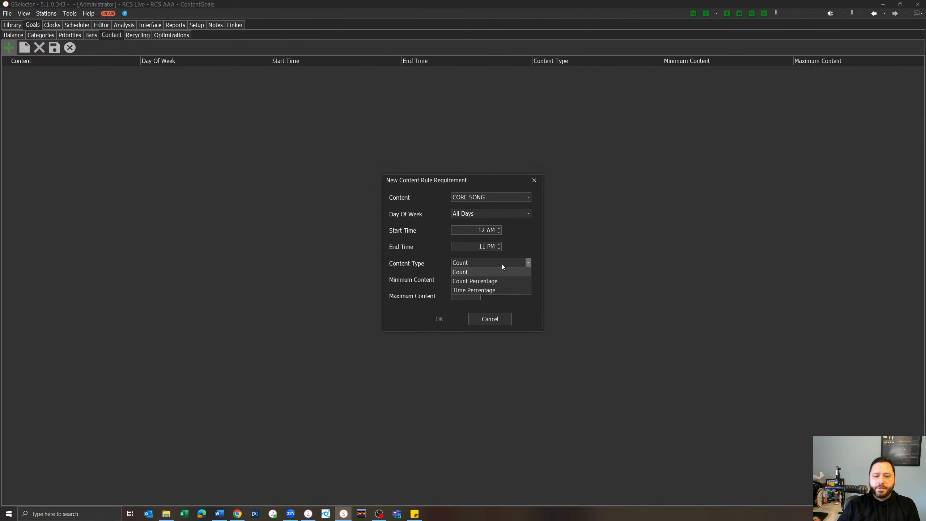
pyautogui.click(503, 283)
pyautogui.click(471, 279)
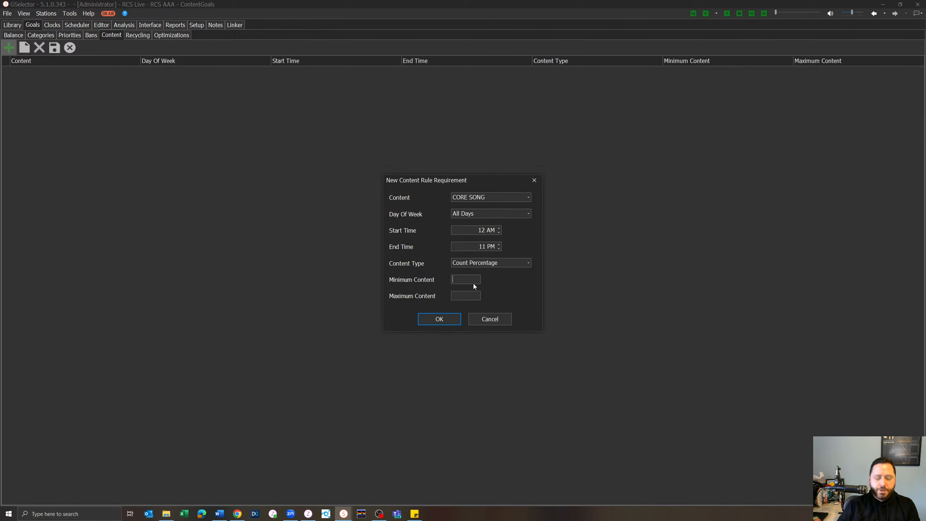
pyautogui.write('65')
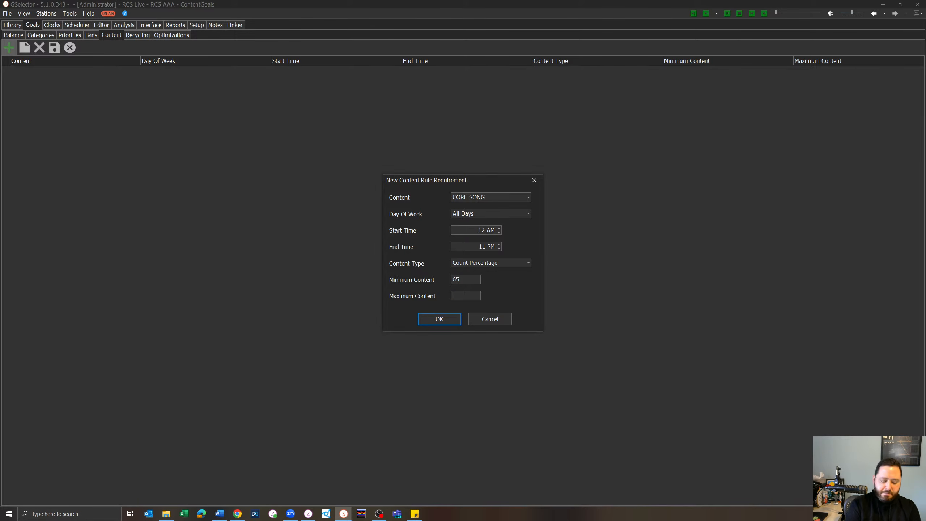
pyautogui.write('80')
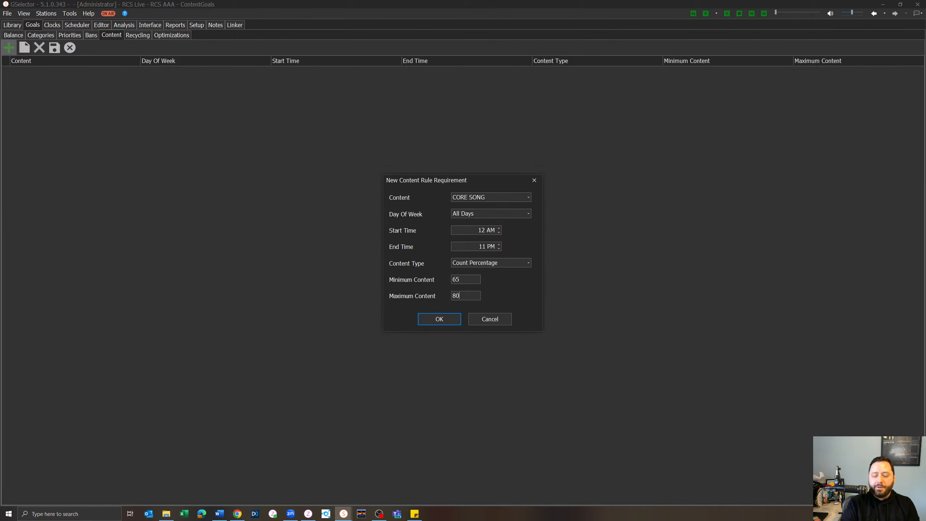
pyautogui.click(439, 319)
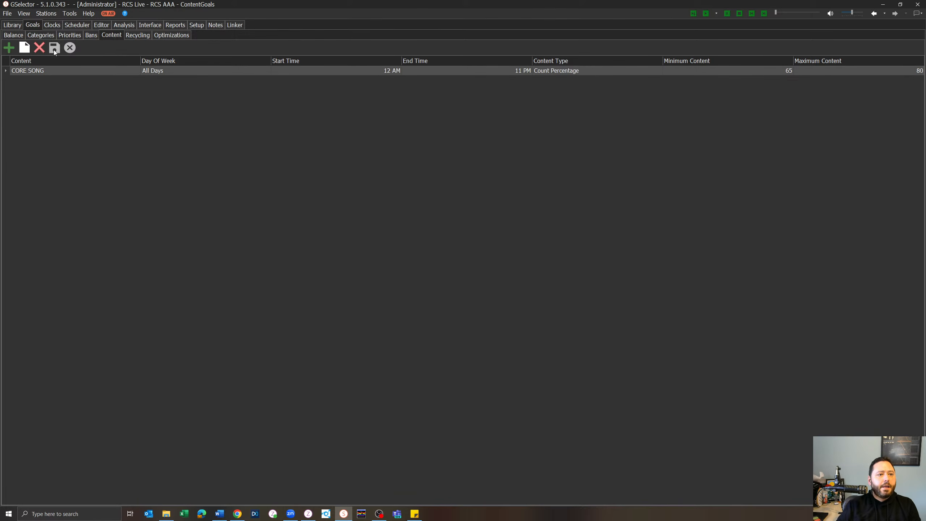
pyautogui.click(13, 35)
pyautogui.click(112, 35)
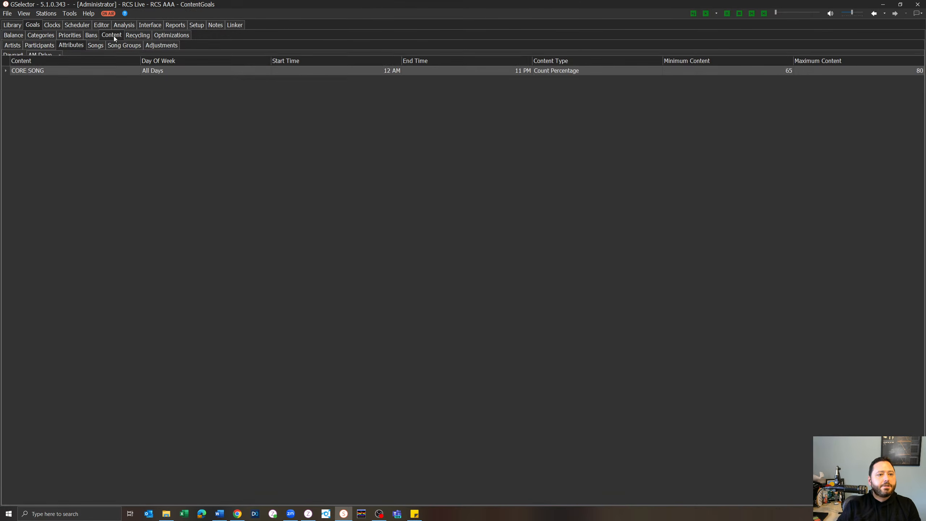
# Maximize the Photos window, review the Mediabase move-score and rank screenshots, and close both
pyautogui.click(21, 36)
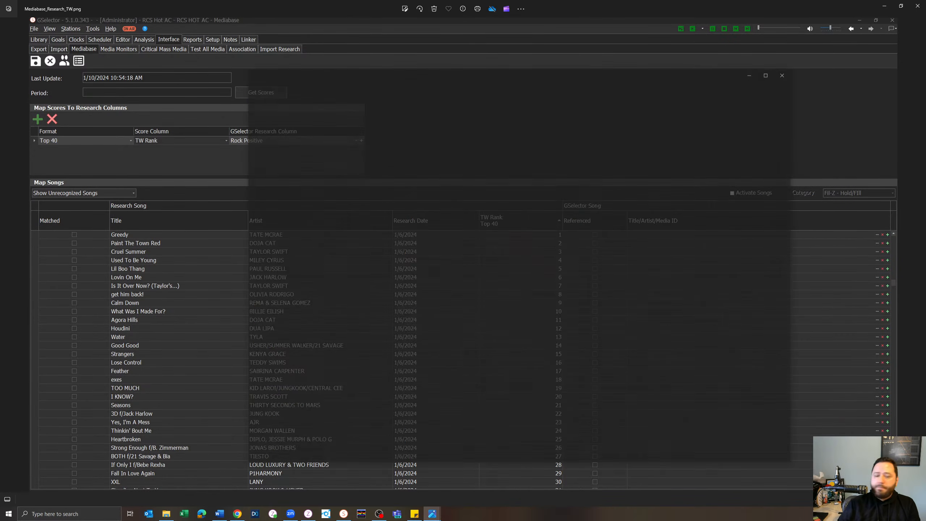
pyautogui.doubleClick(612, 76)
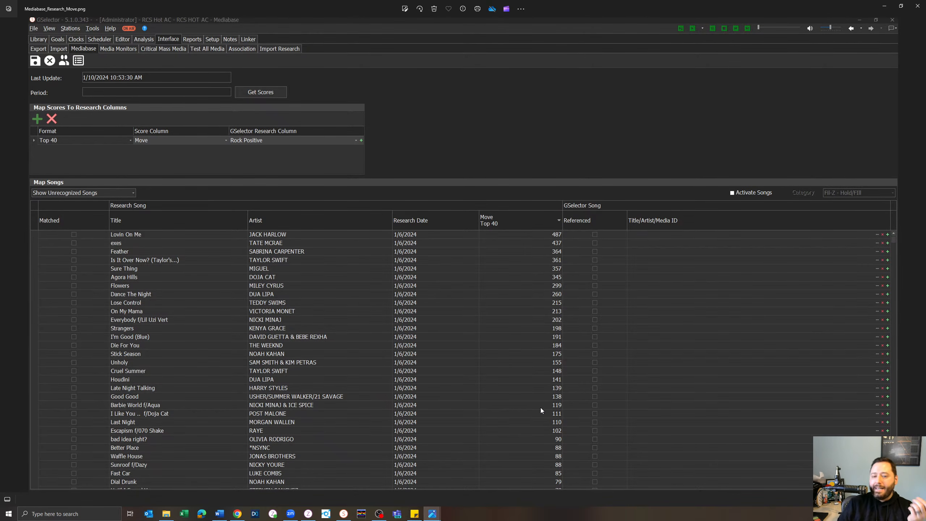
pyautogui.click(918, 6)
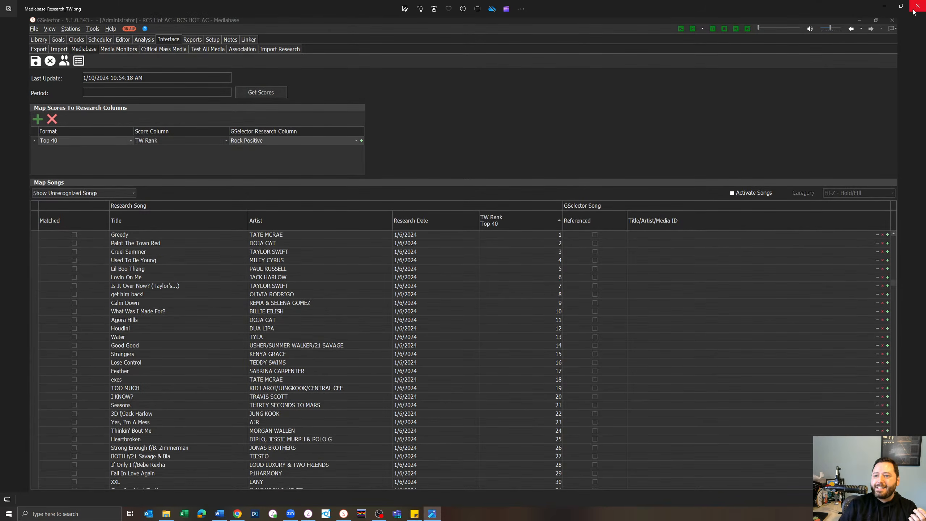
pyautogui.click(918, 6)
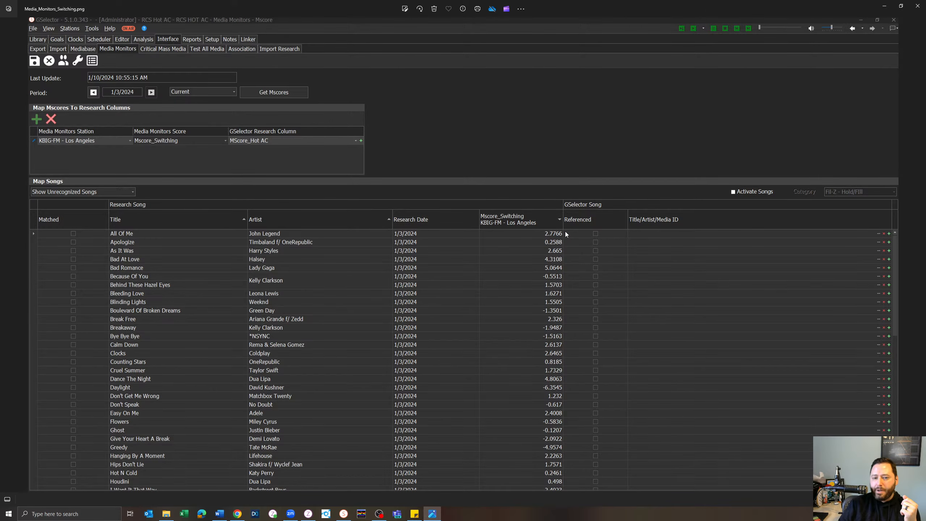
# Close the Media Monitors switching and index screenshots to get back to GSelector
pyautogui.click(918, 6)
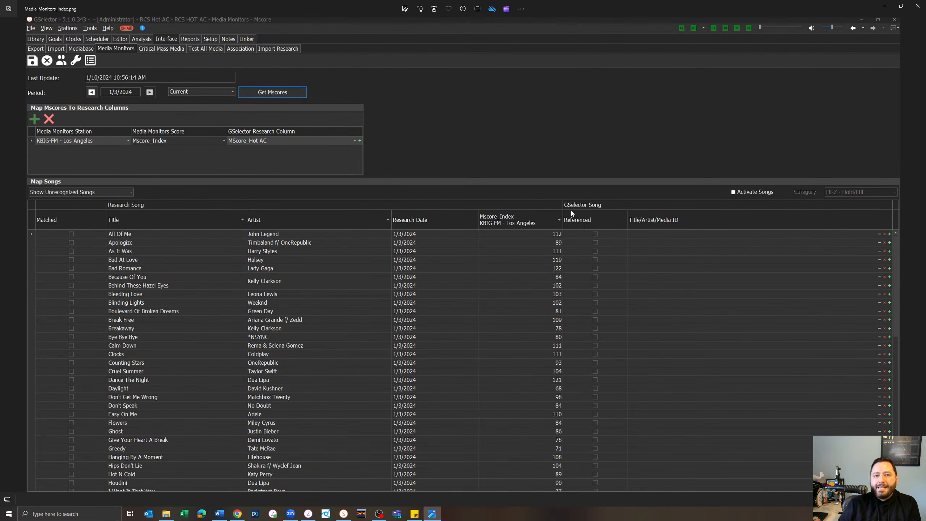
pyautogui.click(918, 6)
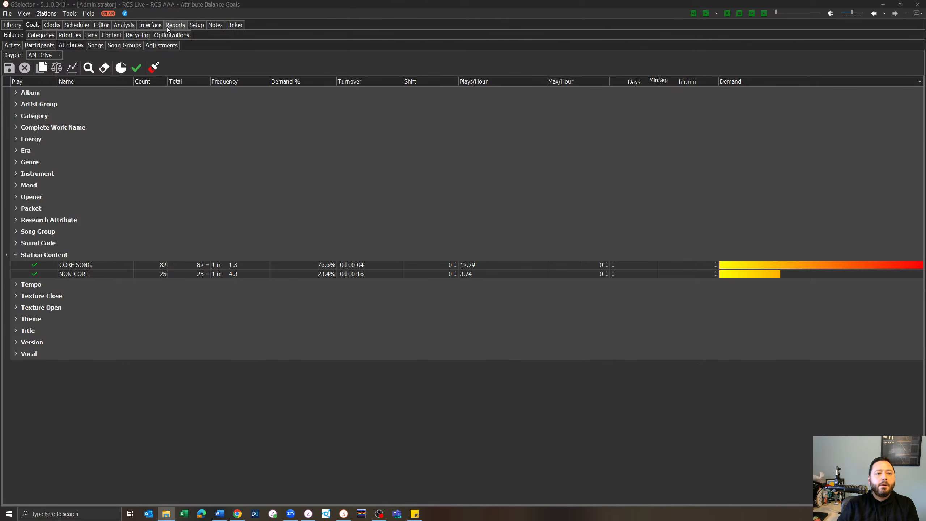
# Create and save a research column named RCS Live, scored 0 to 100
pyautogui.click(202, 26)
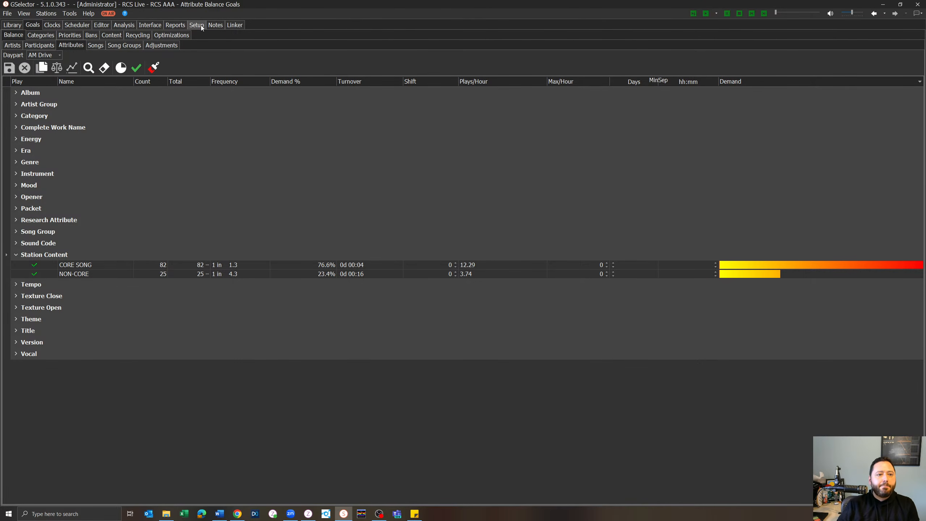
pyautogui.click(201, 25)
pyautogui.click(113, 36)
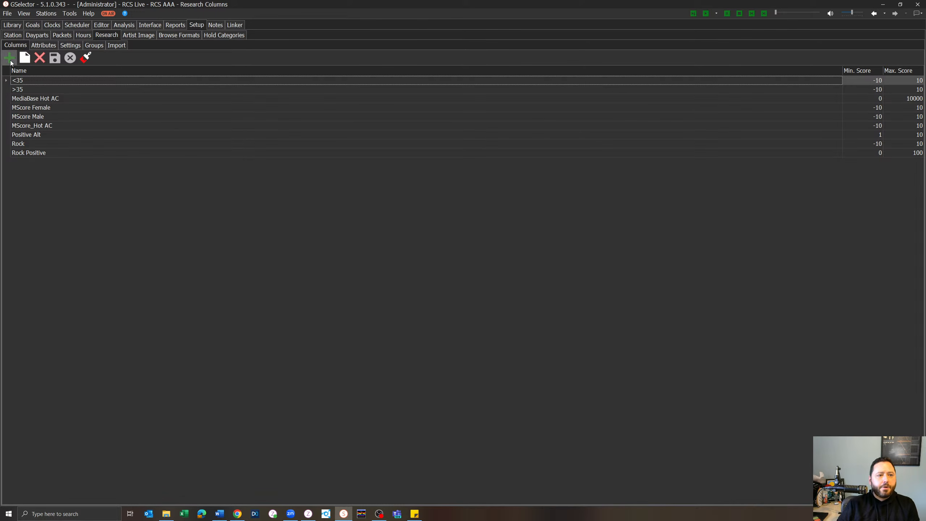
pyautogui.click(10, 59)
pyautogui.write('RCS Live')
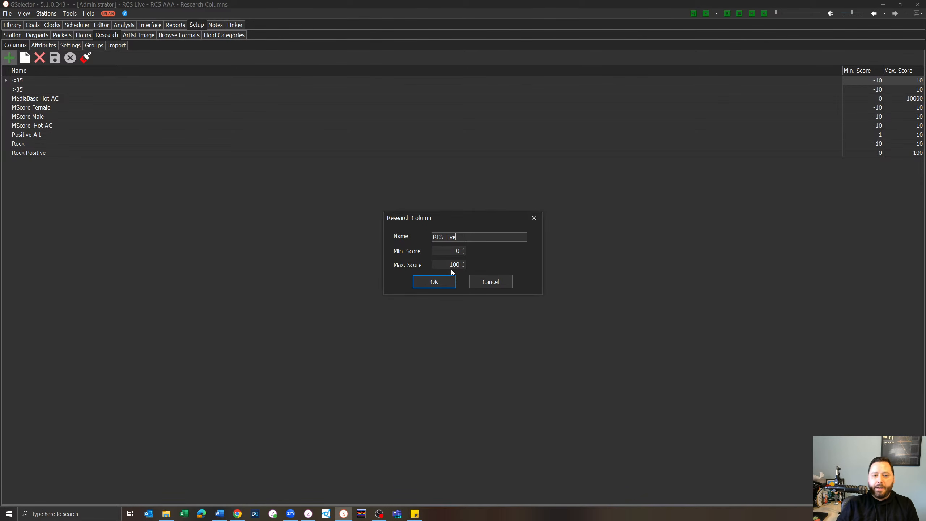
pyautogui.click(439, 286)
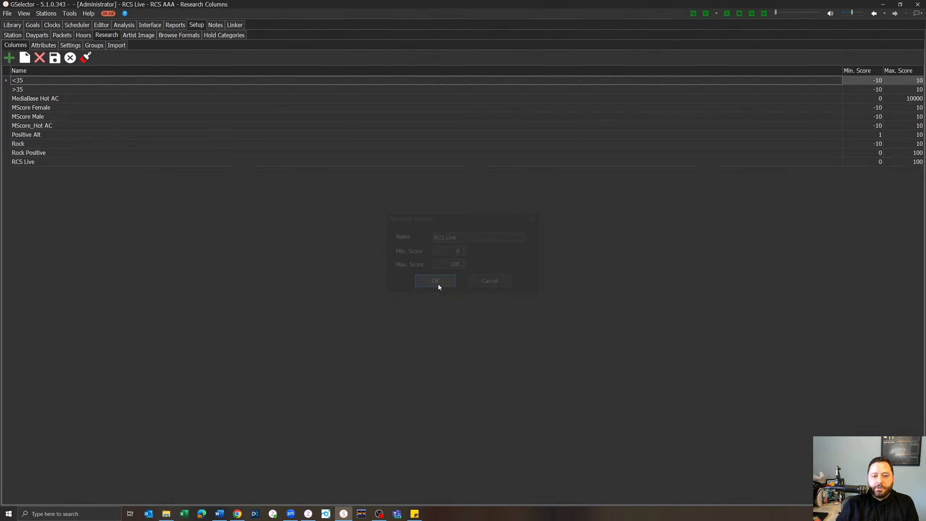
pyautogui.click(54, 57)
pyautogui.click(44, 46)
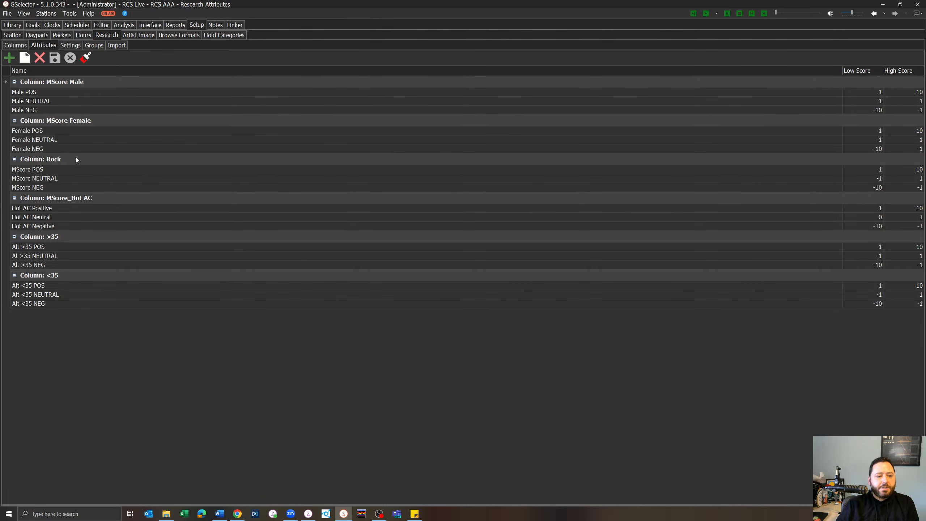
# Add a BAD SCORE research attribute on the RCS Live column scoring 1 to 50
pyautogui.click(9, 57)
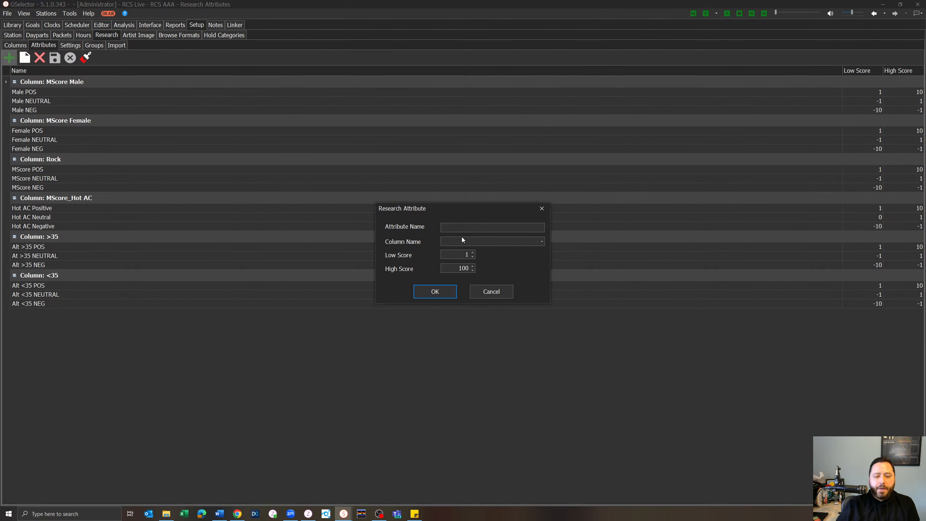
pyautogui.write('BAD SCORE')
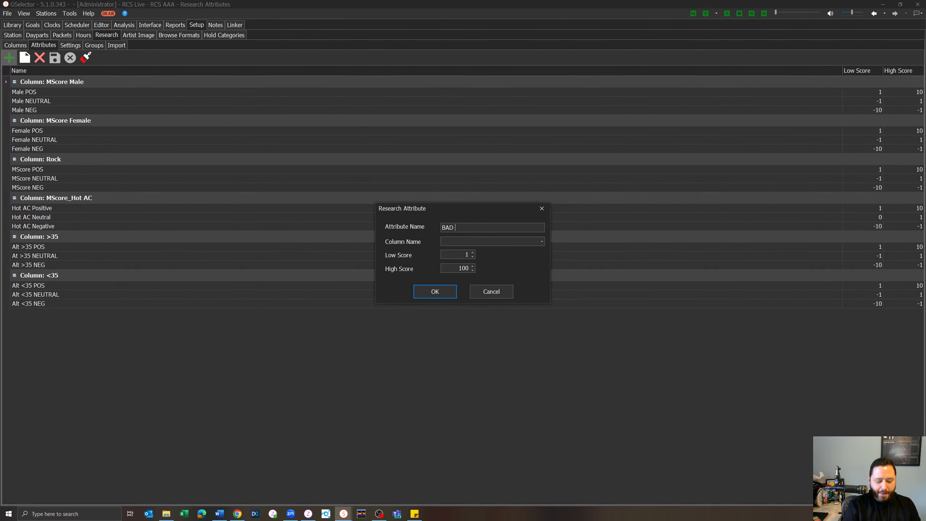
pyautogui.click(529, 242)
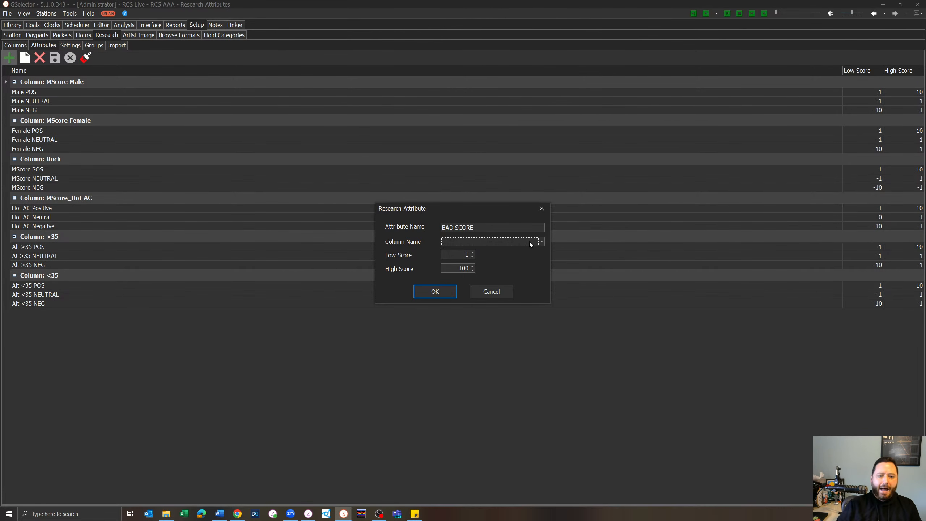
pyautogui.click(542, 242)
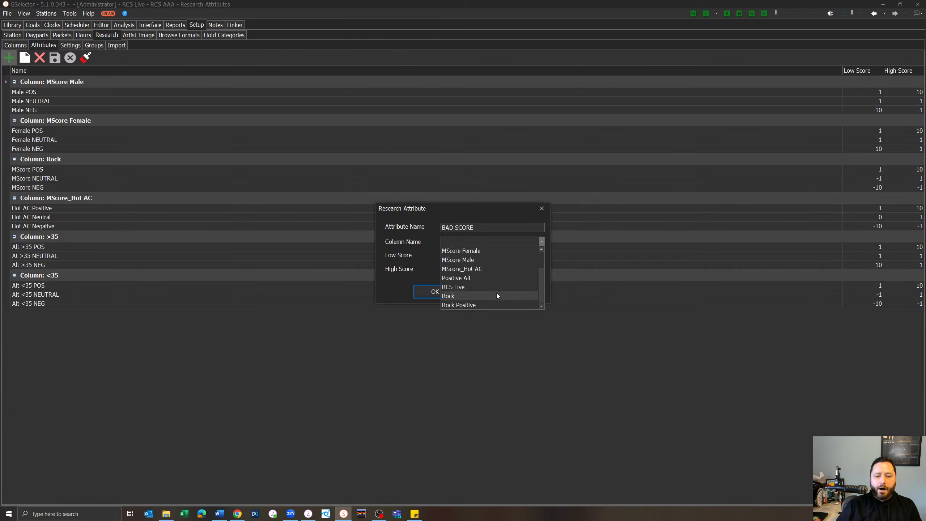
pyautogui.click(478, 290)
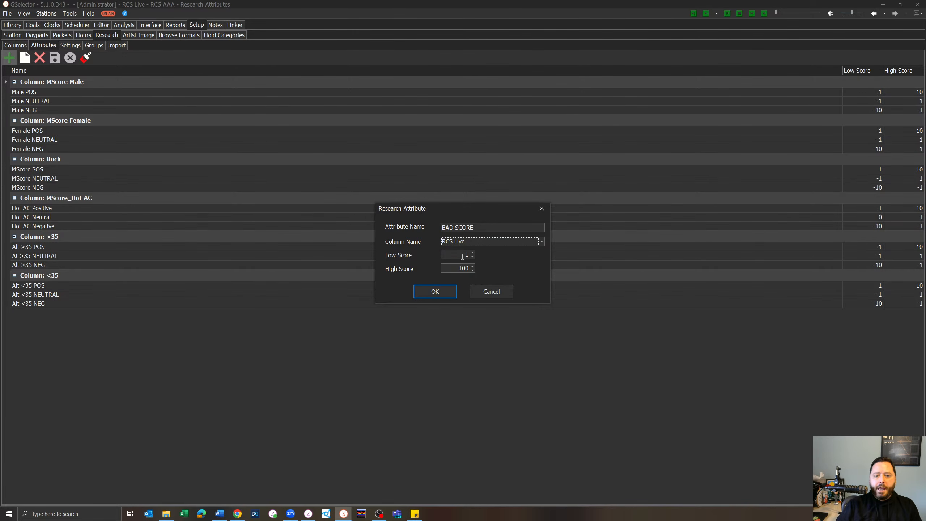
pyautogui.moveTo(454, 266); pyautogui.dragTo(479, 269)
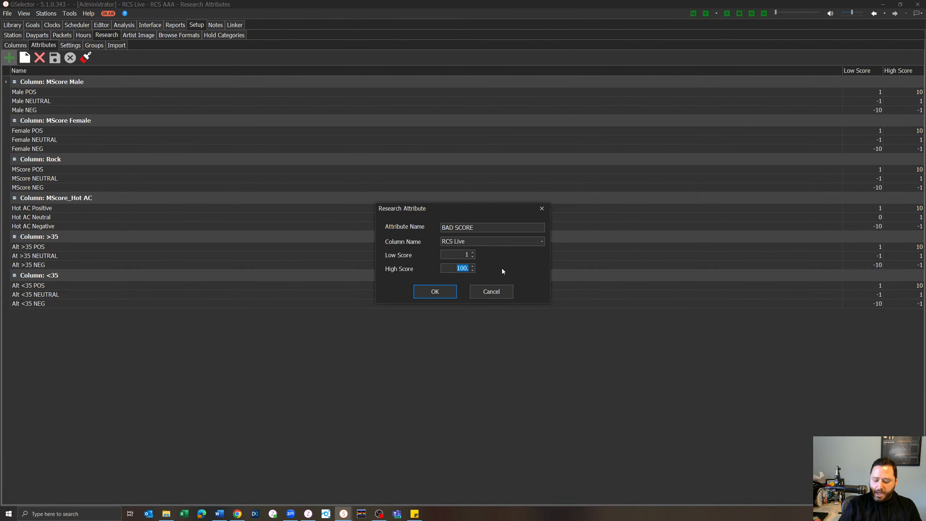
pyautogui.write('50')
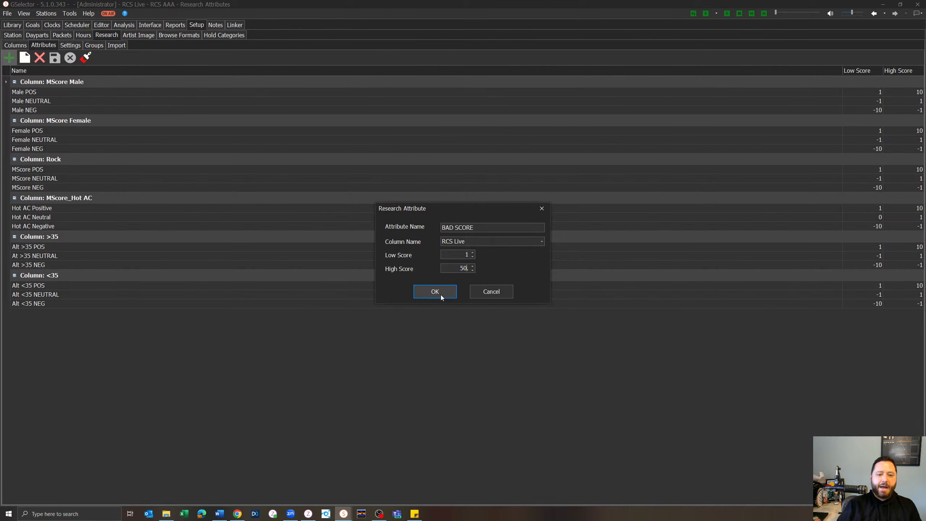
pyautogui.click(441, 295)
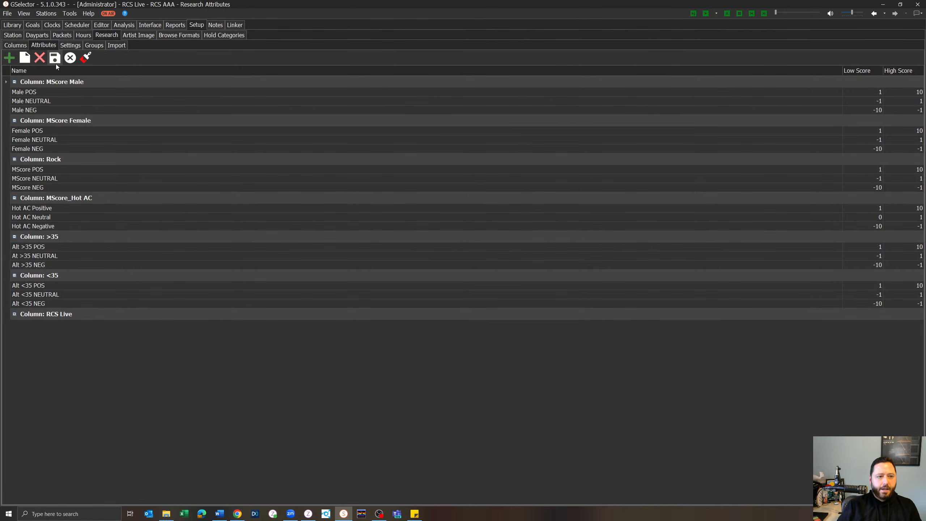
# Add an OK SONG research attribute on RCS Live scoring 51 to 70
pyautogui.click(9, 58)
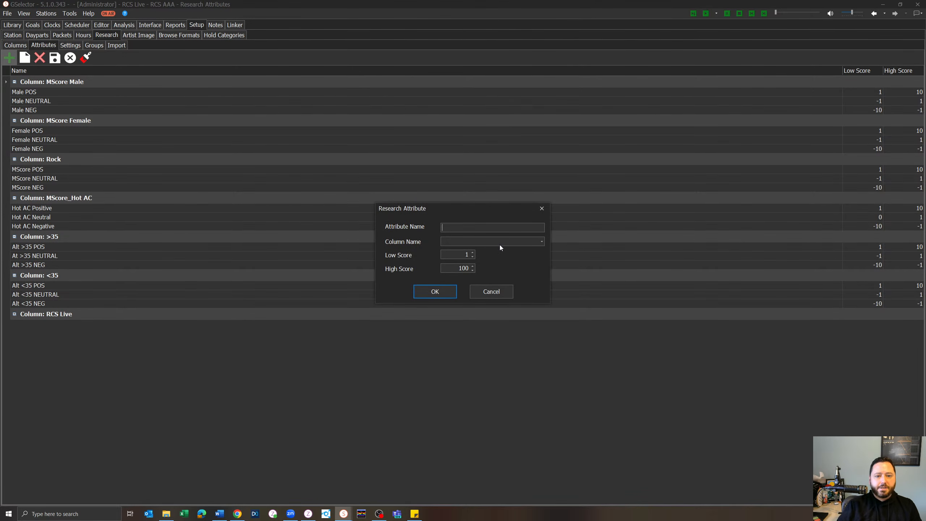
pyautogui.write('OK SONG')
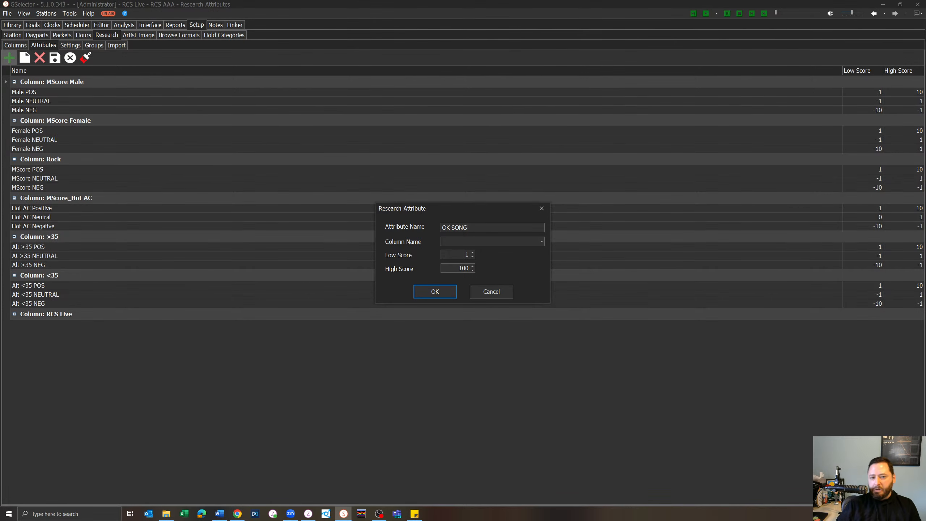
pyautogui.press('Tab')
pyautogui.click(542, 241)
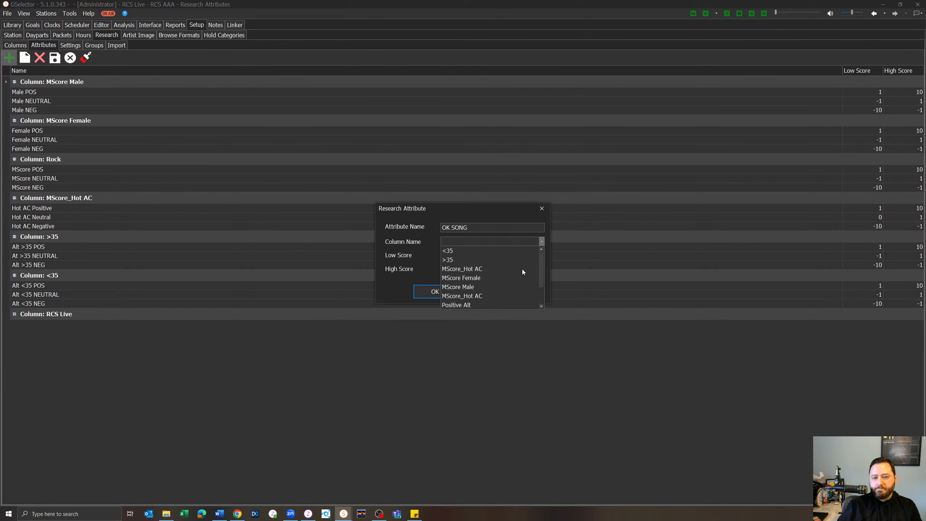
pyautogui.scroll(-2, 510, 283)
pyautogui.click(499, 289)
pyautogui.click(473, 255)
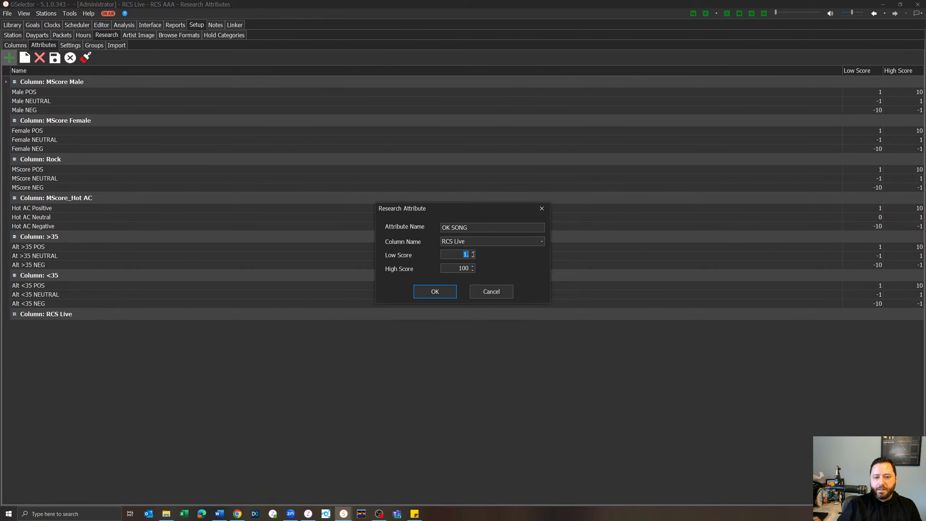
pyautogui.write('51')
pyautogui.press('Tab')
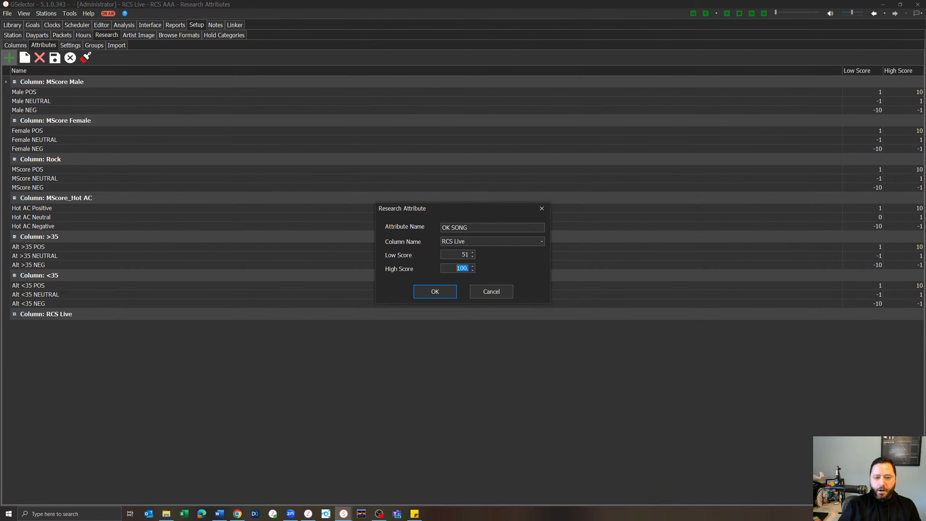
pyautogui.write('70')
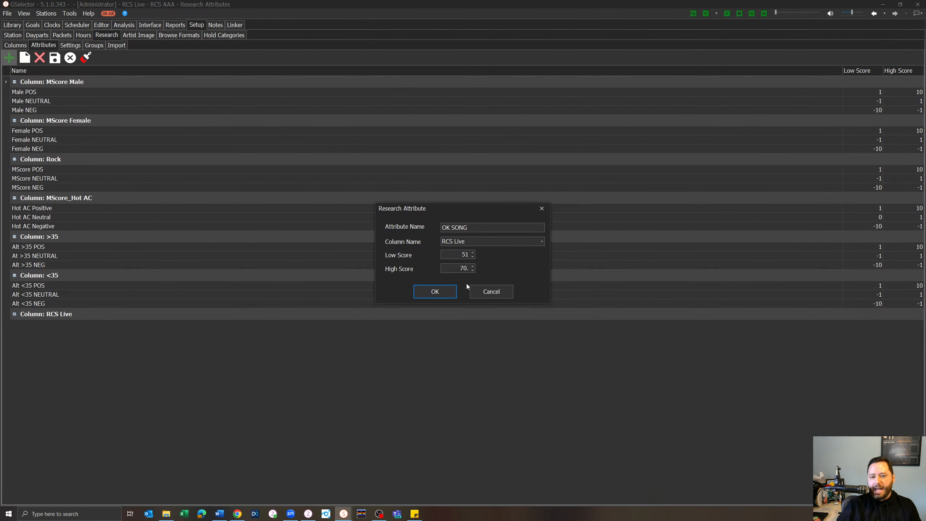
pyautogui.click(438, 295)
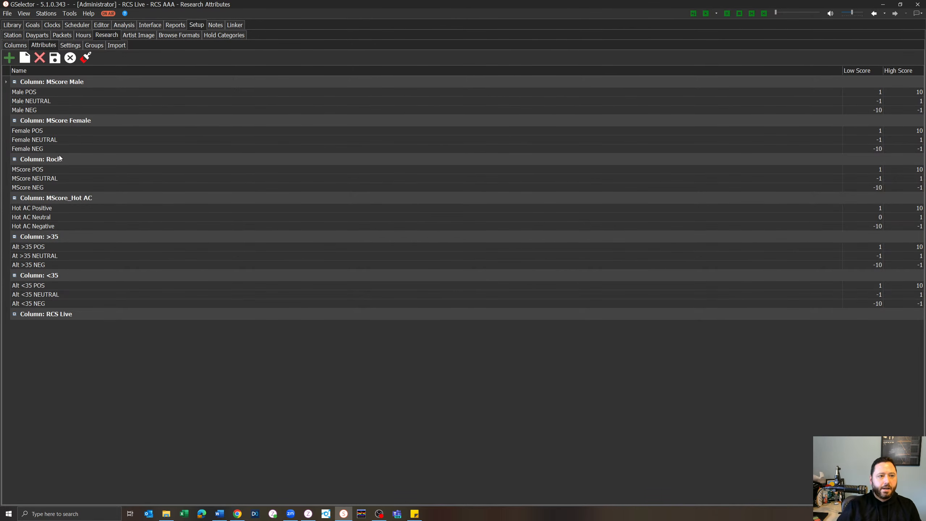
# Add a GREAT SONG attribute on RCS Live scoring 71 to 100, and save the attributes
pyautogui.click(15, 314)
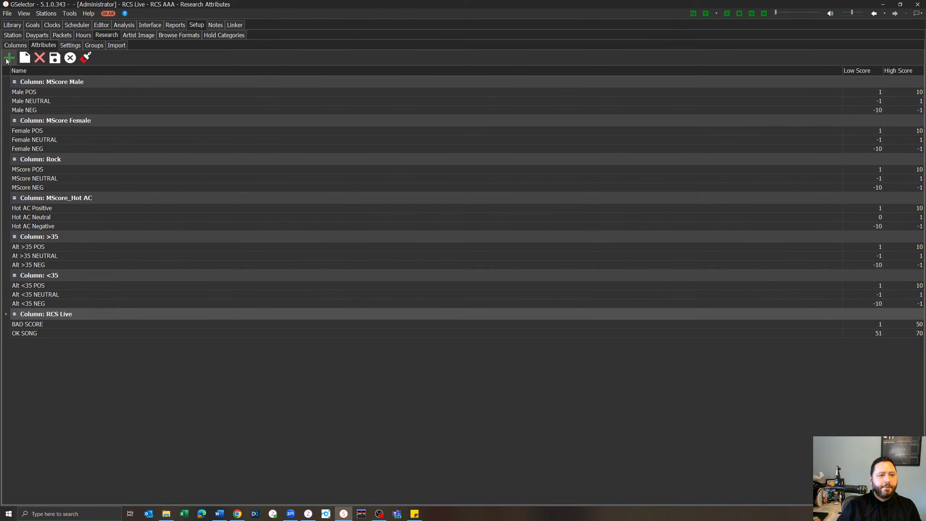
pyautogui.click(9, 57)
pyautogui.write('GREAT SONG')
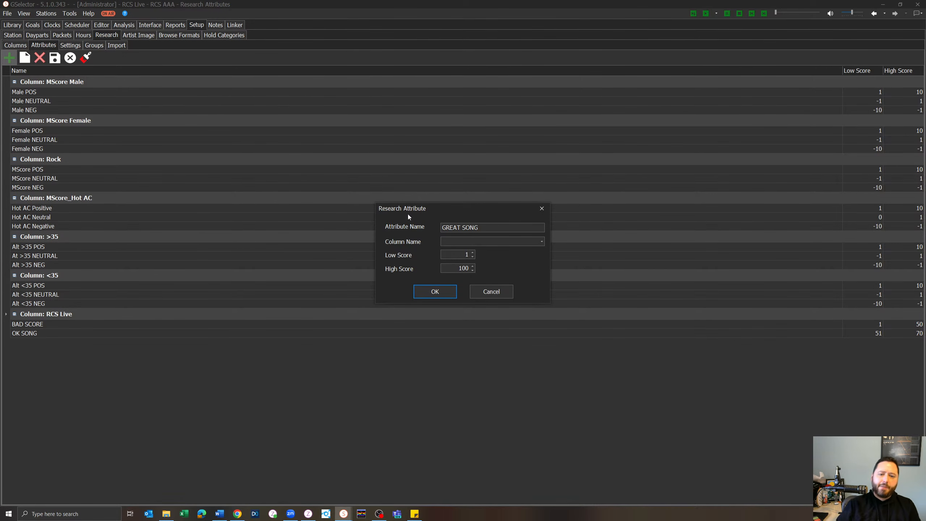
pyautogui.click(541, 241)
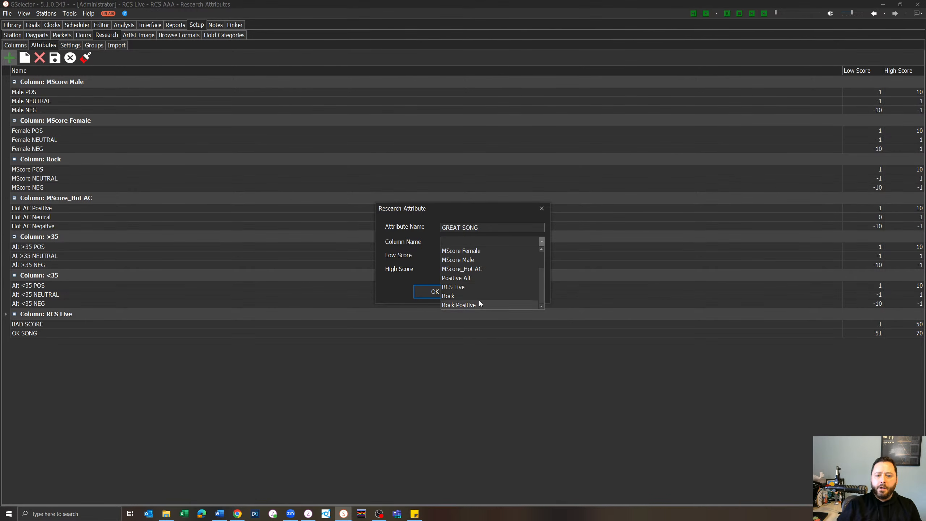
pyautogui.click(483, 288)
pyautogui.doubleClick(473, 254)
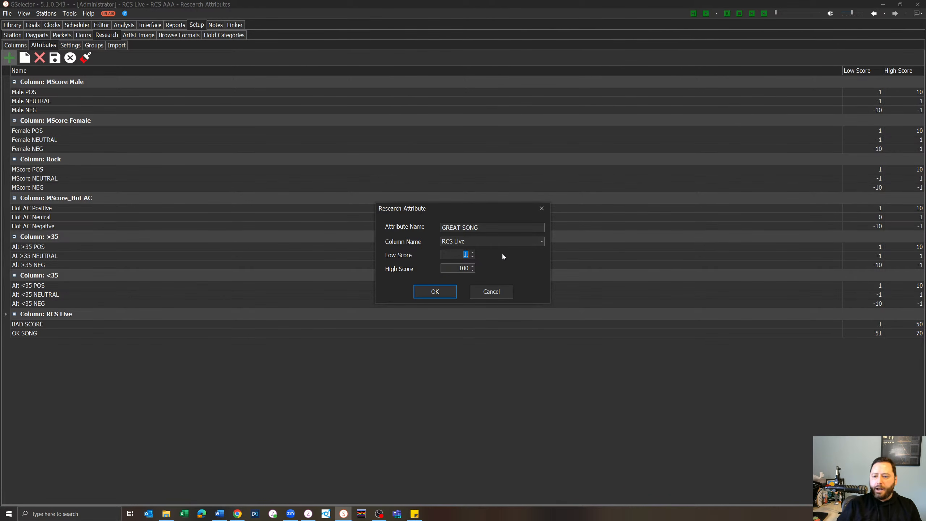
pyautogui.write('7')
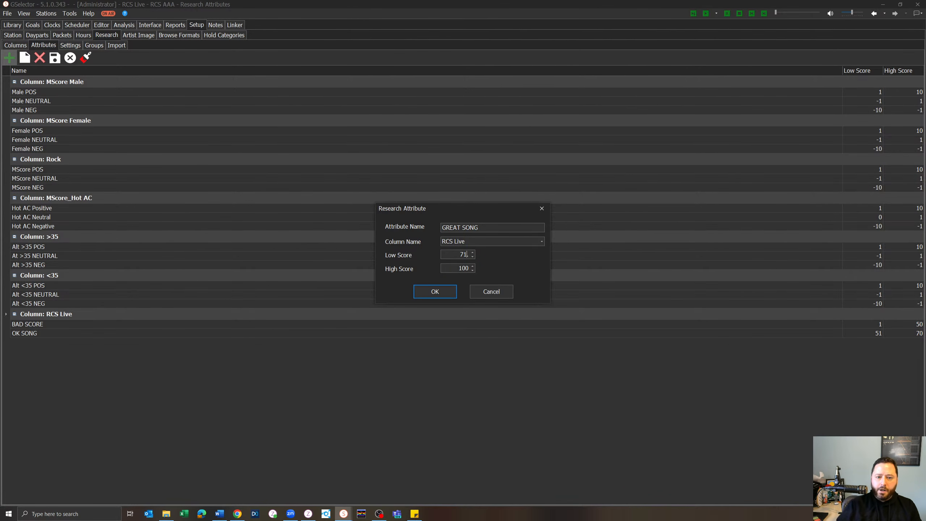
pyautogui.click(417, 293)
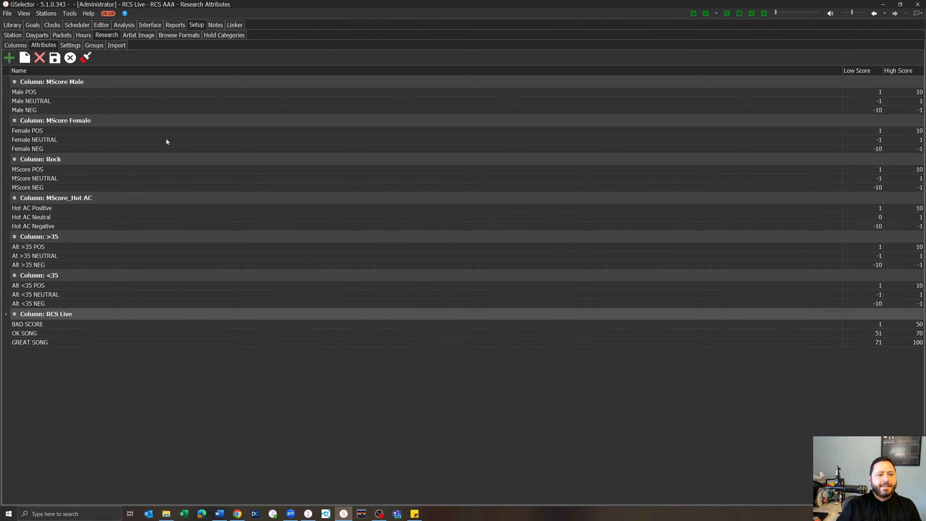
pyautogui.click(55, 60)
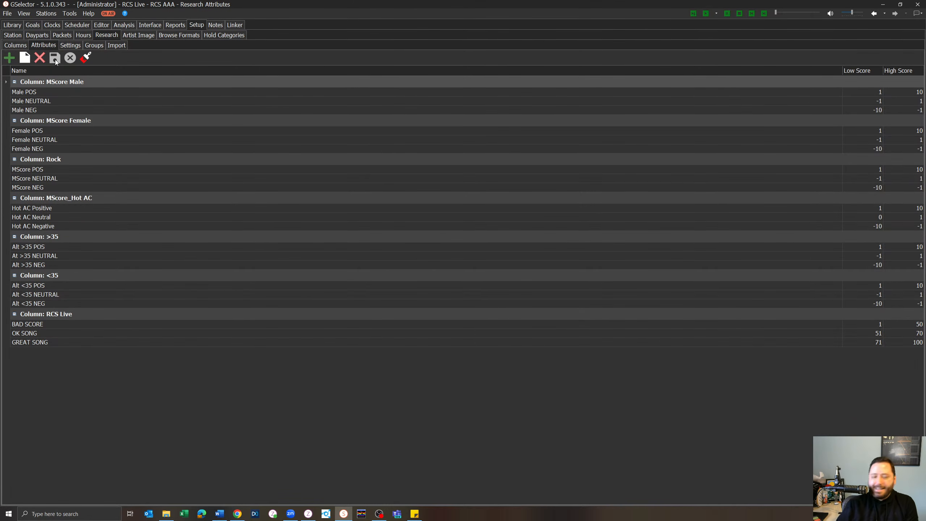
# Check Research Attribute coding in the attribute balance goals and refresh the view
pyautogui.click(33, 26)
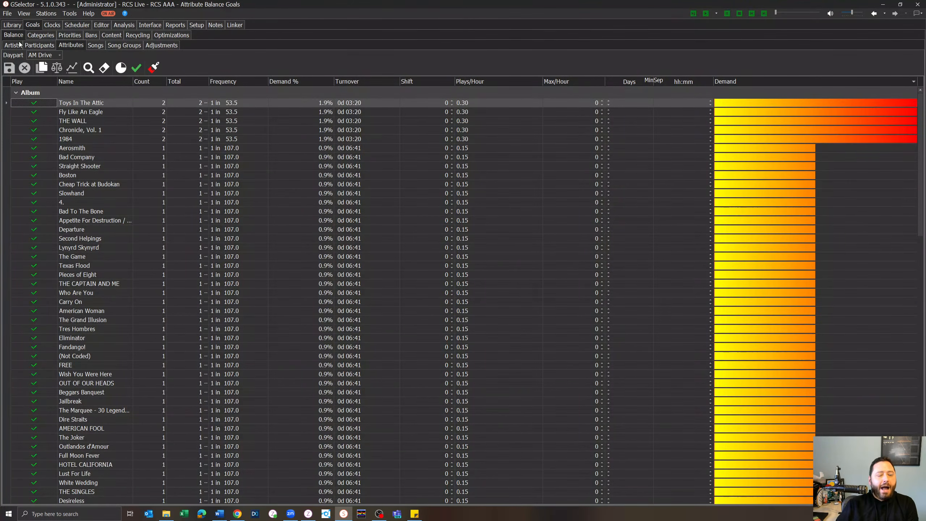
pyautogui.click(16, 93)
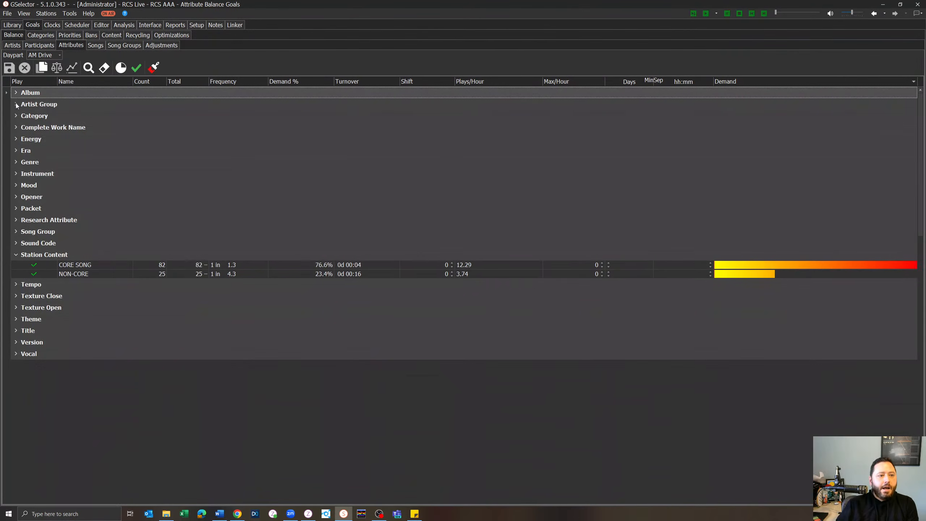
pyautogui.click(16, 221)
pyautogui.click(17, 221)
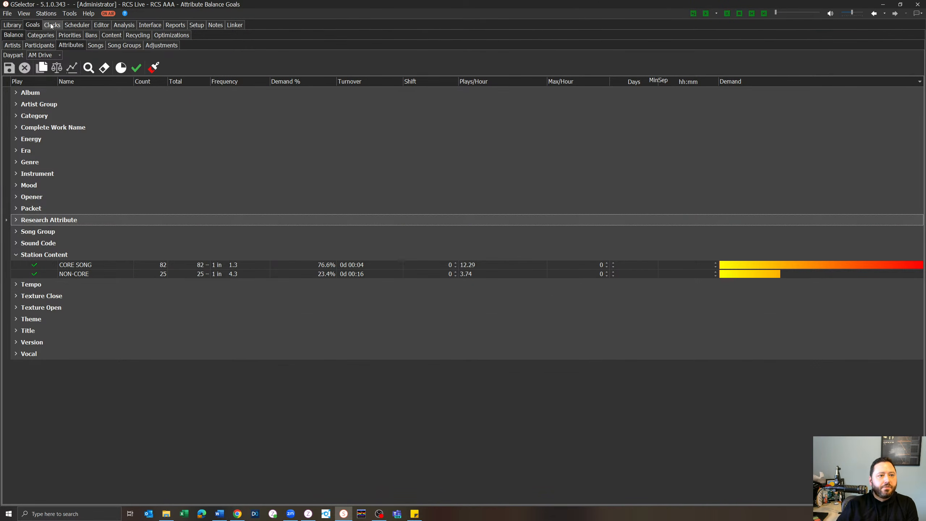
pyautogui.click(24, 13)
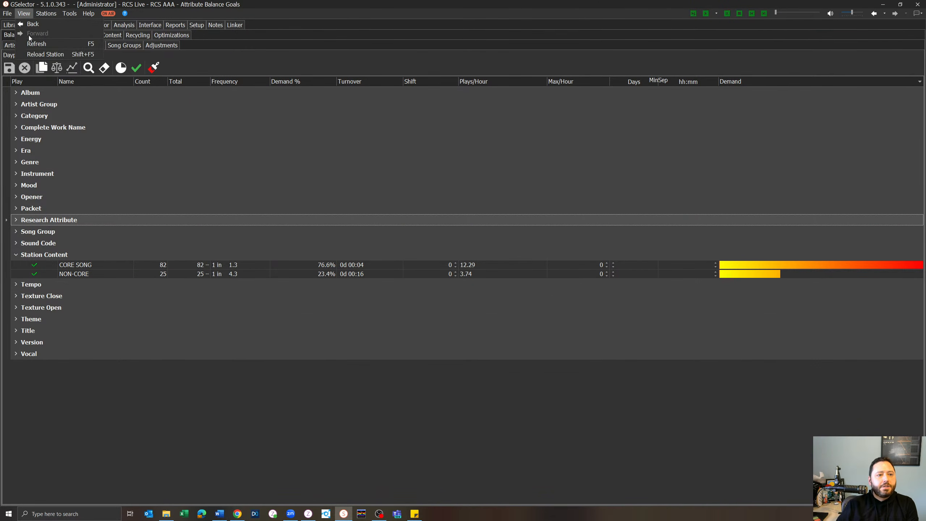
pyautogui.click(36, 53)
pyautogui.click(16, 93)
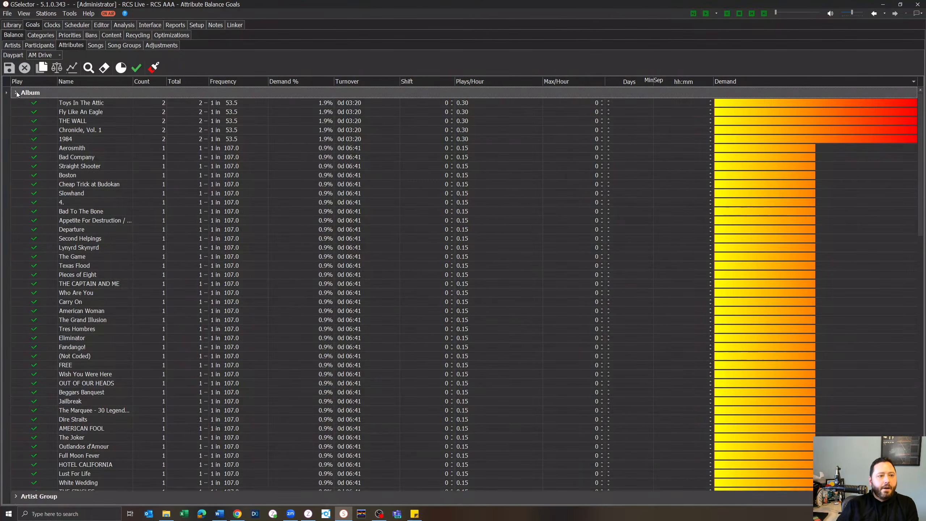
pyautogui.click(16, 220)
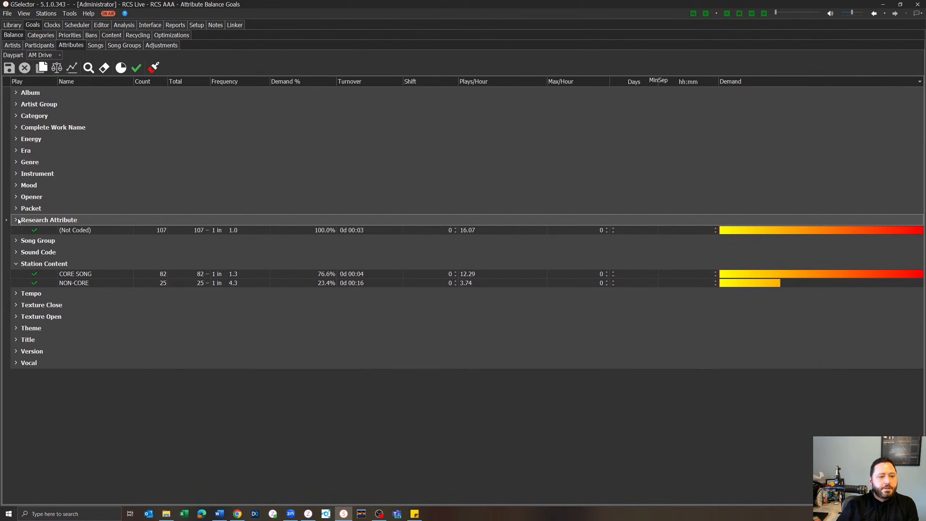
pyautogui.click(16, 220)
# Reload the station, confirm the cache reset, and recheck Research Attribute coding before opening Priorities
pyautogui.click(24, 13)
pyautogui.click(45, 54)
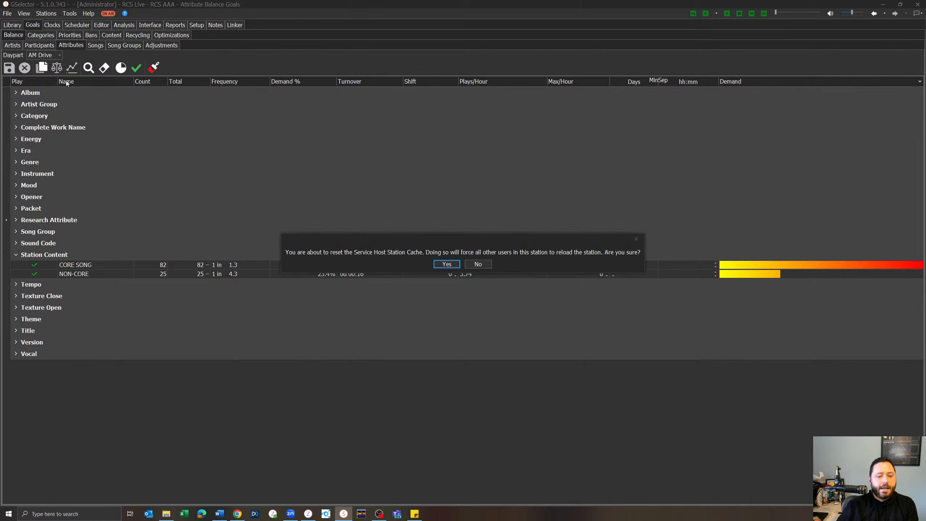
pyautogui.click(447, 265)
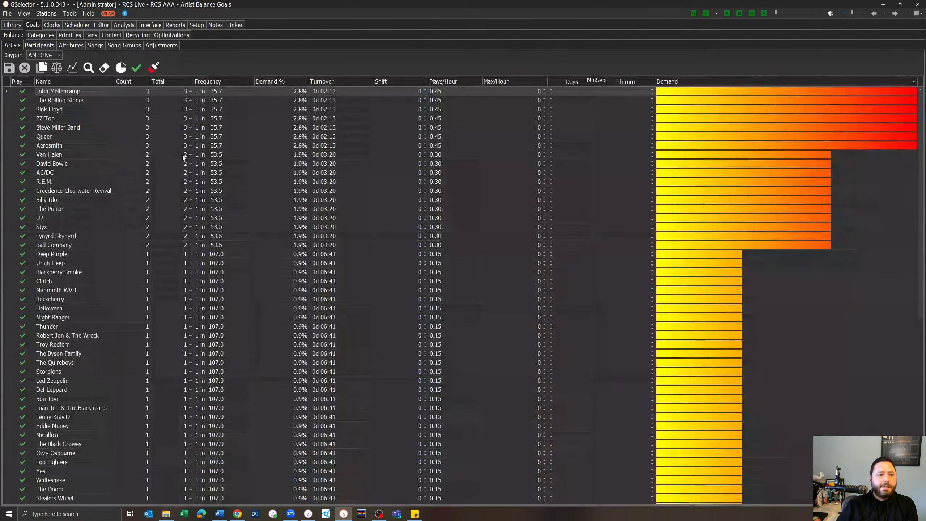
pyautogui.click(70, 46)
pyautogui.click(17, 221)
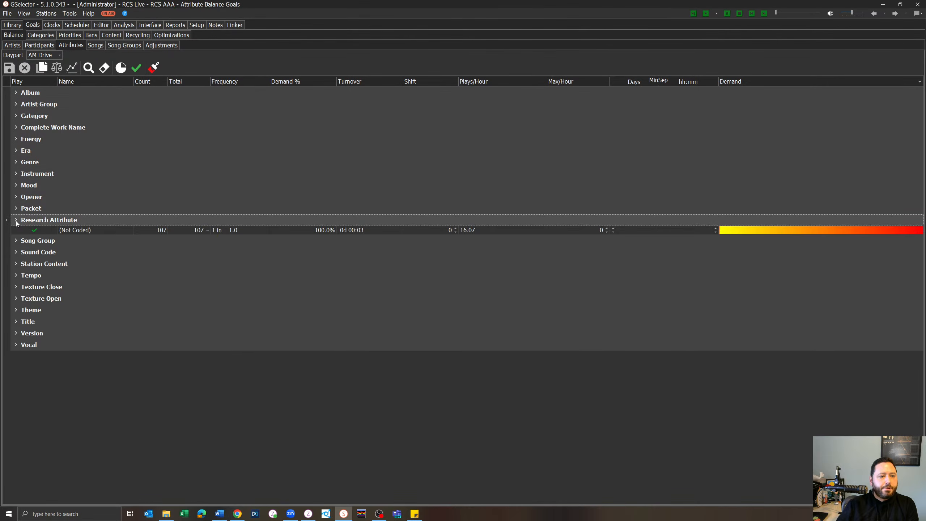
pyautogui.click(16, 220)
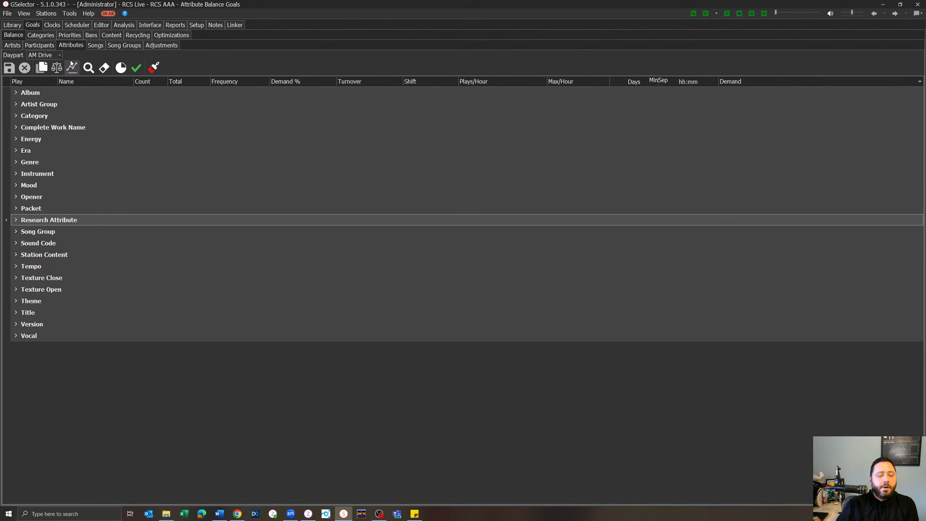
pyautogui.click(17, 220)
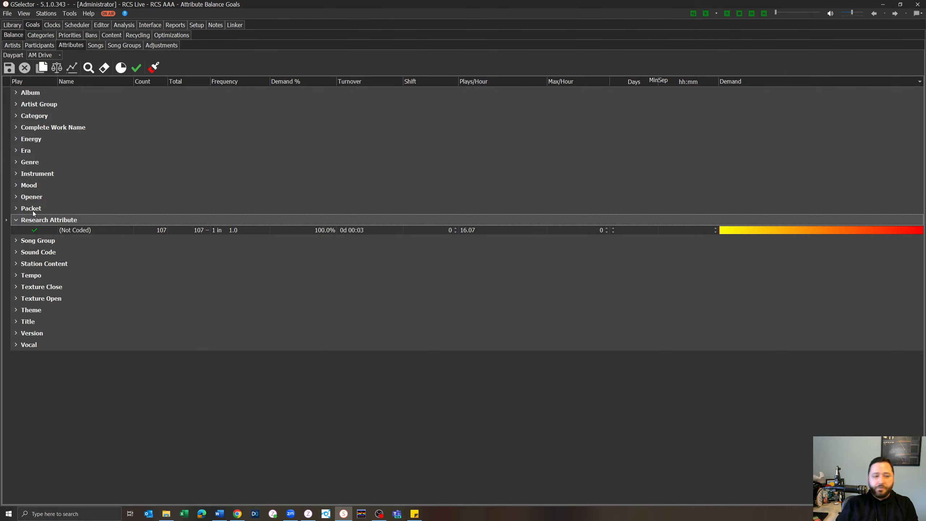
pyautogui.click(16, 220)
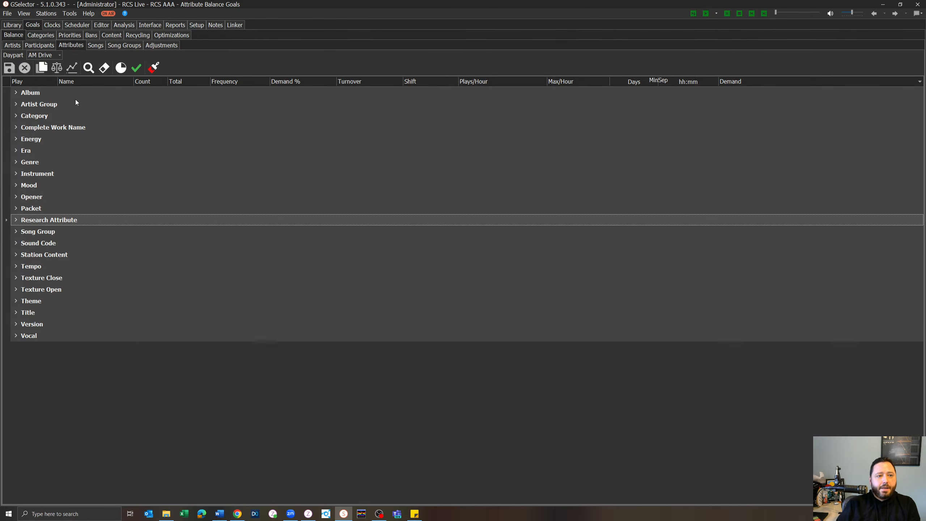
pyautogui.click(70, 36)
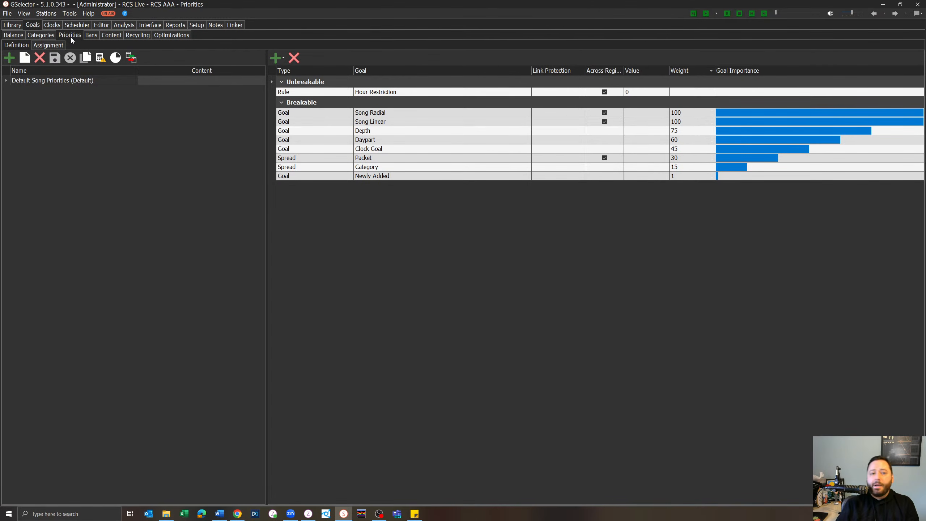
# List all priority types for Default Song Priorities and mark Hour Rotation Song
pyautogui.click(98, 130)
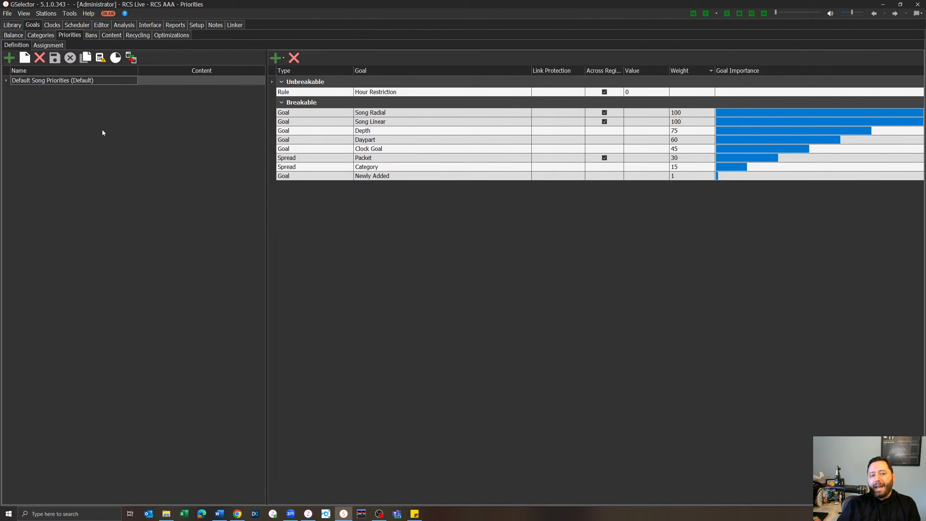
pyautogui.click(278, 58)
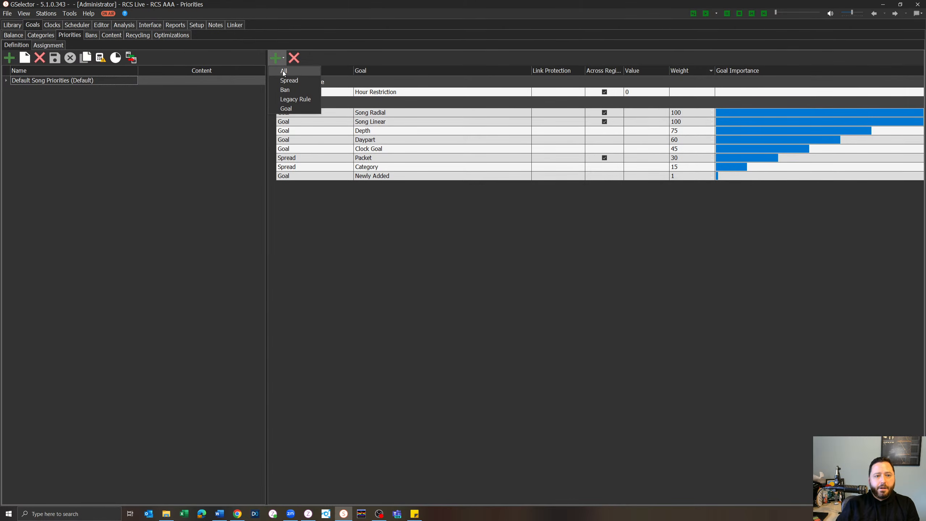
pyautogui.click(297, 71)
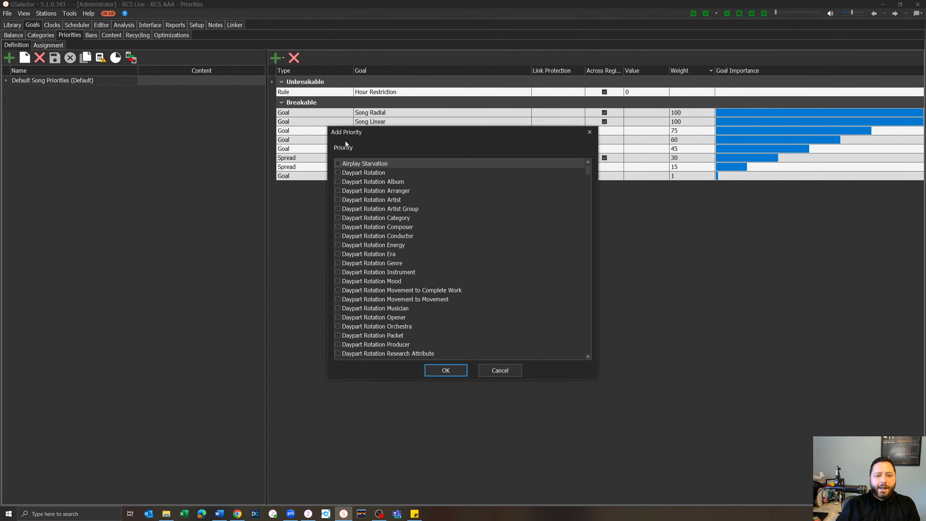
pyautogui.scroll(-3, 474, 184)
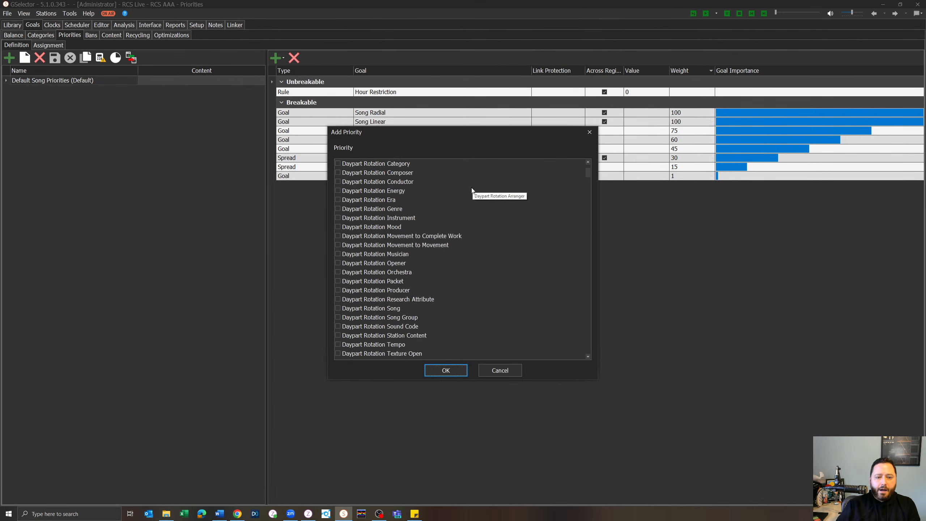
pyautogui.scroll(-13, 473, 191)
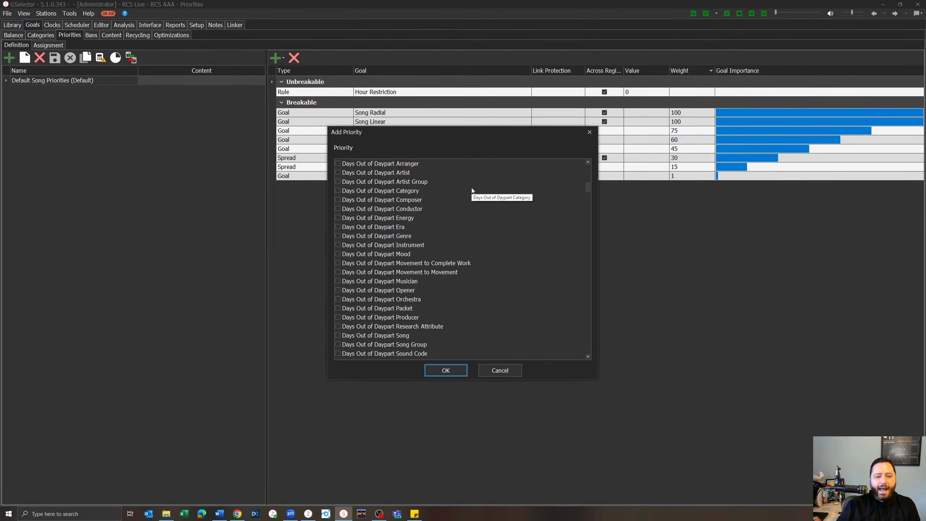
pyautogui.scroll(-13, 473, 190)
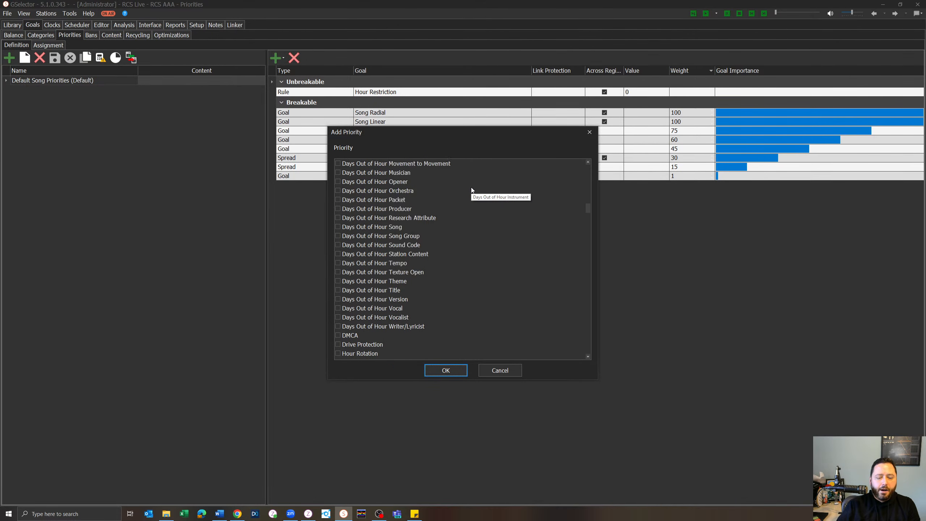
pyautogui.scroll(-2, 470, 194)
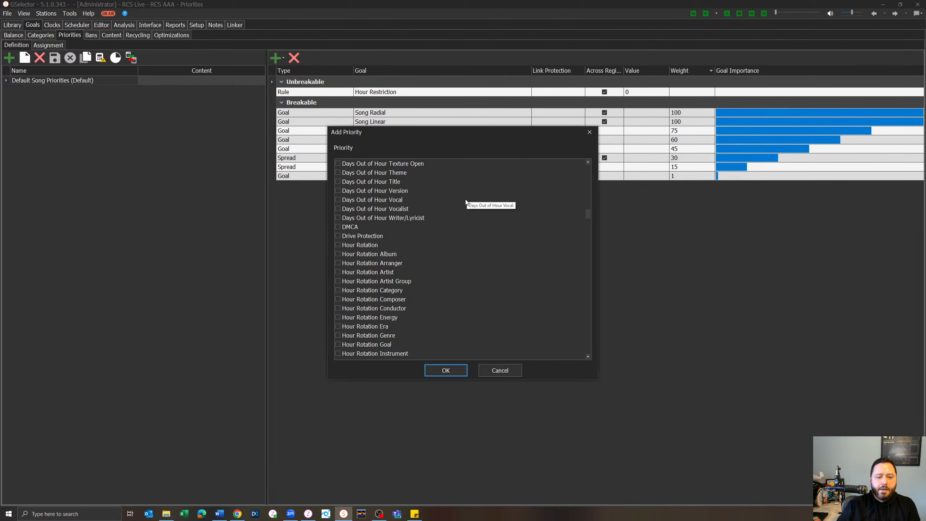
pyautogui.scroll(-6, 459, 221)
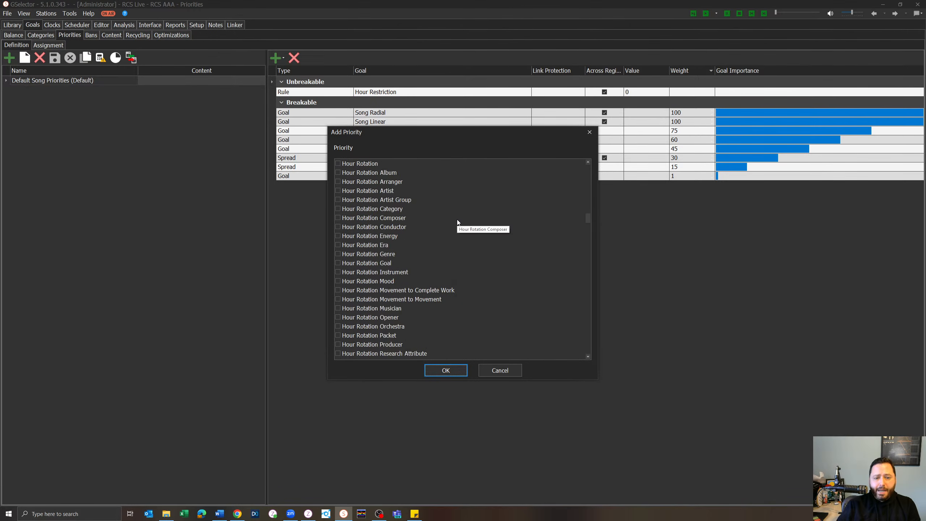
pyautogui.scroll(-3, 452, 226)
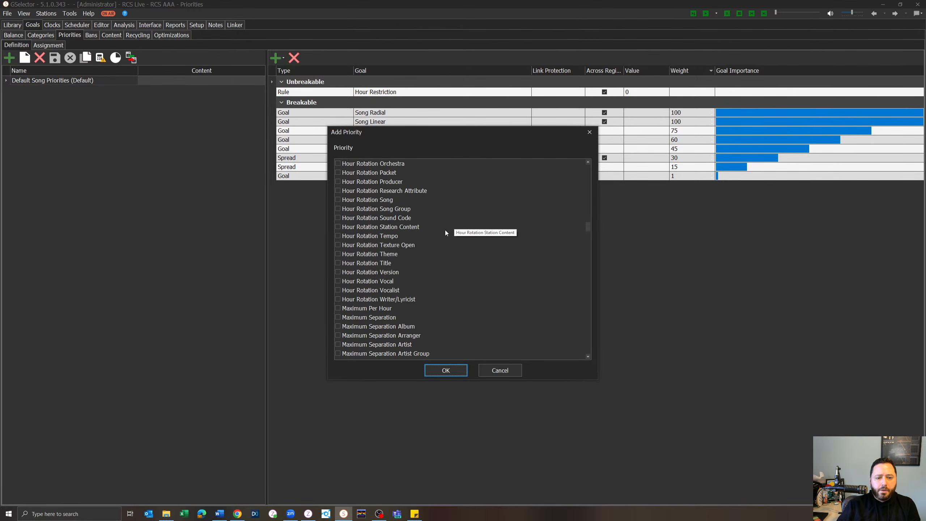
pyautogui.moveTo(419, 137); pyautogui.dragTo(412, 162)
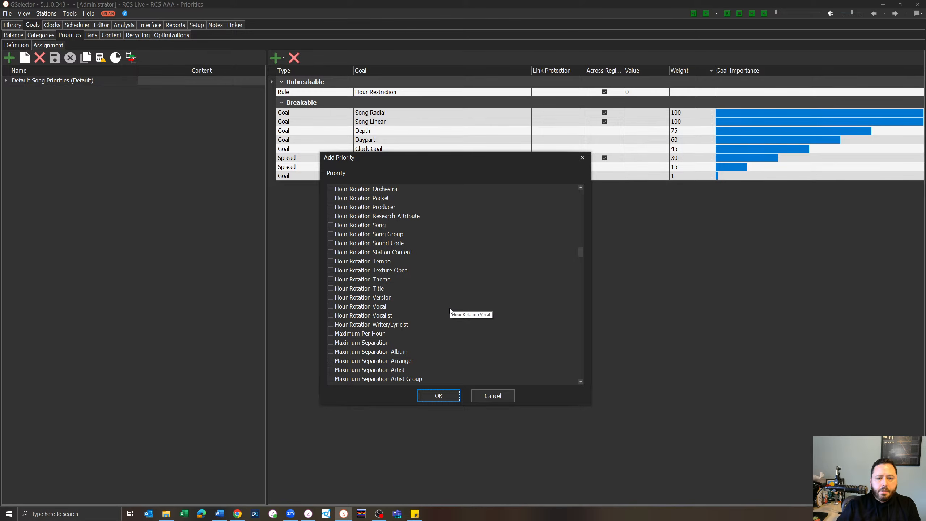
pyautogui.click(330, 224)
pyautogui.scroll(-2, 446, 284)
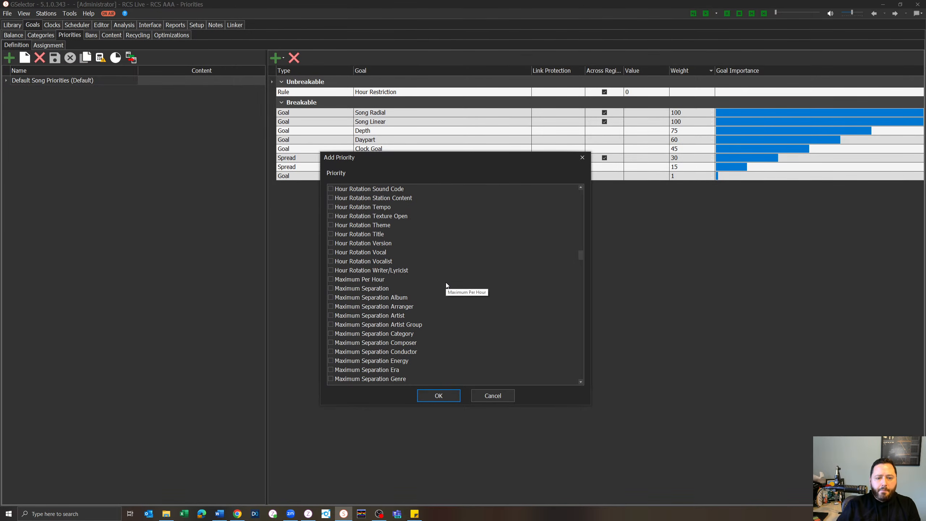
pyautogui.scroll(-13, 446, 286)
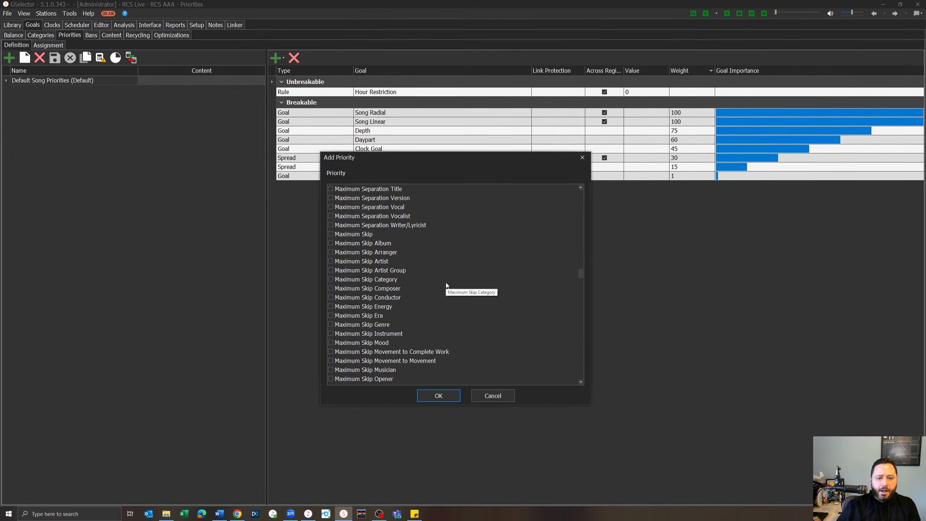
pyautogui.scroll(-18, 446, 286)
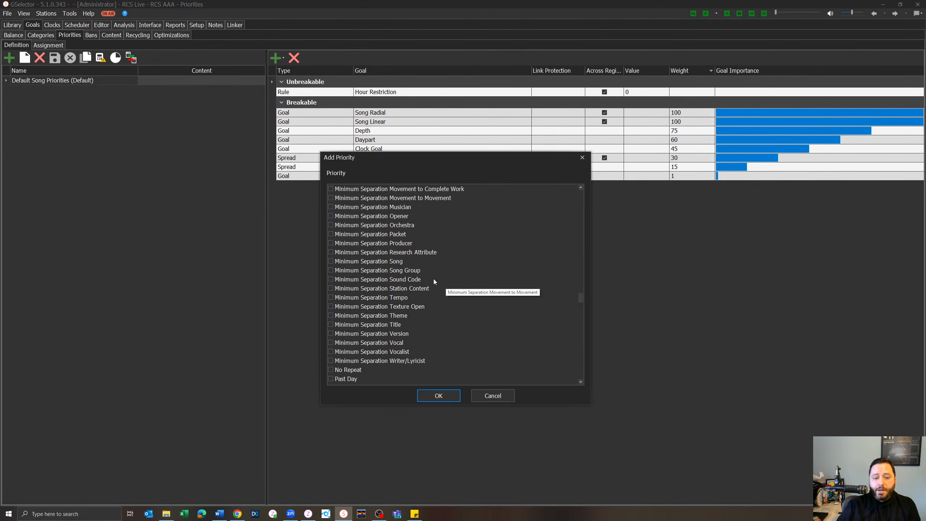
# Mark Minimum Separation Vocalist and Spread Era in the Add Priority list
pyautogui.click(330, 352)
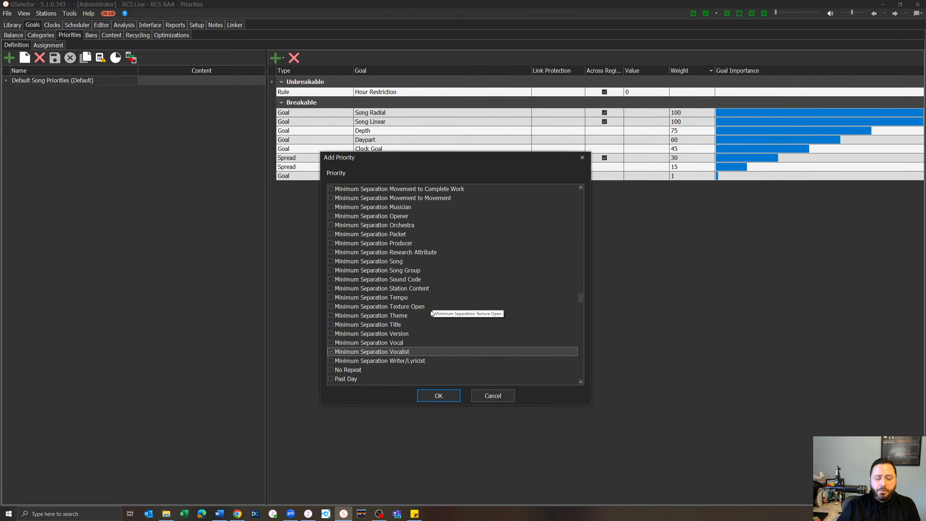
pyautogui.click(331, 324)
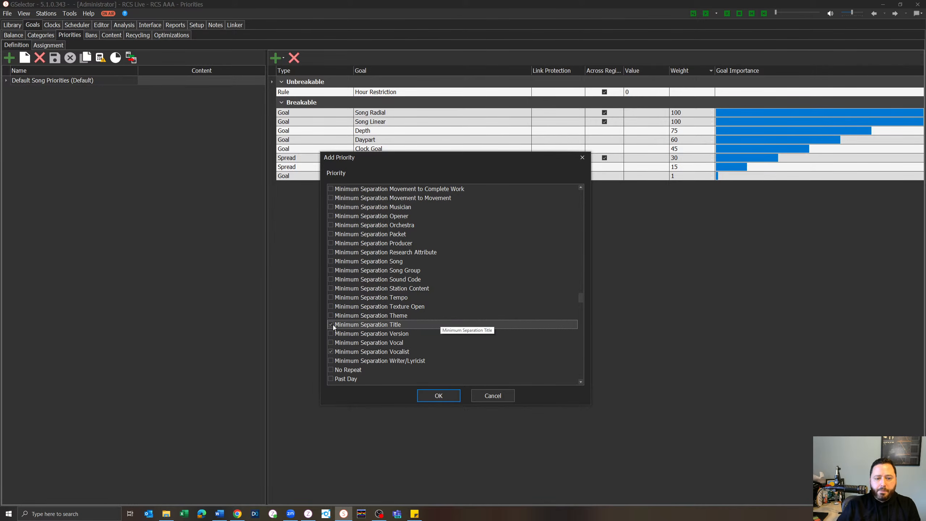
pyautogui.click(331, 324)
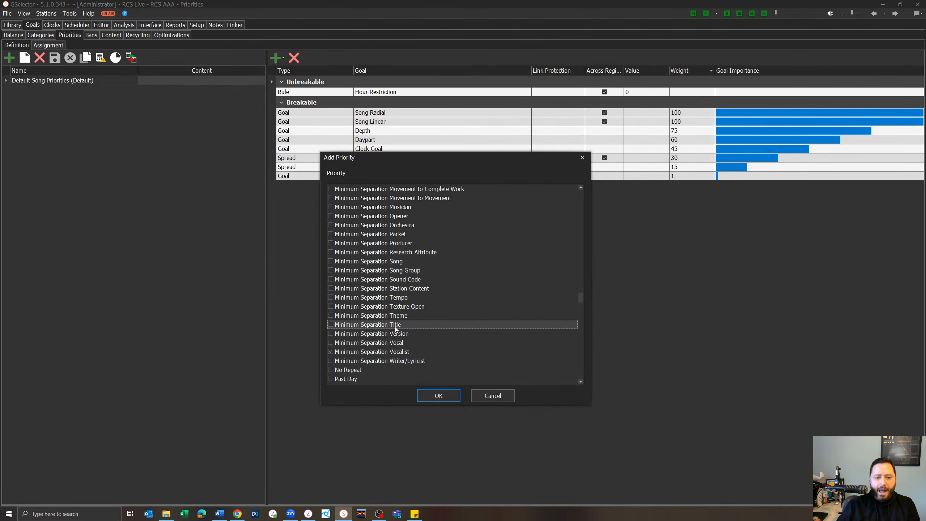
pyautogui.scroll(-7, 422, 329)
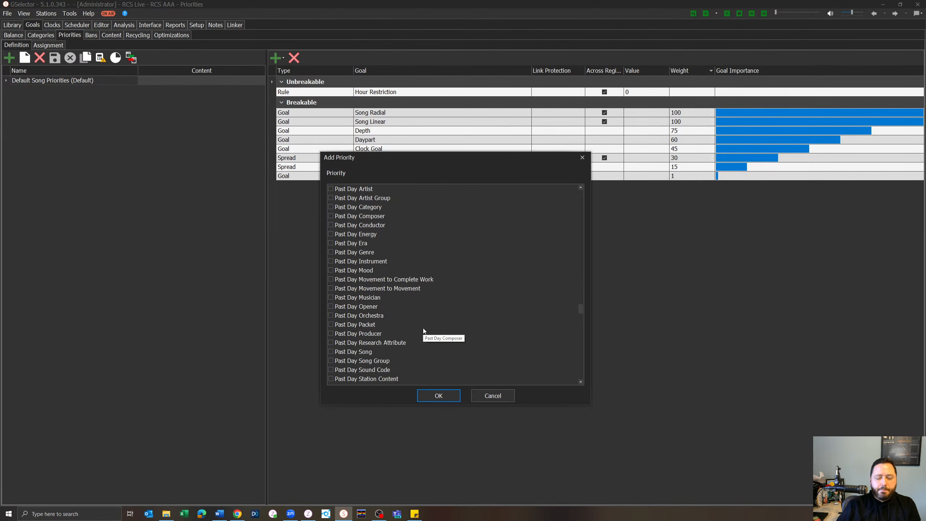
pyautogui.scroll(-18, 423, 328)
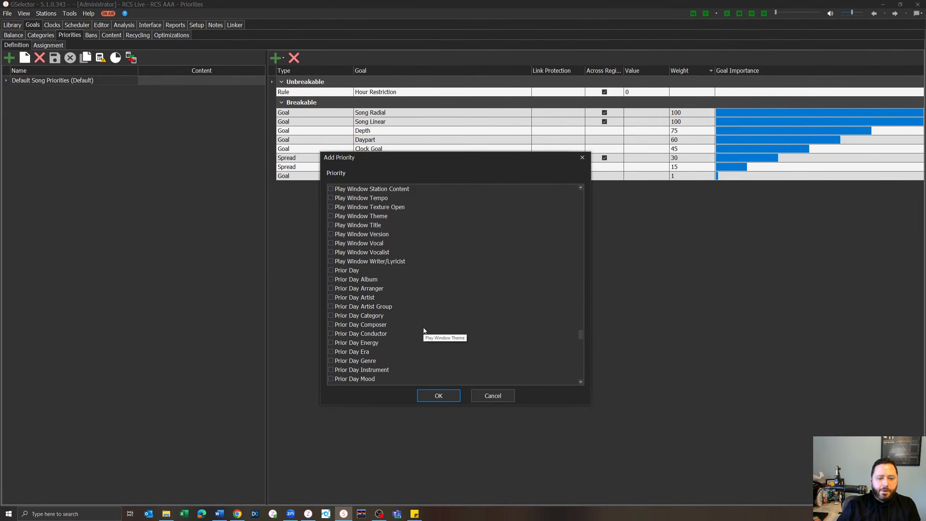
pyautogui.scroll(-12, 423, 327)
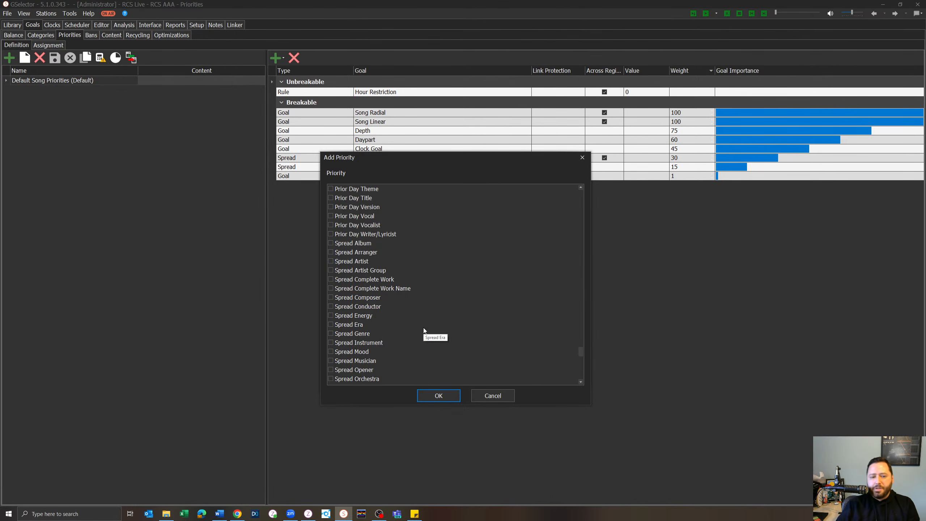
pyautogui.scroll(-1, 422, 327)
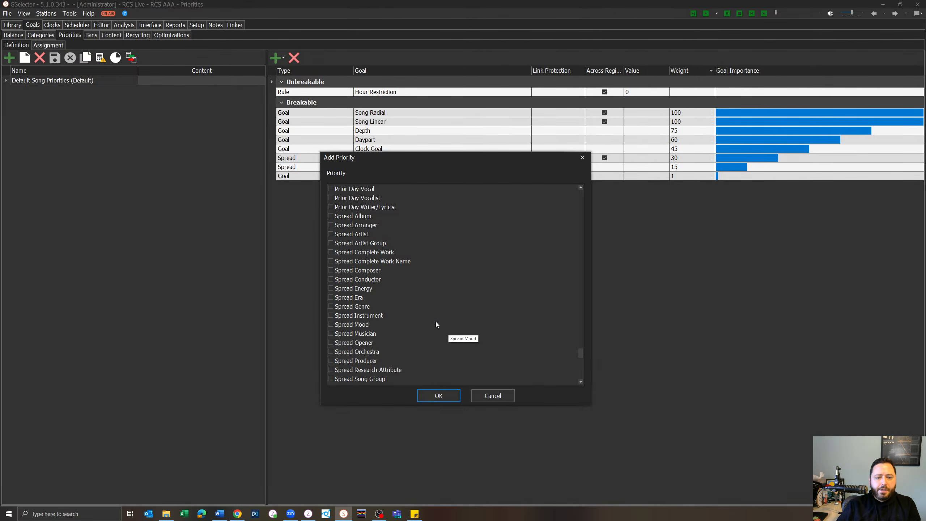
pyautogui.click(331, 298)
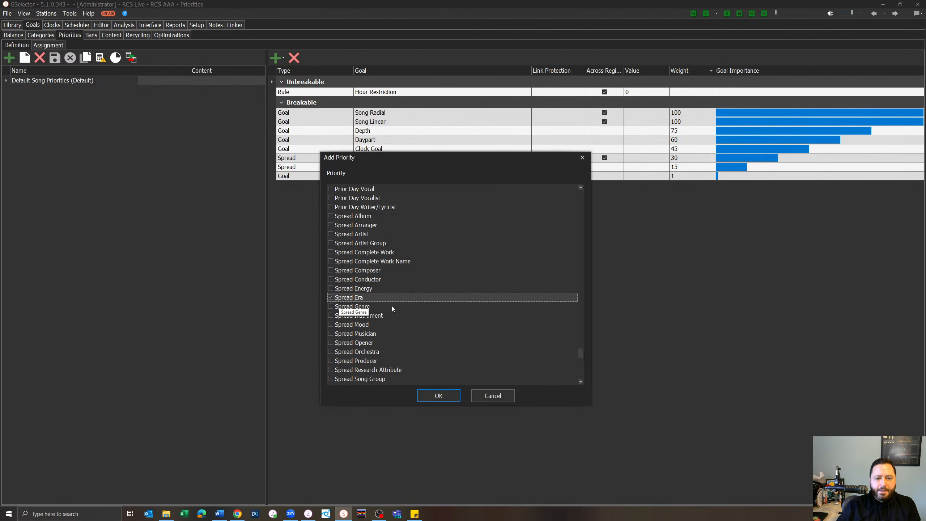
# Mark Spread Tempo, Spread Vocalist and Yesterday, then add all marked priorities
pyautogui.scroll(-1, 402, 306)
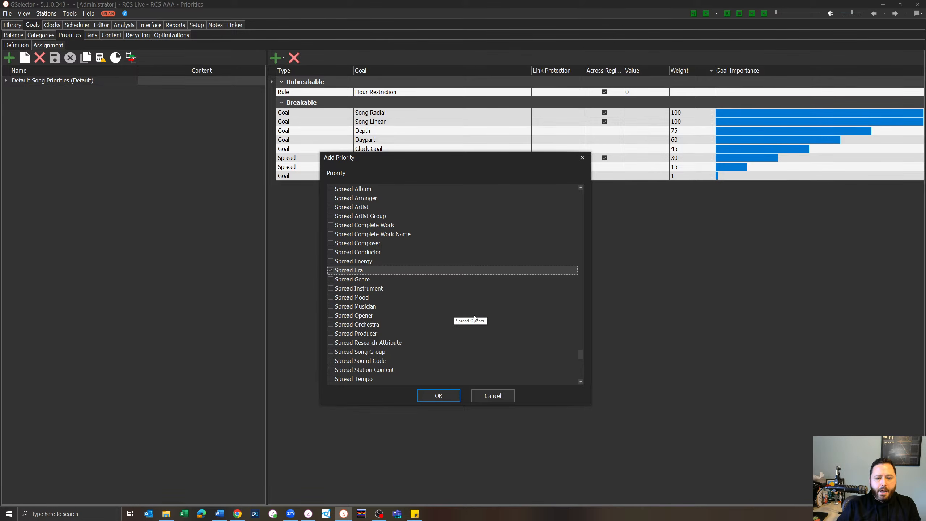
pyautogui.scroll(-1, 473, 314)
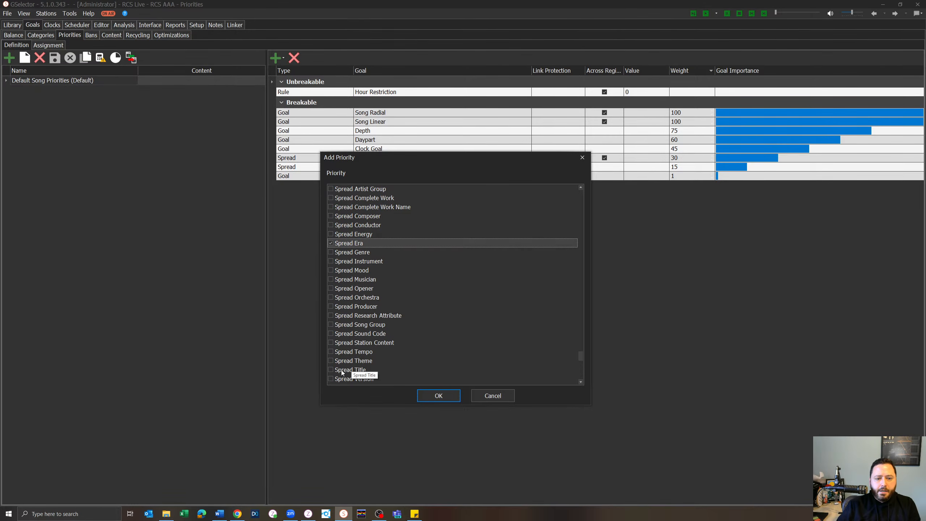
pyautogui.click(331, 352)
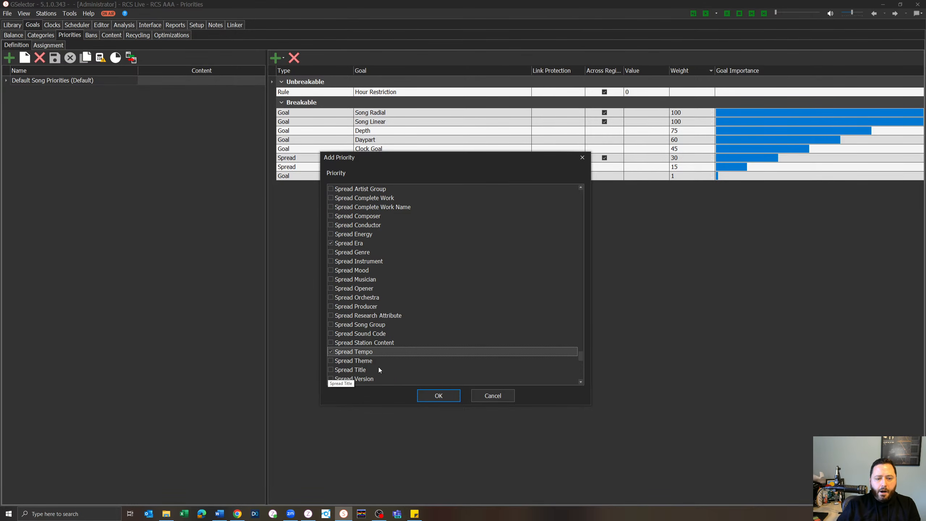
pyautogui.scroll(-1, 399, 360)
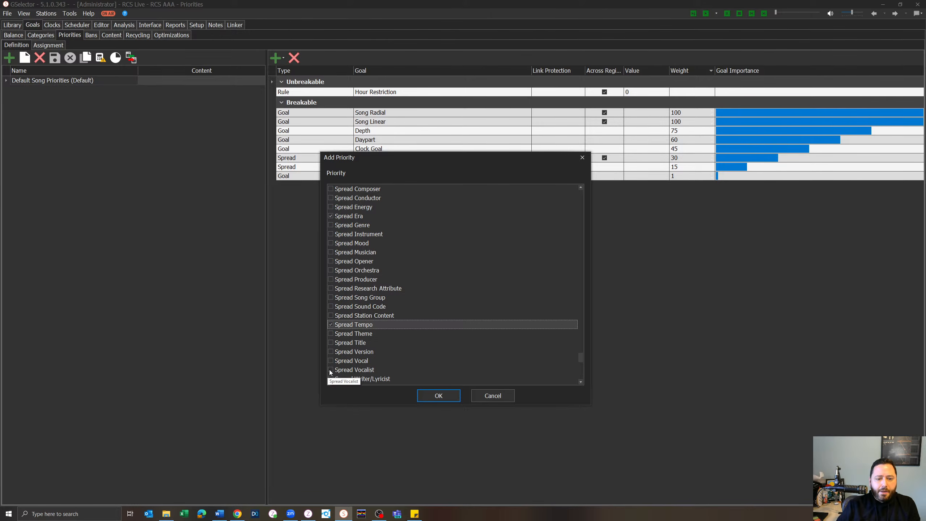
pyautogui.click(353, 370)
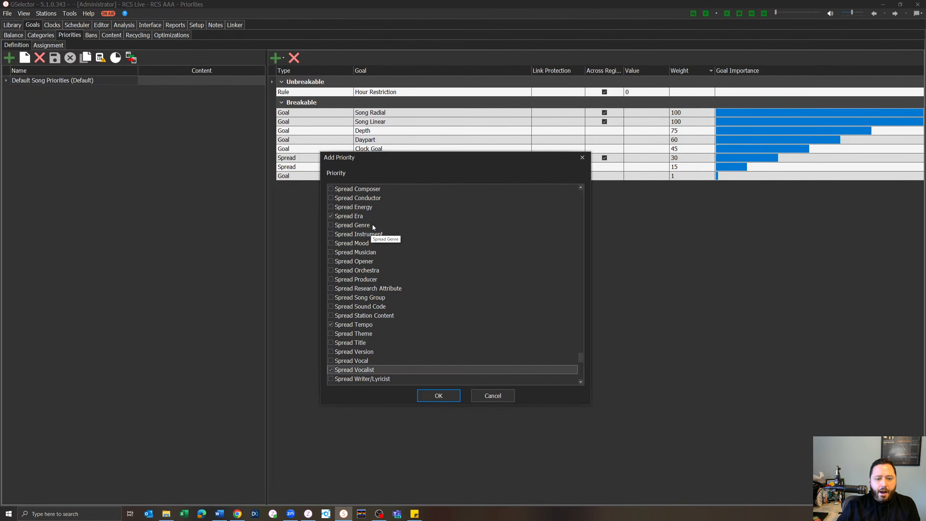
pyautogui.scroll(-3, 394, 371)
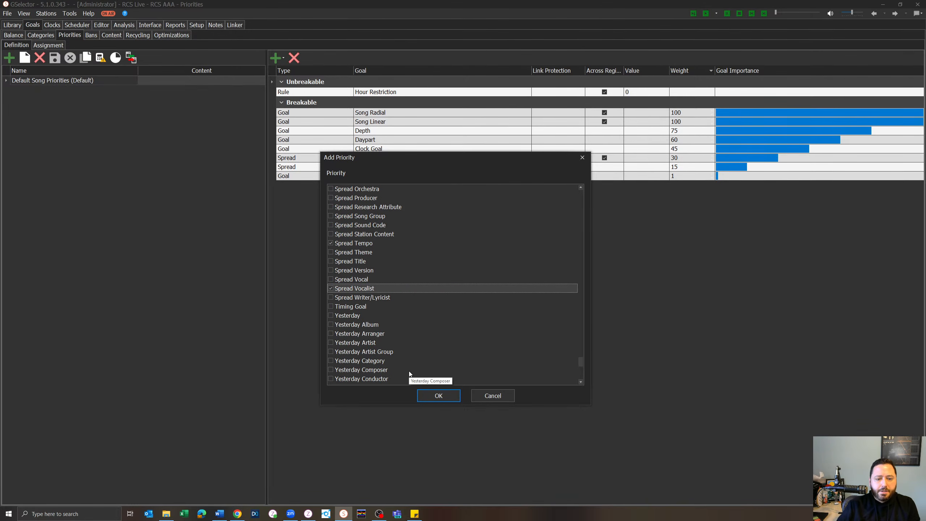
pyautogui.click(330, 316)
pyautogui.scroll(-9, 421, 325)
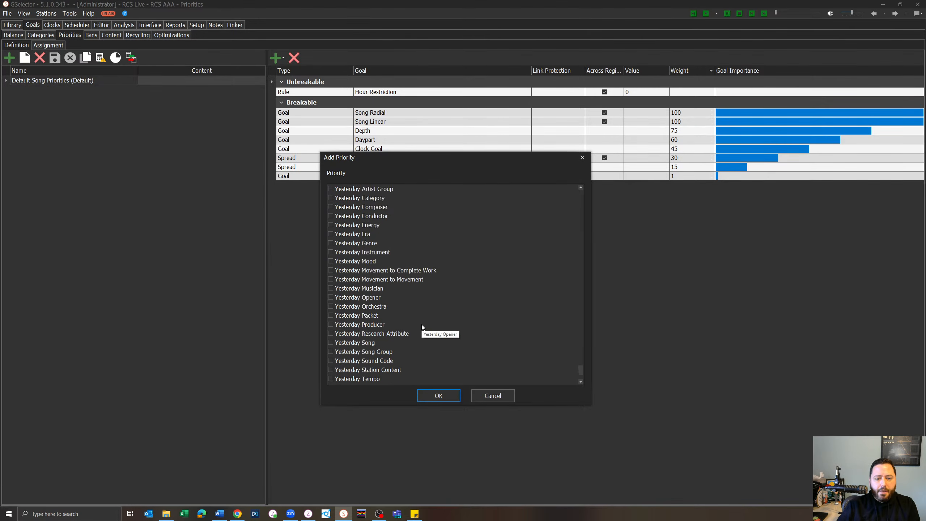
pyautogui.click(438, 396)
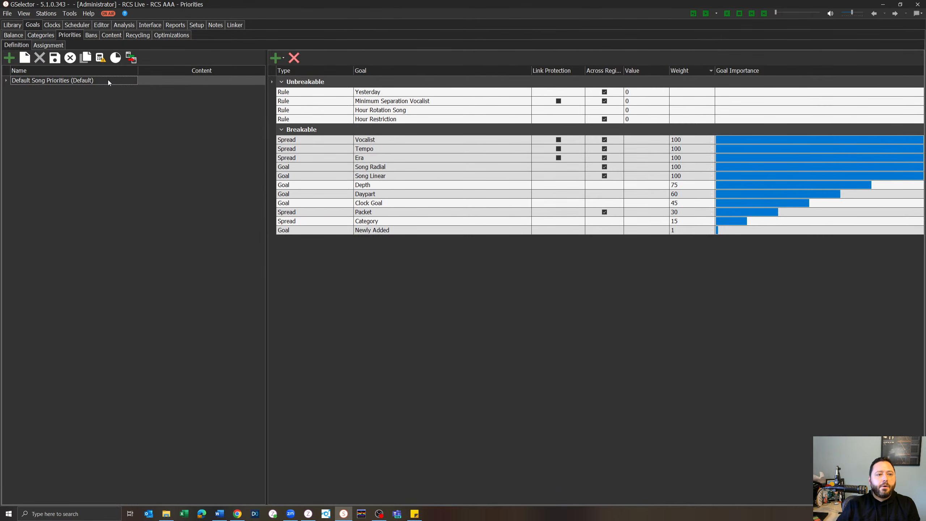
# Open the rotation rules for Default Song Priorities and enlarge the window
pyautogui.click(115, 58)
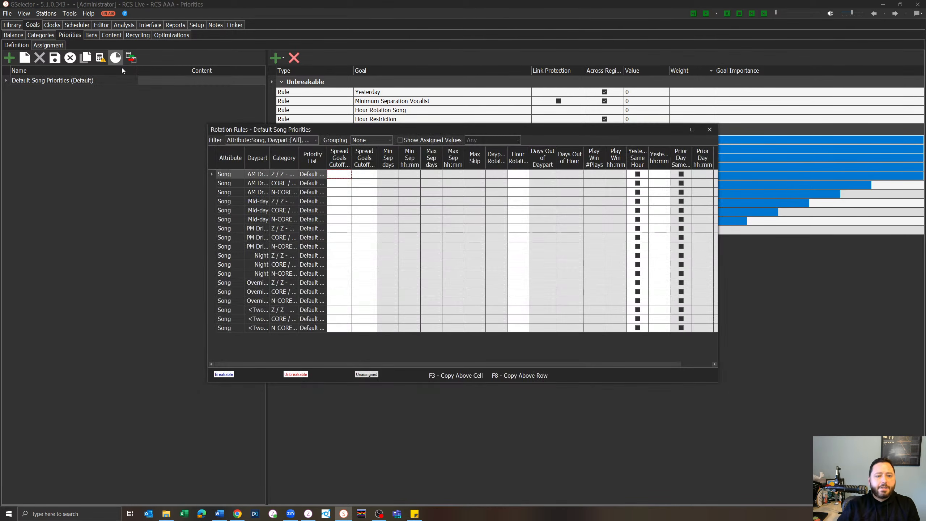
pyautogui.moveTo(363, 129); pyautogui.dragTo(189, 60)
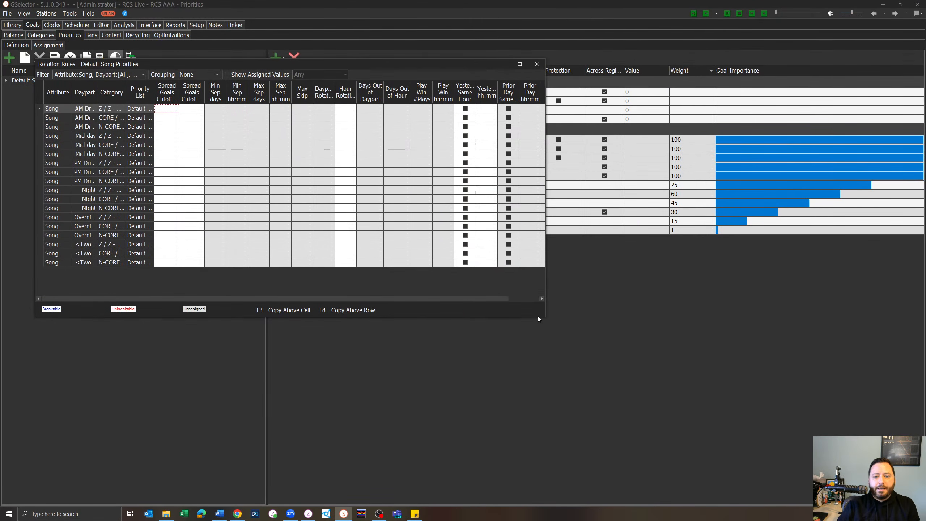
pyautogui.moveTo(545, 317); pyautogui.dragTo(751, 432)
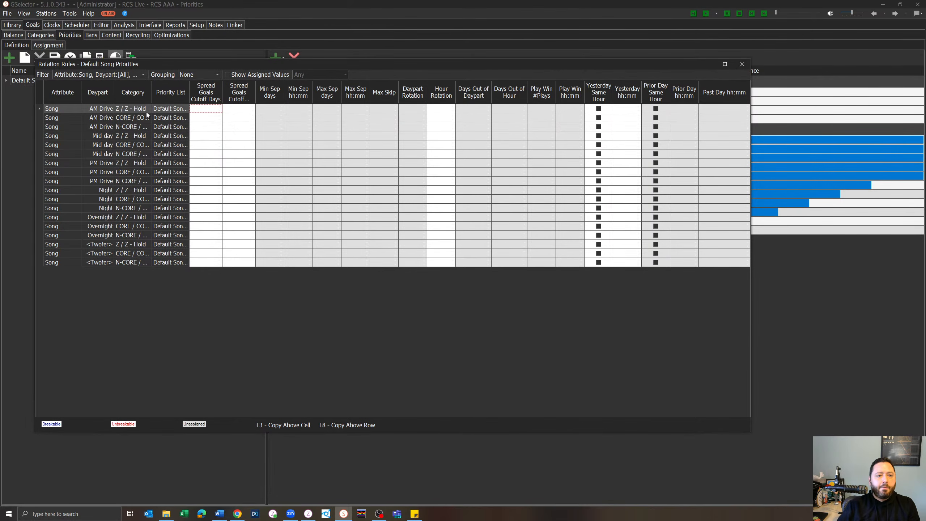
pyautogui.click(140, 75)
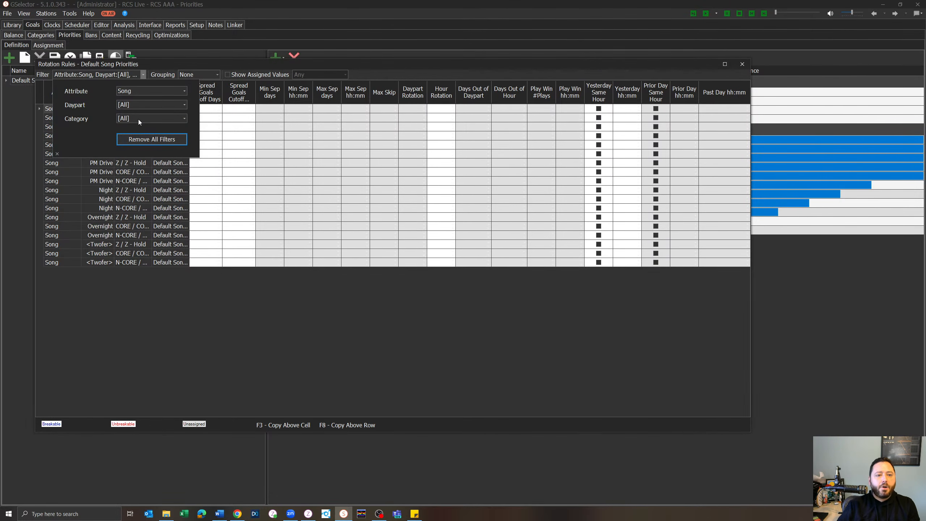
pyautogui.click(301, 308)
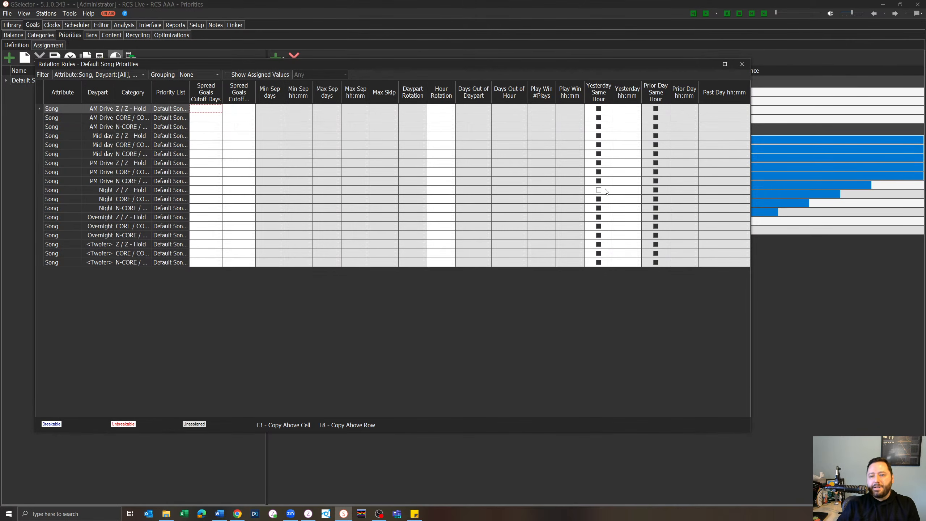
# Turn on Yesterday Same Hour at 00:15 and copy it to every daypart and category
pyautogui.click(599, 109)
pyautogui.click(599, 109)
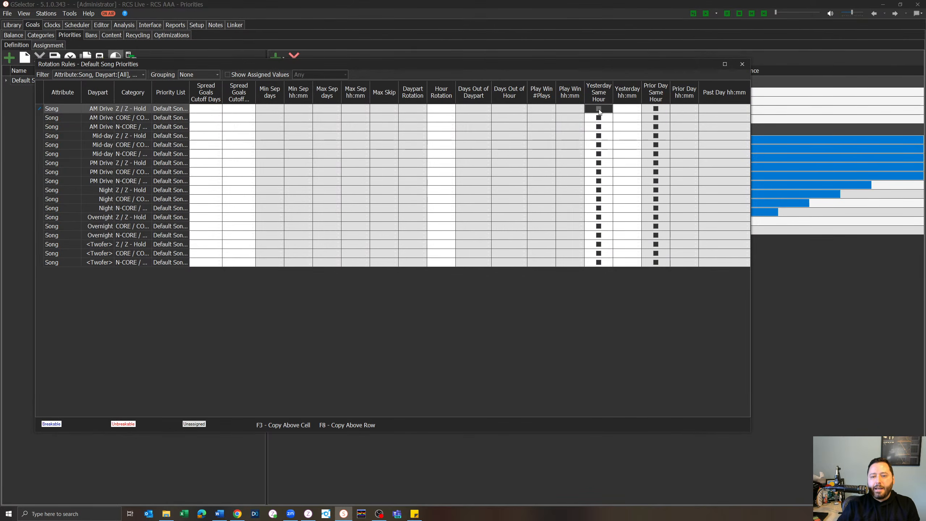
pyautogui.click(628, 109)
pyautogui.write('15')
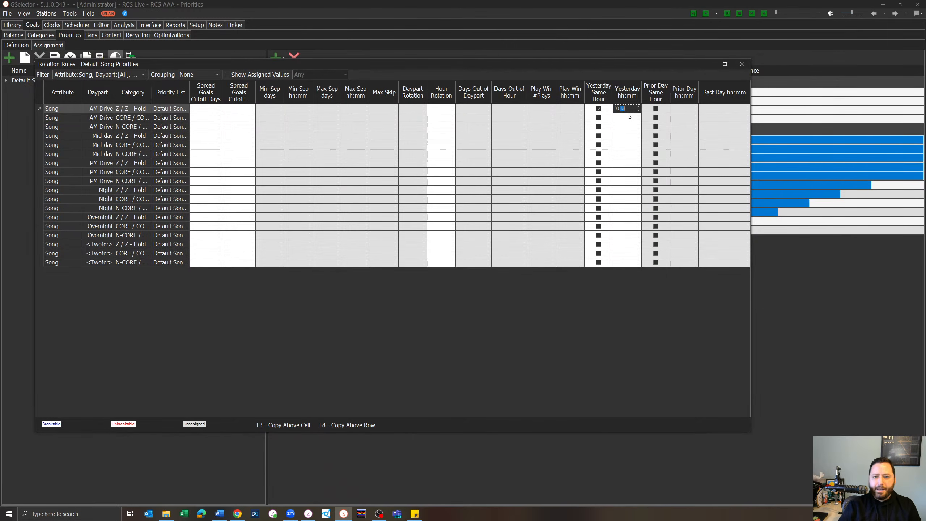
pyautogui.click(629, 116)
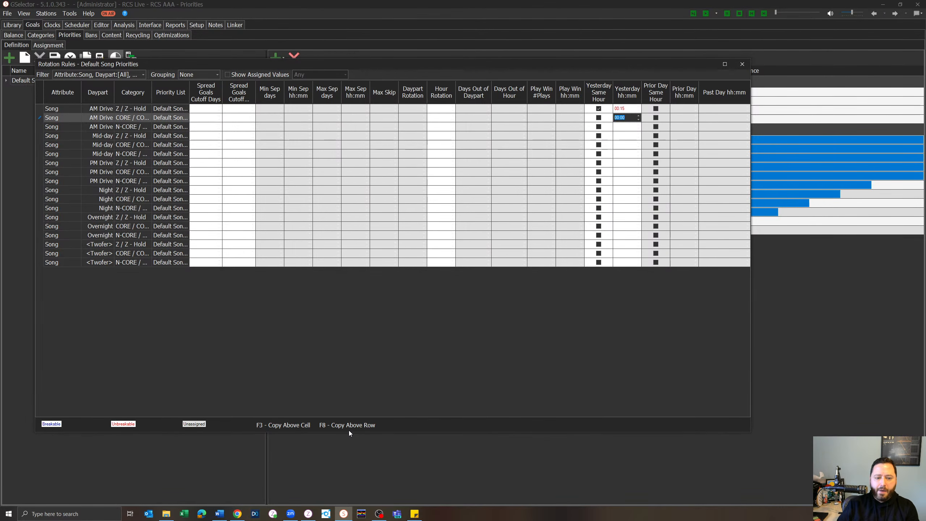
pyautogui.press('F8')
pyautogui.press('F8')
pyautogui.press('F8')
pyautogui.press('F8')
pyautogui.press('F8')
pyautogui.press('F8')
pyautogui.press('F8')
pyautogui.press('F8')
pyautogui.press('F8')
pyautogui.press('F8')
pyautogui.press('F8')
pyautogui.press('F8')
pyautogui.press('F8')
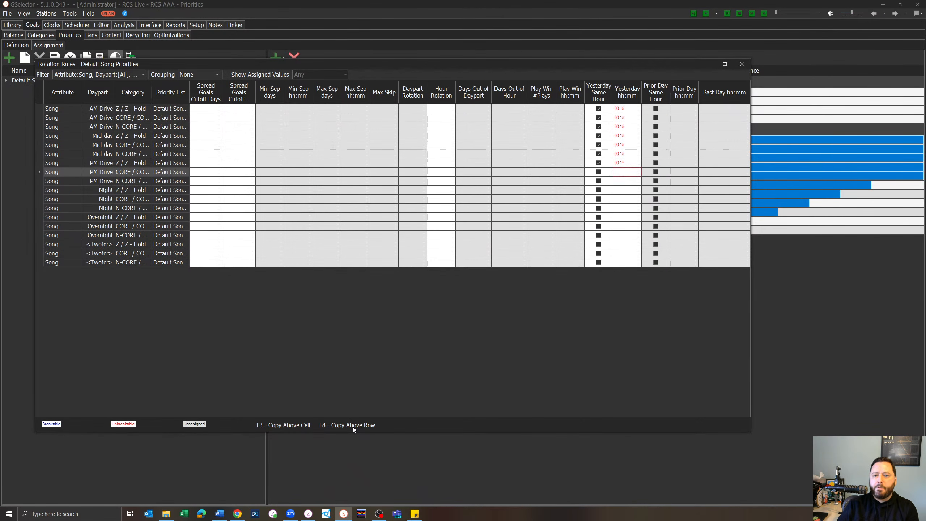
pyautogui.press('F8')
pyautogui.press('F8')
pyautogui.press('F8')
pyautogui.press('F8')
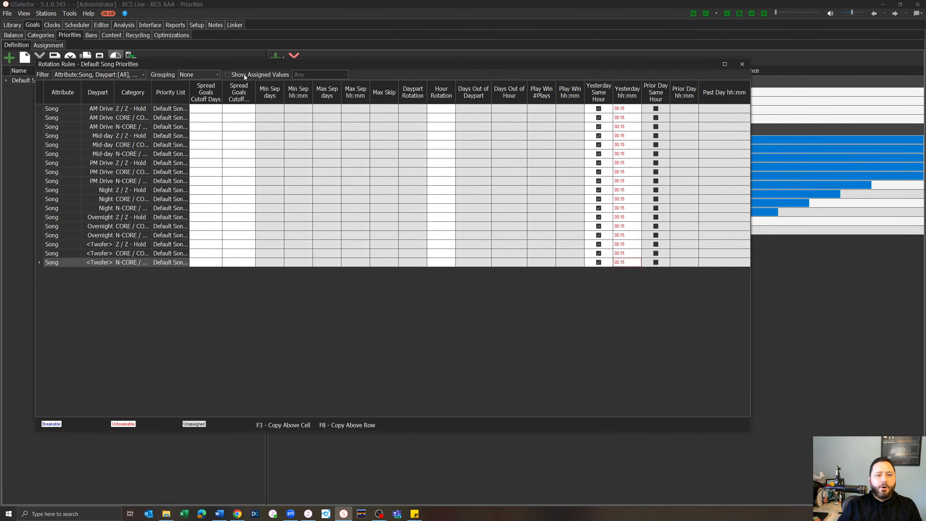
pyautogui.click(742, 65)
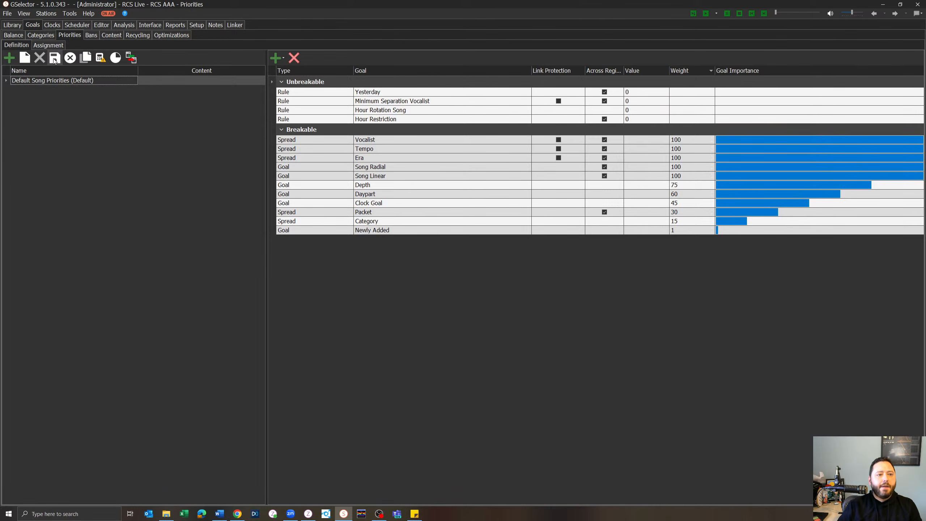
# Reopen the rotation rules filtered to Vocalist, showing all rules rather than only assigned ones
pyautogui.click(116, 60)
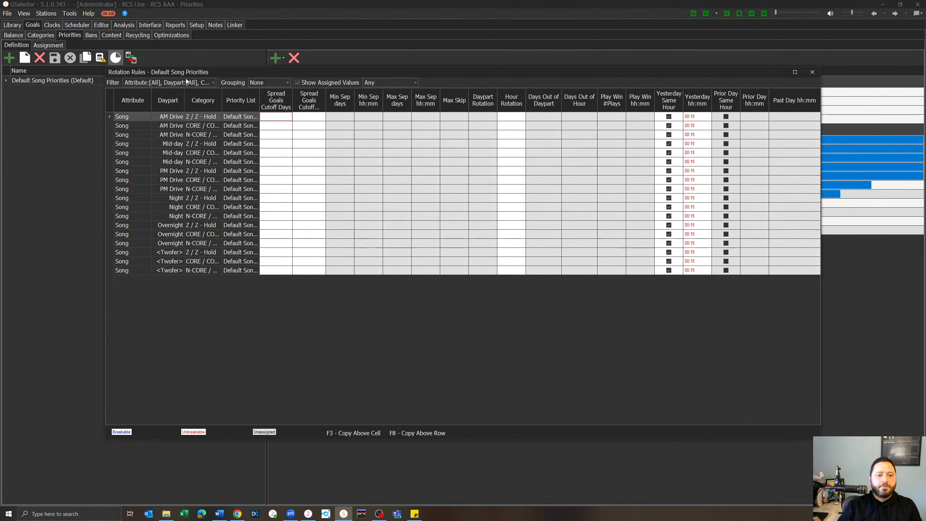
pyautogui.click(213, 82)
pyautogui.click(210, 99)
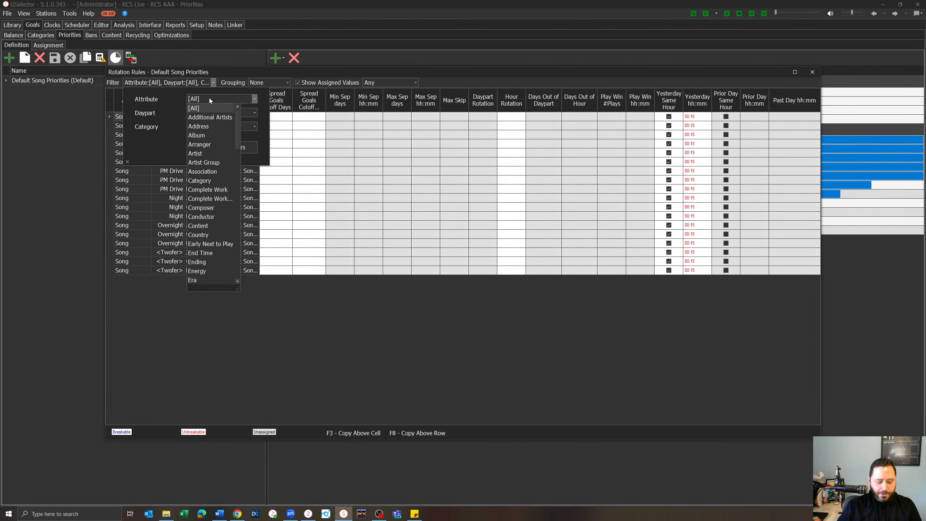
pyautogui.write('v')
pyautogui.click(213, 271)
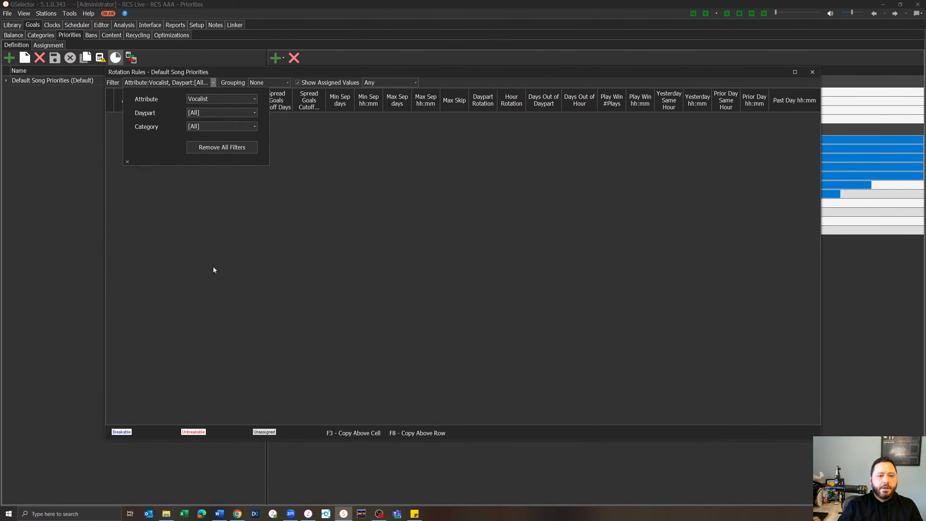
pyautogui.click(306, 99)
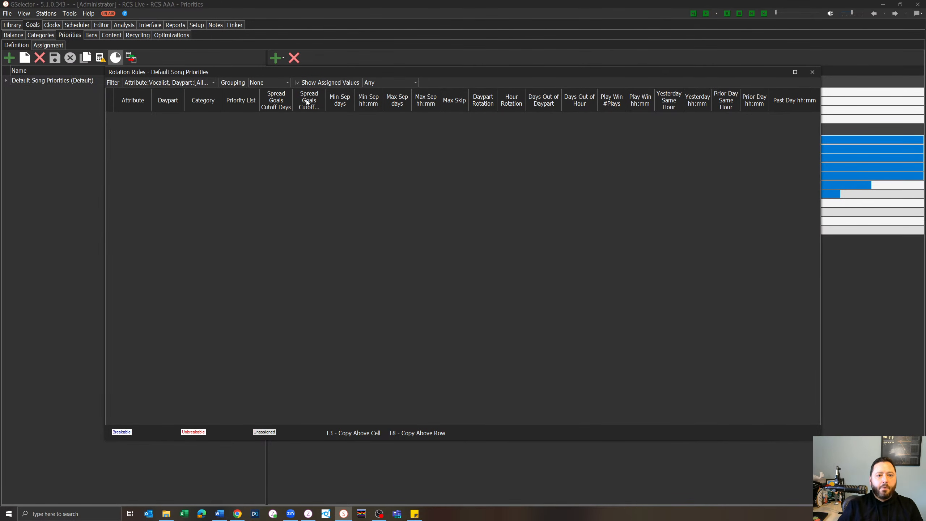
pyautogui.click(313, 83)
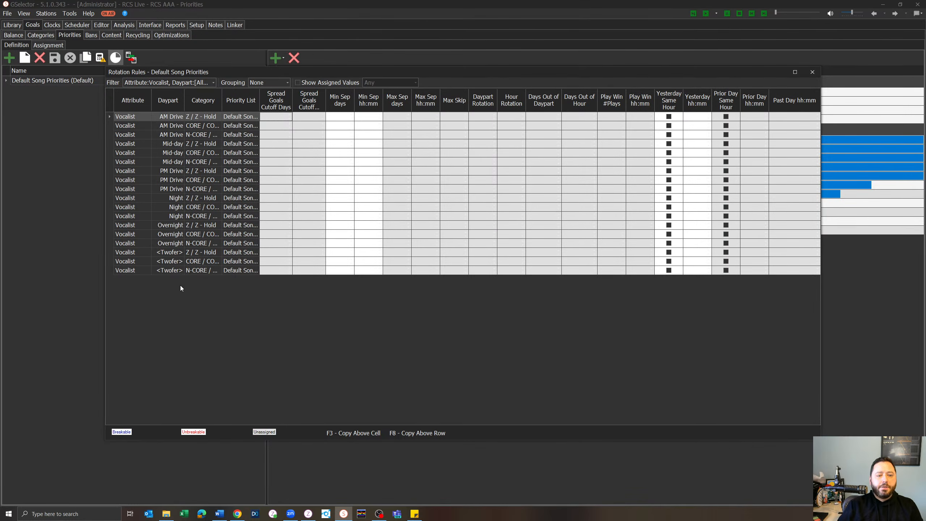
# Set a 00:25 minimum separation on the first Vocalist row and copy it down all rows
pyautogui.click(368, 118)
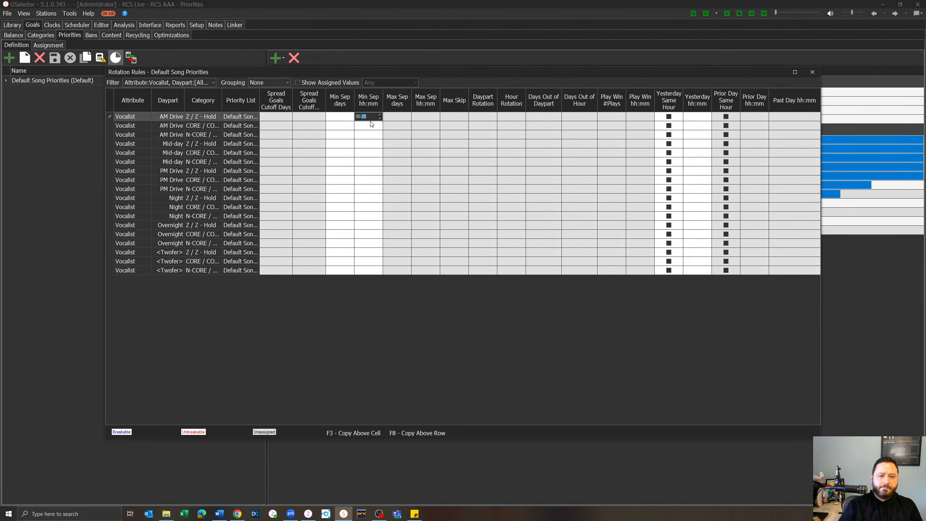
pyautogui.click(348, 125)
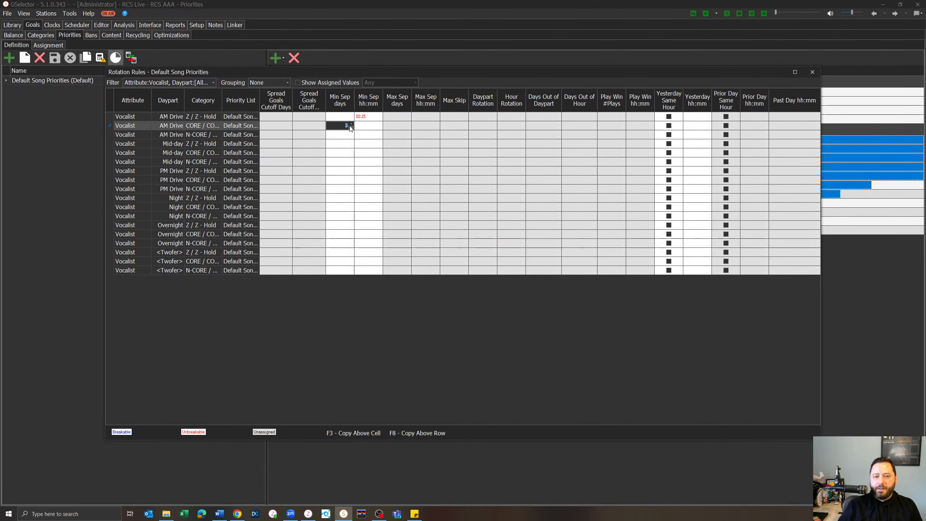
pyautogui.press('F8')
pyautogui.press('F8')
pyautogui.press('F8')
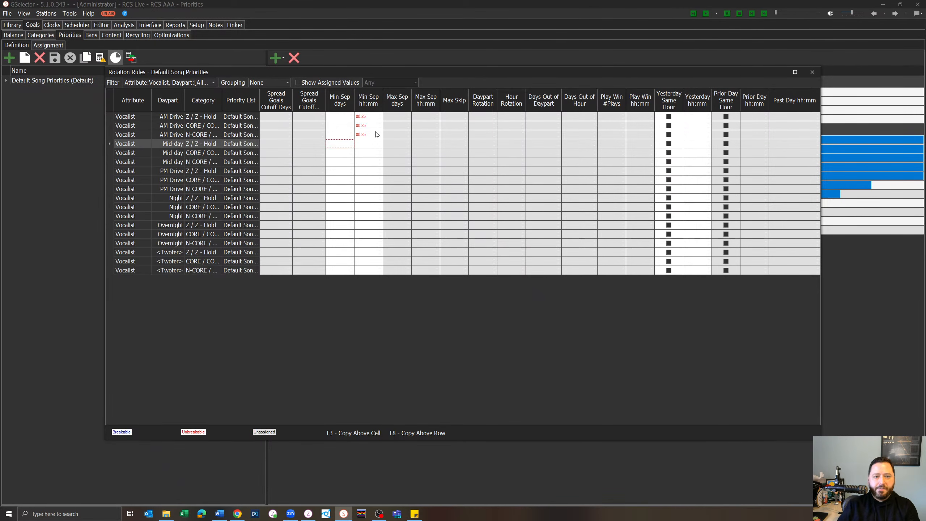
pyautogui.press('F8')
pyautogui.press('F8')
pyautogui.press('F8')
pyautogui.press('F8')
pyautogui.press('F8')
pyautogui.press('F8')
pyautogui.press('F8')
pyautogui.press('F8')
pyautogui.press('F8')
pyautogui.press('F8')
pyautogui.press('F8')
pyautogui.press('F8')
pyautogui.press('F8')
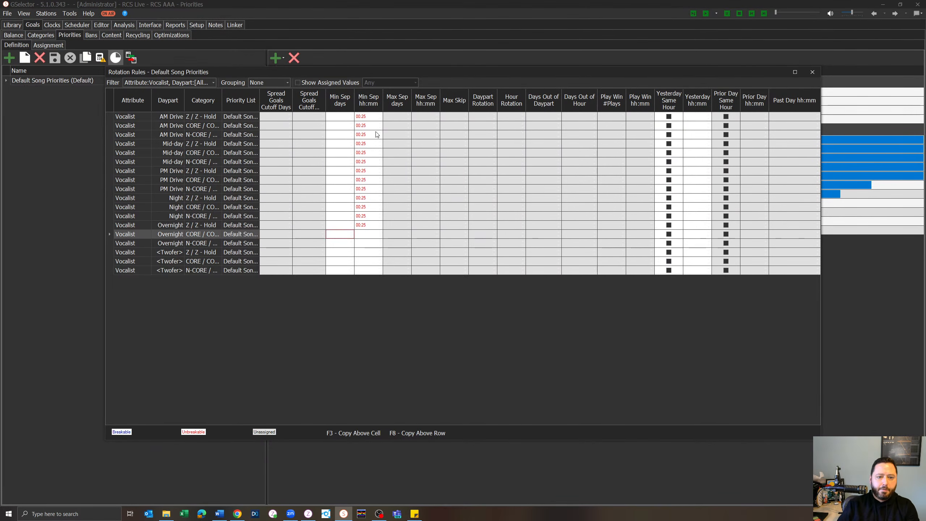
pyautogui.press('F8')
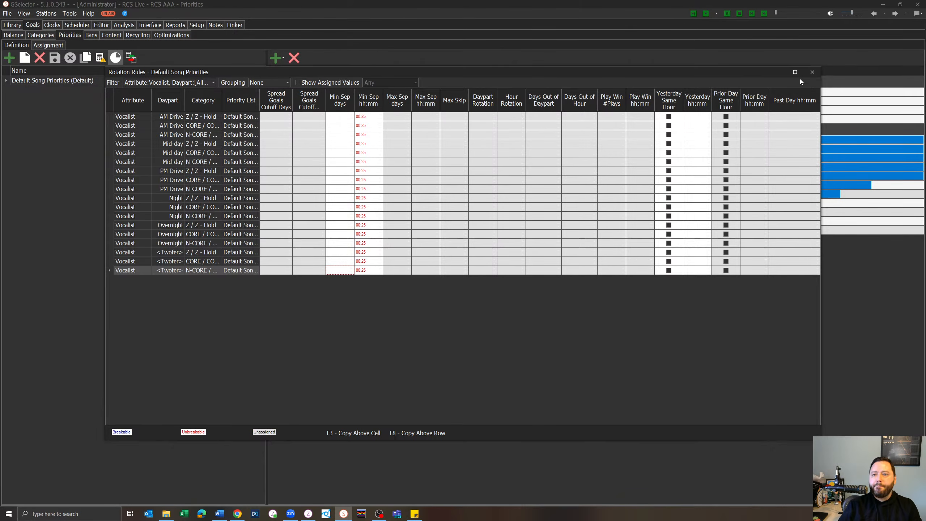
pyautogui.click(813, 72)
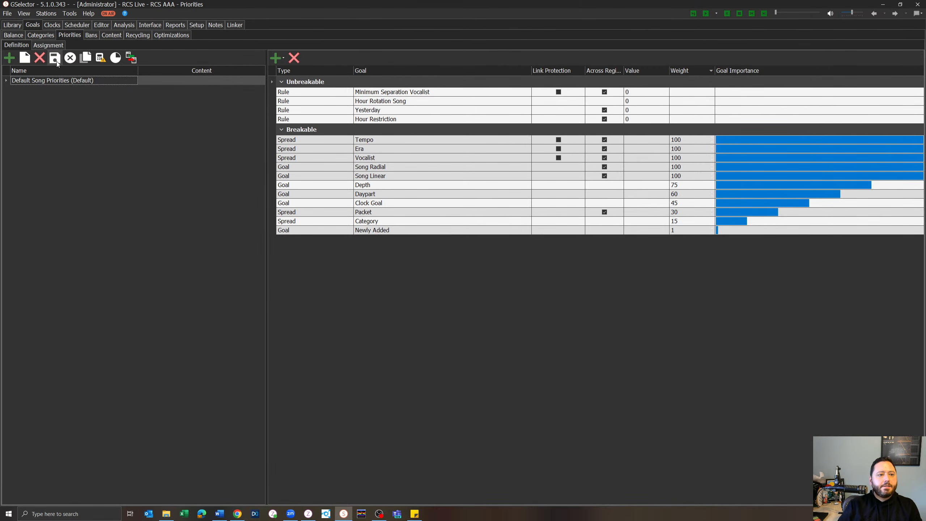
# Delete the Hour Rotation Song rule and add a Hour Rotation Goal in its place
pyautogui.click(114, 61)
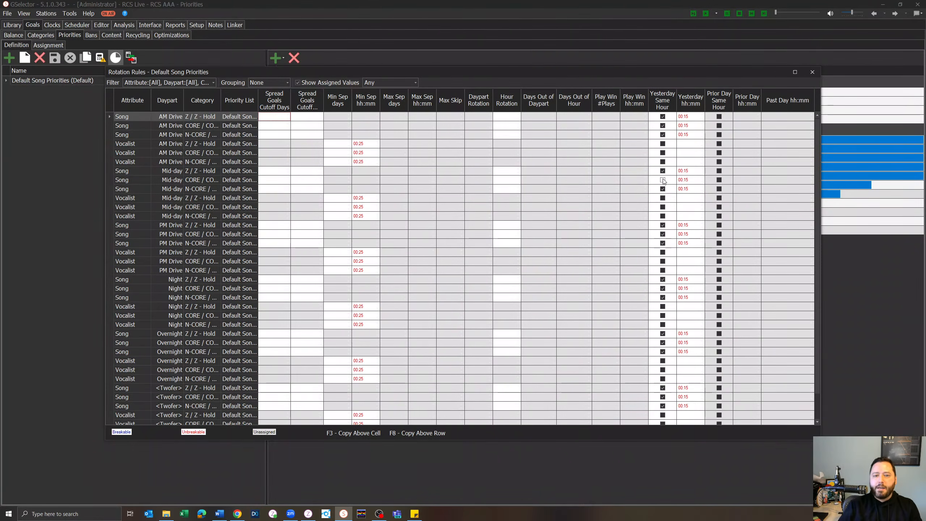
pyautogui.click(812, 72)
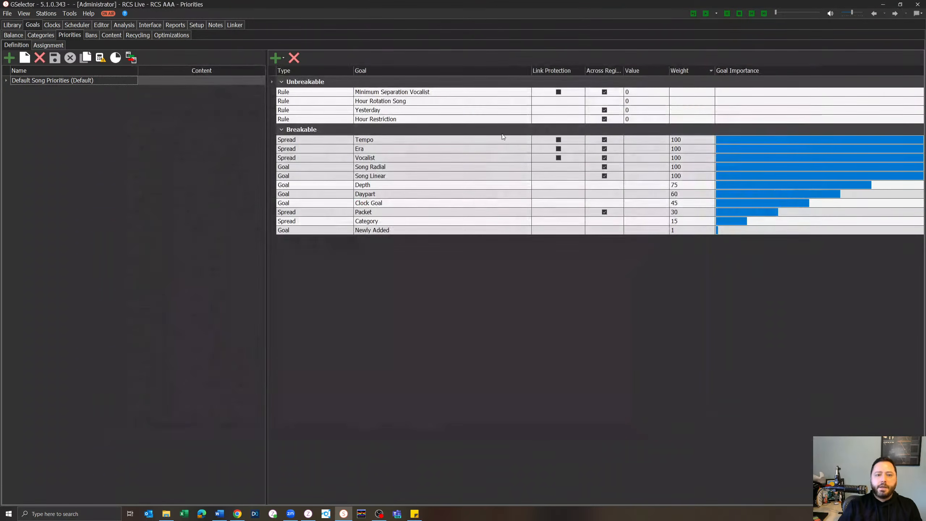
pyautogui.click(384, 104)
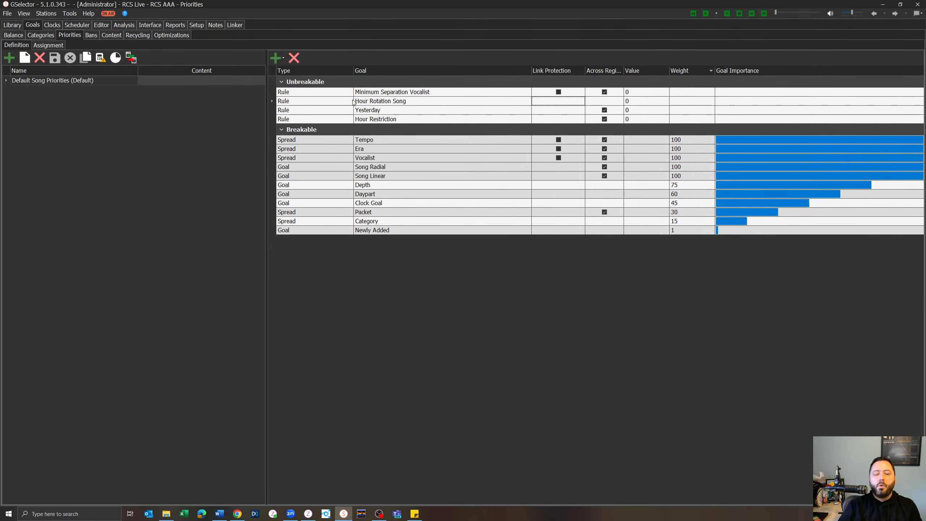
pyautogui.click(293, 58)
pyautogui.click(278, 57)
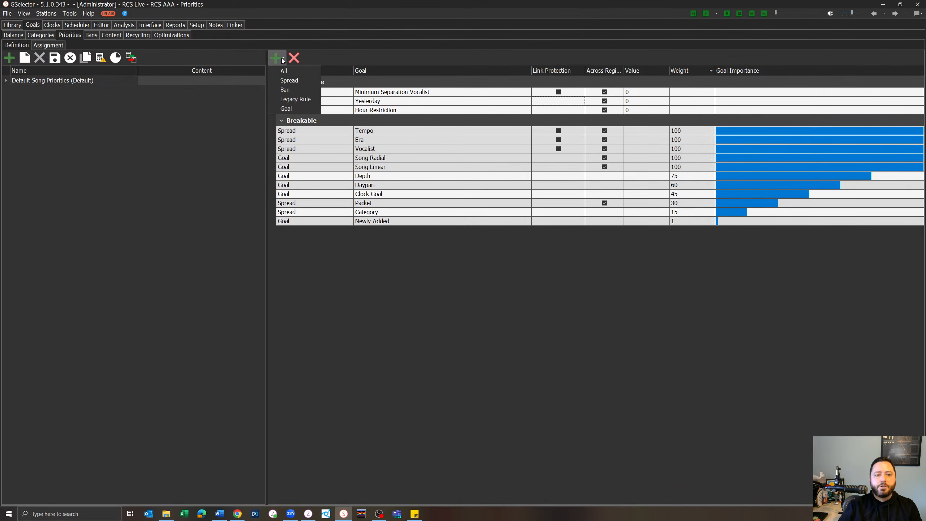
pyautogui.click(292, 109)
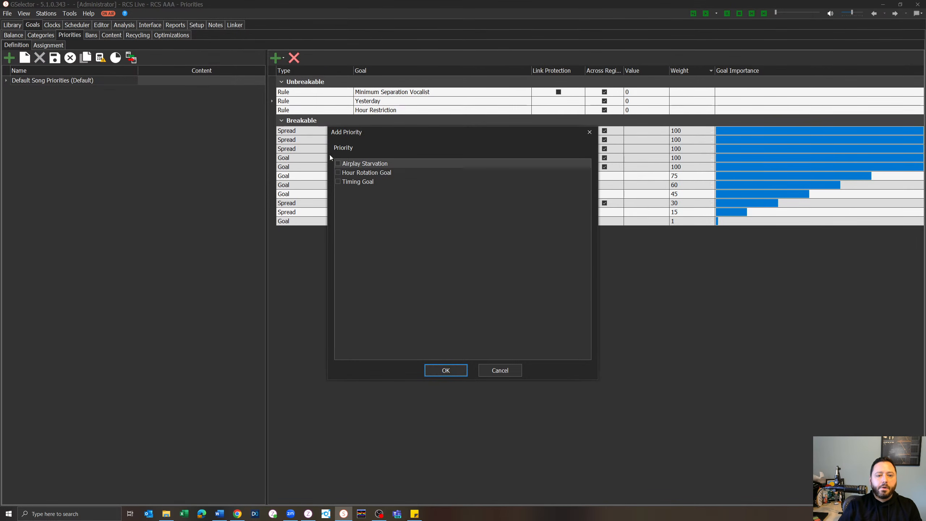
pyautogui.click(338, 172)
pyautogui.click(455, 371)
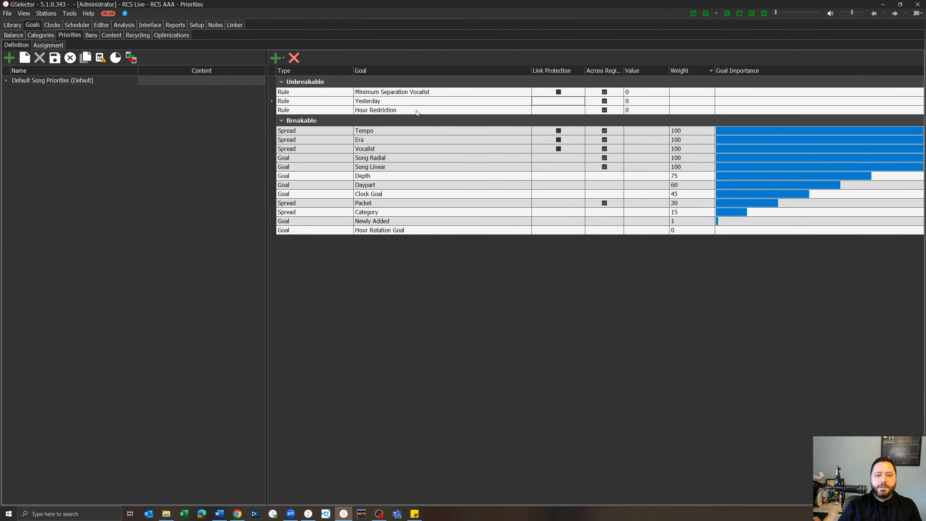
# Change the Tempo spread's weight to 75
pyautogui.click(404, 131)
pyautogui.click(397, 139)
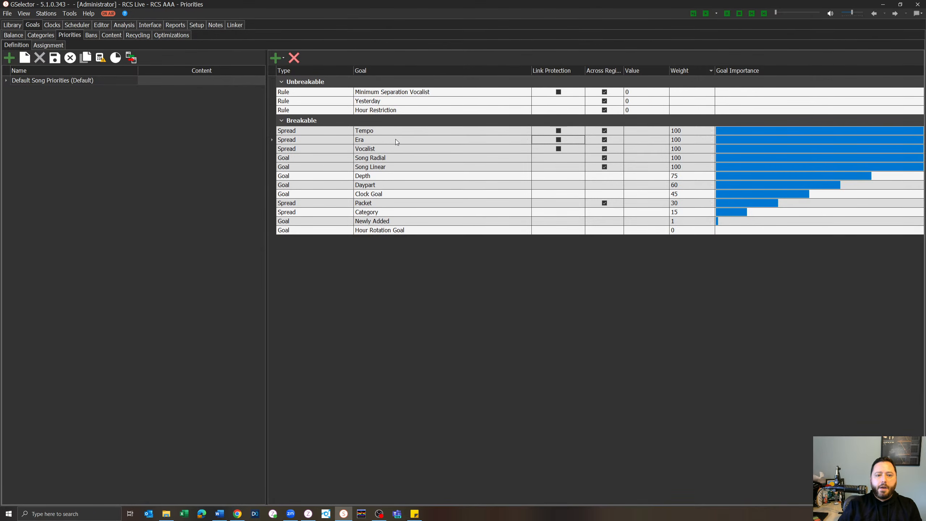
pyautogui.click(676, 129)
pyautogui.moveTo(694, 131); pyautogui.dragTo(790, 129)
pyautogui.write('75')
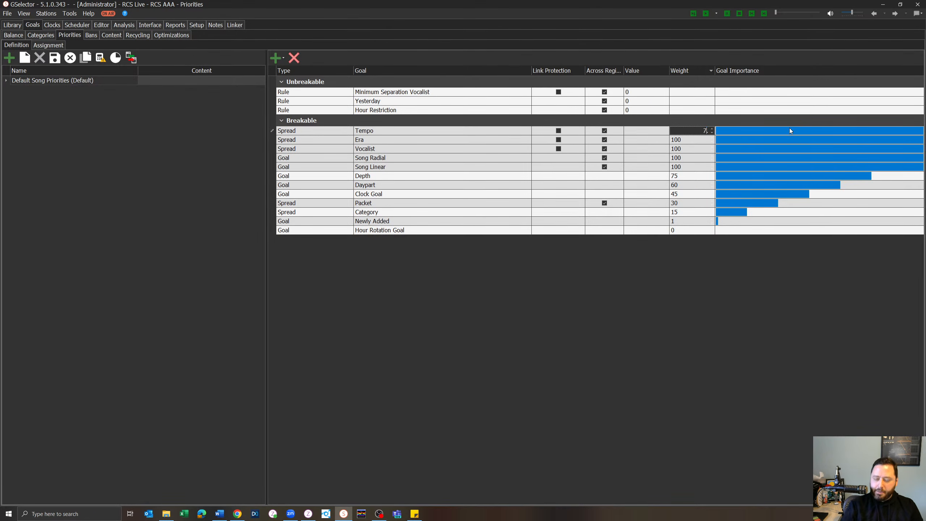
pyautogui.press('Tab')
# Change the Era spread's weight to 90
pyautogui.click(692, 131)
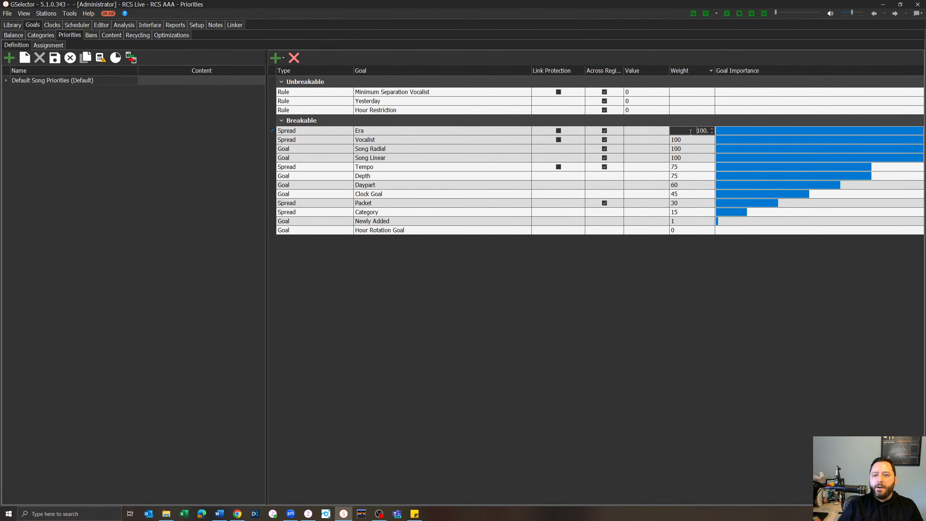
pyautogui.moveTo(695, 130); pyautogui.dragTo(770, 138)
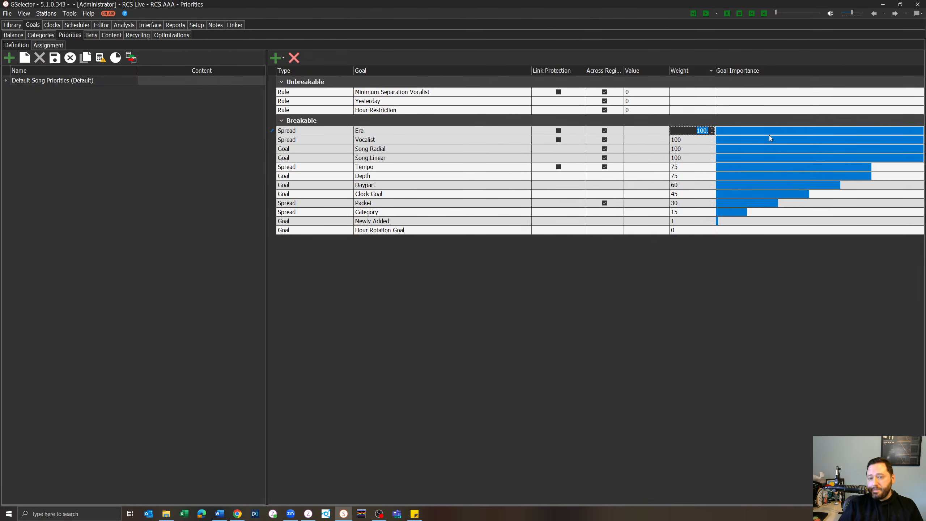
pyautogui.write('90')
pyautogui.press('Tab')
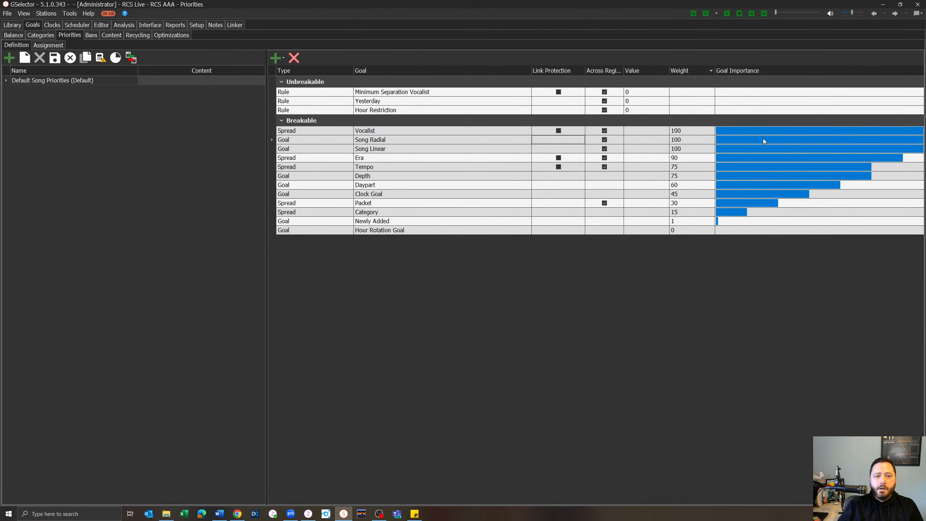
pyautogui.click(588, 139)
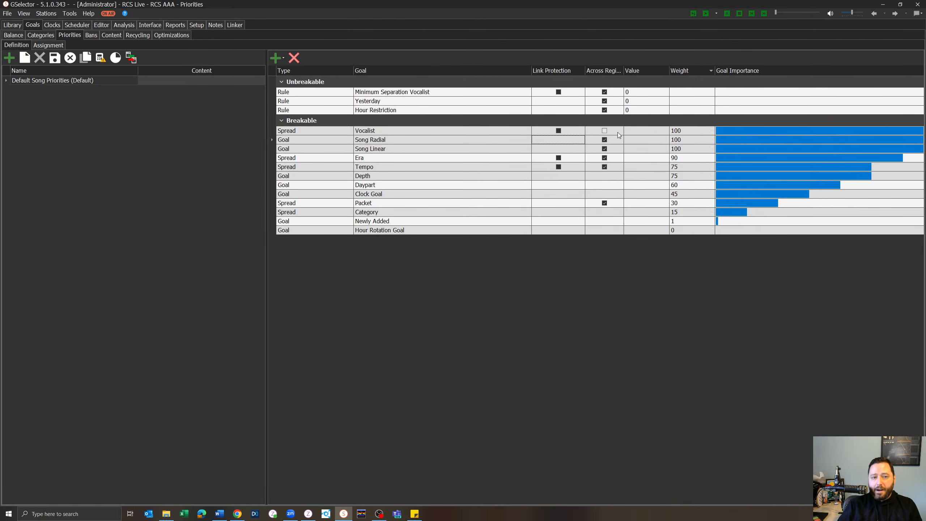
pyautogui.press('Down')
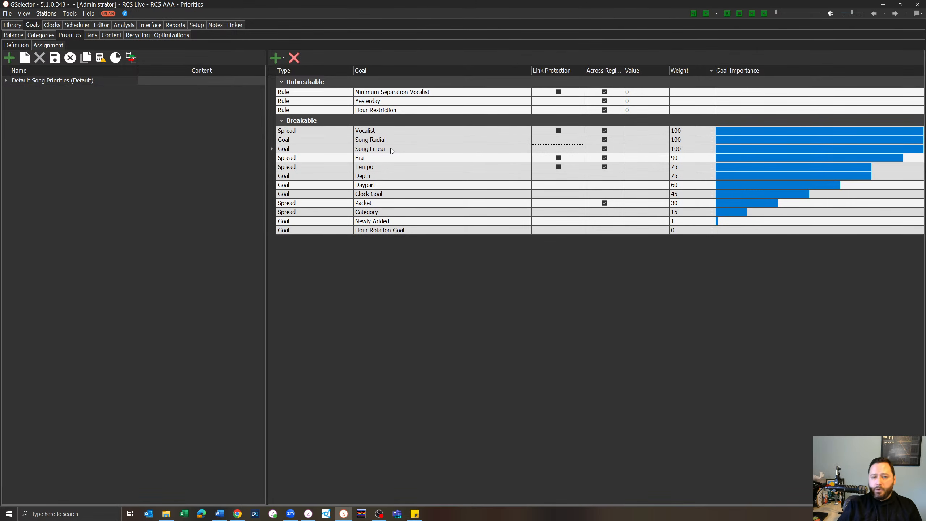
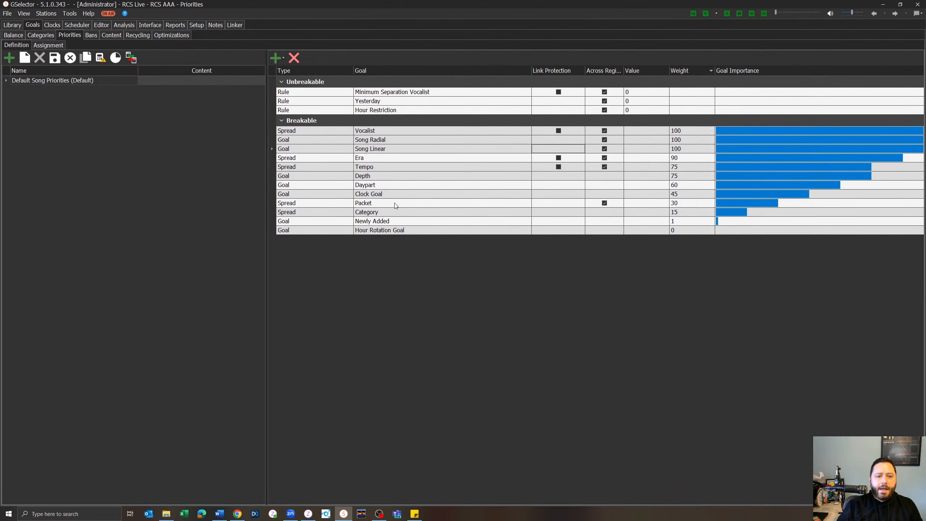
# Enter 80 as the Hour Rotation Goal's weight, let the goals re-sort, and save the priorities
pyautogui.click(403, 233)
pyautogui.click(693, 230)
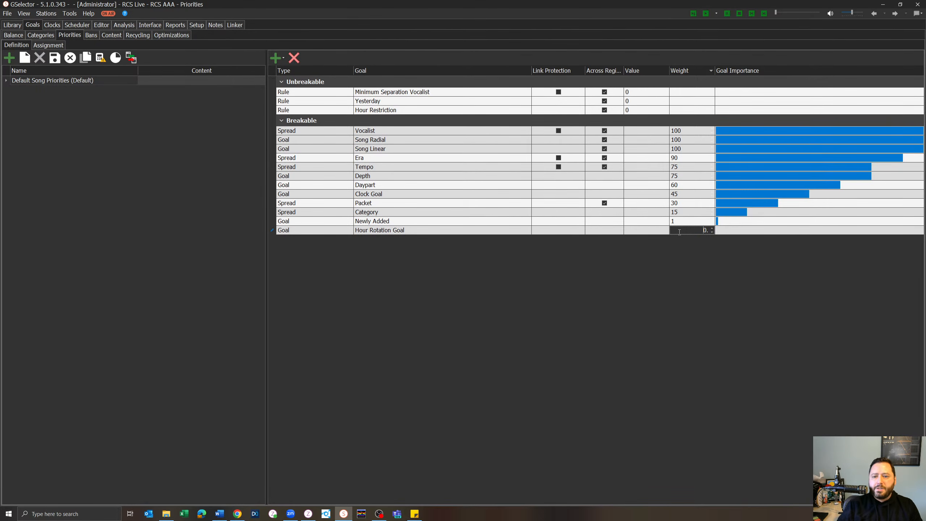
pyautogui.write('80')
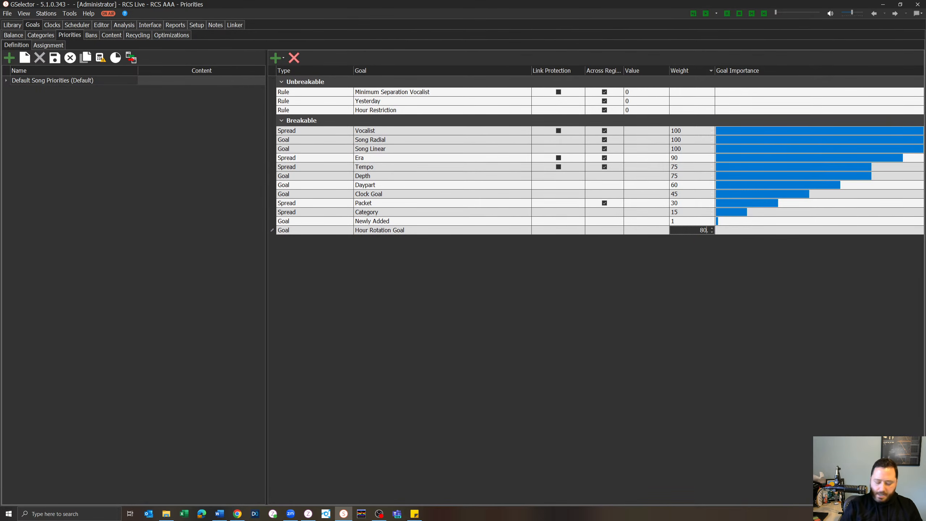
pyautogui.press('Return')
pyautogui.click(423, 200)
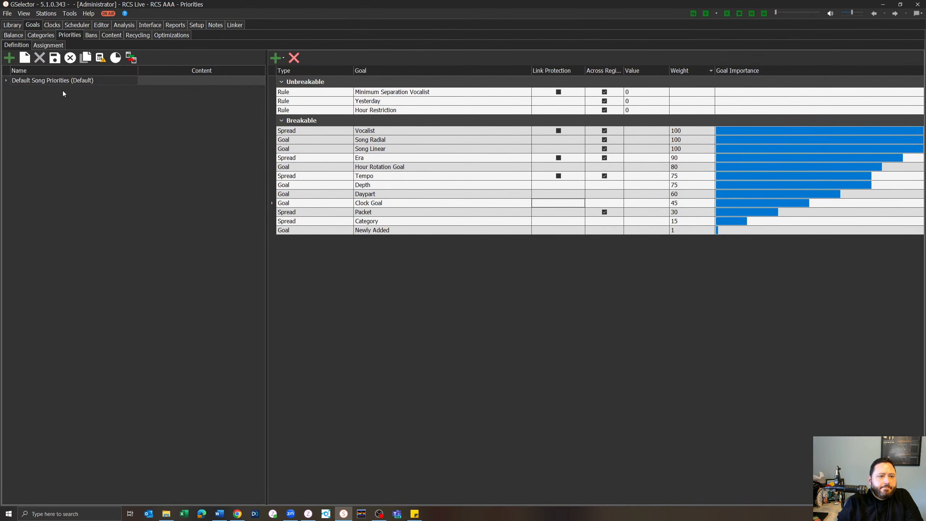
pyautogui.click(56, 61)
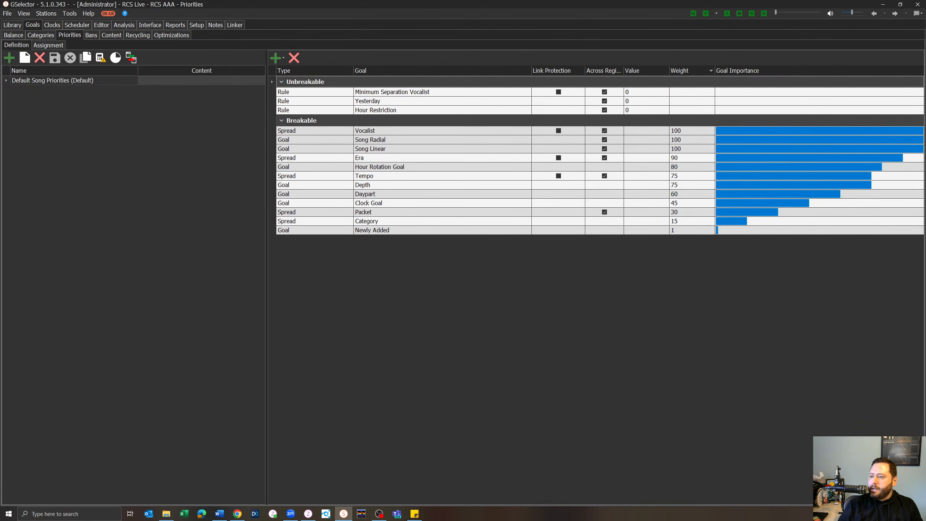
pyautogui.hotkey('alt', 'Tab')
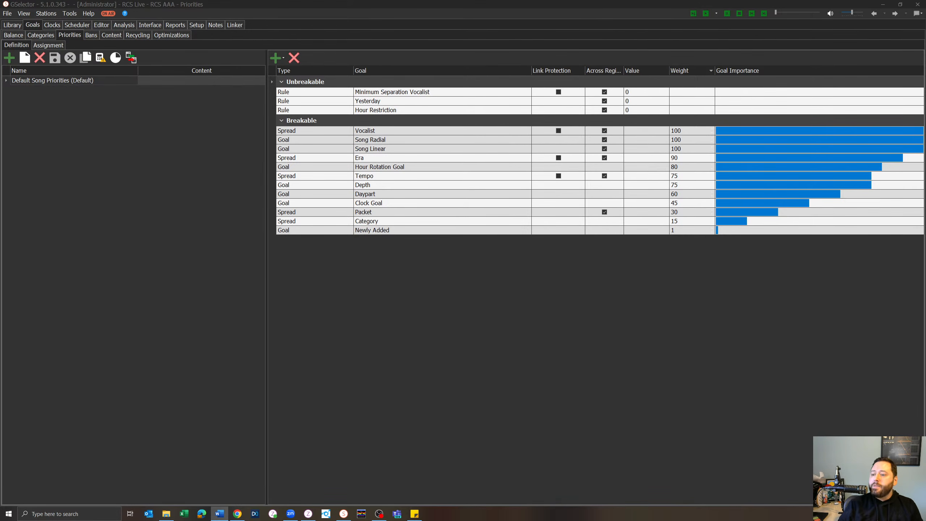
# Save the Default clock as 'RCS Live' and select its sixteen song entries
pyautogui.click(59, 26)
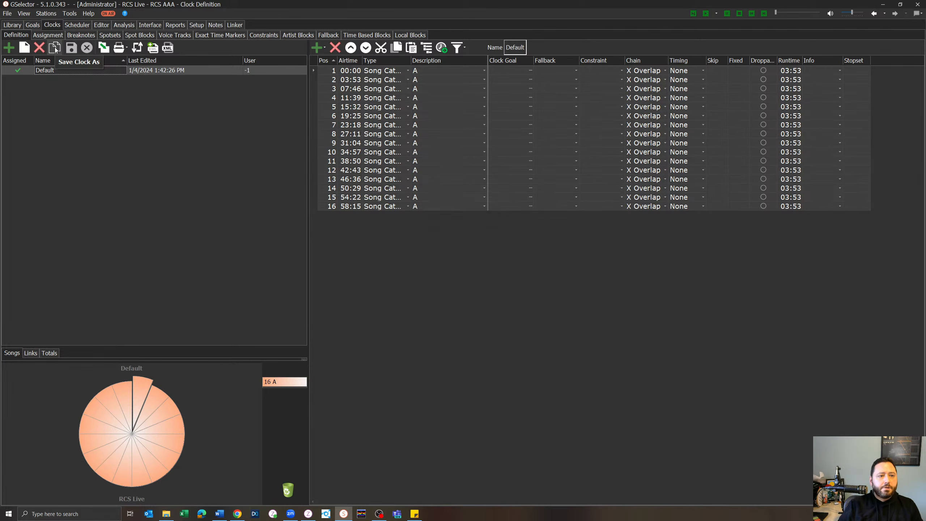
pyautogui.click(55, 49)
pyautogui.write('RCS Live')
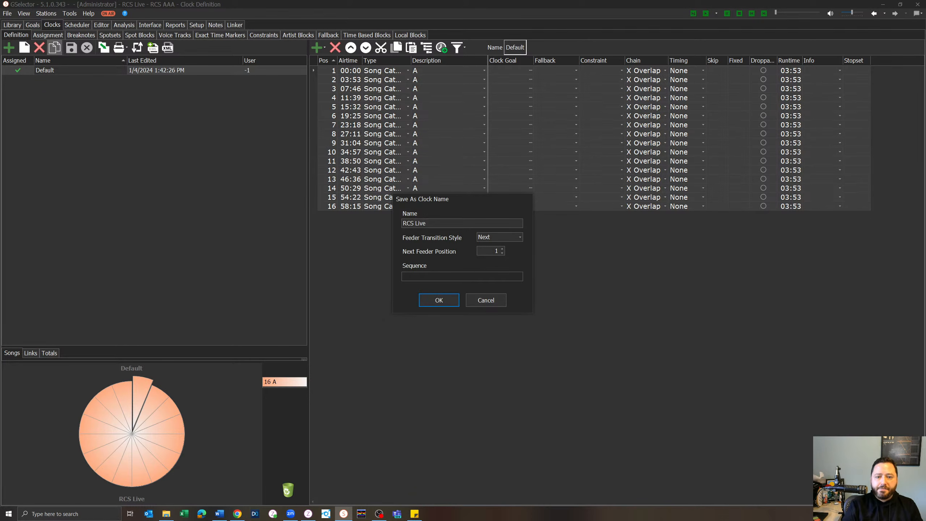
pyautogui.press('Return')
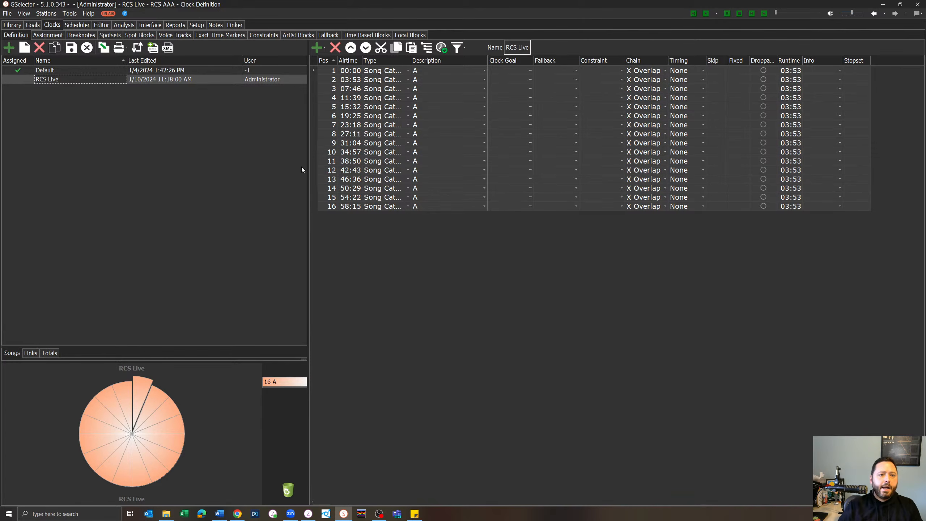
pyautogui.click(73, 51)
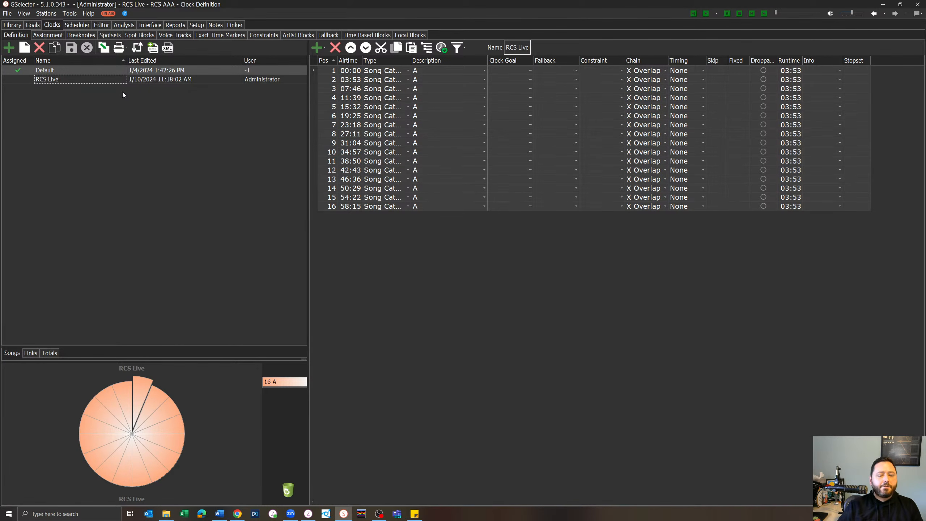
pyautogui.click(256, 80)
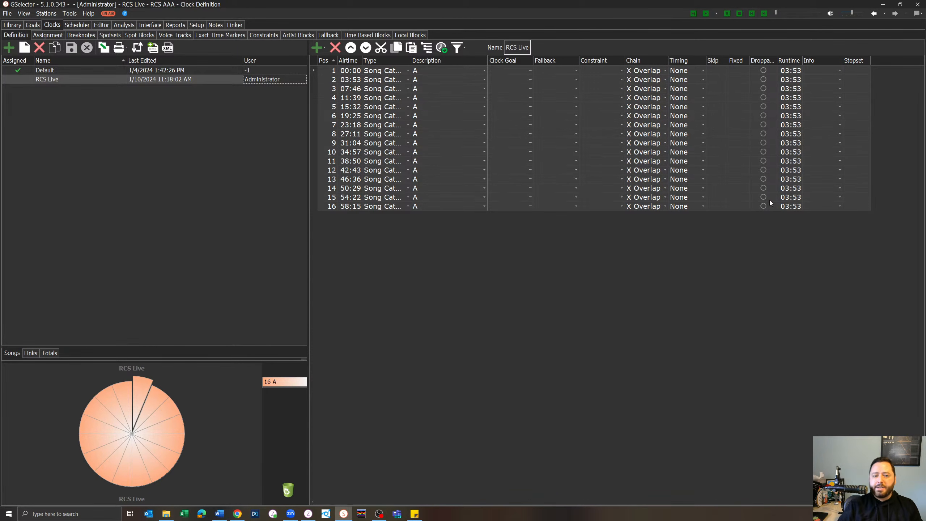
pyautogui.click(358, 207)
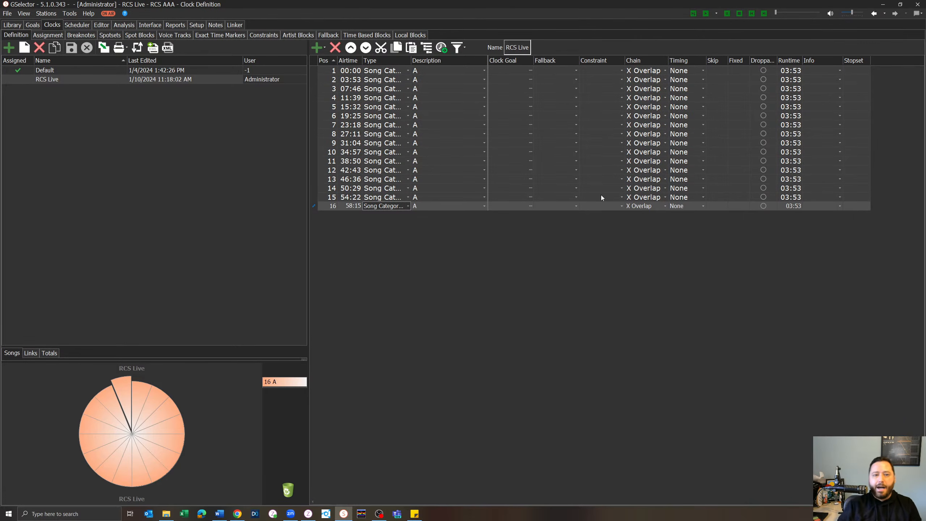
# Add a Link Category Group entry to the clock set to GENERIC SWEEPERS
pyautogui.click(322, 49)
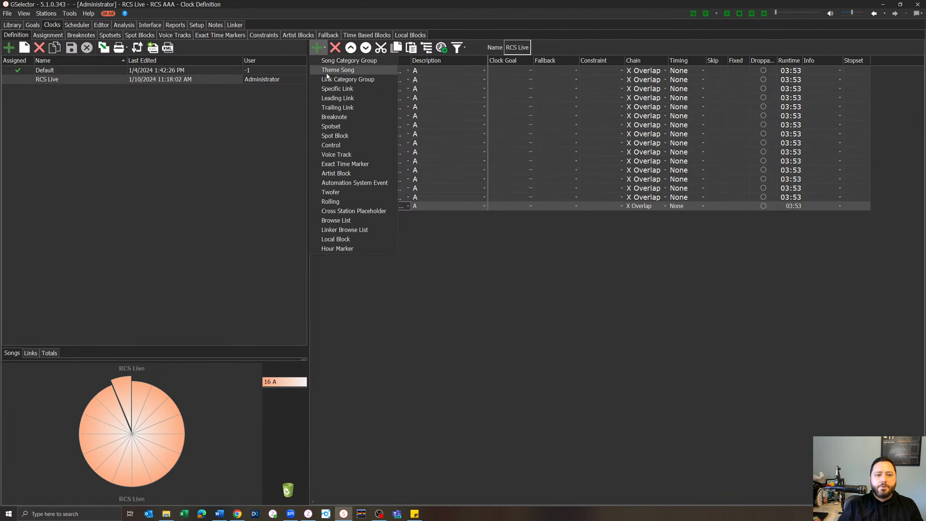
pyautogui.click(348, 80)
pyautogui.click(334, 217)
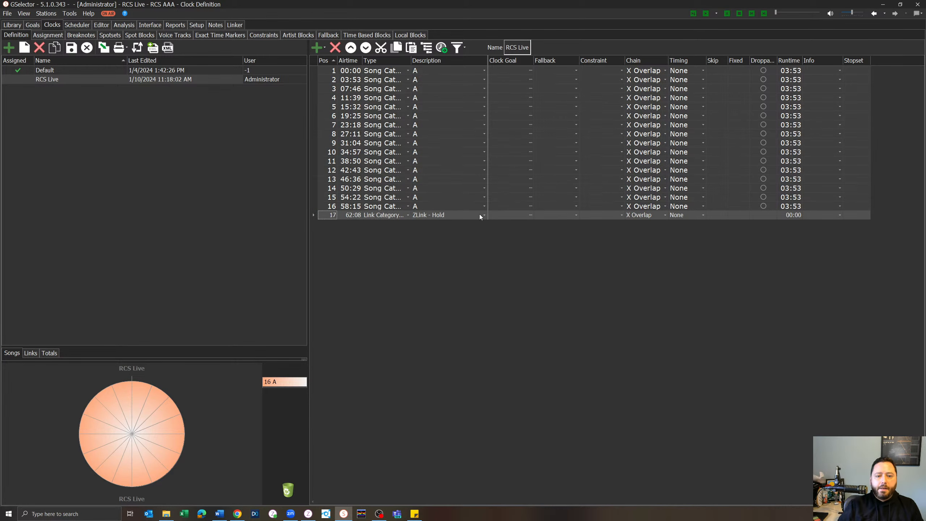
pyautogui.click(479, 214)
pyautogui.click(483, 216)
pyautogui.click(459, 243)
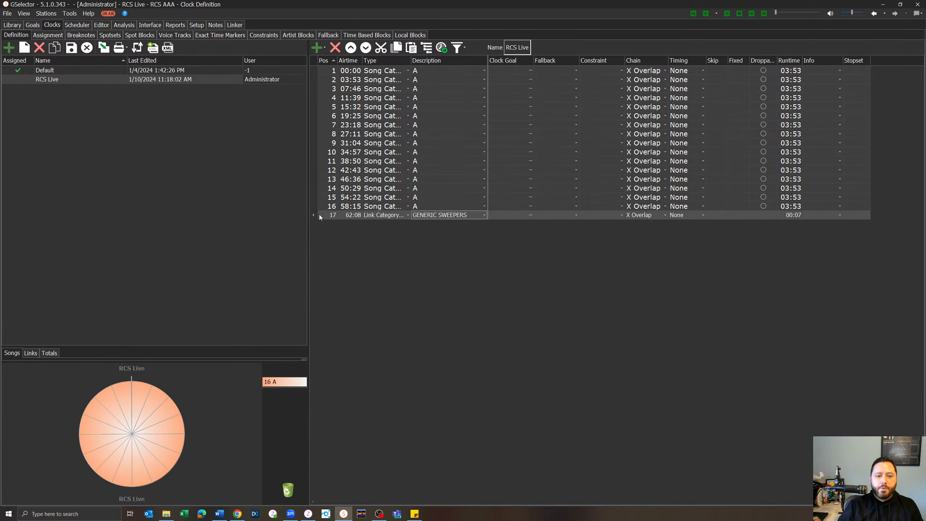
pyautogui.click(335, 216)
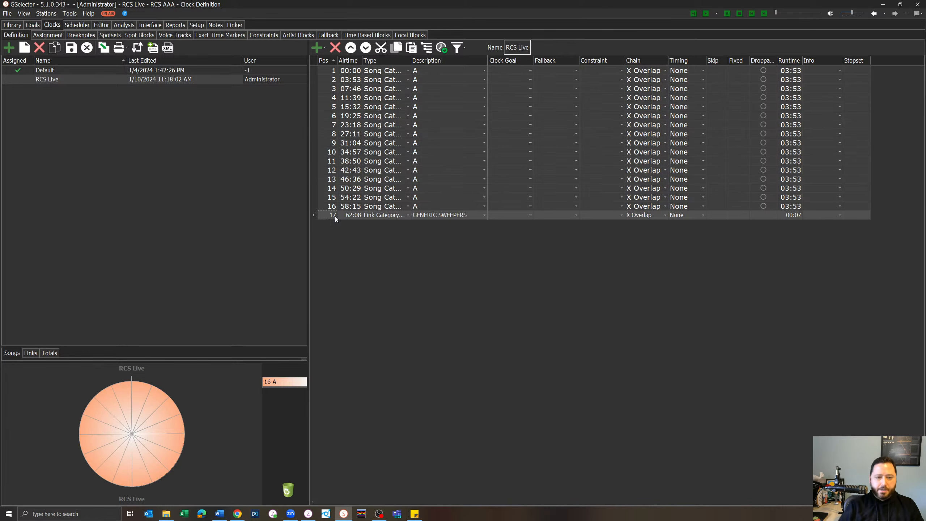
# Paste sweeper copies at rows 3, 6, 10, 13, 16 and 19, moving the final one above the last song
pyautogui.press('Up')
pyautogui.press('Up')
pyautogui.press('Up')
pyautogui.press('Up')
pyautogui.press('Up')
pyautogui.press('Up')
pyautogui.press('Up')
pyautogui.press('Up')
pyautogui.press('Up')
pyautogui.press('Up')
pyautogui.press('Up')
pyautogui.press('Up')
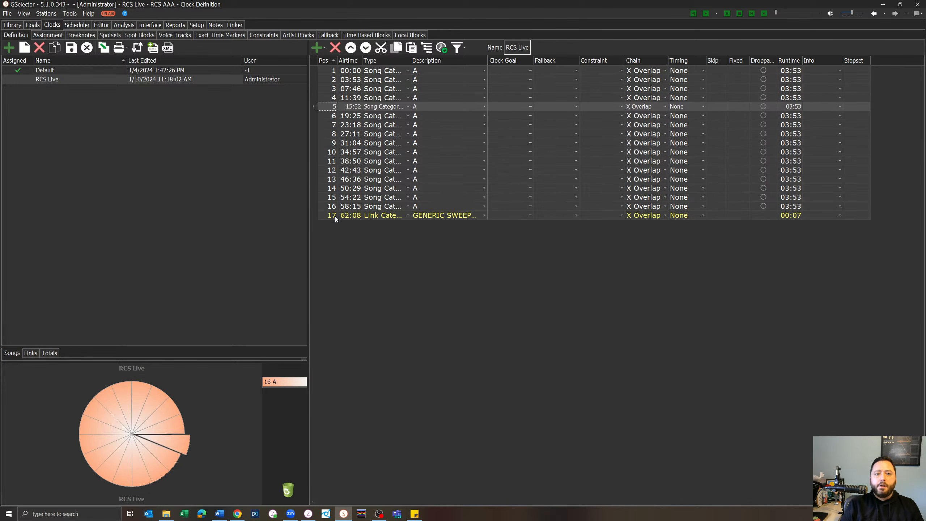
pyautogui.press('Up')
pyautogui.press('Up')
pyautogui.press('Up')
pyautogui.press('Down')
pyautogui.hotkey('ctrl', 'v')
pyautogui.press('Down')
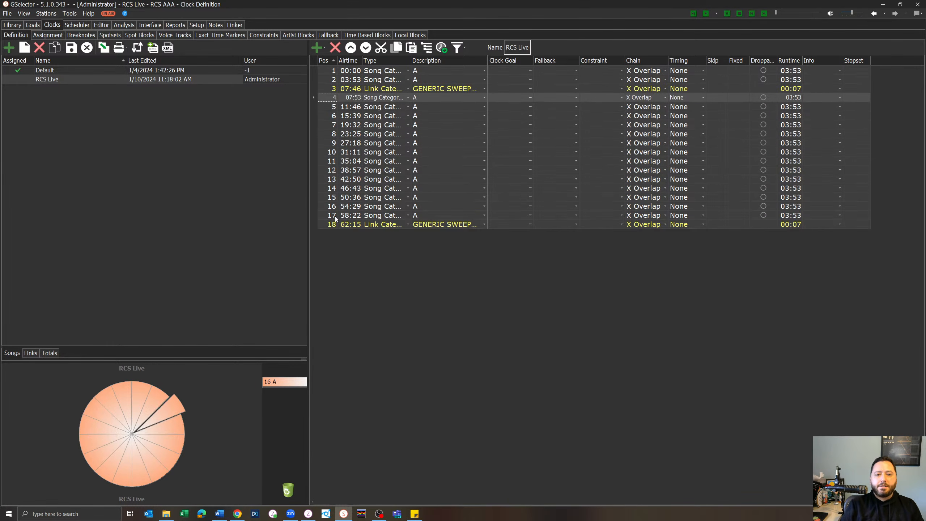
pyautogui.press('Down')
pyautogui.press('Down')
pyautogui.hotkey('ctrl', 'v')
pyautogui.press('Down')
pyautogui.press('Down')
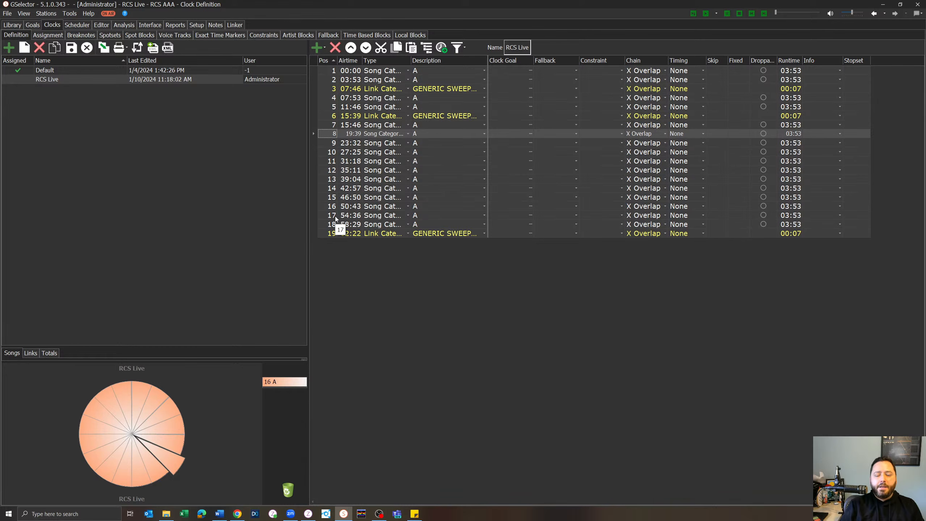
pyautogui.press('Down')
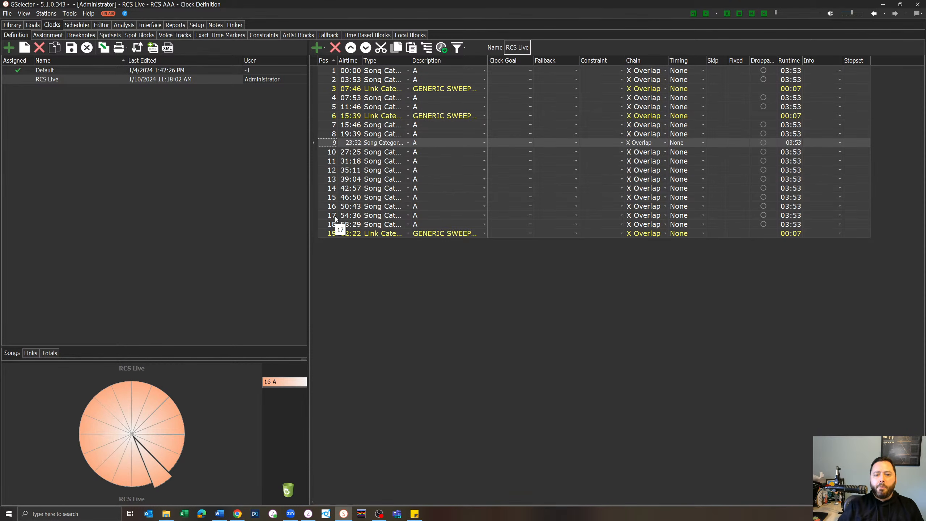
pyautogui.press('Down')
pyautogui.press('Down')
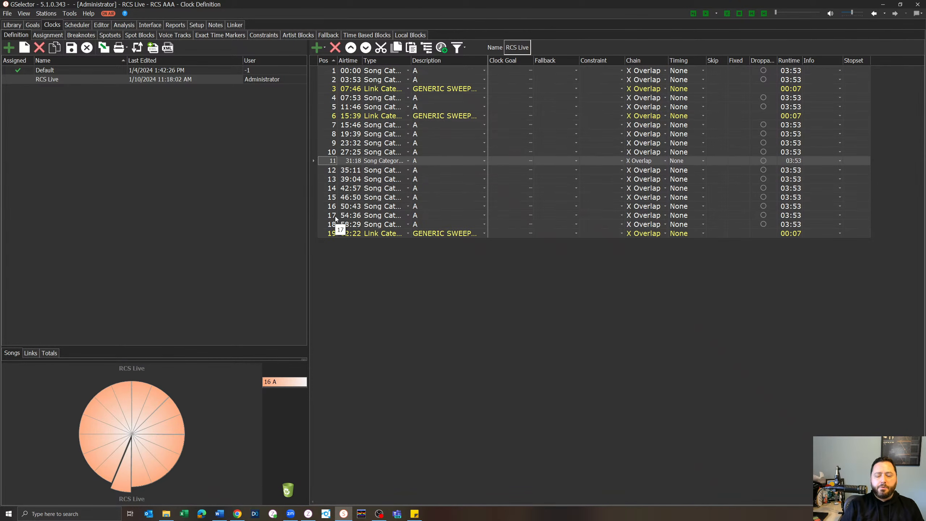
pyautogui.press('Up')
pyautogui.hotkey('ctrl', 'v')
pyautogui.press('Down')
pyautogui.press('Down')
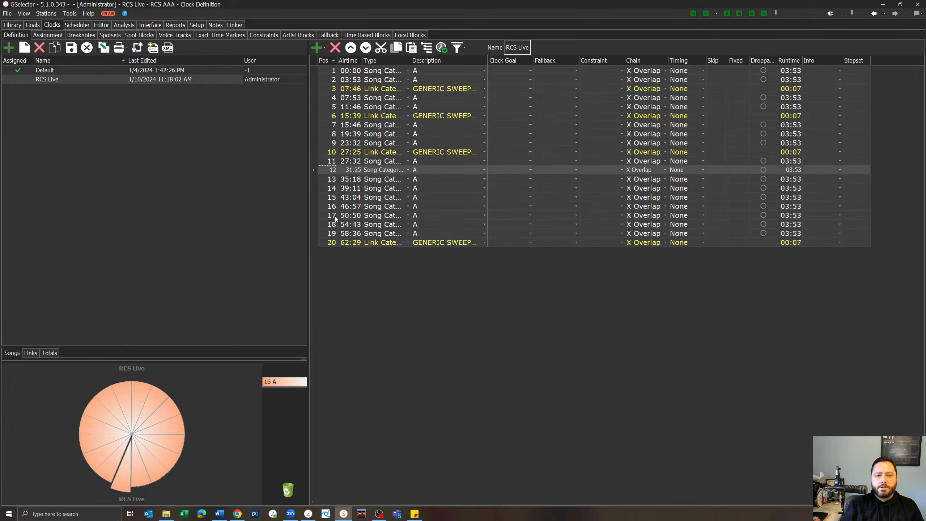
pyautogui.press('Down')
pyautogui.hotkey('ctrl', 'v')
pyautogui.press('Down')
pyautogui.press('Down')
pyautogui.press('Down')
pyautogui.hotkey('ctrl', 'v')
pyautogui.press('Down')
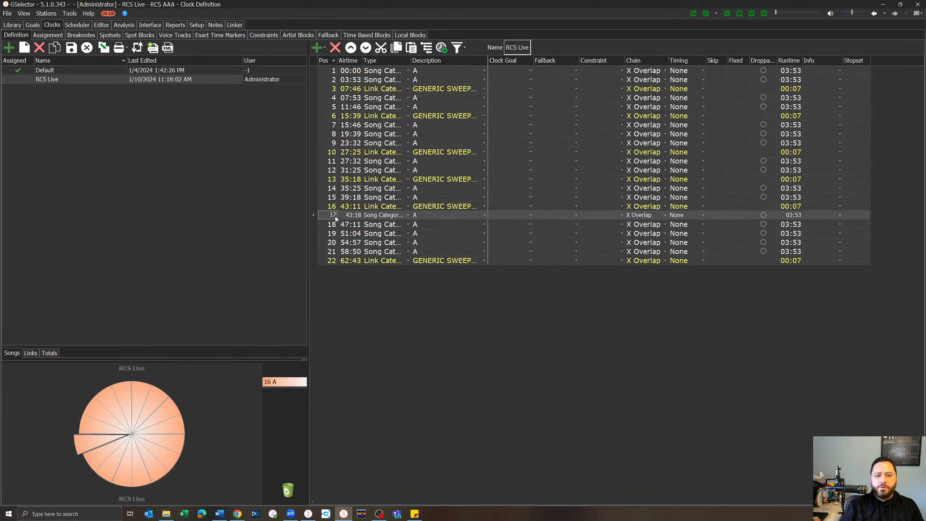
pyautogui.press('Down')
pyautogui.press('Down')
pyautogui.hotkey('ctrl', 'v')
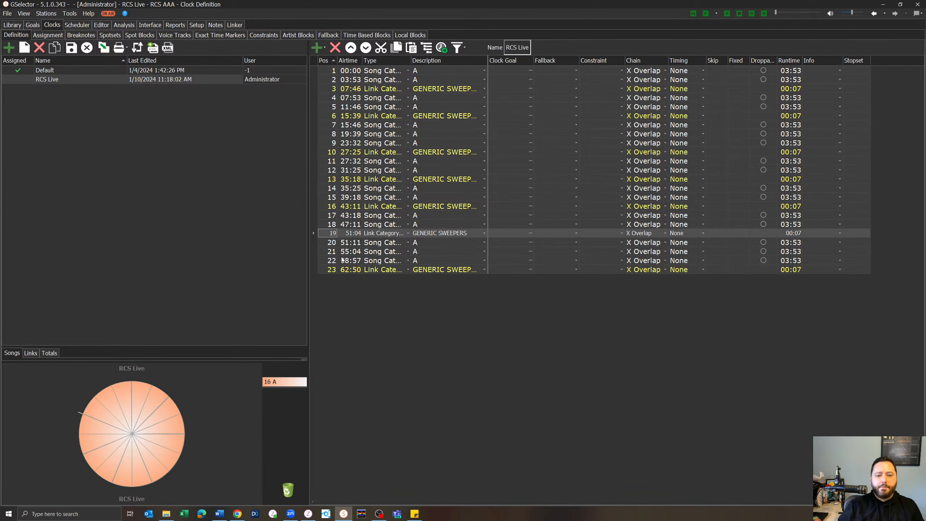
pyautogui.click(344, 268)
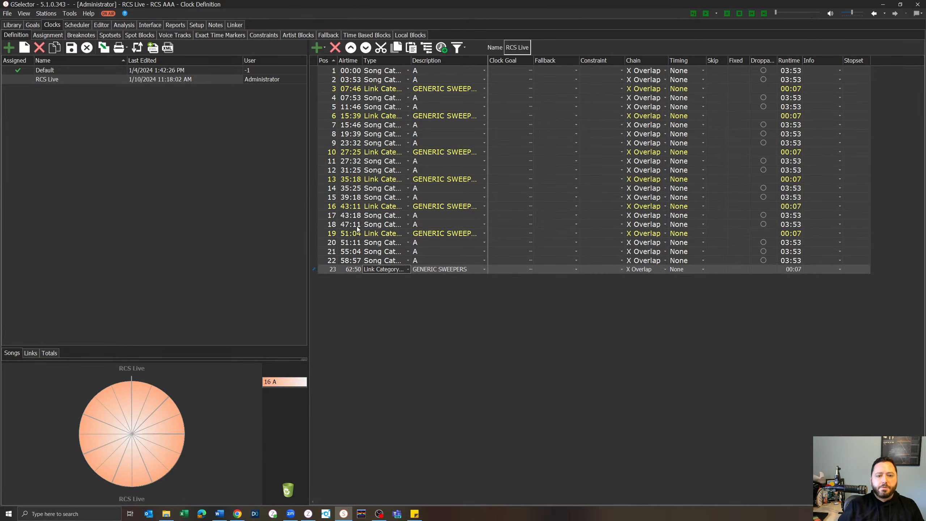
pyautogui.click(356, 51)
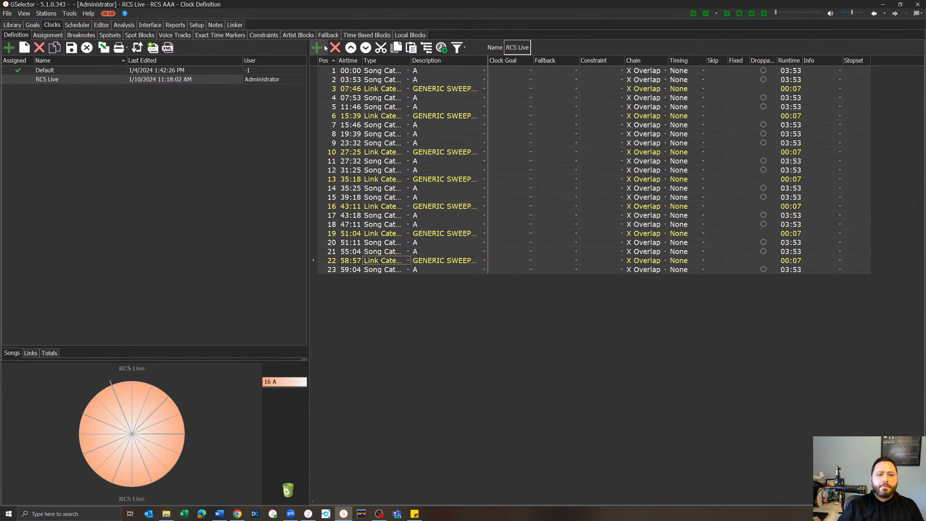
# Add another Link Category Group entry to the clock set to PROMO
pyautogui.click(325, 48)
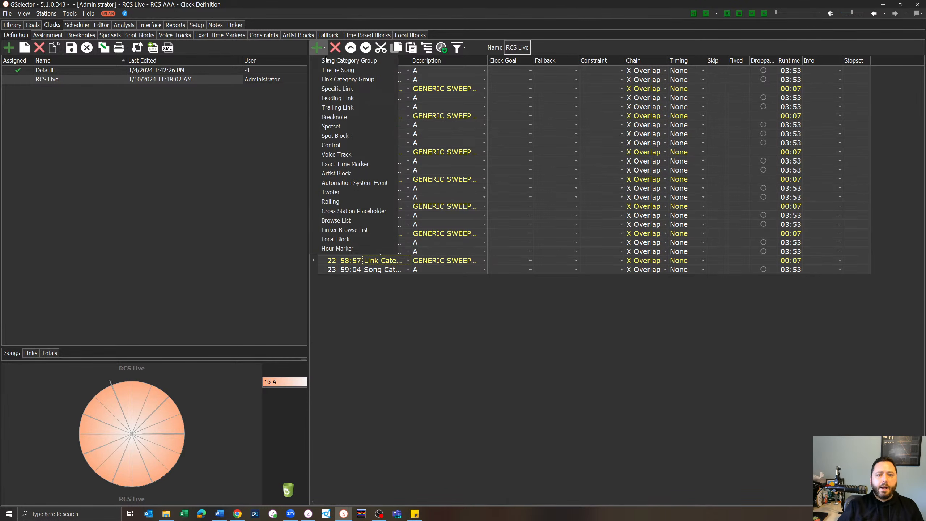
pyautogui.click(357, 81)
pyautogui.click(484, 269)
pyautogui.click(484, 269)
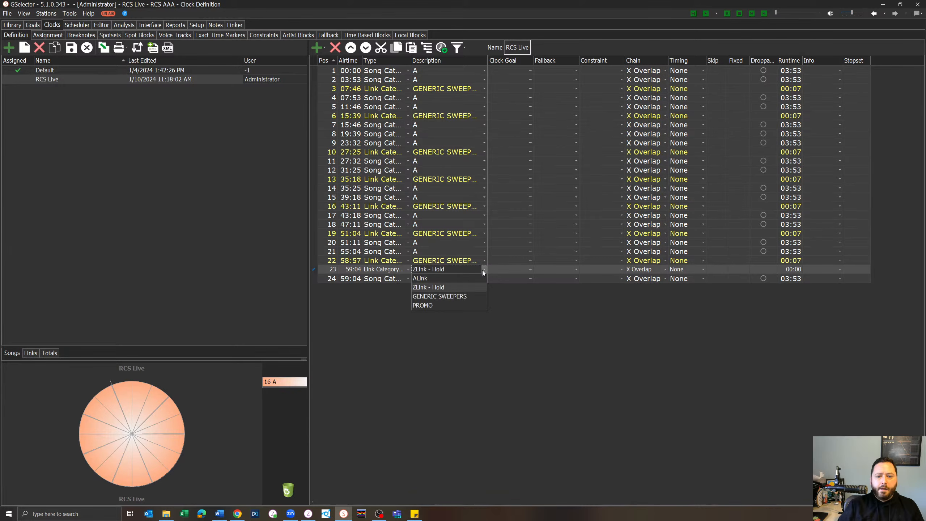
pyautogui.click(455, 306)
pyautogui.click(355, 269)
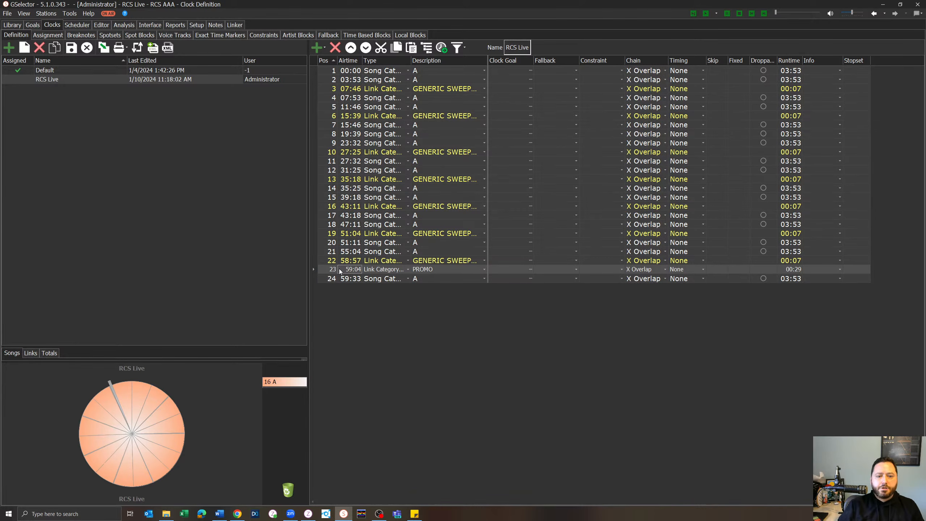
# Move the PROMO link up to position 8 at 19:39 and save the clock
pyautogui.click(351, 48)
pyautogui.click(351, 48)
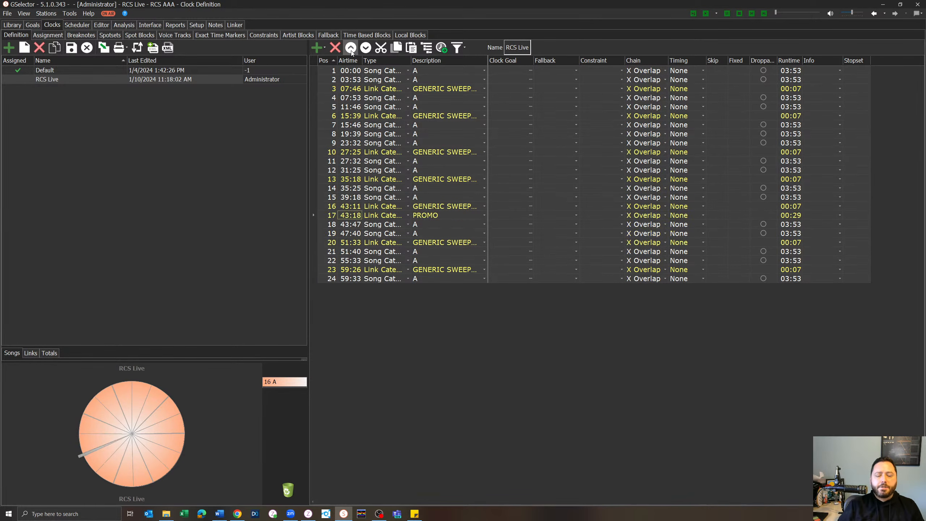
pyautogui.click(351, 48)
pyautogui.click(351, 48)
pyautogui.click(350, 48)
pyautogui.click(351, 48)
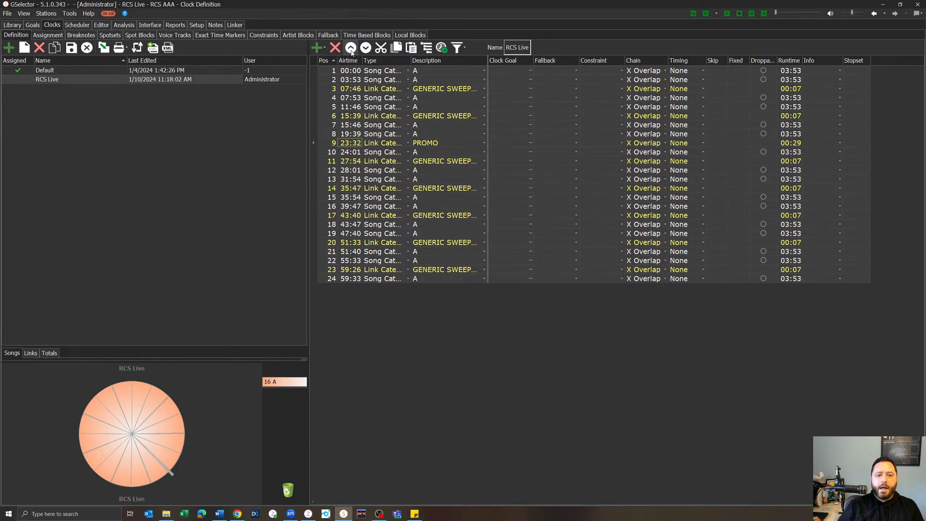
pyautogui.click(351, 48)
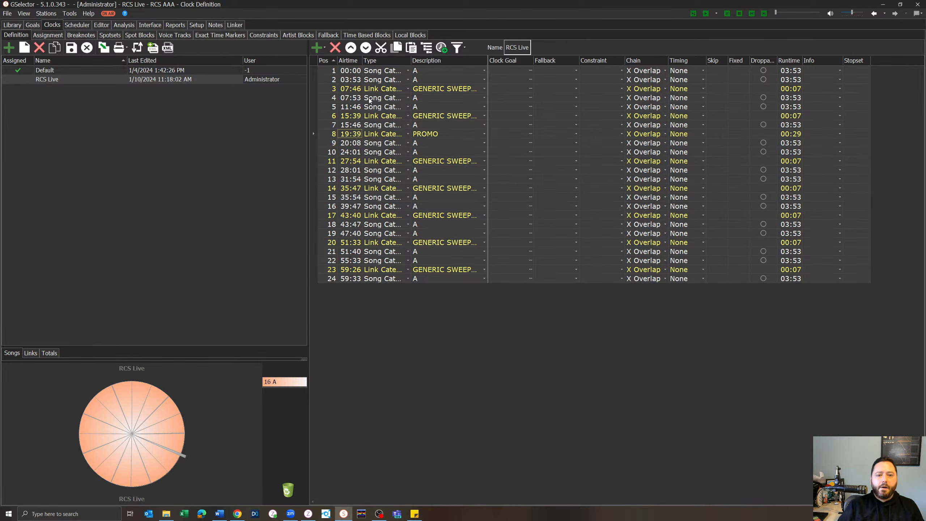
pyautogui.click(72, 48)
# Create a spot block named SPOT BLOCK with a 03:00 runtime and save it
pyautogui.click(139, 36)
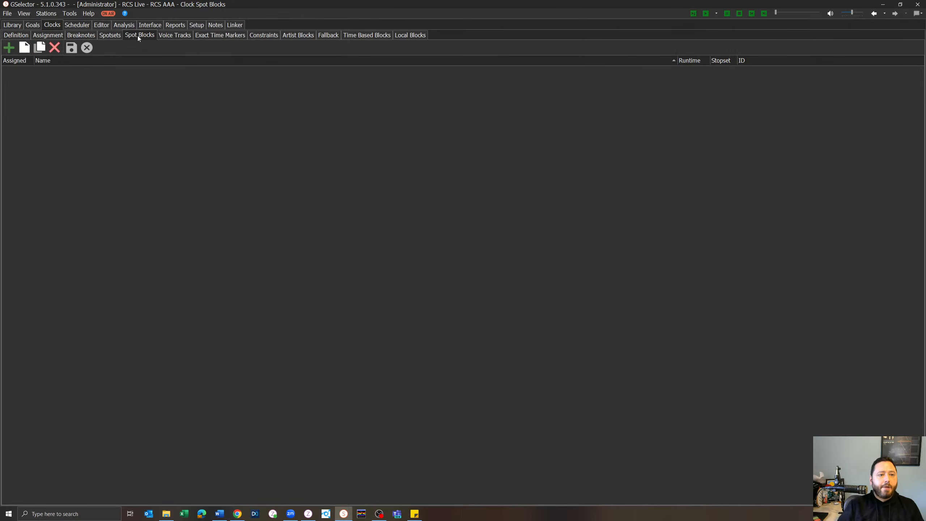
pyautogui.click(9, 47)
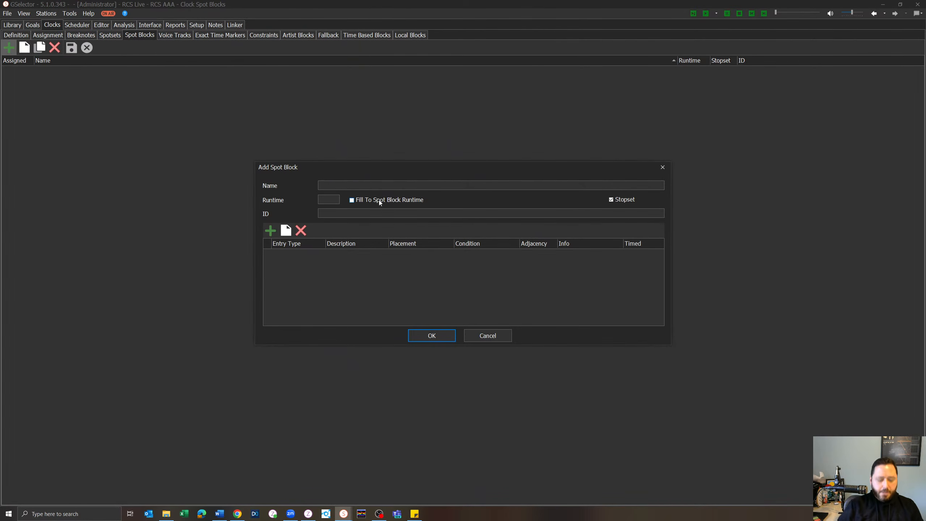
pyautogui.write('SPOT BLOCK')
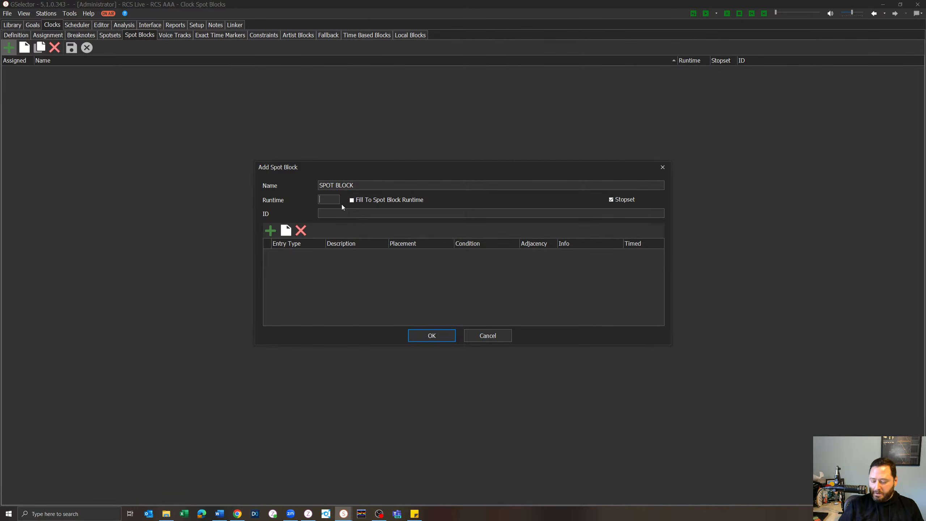
pyautogui.write('03:00')
pyautogui.press('Tab')
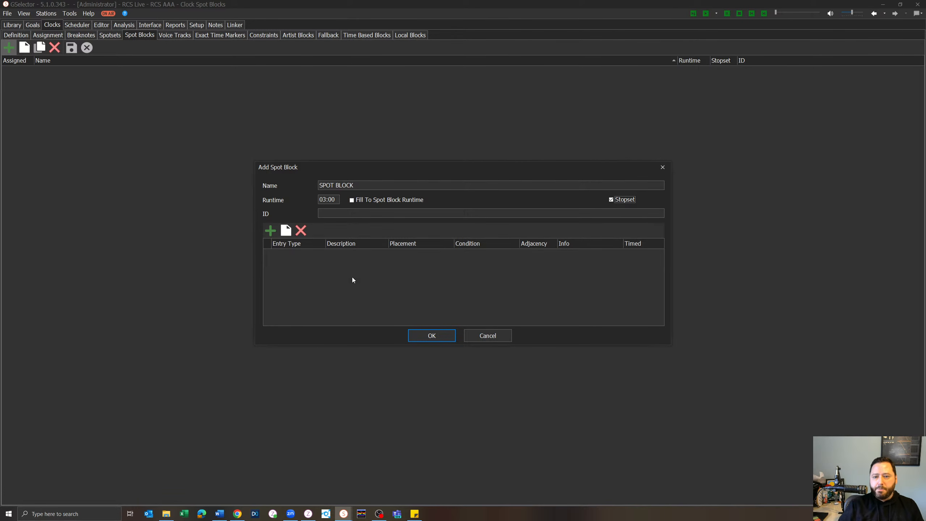
pyautogui.click(427, 333)
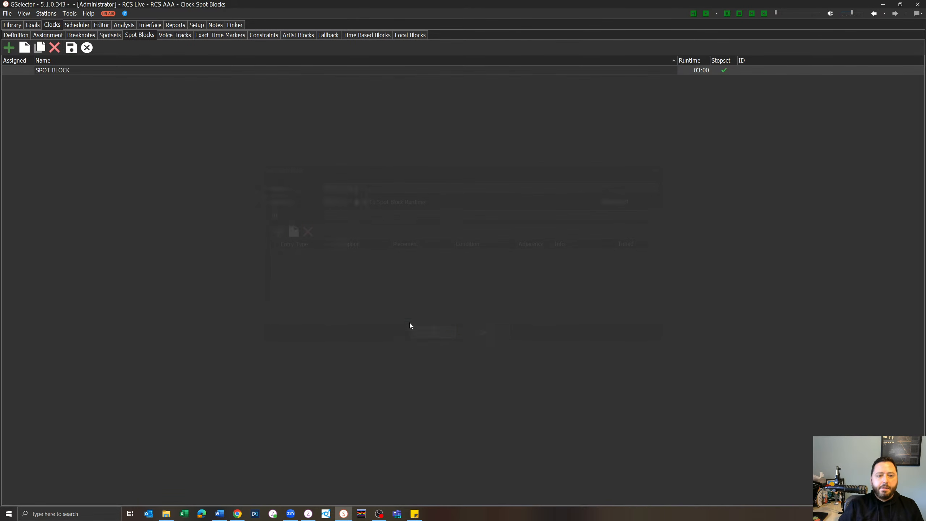
pyautogui.click(72, 48)
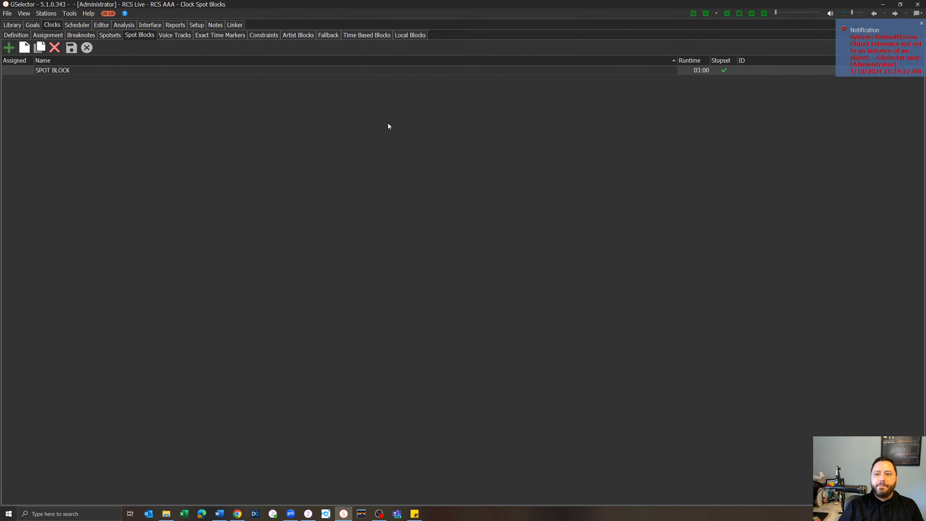
pyautogui.click(921, 23)
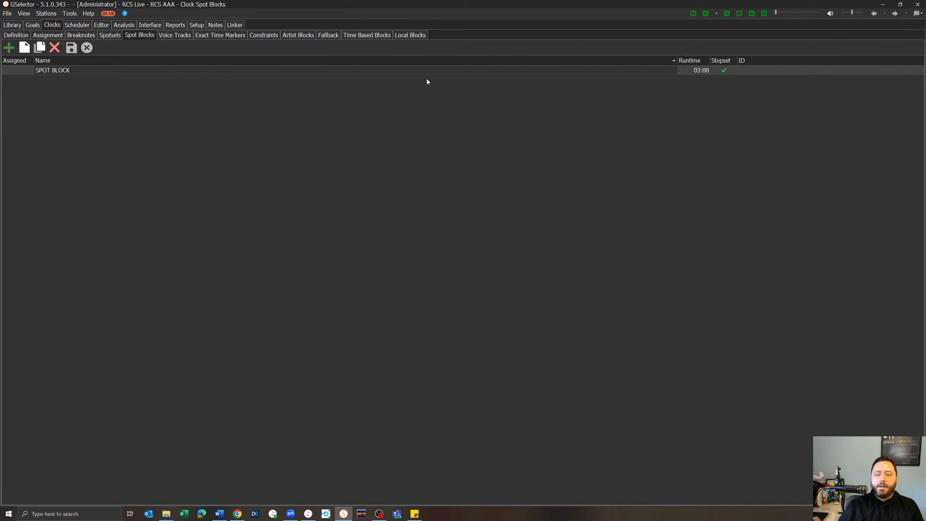
# Add SPOT BLOCK as a new entry after the last row of the RCS Live clock
pyautogui.click(18, 37)
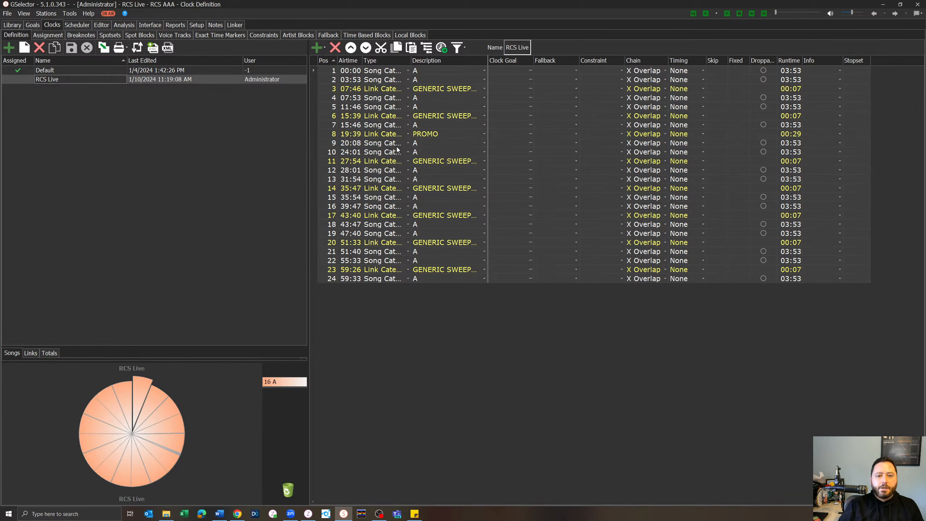
pyautogui.click(337, 279)
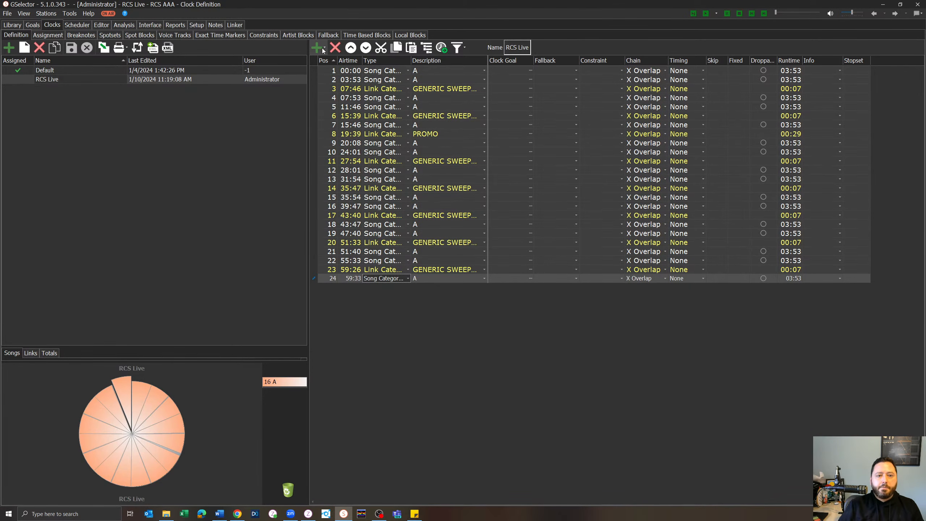
pyautogui.click(318, 48)
pyautogui.click(328, 136)
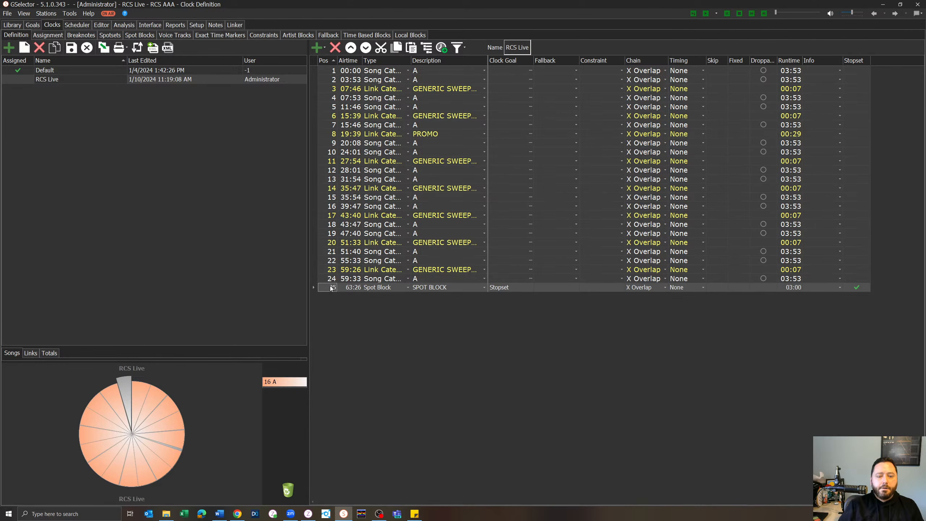
# Move the spot block up to position 9 at 20:08
pyautogui.click(351, 48)
pyautogui.click(351, 48)
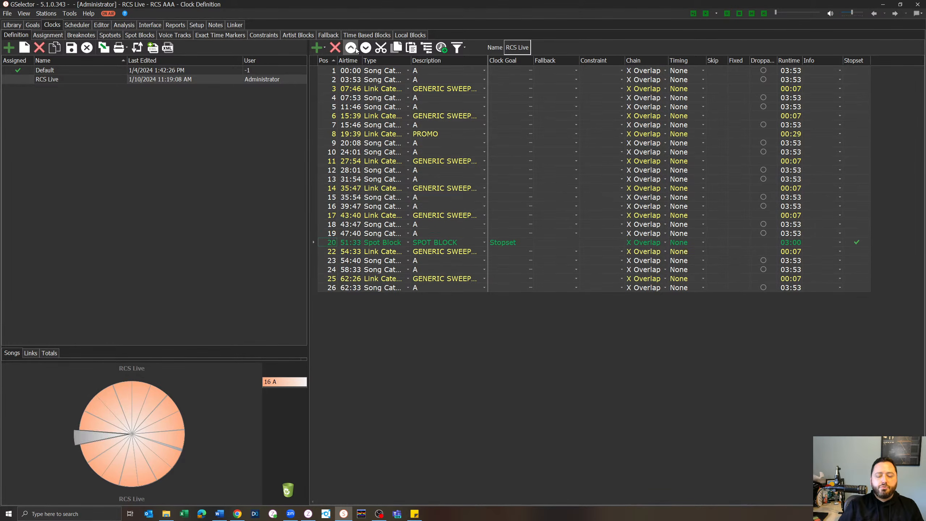
pyautogui.click(351, 48)
pyautogui.click(351, 47)
pyautogui.click(351, 48)
pyautogui.click(351, 48)
pyautogui.click(350, 48)
pyautogui.click(351, 48)
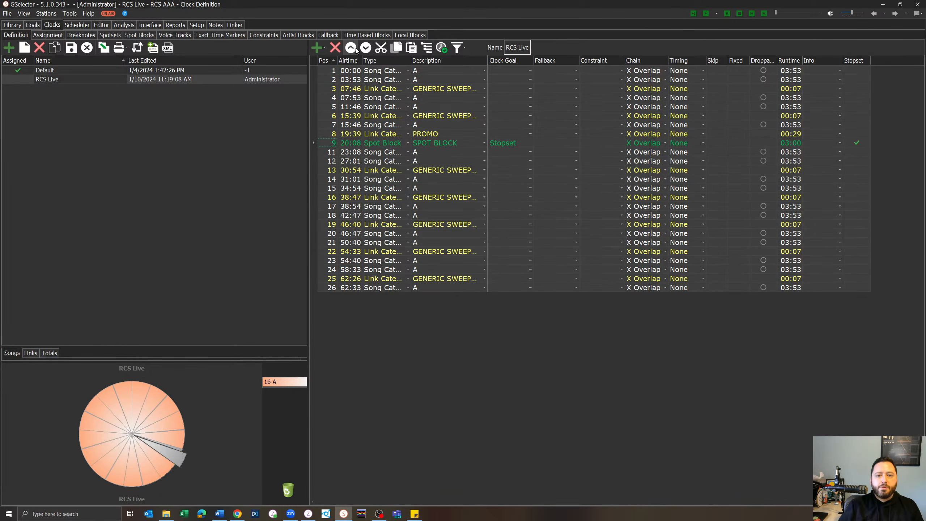
# Shift each GENERIC SWEEPERS link up two places, to 23:08, 31:01, 38:54, 46:47 and 54:40
pyautogui.click(327, 172)
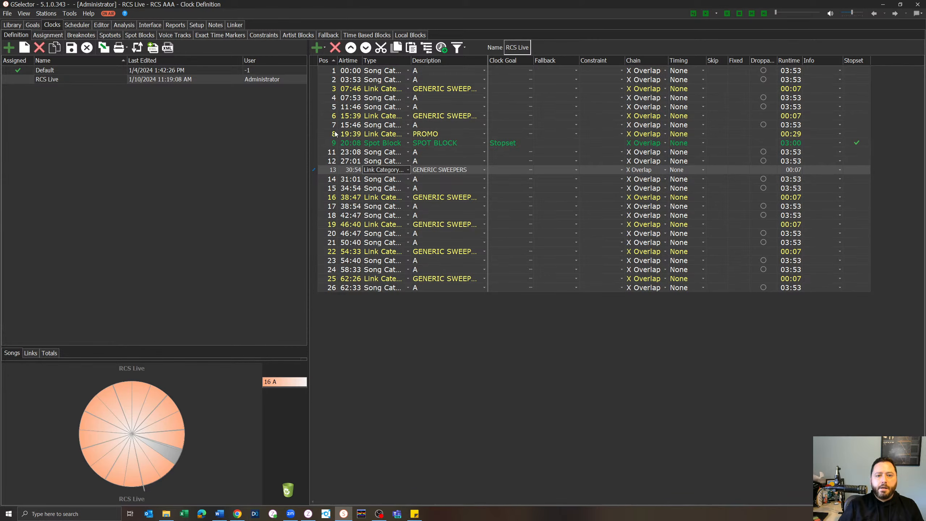
pyautogui.click(351, 49)
pyautogui.click(351, 49)
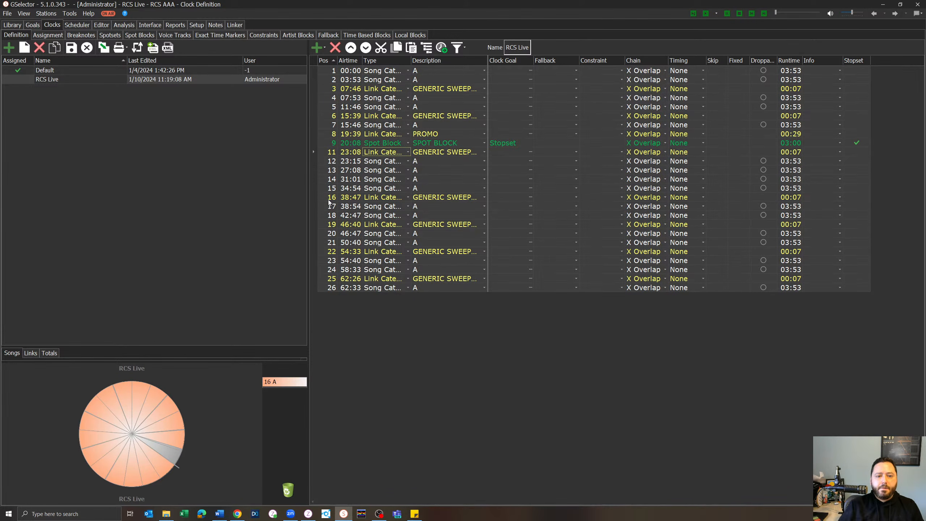
pyautogui.click(329, 200)
pyautogui.click(351, 47)
pyautogui.click(351, 47)
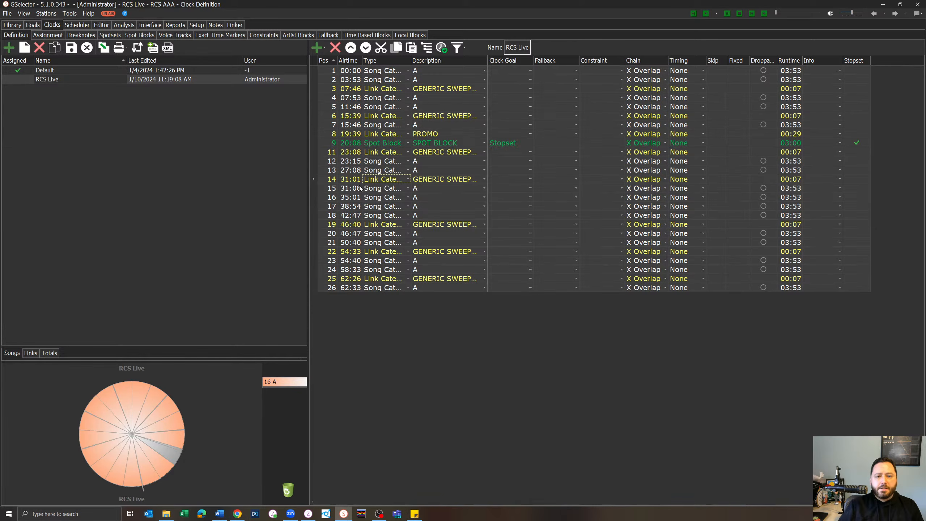
pyautogui.click(333, 225)
pyautogui.click(351, 47)
pyautogui.click(351, 47)
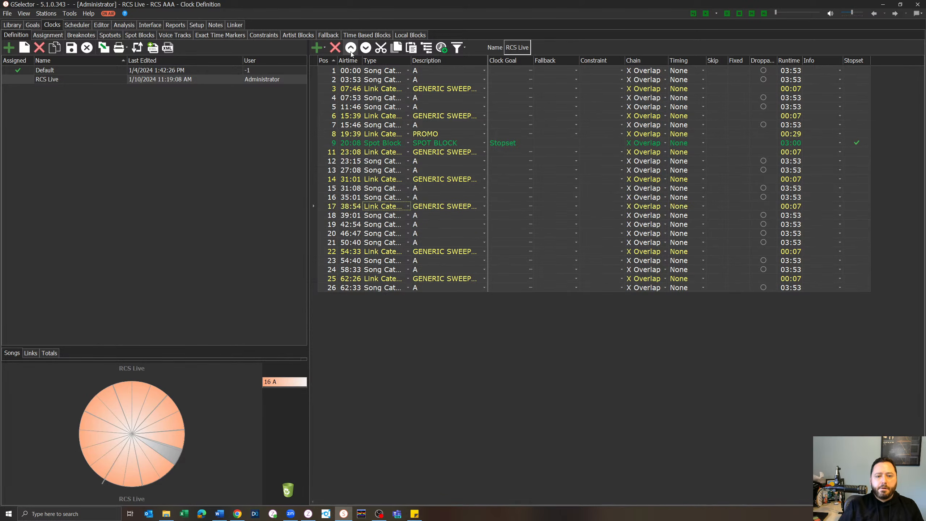
pyautogui.click(340, 252)
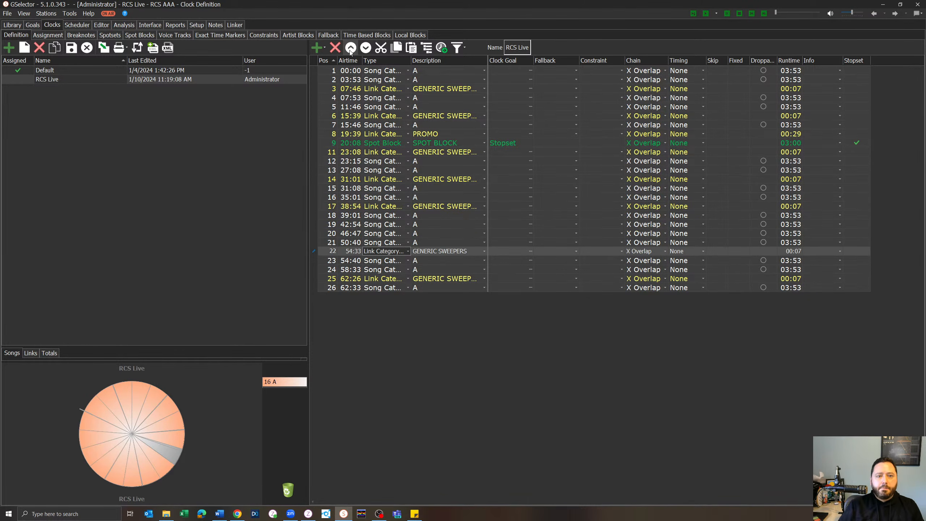
pyautogui.click(351, 47)
pyautogui.click(351, 48)
pyautogui.click(332, 279)
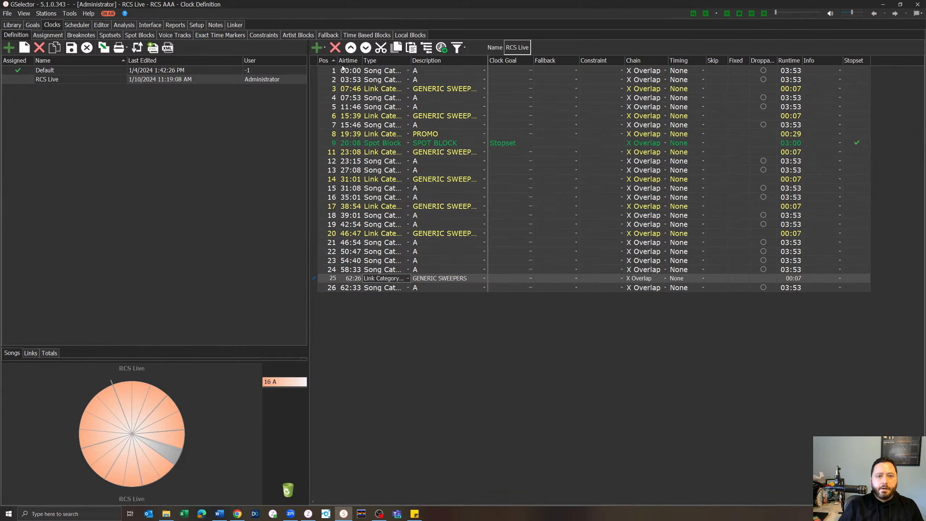
pyautogui.click(351, 47)
pyautogui.click(351, 47)
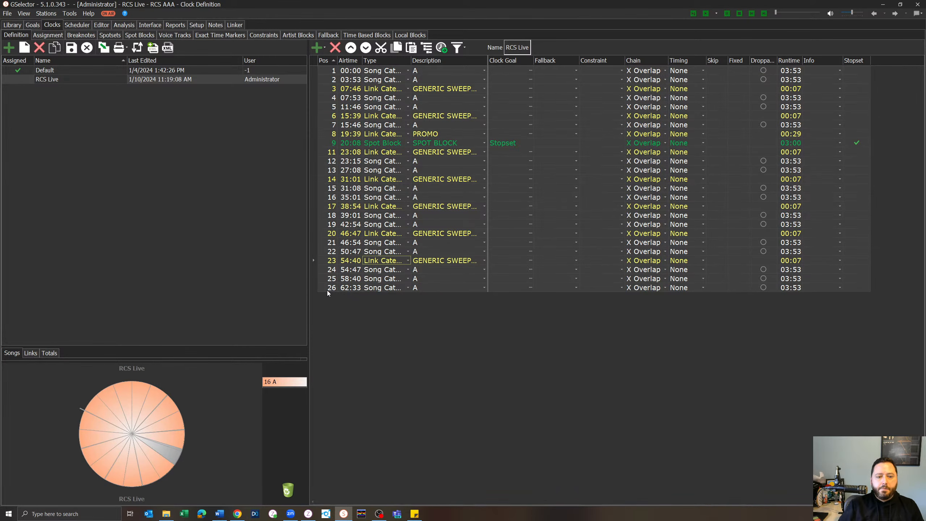
pyautogui.click(329, 290)
# Add a GENERIC SWEEPERS link, move it to 62:33 above the closing song, and save
pyautogui.click(323, 48)
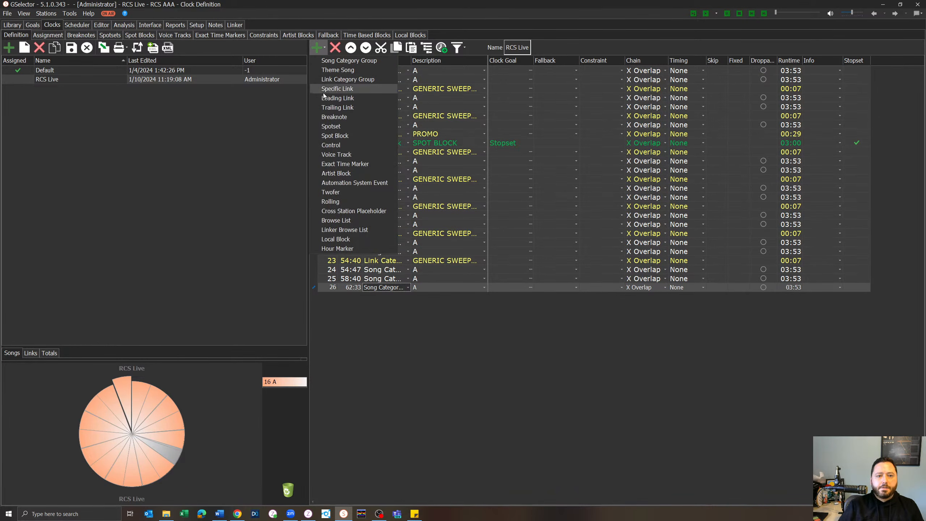
pyautogui.click(339, 77)
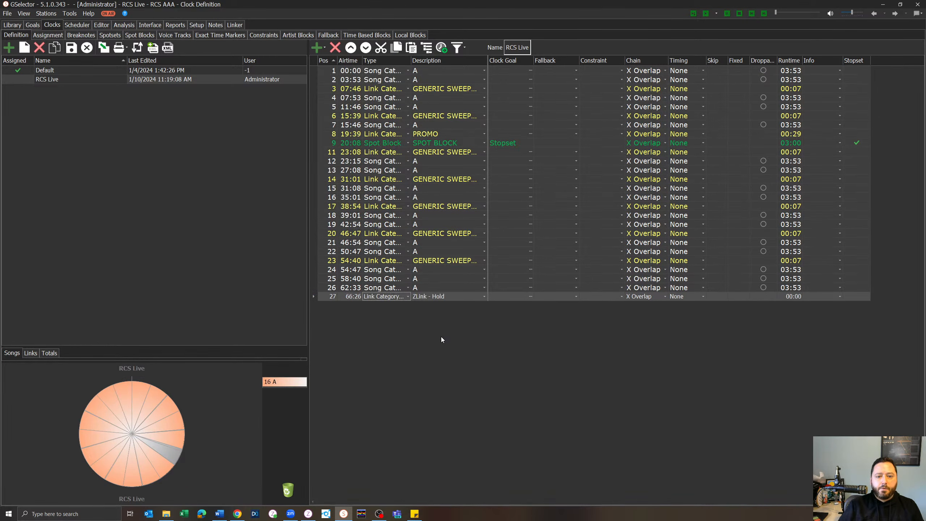
pyautogui.click(487, 297)
pyautogui.click(484, 296)
pyautogui.click(463, 328)
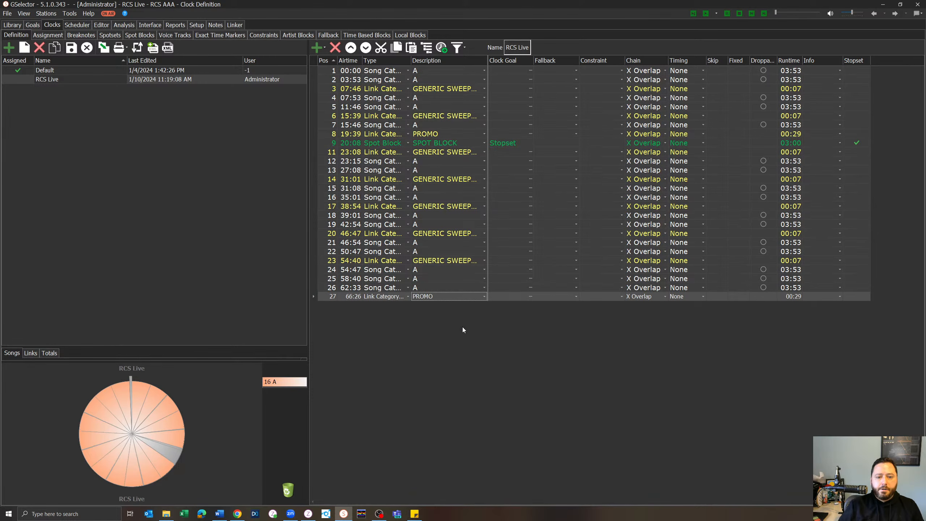
pyautogui.click(484, 296)
pyautogui.click(414, 312)
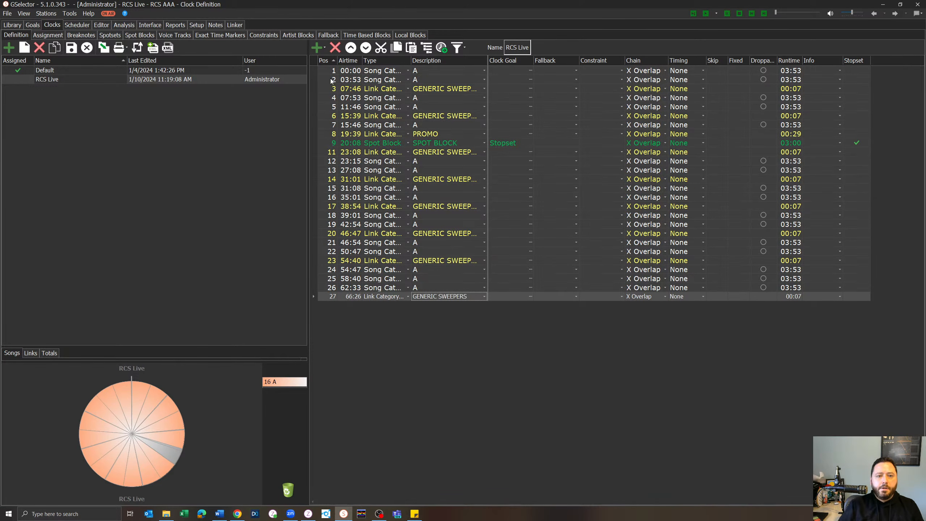
pyautogui.click(351, 47)
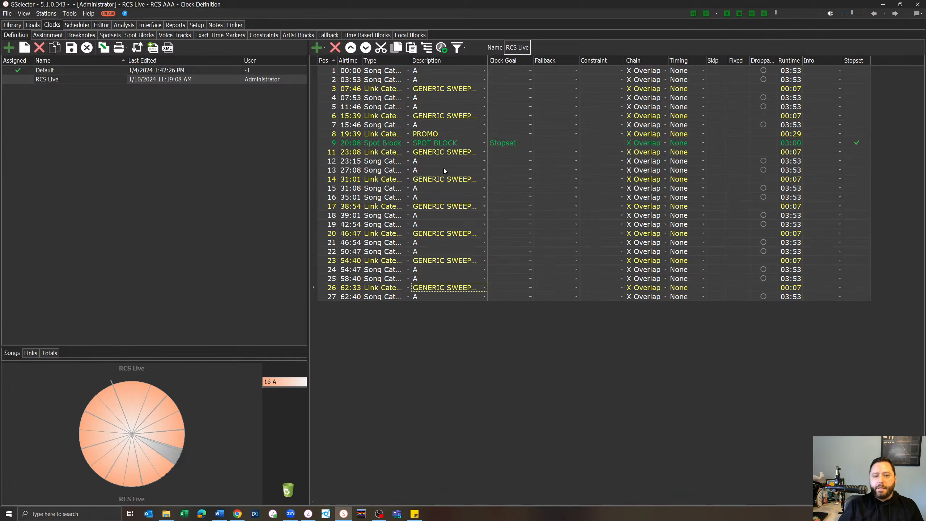
pyautogui.click(72, 50)
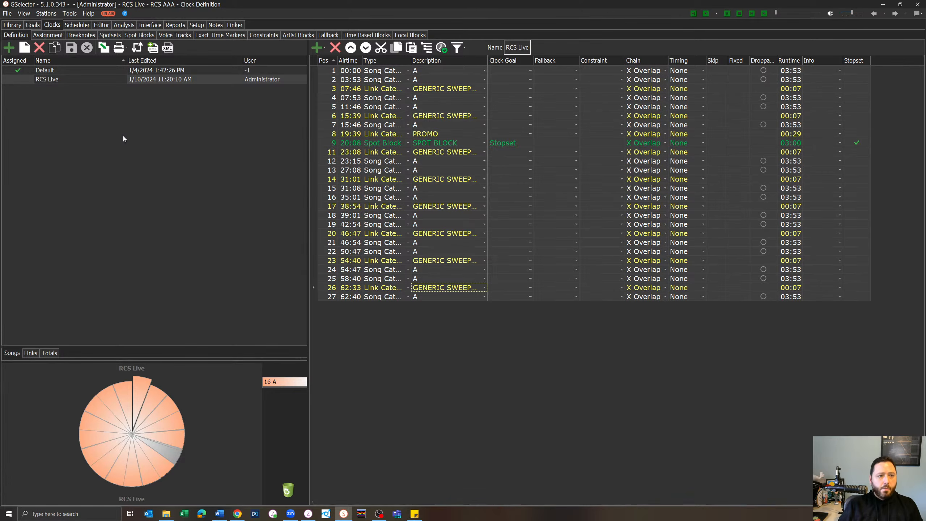
# Assign RCS Live from 12 AM through 11 PM, Monday through Sunday, and save the grid
pyautogui.click(45, 35)
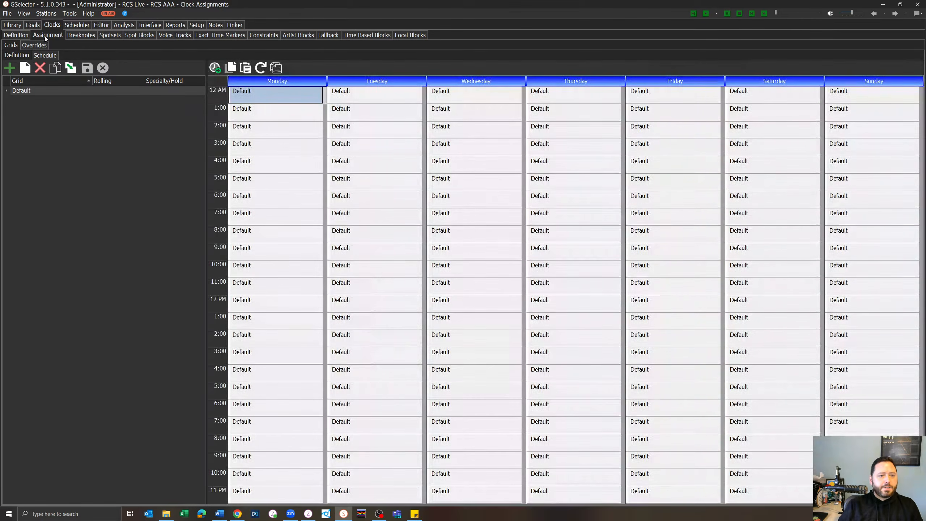
pyautogui.click(216, 68)
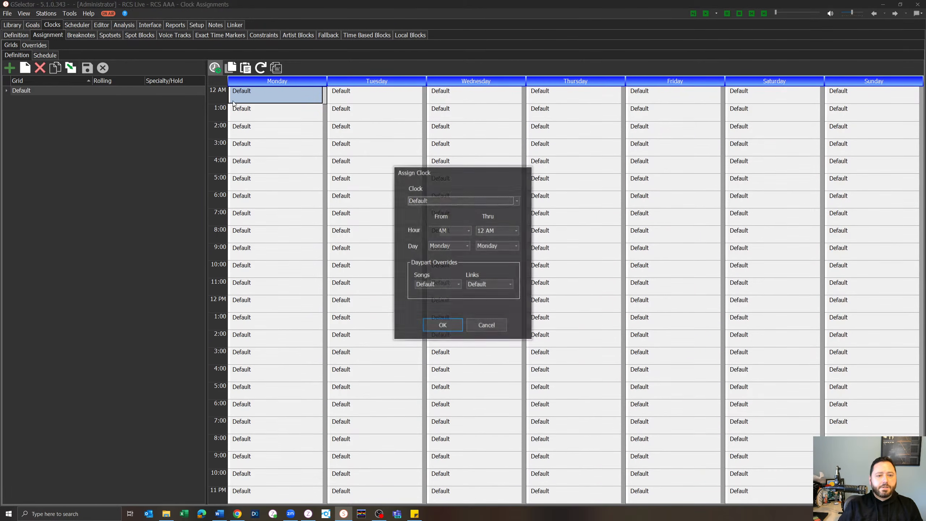
pyautogui.click(517, 201)
pyautogui.click(496, 218)
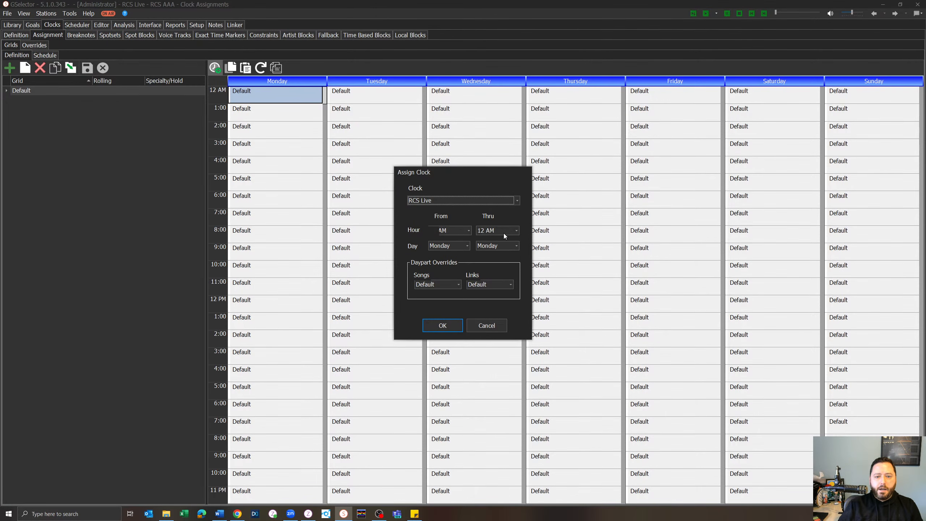
pyautogui.click(515, 230)
pyautogui.scroll(-4, 502, 296)
pyautogui.click(501, 294)
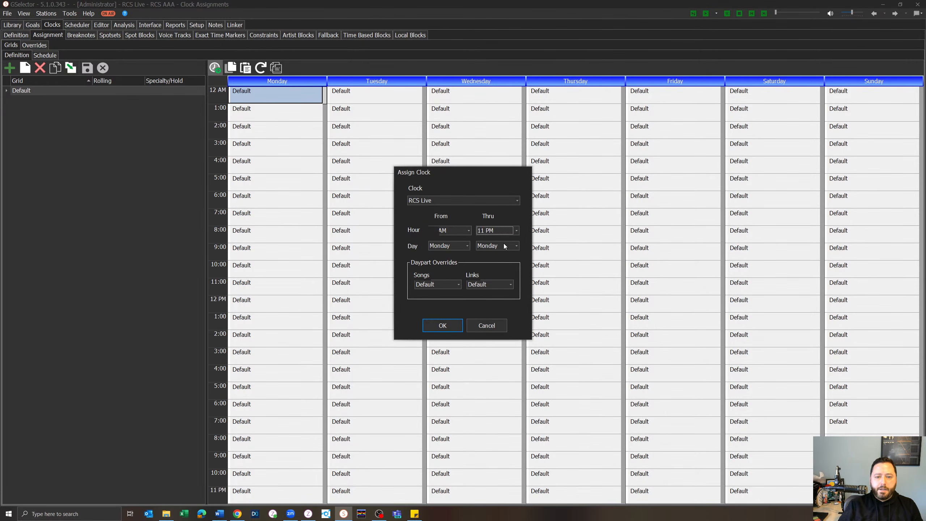
pyautogui.click(504, 247)
pyautogui.click(490, 309)
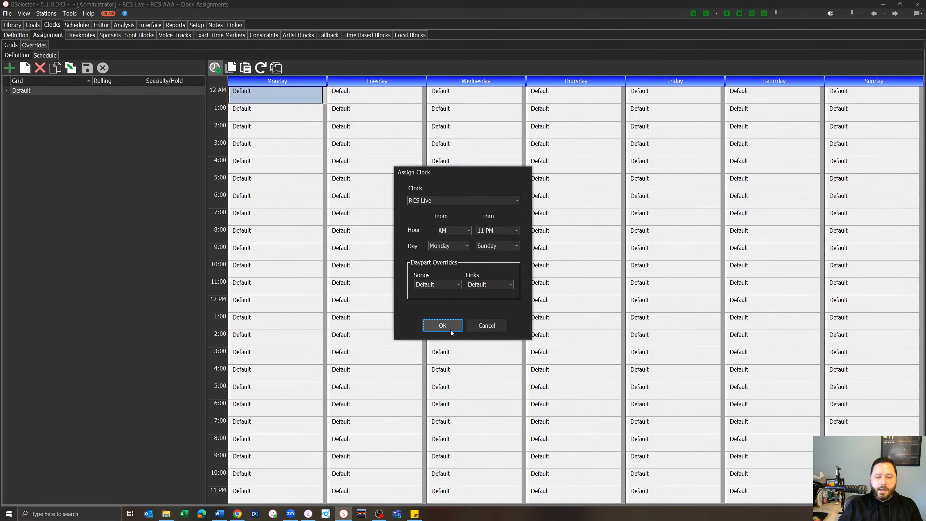
pyautogui.click(442, 326)
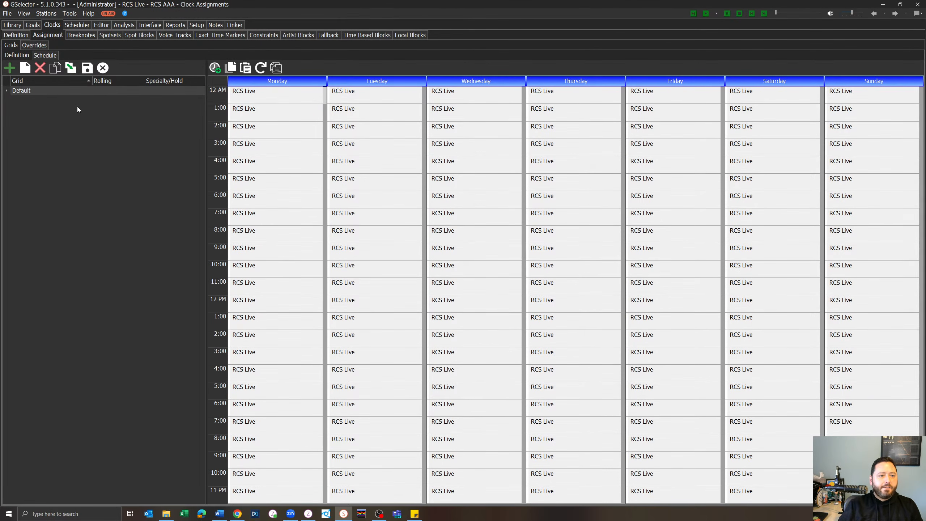
pyautogui.click(86, 69)
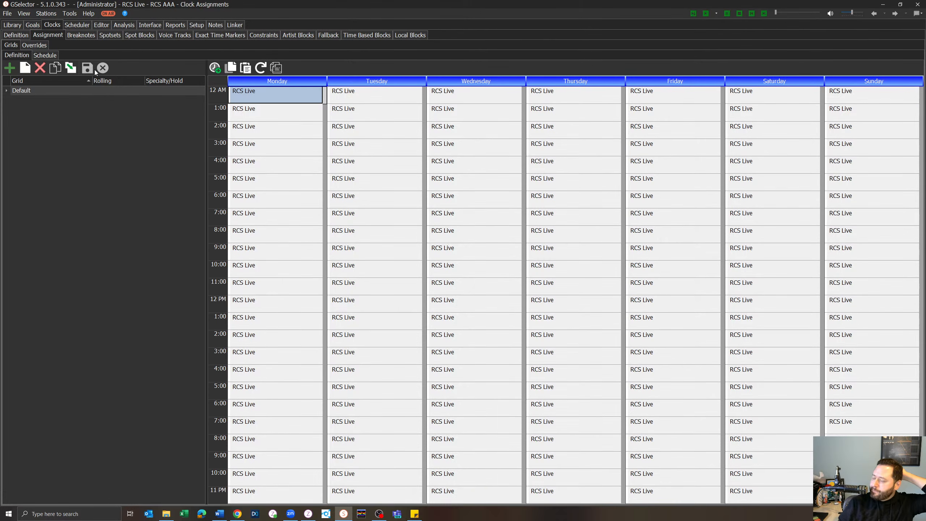
# Show the Linker's Link Goals category group pass order, listing GENERIC SWEEPERS and PROMO
pyautogui.click(234, 25)
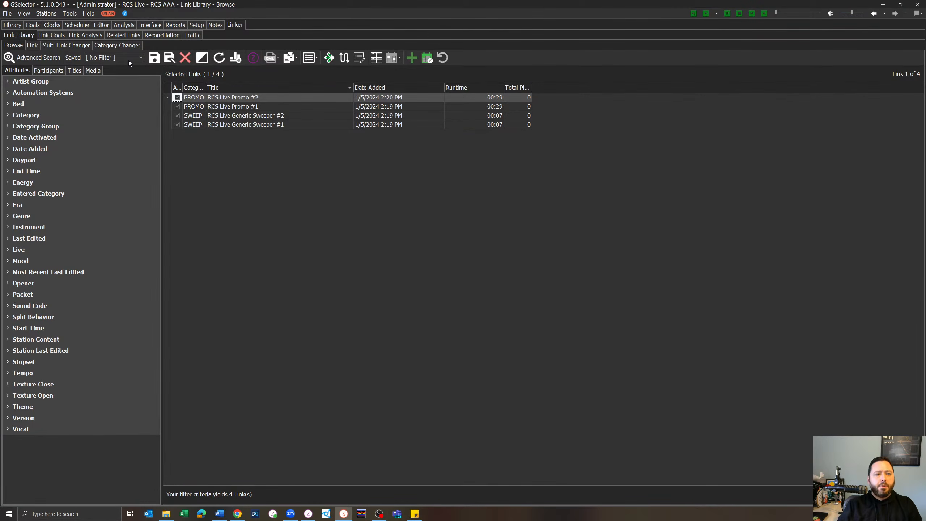
pyautogui.click(46, 36)
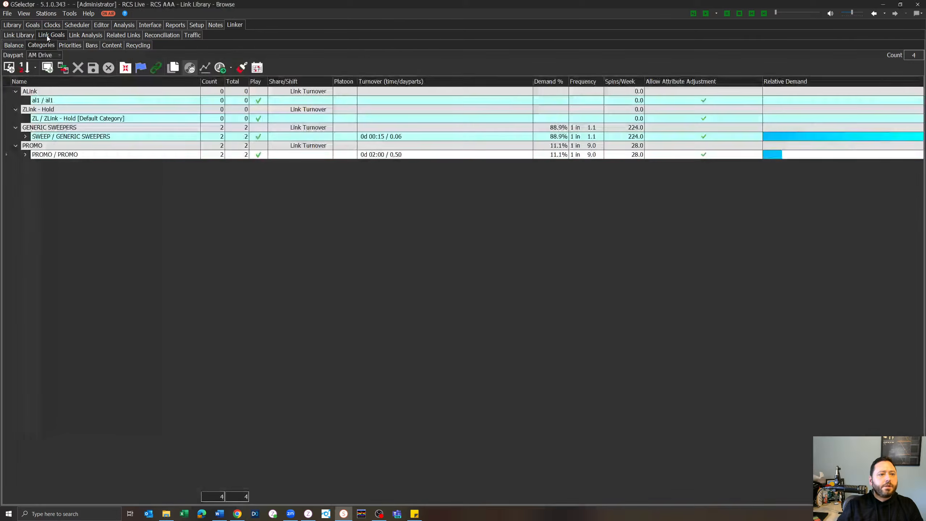
pyautogui.click(42, 45)
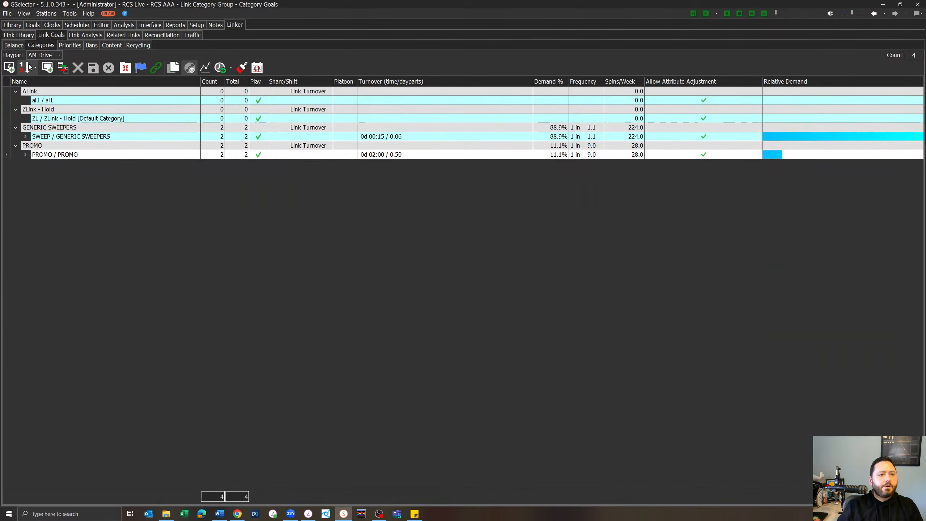
pyautogui.click(25, 68)
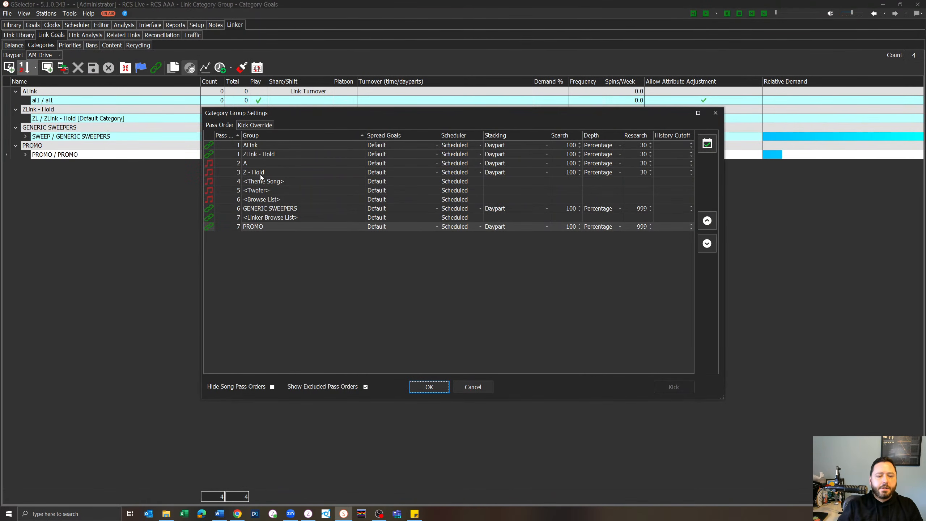
# Set PROMO's pass order to 1 and move ALink and ZLink - Hold down to pass 2
pyautogui.click(259, 228)
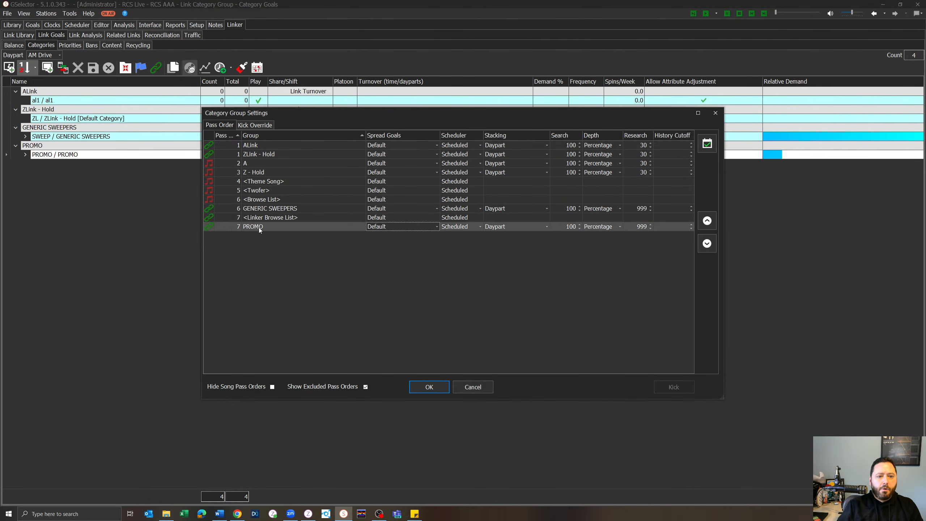
pyautogui.click(230, 227)
pyautogui.write('1')
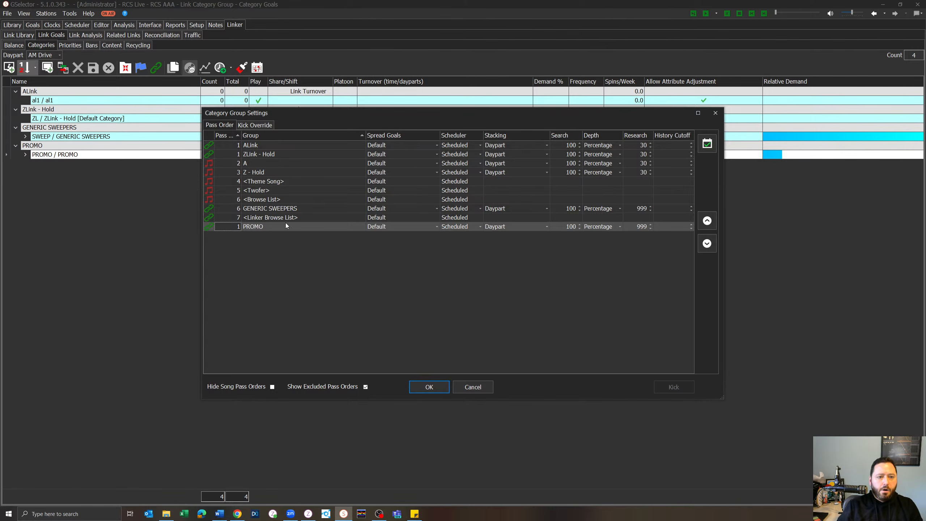
pyautogui.click(285, 224)
pyautogui.click(263, 145)
pyautogui.click(707, 244)
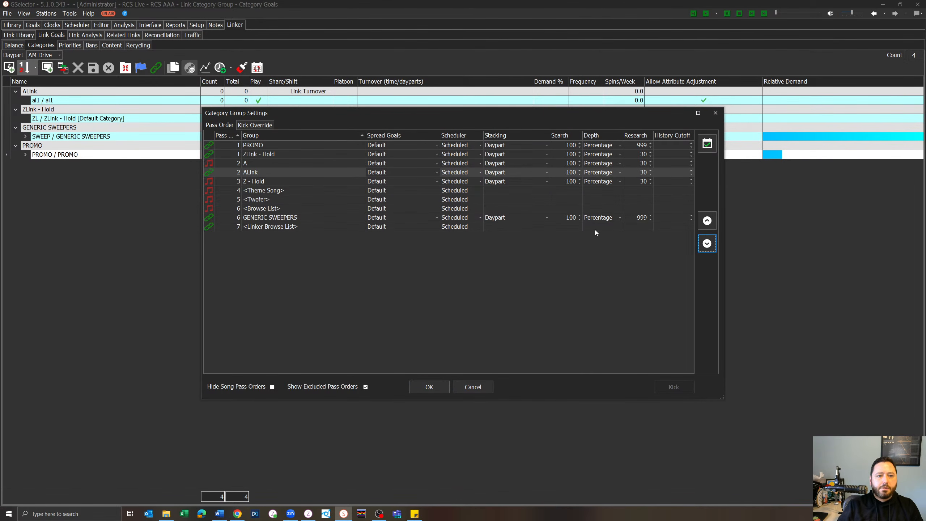
pyautogui.click(260, 151)
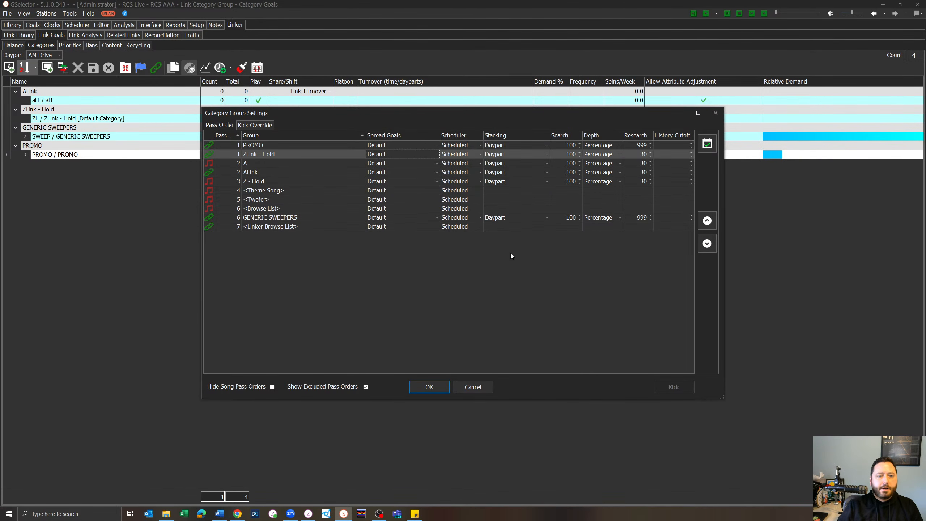
pyautogui.click(699, 248)
# Disable PROMO's spread goals, make it Slotted, and view its Kick Override grid
pyautogui.click(272, 145)
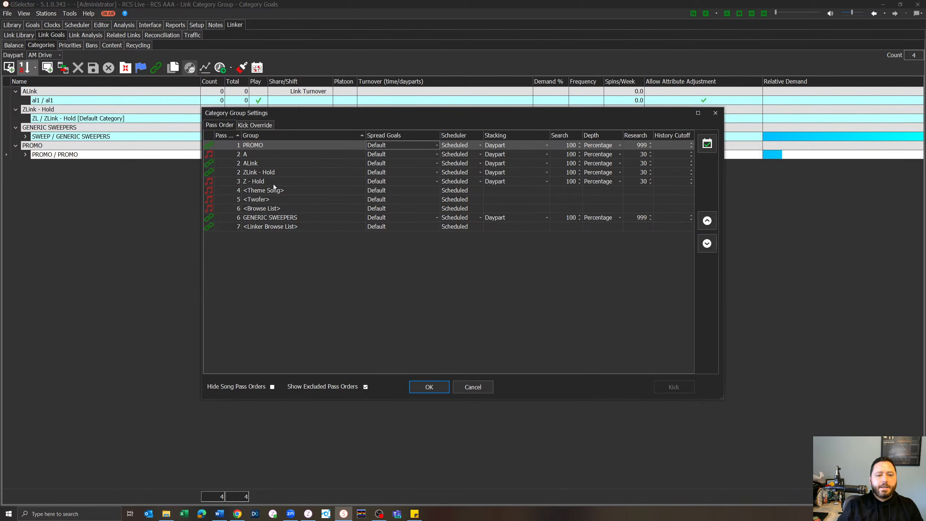
pyautogui.click(439, 144)
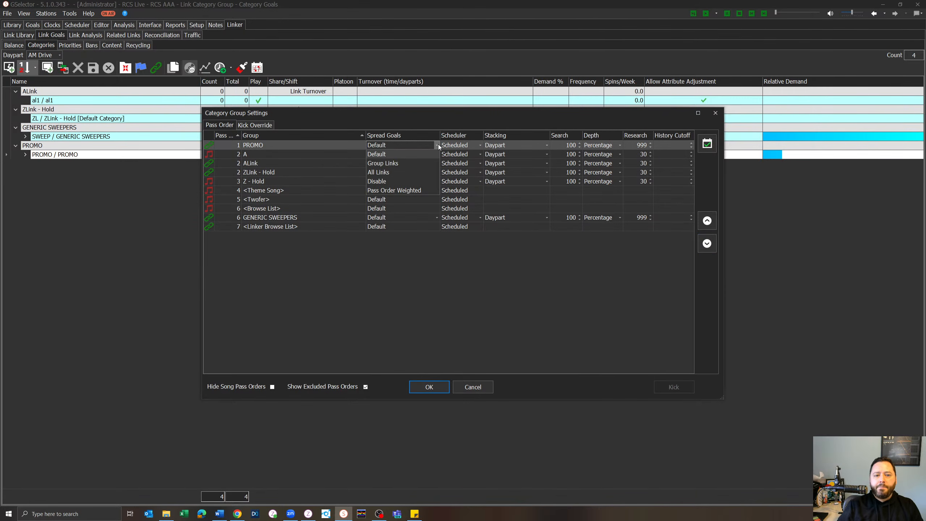
pyautogui.click(418, 180)
pyautogui.click(500, 144)
pyautogui.click(479, 145)
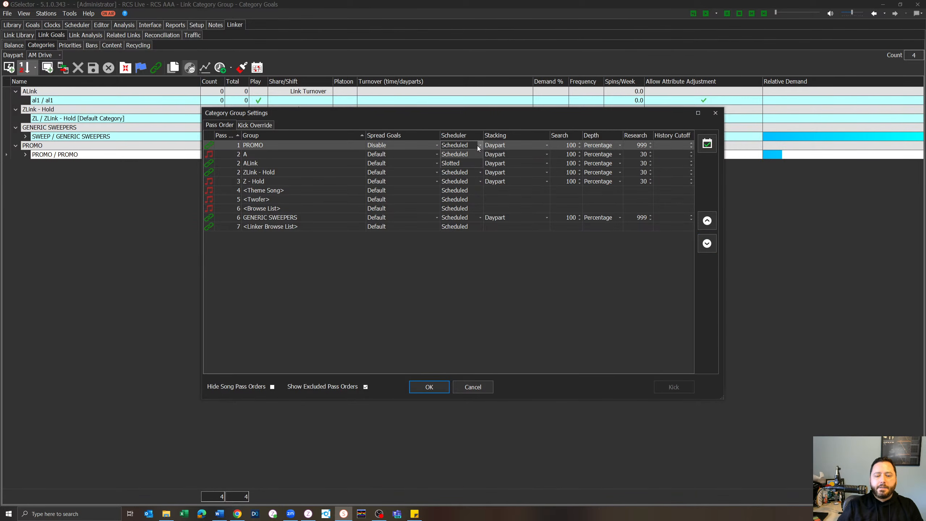
pyautogui.click(466, 163)
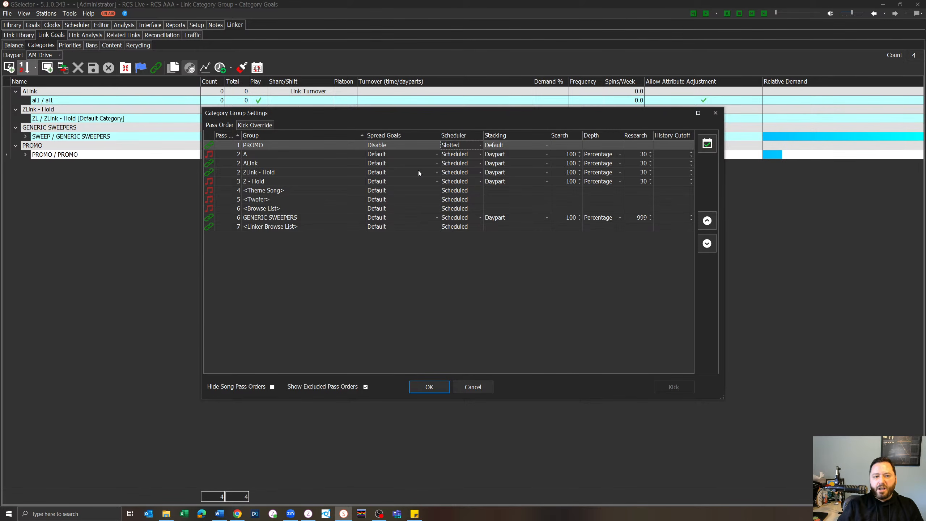
pyautogui.click(264, 126)
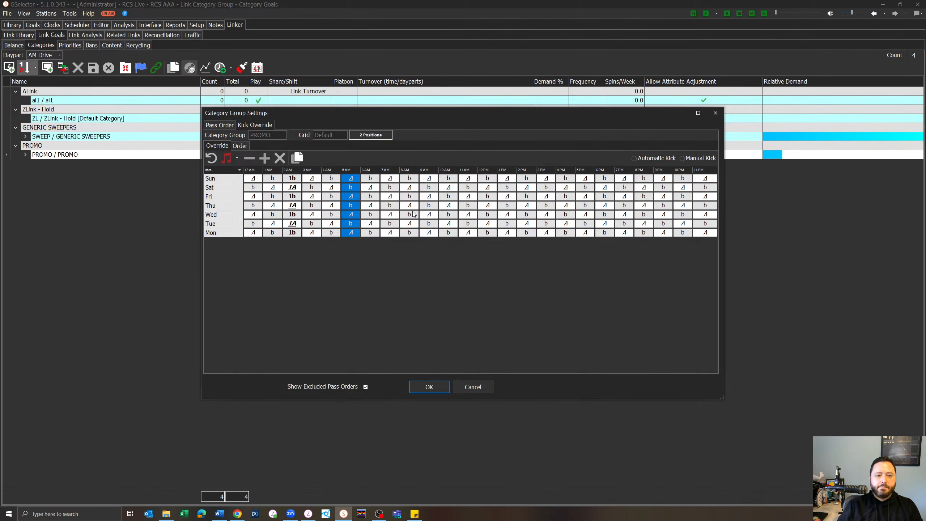
# Accept the category group pass settings and save the link category goals
pyautogui.click(221, 125)
pyautogui.click(424, 387)
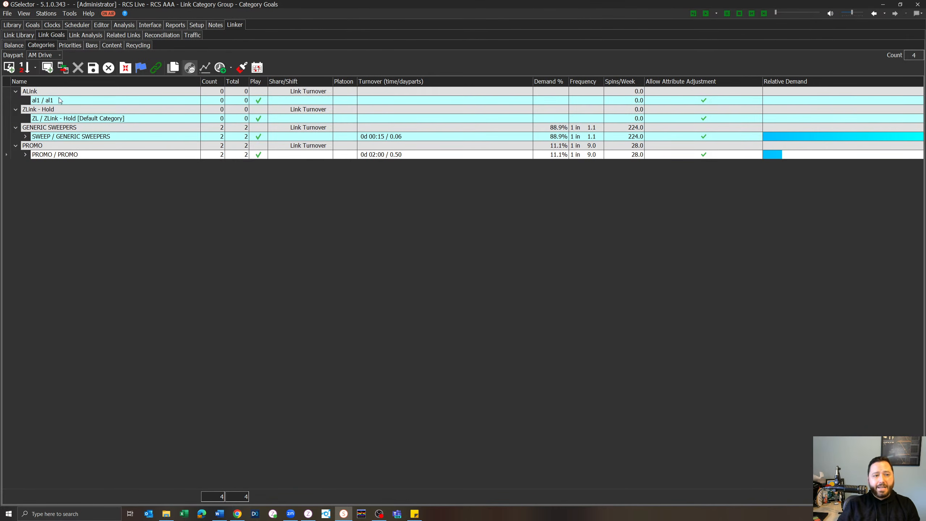
pyautogui.click(91, 71)
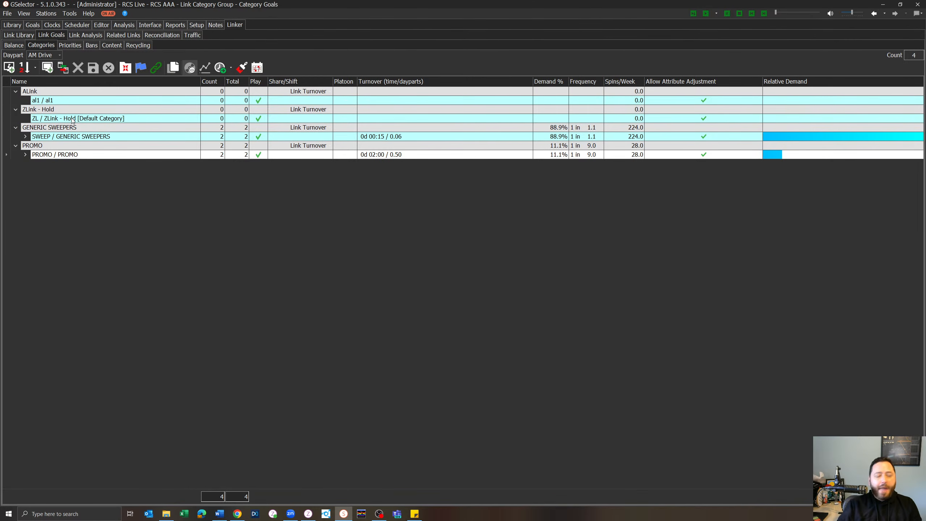
# Schedule the RCS Live log for Thursday 1/11/24 in the Scheduler
pyautogui.click(79, 24)
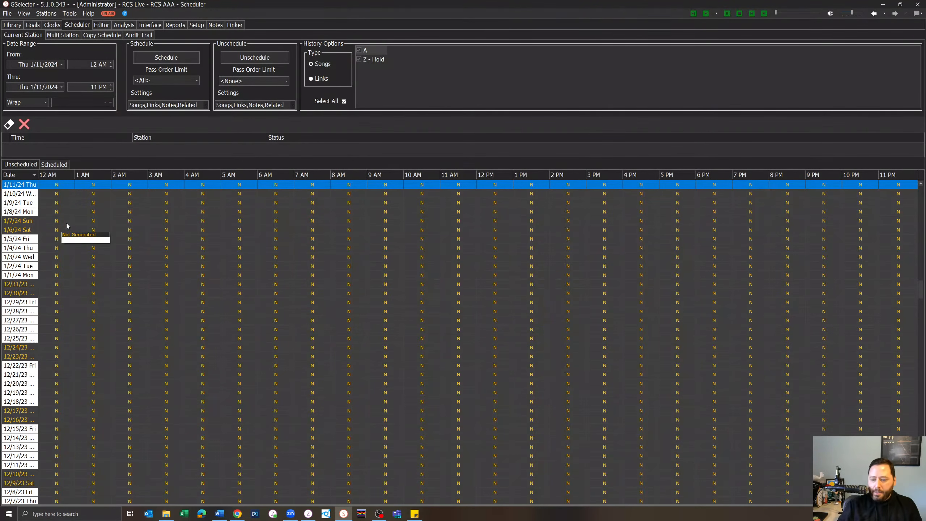
pyautogui.click(19, 185)
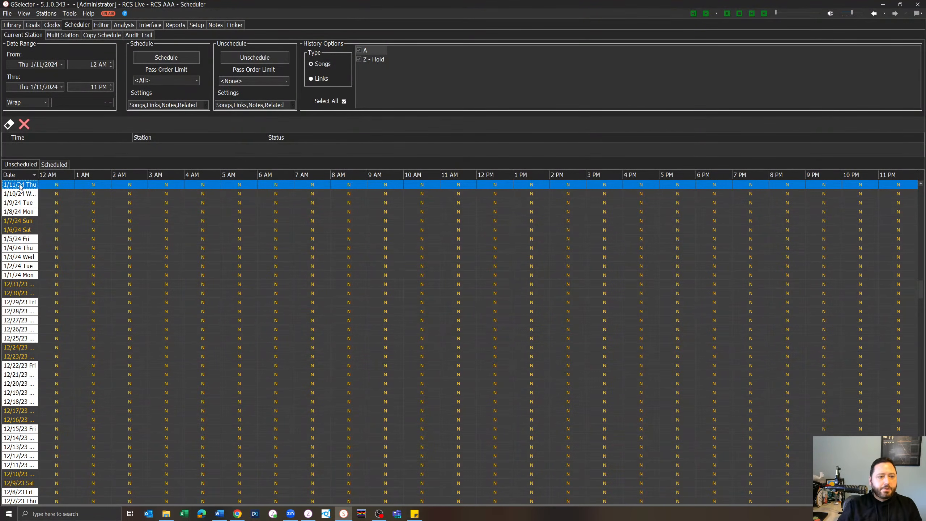
pyautogui.click(157, 57)
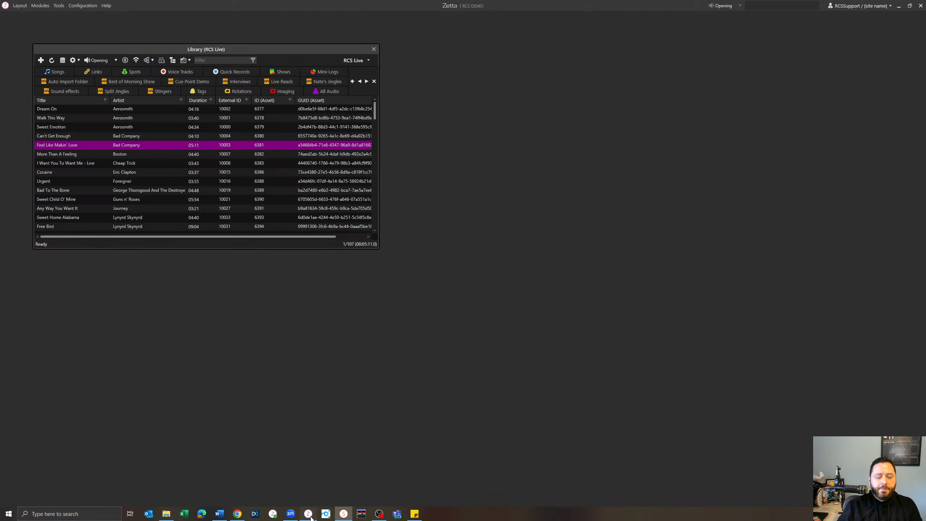
pyautogui.click(308, 514)
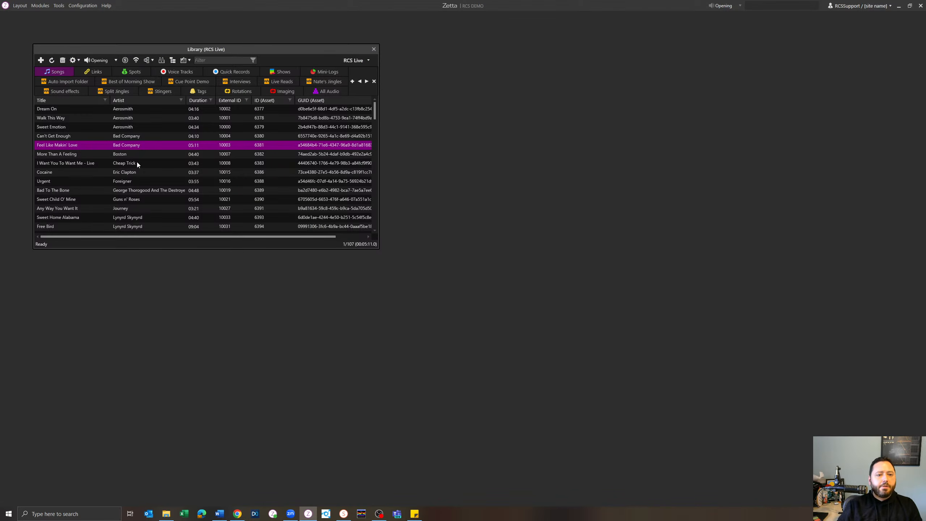
# Check Zetta's RCS Live links, including Generic Sweeper #2 and Promo #2
pyautogui.click(220, 127)
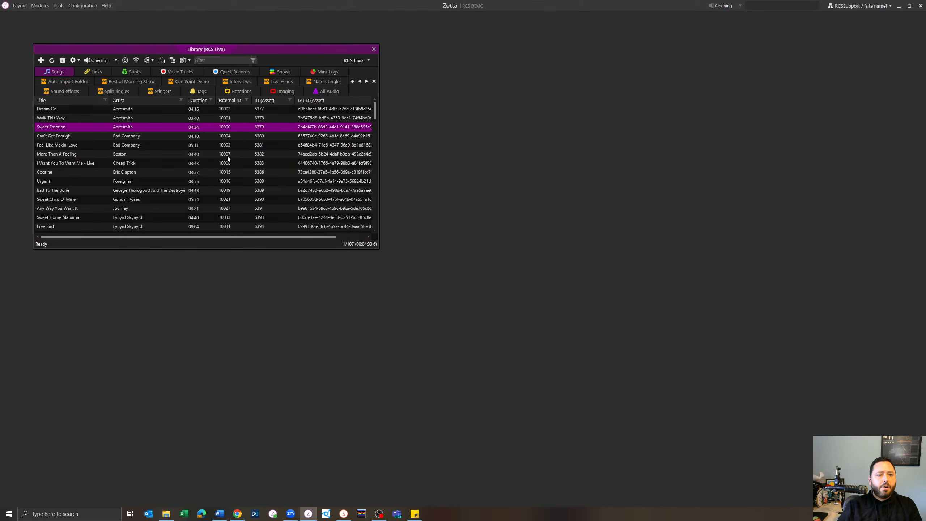
pyautogui.click(364, 61)
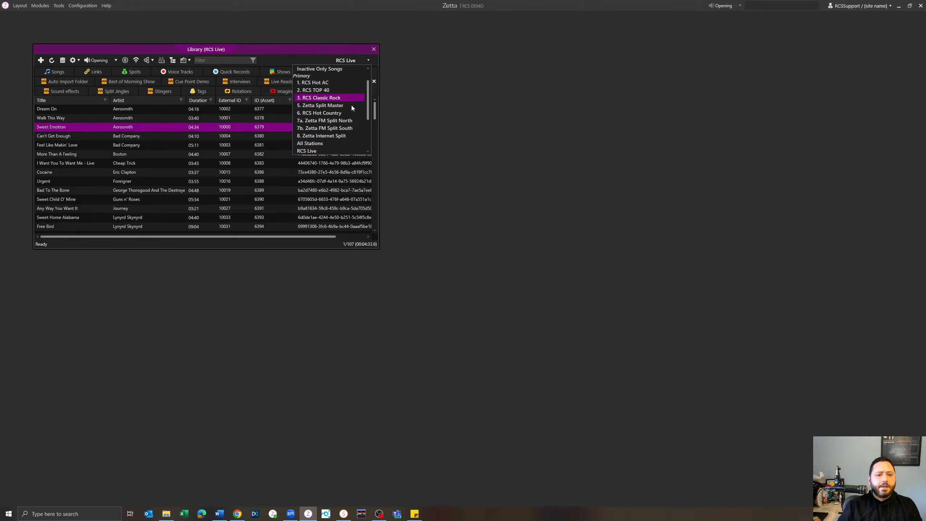
pyautogui.click(271, 190)
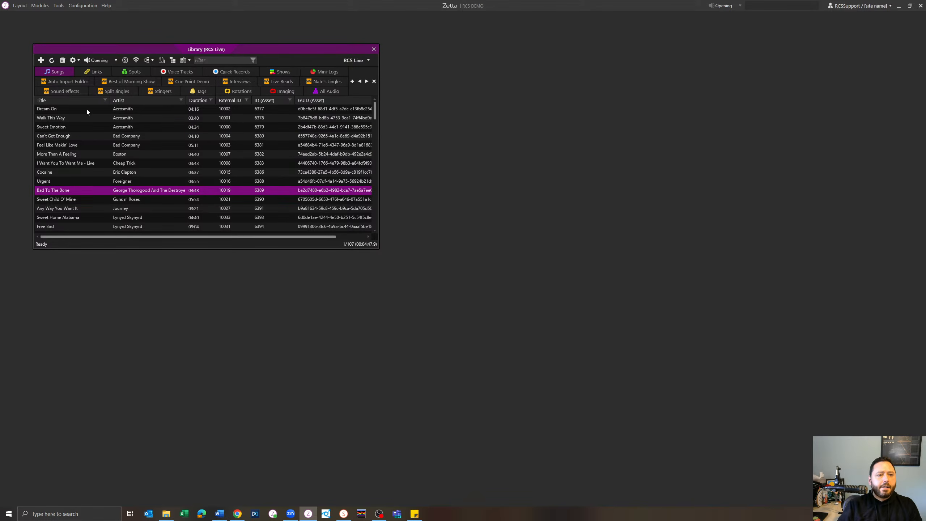
pyautogui.click(94, 76)
pyautogui.scroll(-10, 240, 183)
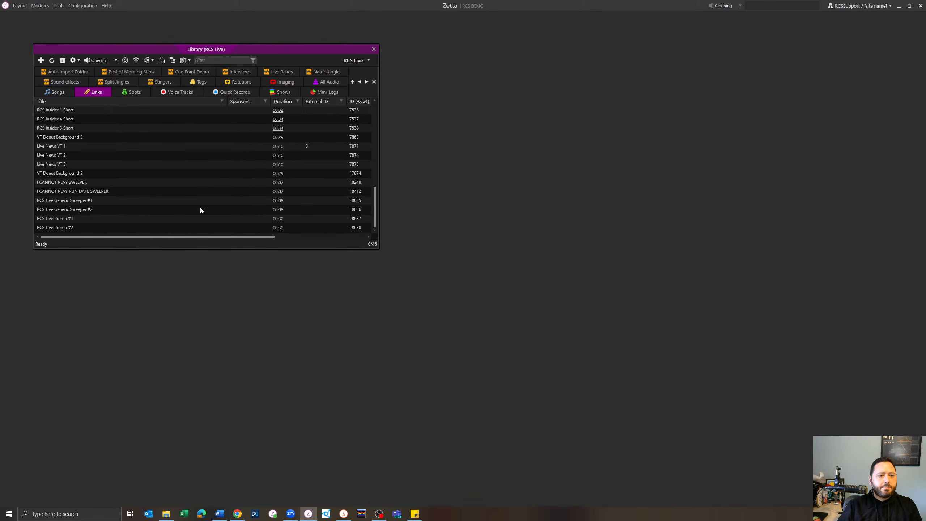
pyautogui.click(153, 228)
pyautogui.click(71, 211)
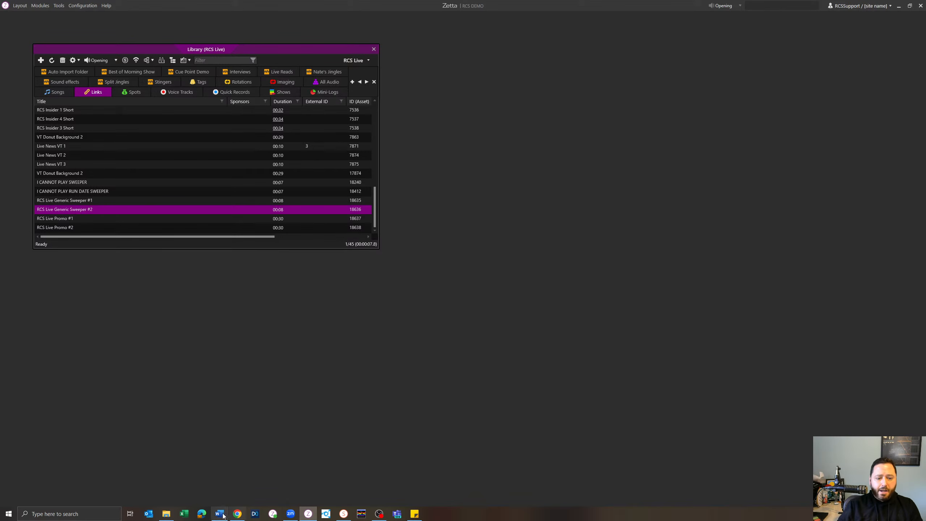
pyautogui.moveTo(239, 516)
pyautogui.click(241, 485)
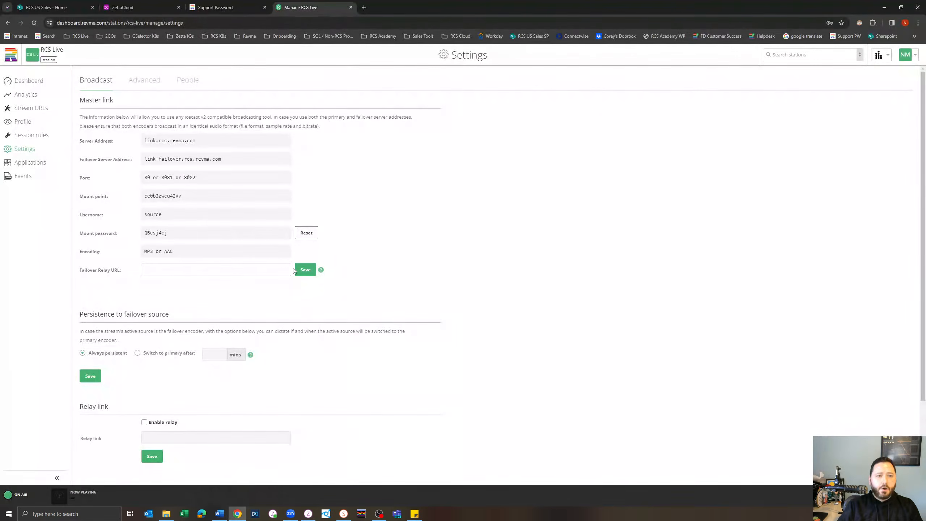
# Bring up the ZettaCloud page and close the Support Password page
pyautogui.click(144, 7)
pyautogui.click(285, 141)
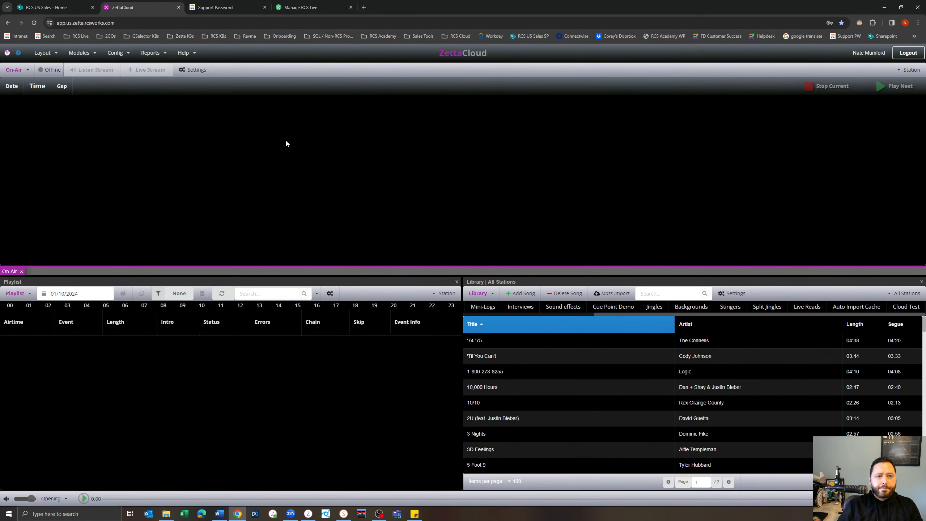
pyautogui.click(265, 7)
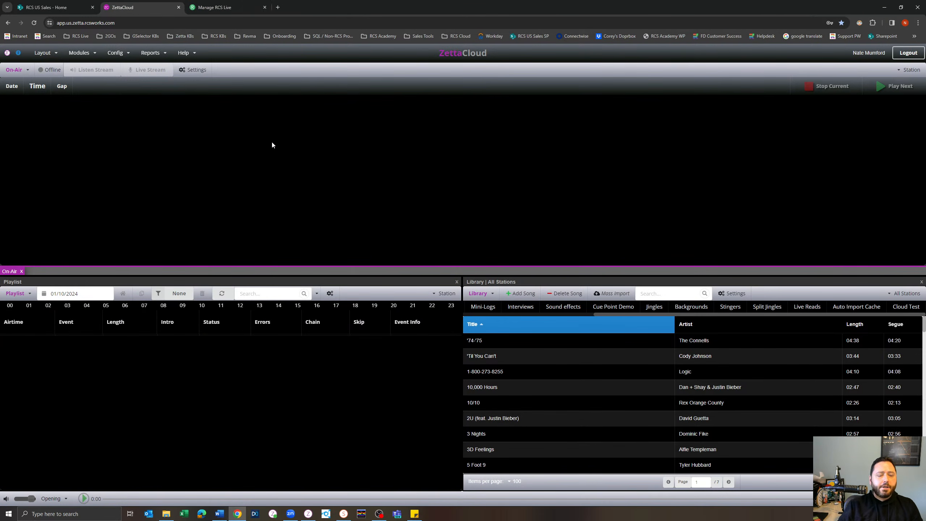
# Open RCS Live's station config on the Players tab and add a new player
pyautogui.click(123, 54)
pyautogui.click(125, 64)
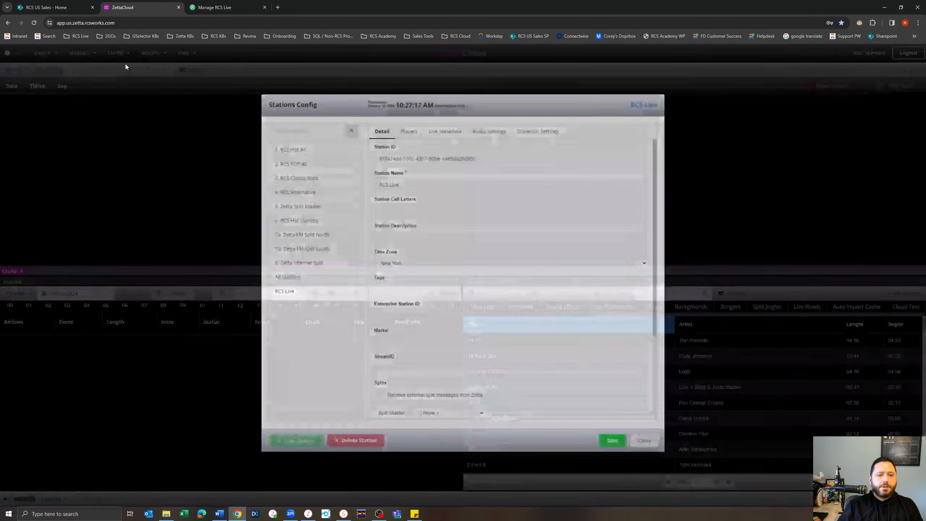
pyautogui.click(288, 297)
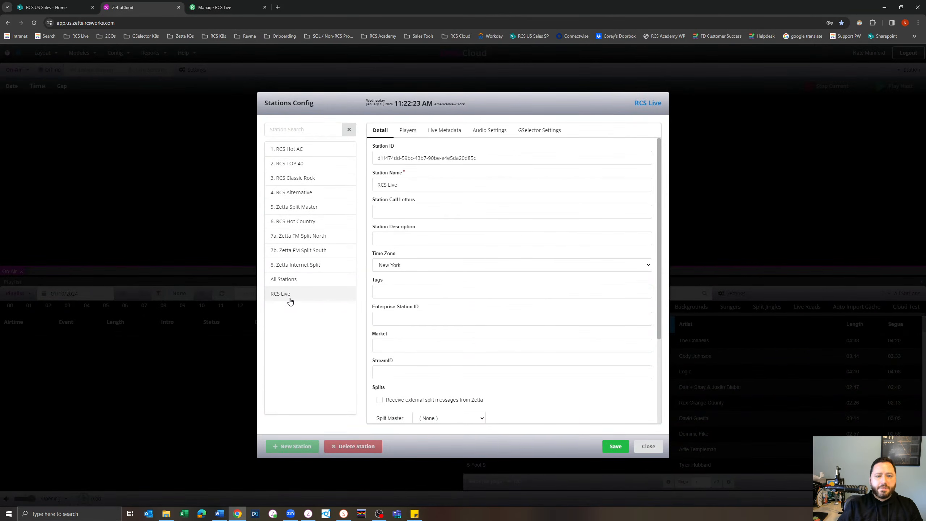
pyautogui.scroll(-3, 459, 254)
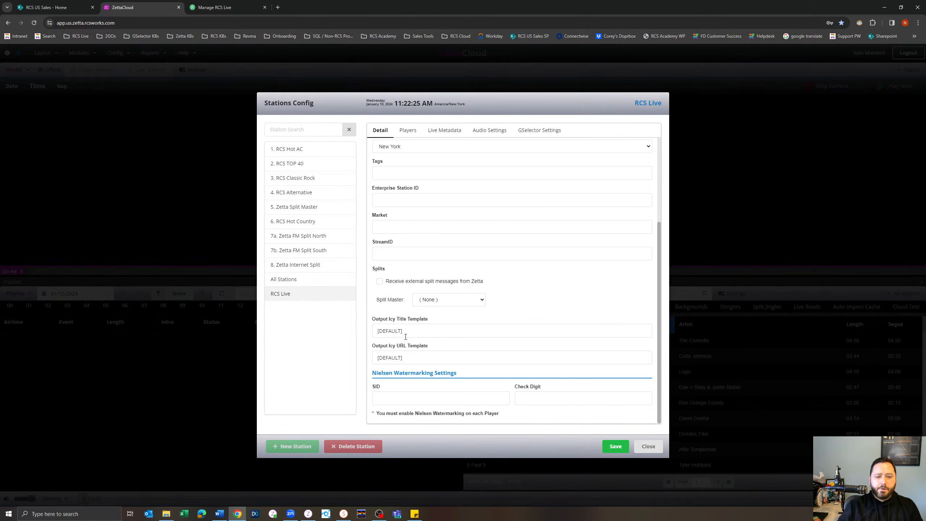
pyautogui.click(408, 131)
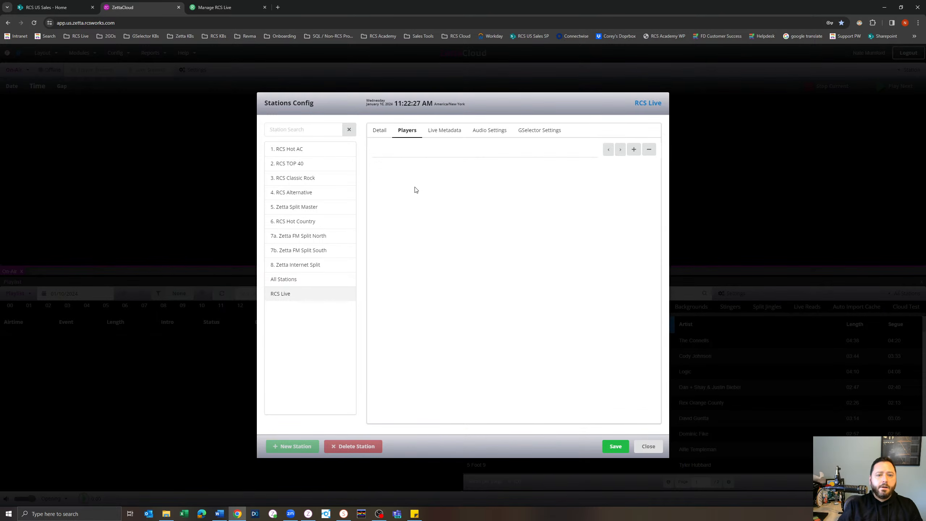
pyautogui.click(633, 151)
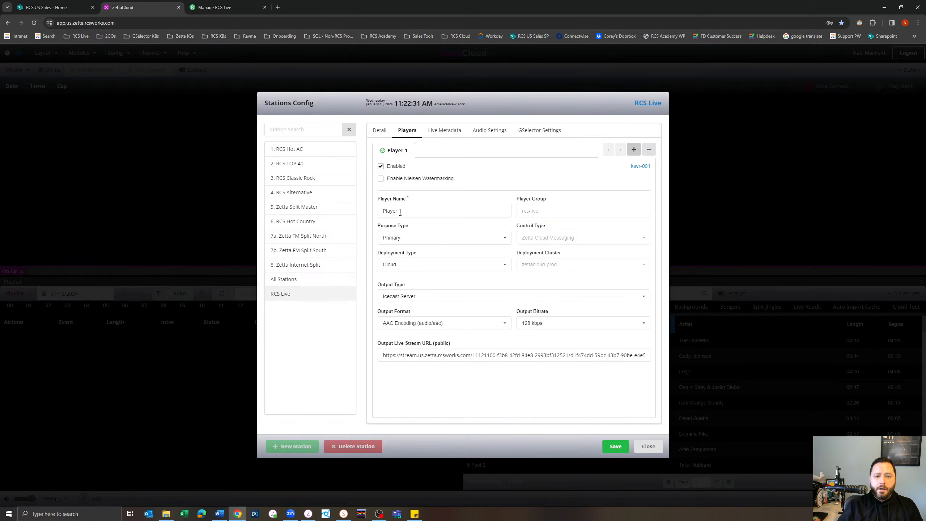
# Set the player output to Icecast Client, enter the output login, and paste the password
pyautogui.click(460, 297)
pyautogui.click(433, 323)
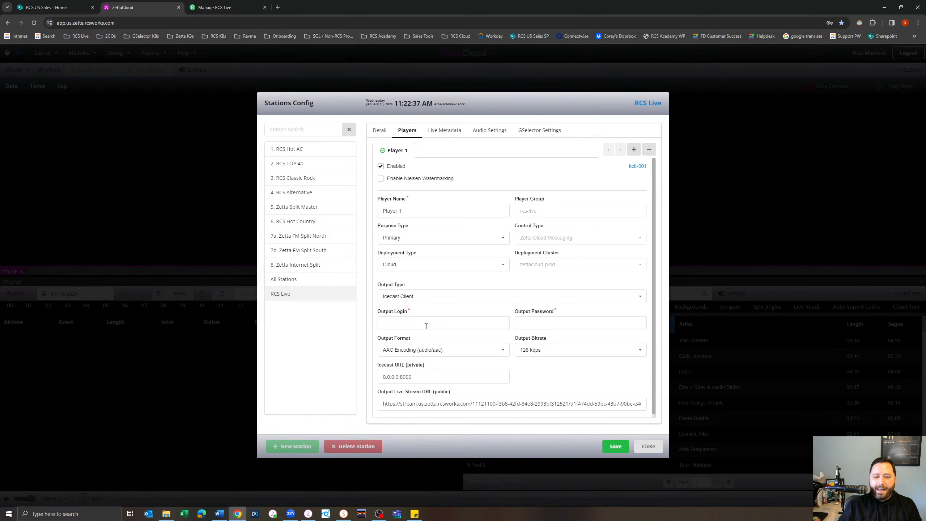
pyautogui.click(426, 325)
pyautogui.write('Source')
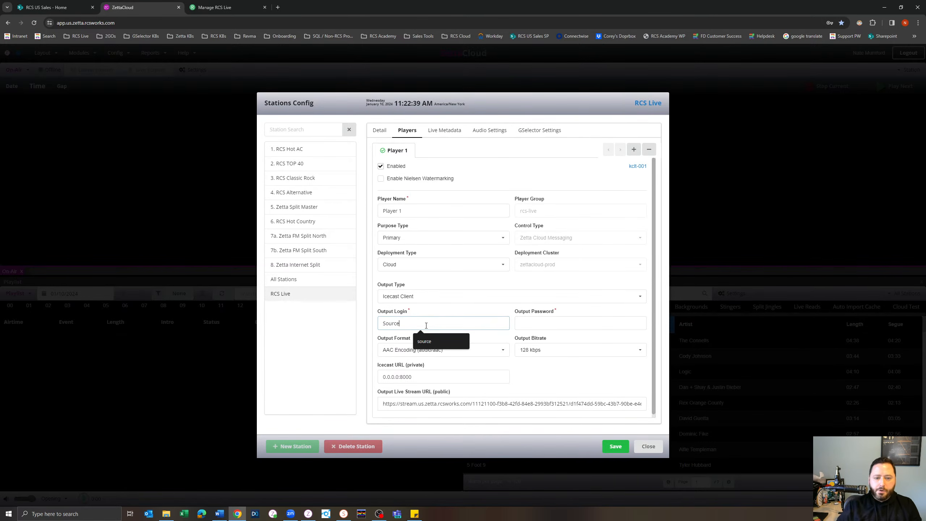
pyautogui.press('Tab')
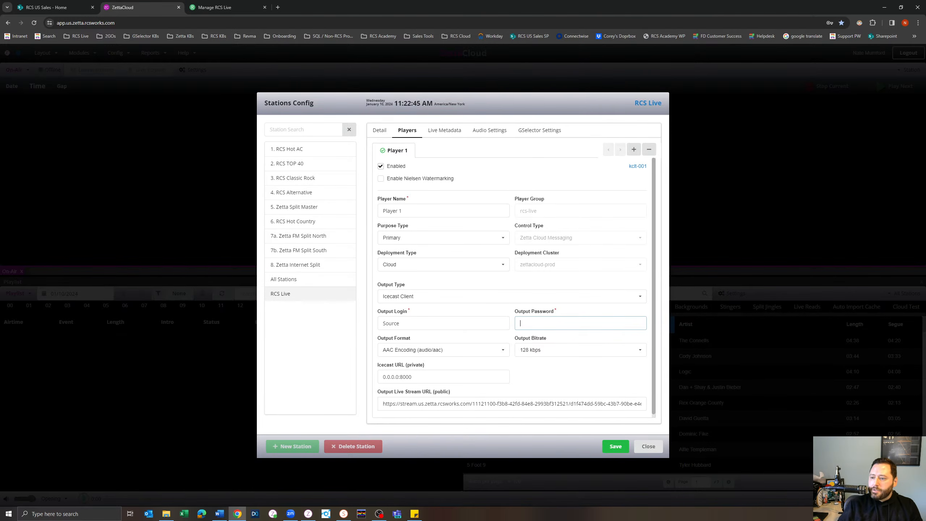
pyautogui.hotkey('alt', 'Tab')
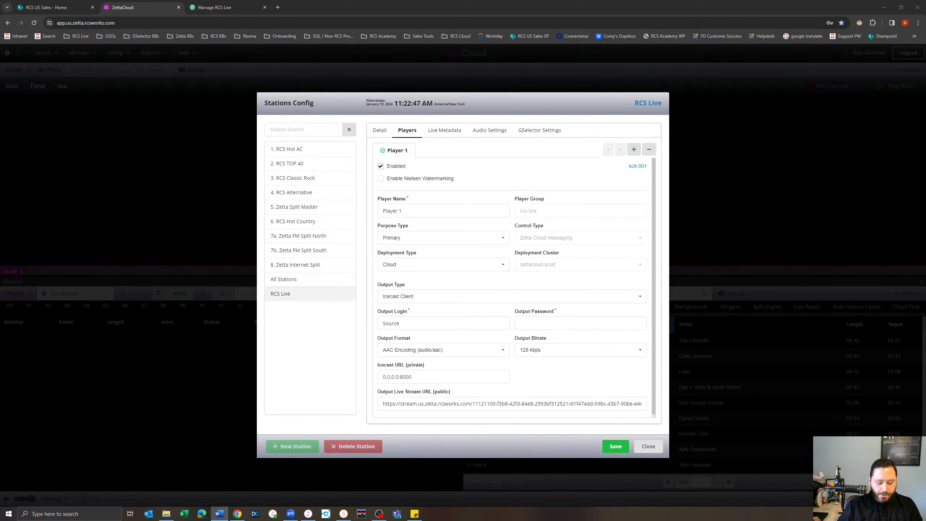
pyautogui.click(574, 324)
pyautogui.hotkey('ctrl', 'v')
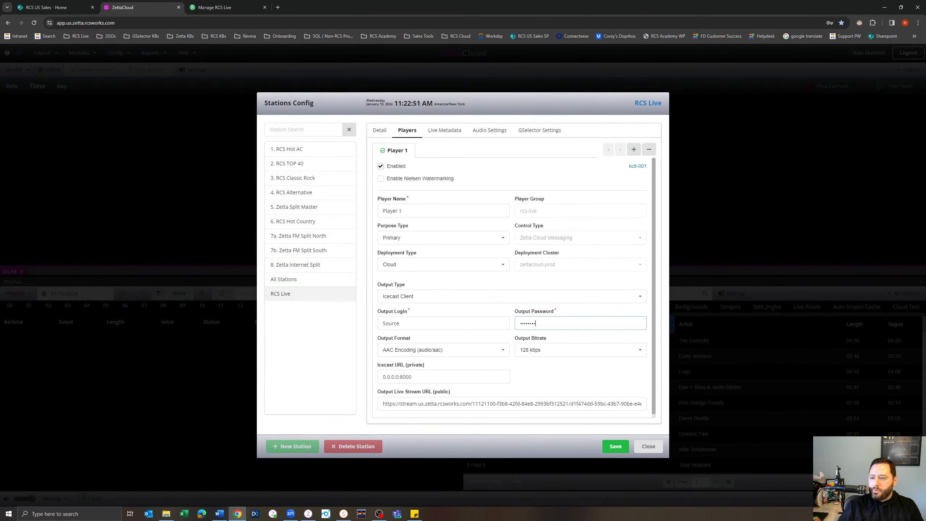
# Replace the Icecast URL and public live stream URL with the copied addresses, then save
pyautogui.hotkey('alt', 'Tab')
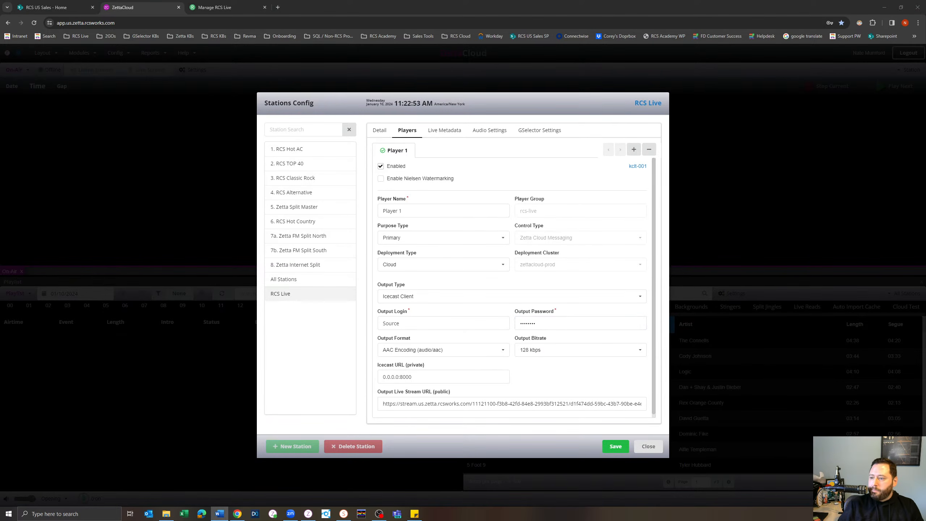
pyautogui.tripleClick(408, 377)
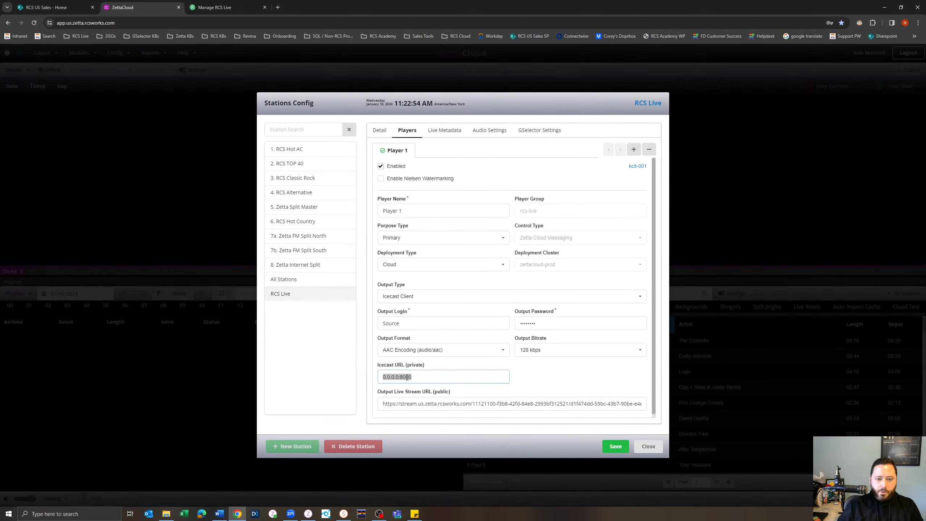
pyautogui.write('https://link.rcs.revma.com:8081/ce0b3zwcu42vv')
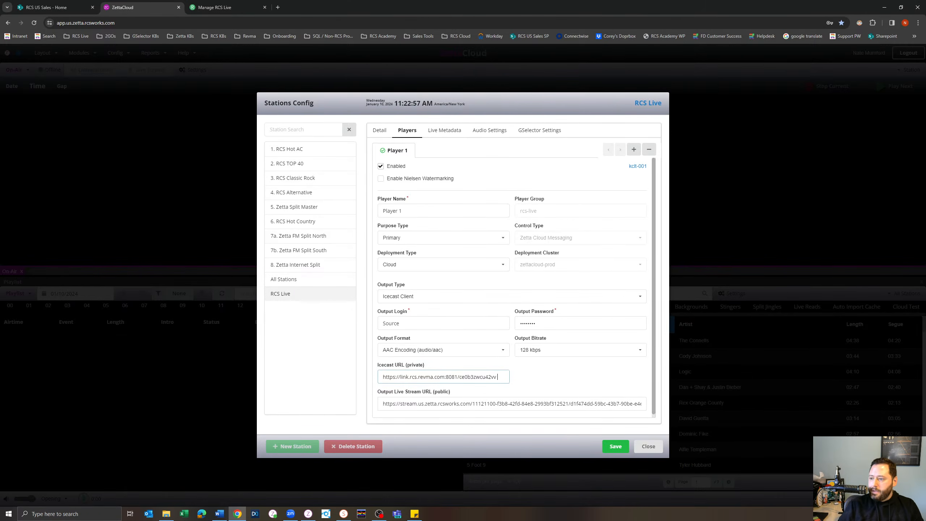
pyautogui.hotkey('alt', 'Tab')
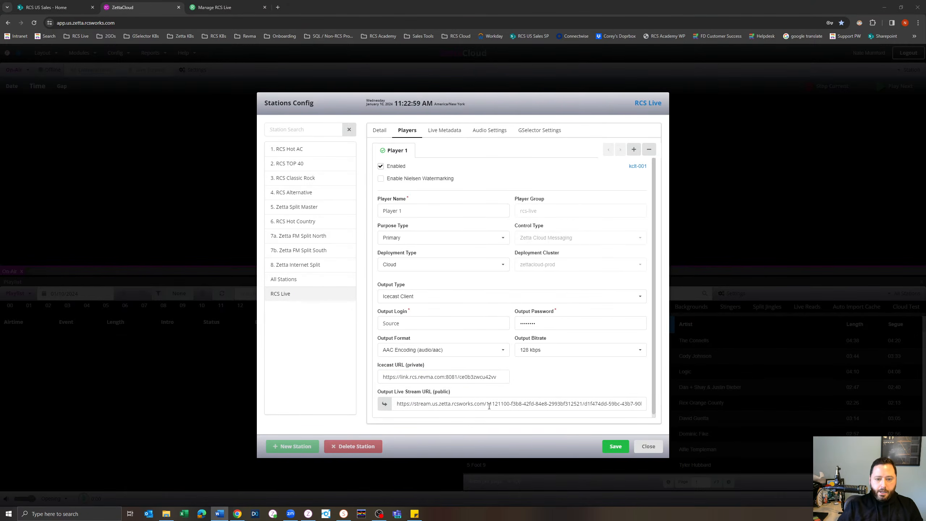
pyautogui.tripleClick(479, 405)
pyautogui.write('https://stream.rcs.revma.com/ce0b3zwcu42vv')
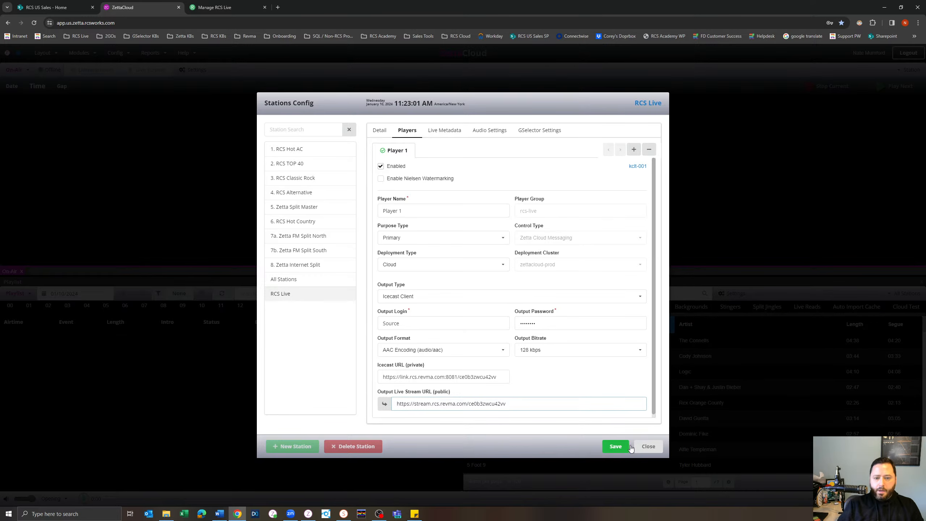
pyautogui.click(615, 447)
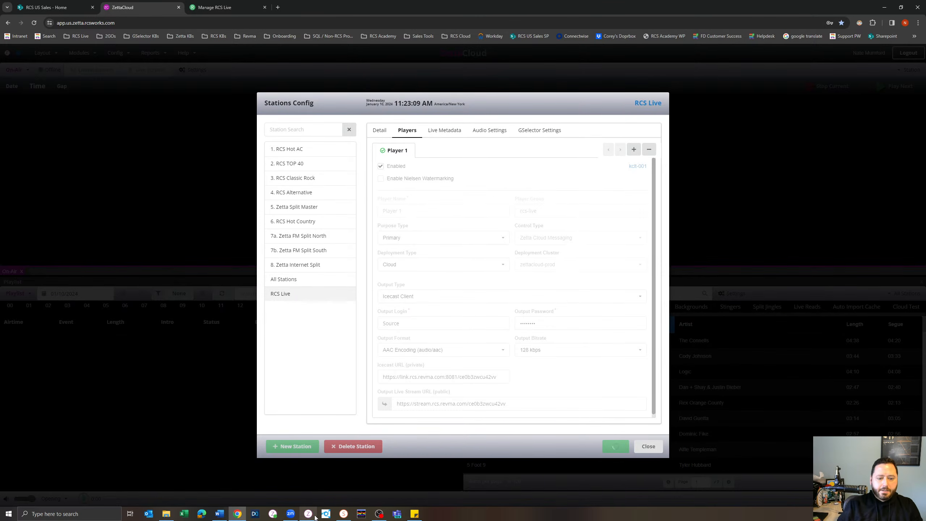
pyautogui.click(343, 515)
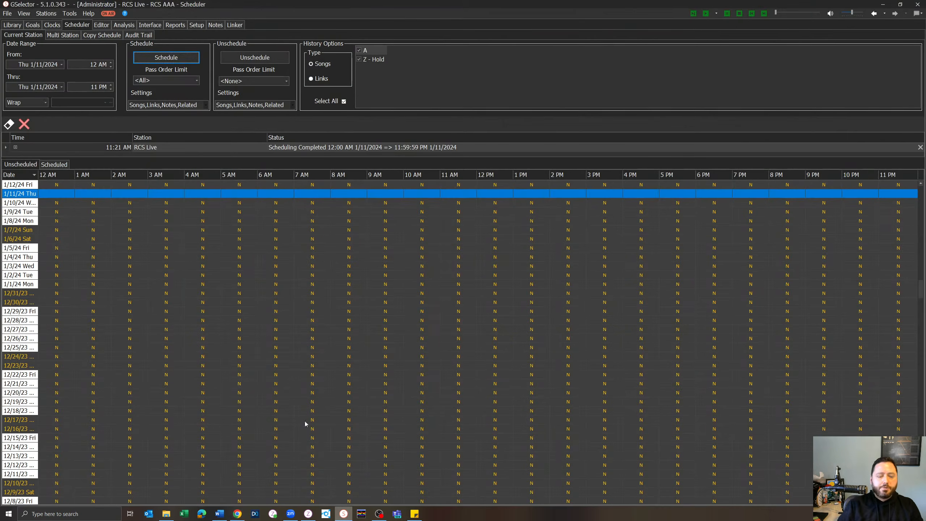
# Open the 1/11/24 log in the Editor and inspect Take Me Home Tonight, American Pie and Hard To Handle
pyautogui.doubleClick(62, 194)
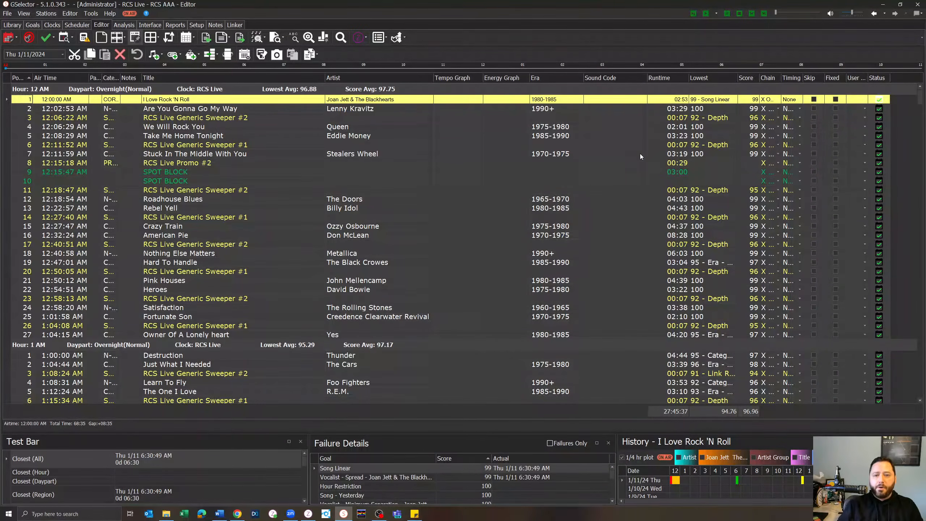
pyautogui.click(568, 134)
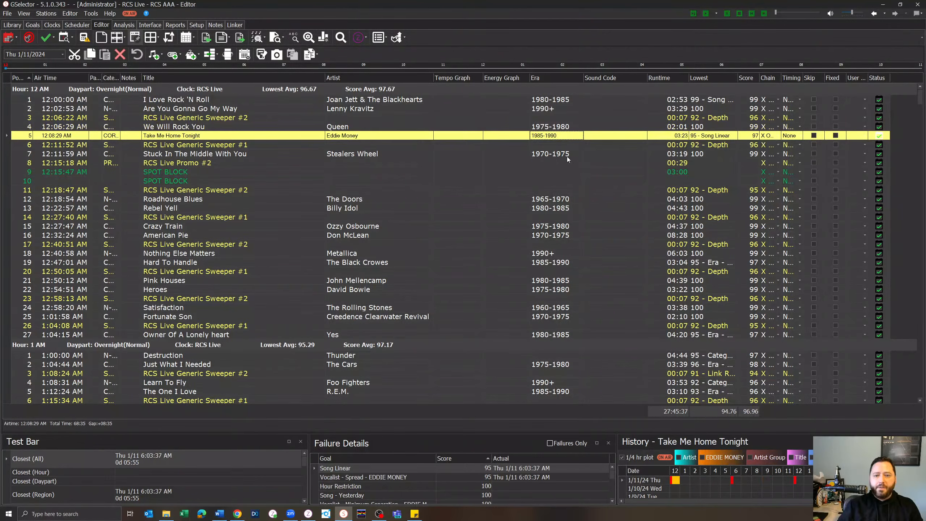
pyautogui.click(567, 155)
pyautogui.click(564, 200)
pyautogui.click(562, 209)
pyautogui.click(556, 236)
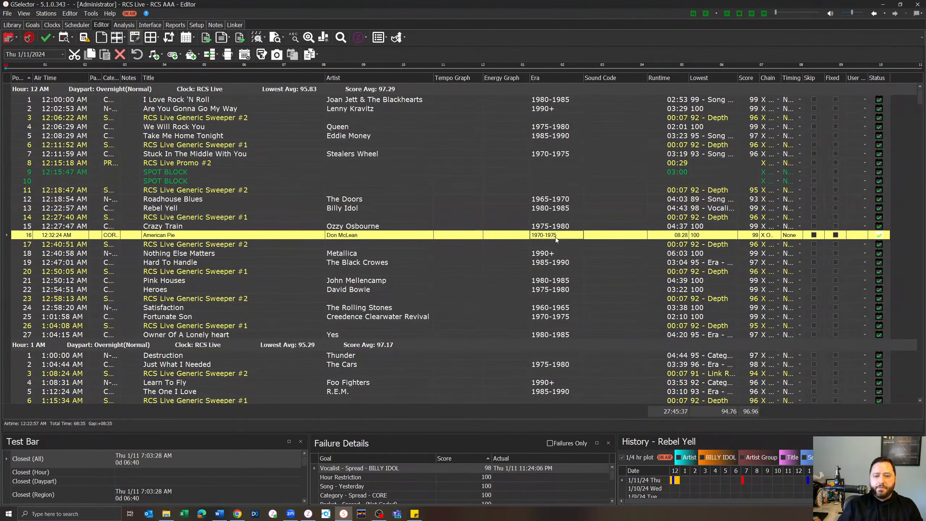
pyautogui.click(563, 254)
pyautogui.click(561, 262)
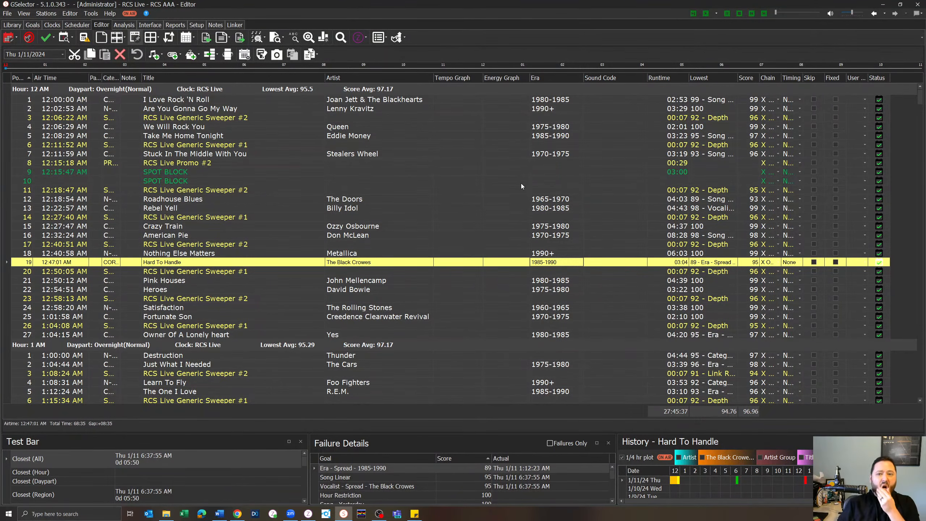
pyautogui.rightClick(411, 79)
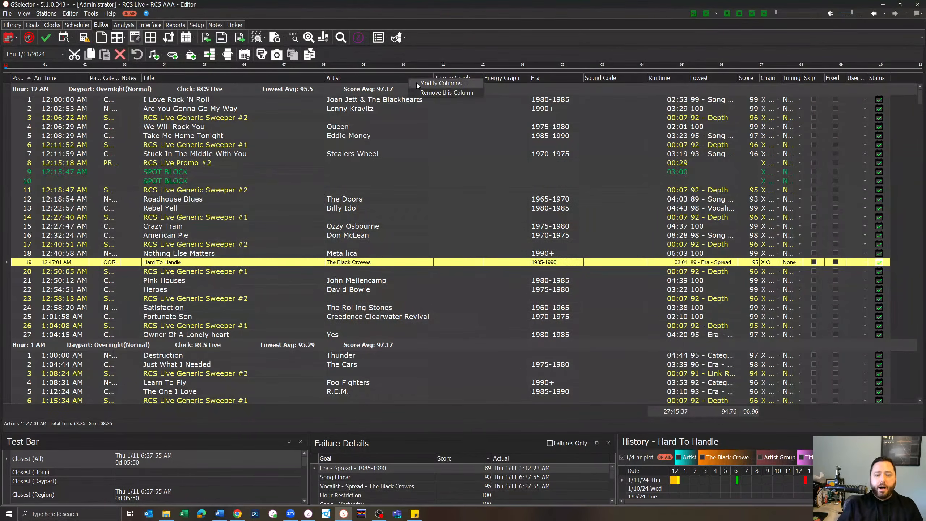
# Add Station Content to the log's displayed columns, placed just before Era
pyautogui.click(417, 85)
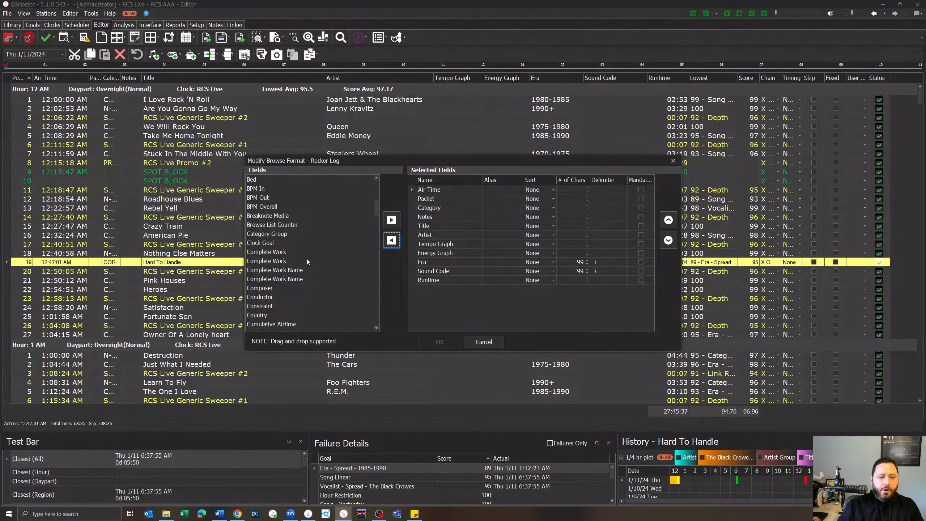
pyautogui.scroll(-15, 313, 256)
pyautogui.scroll(-10, 314, 259)
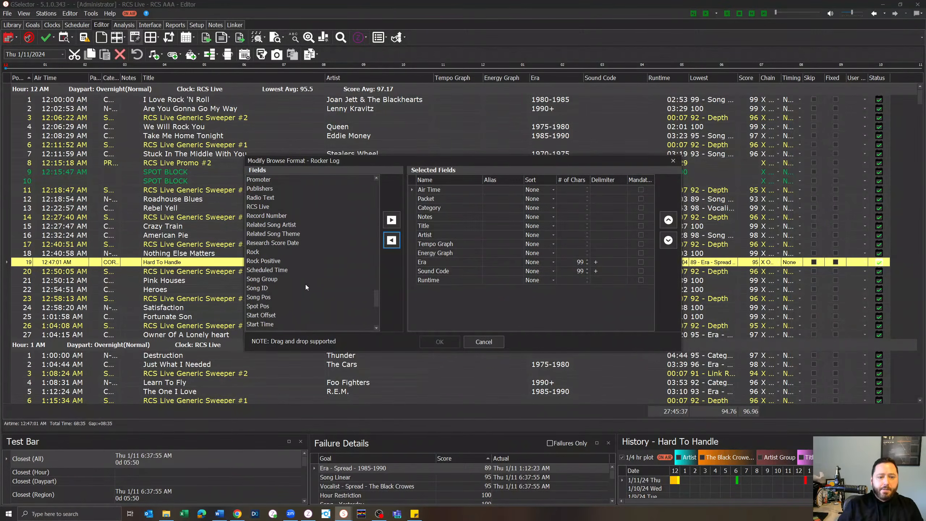
pyautogui.scroll(-5, 287, 255)
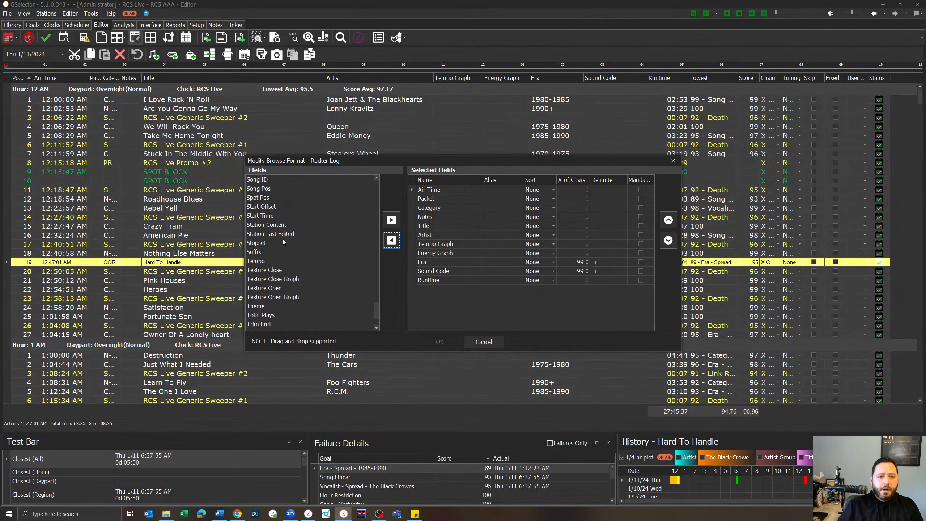
pyautogui.click(284, 225)
pyautogui.click(391, 220)
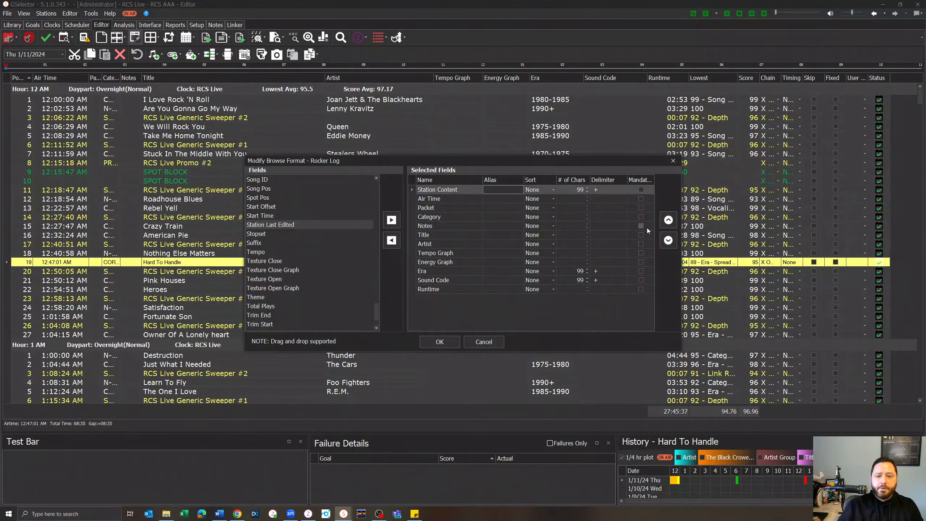
pyautogui.click(669, 240)
pyautogui.click(668, 240)
pyautogui.click(668, 240)
pyautogui.click(669, 240)
pyautogui.click(668, 240)
pyautogui.click(668, 240)
pyautogui.click(669, 240)
pyautogui.click(669, 240)
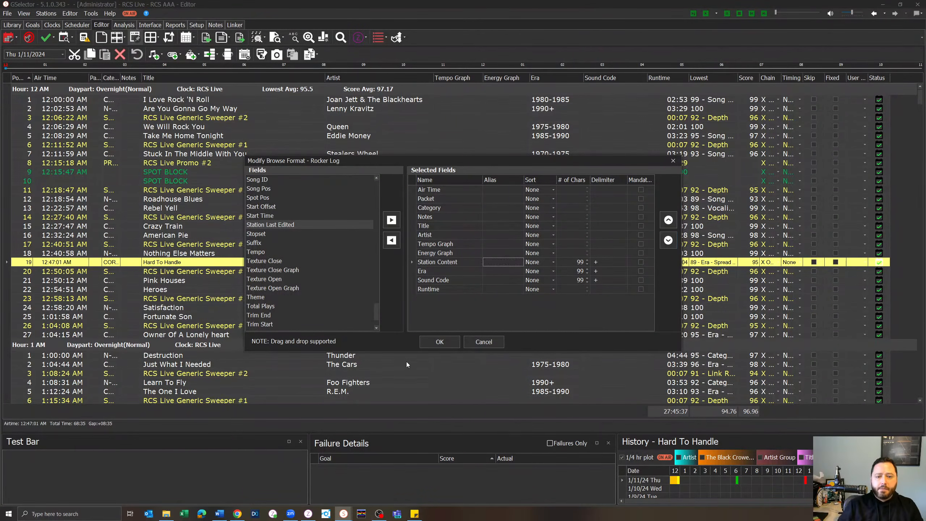
# Apply the new column layout and check American Pie's entry at 12:32:24 AM
pyautogui.click(432, 343)
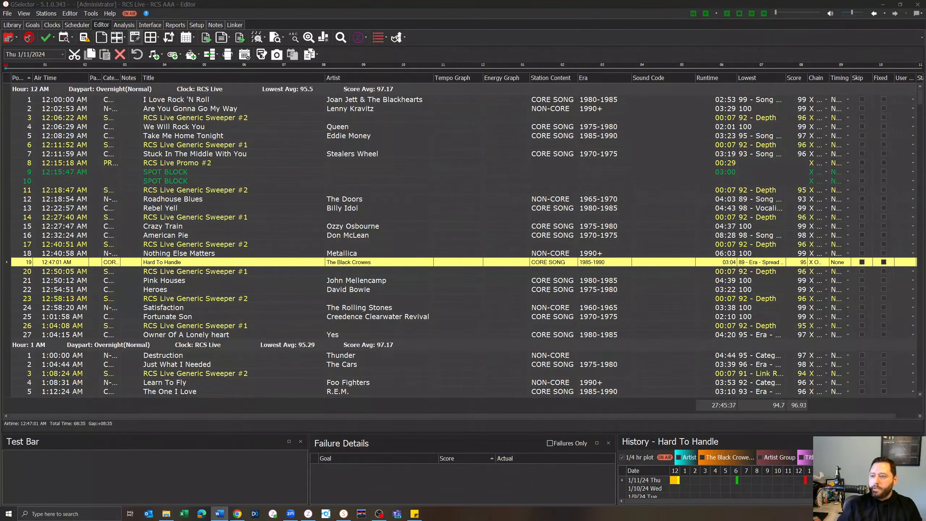
pyautogui.click(353, 234)
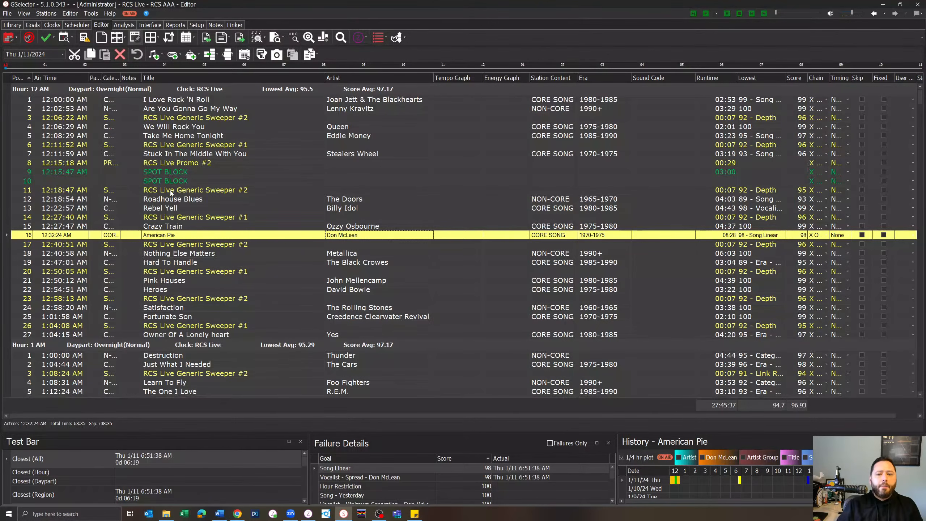
pyautogui.click(36, 25)
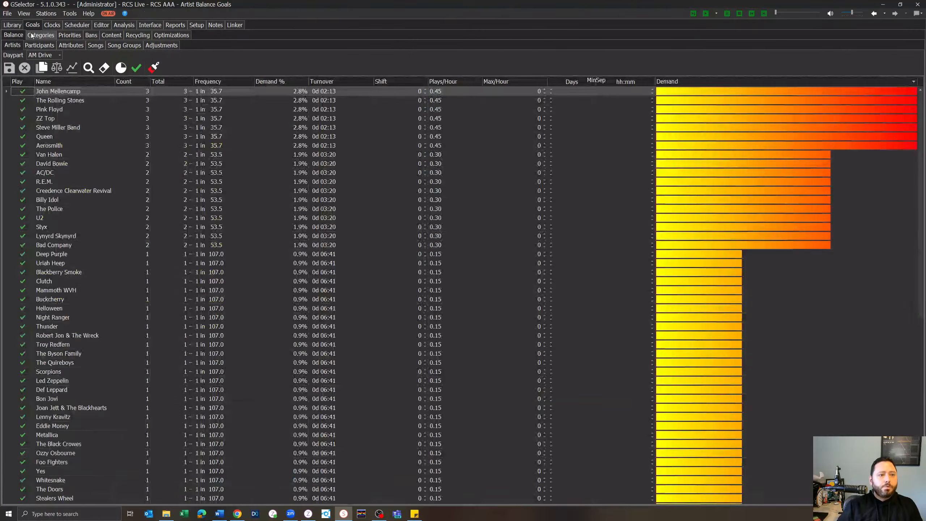
# In Balance attributes, style Station Content's CORE SONG bright green and NON-CORE red
pyautogui.click(73, 45)
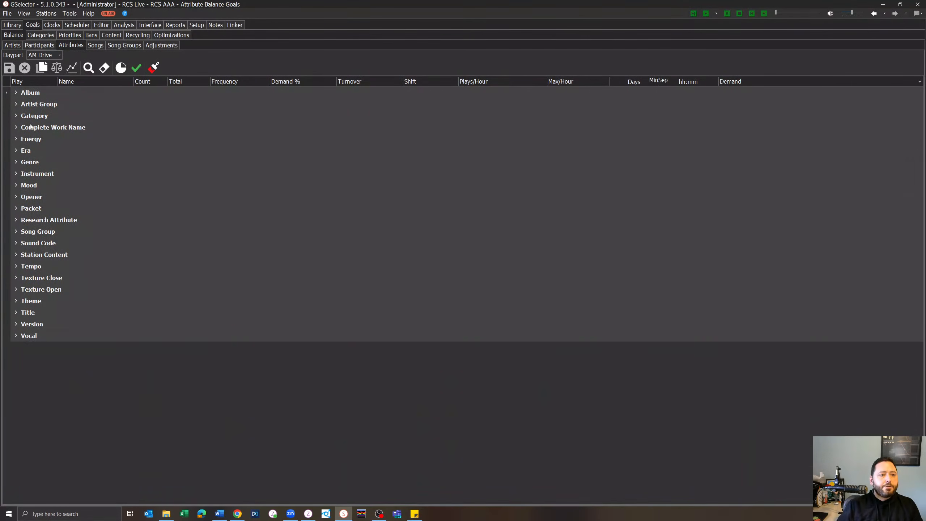
pyautogui.click(16, 256)
pyautogui.click(94, 267)
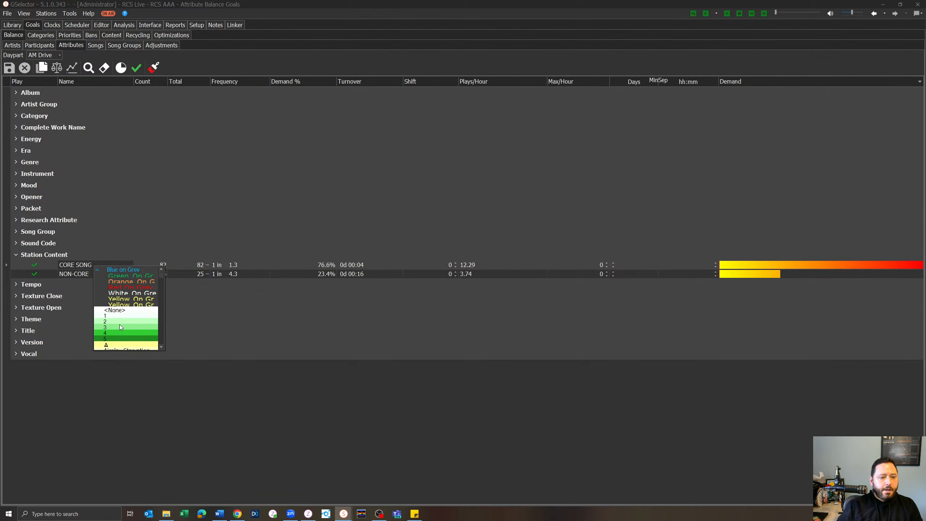
pyautogui.click(113, 332)
pyautogui.click(85, 277)
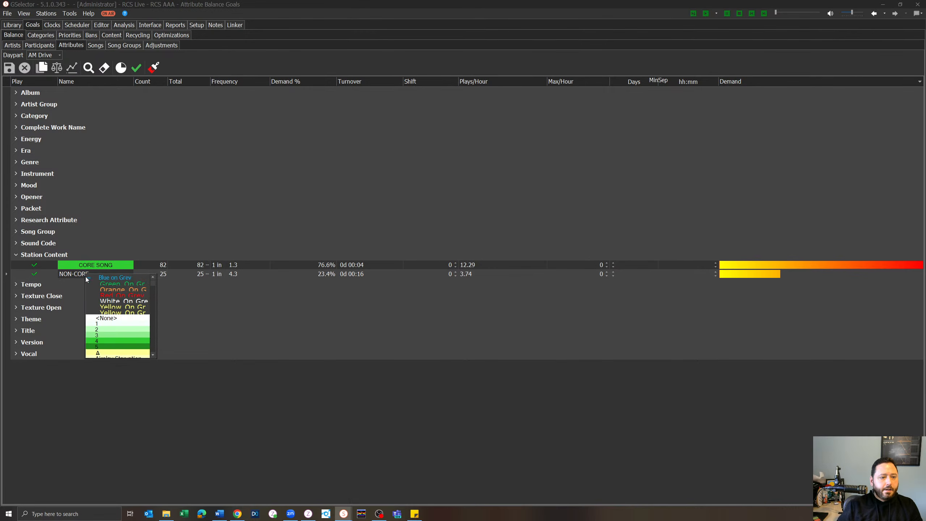
pyautogui.scroll(-3, 105, 307)
pyautogui.click(117, 336)
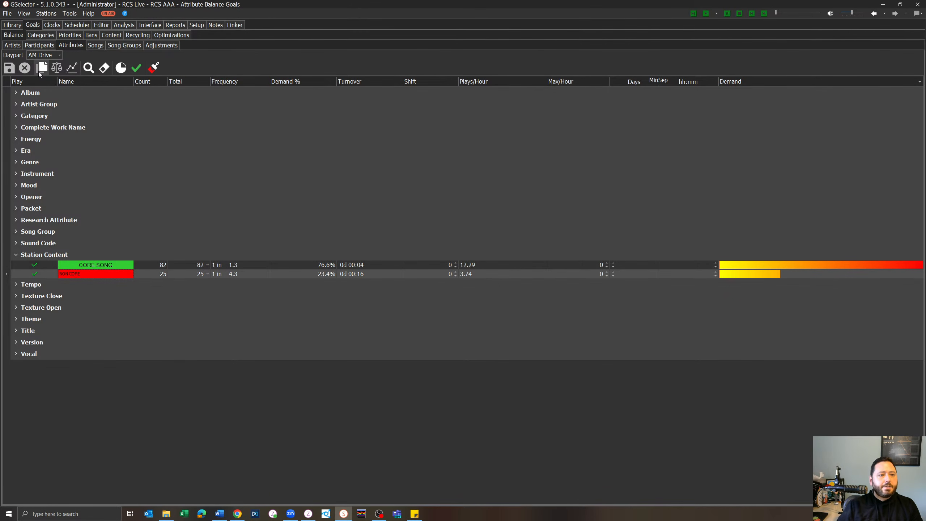
pyautogui.click(101, 25)
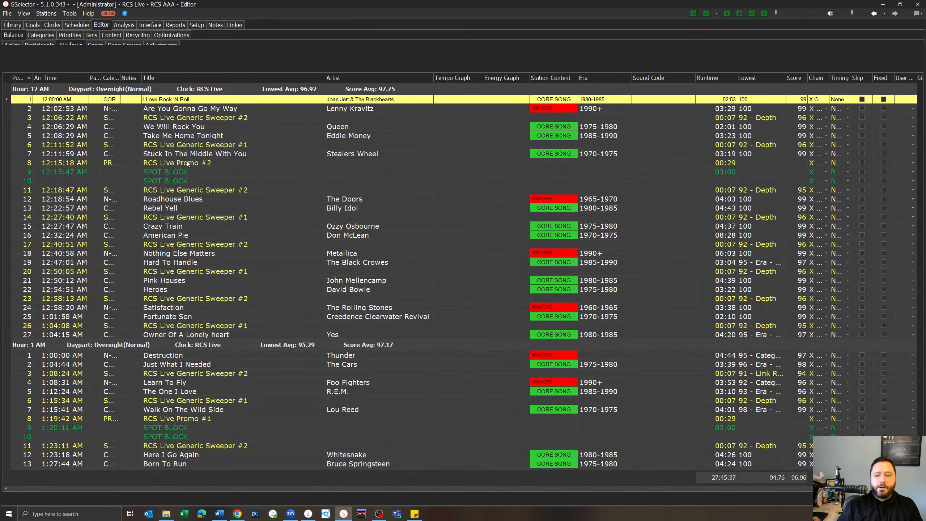
# Scroll through the colour-coded later hours and check the hour-6 sweeper's scheduling details
pyautogui.scroll(-2, 636, 305)
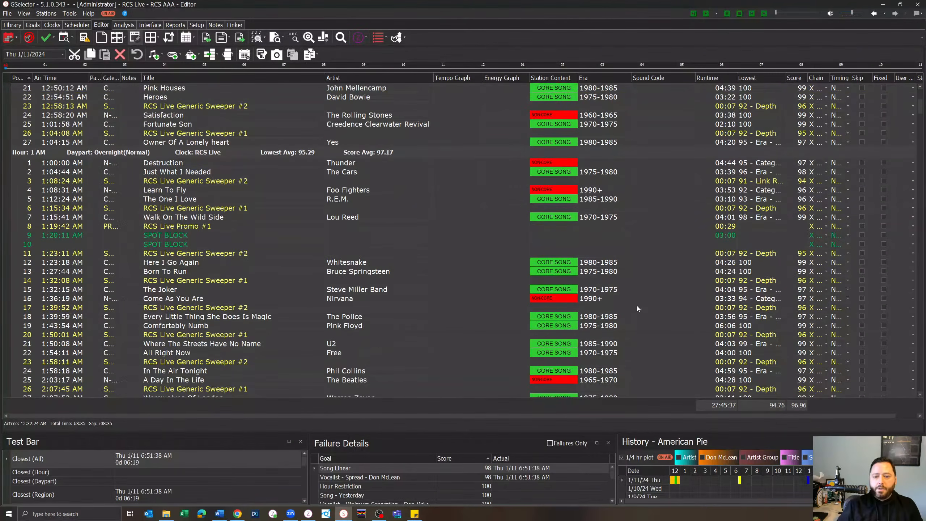
pyautogui.scroll(2, 636, 306)
pyautogui.scroll(-16, 637, 307)
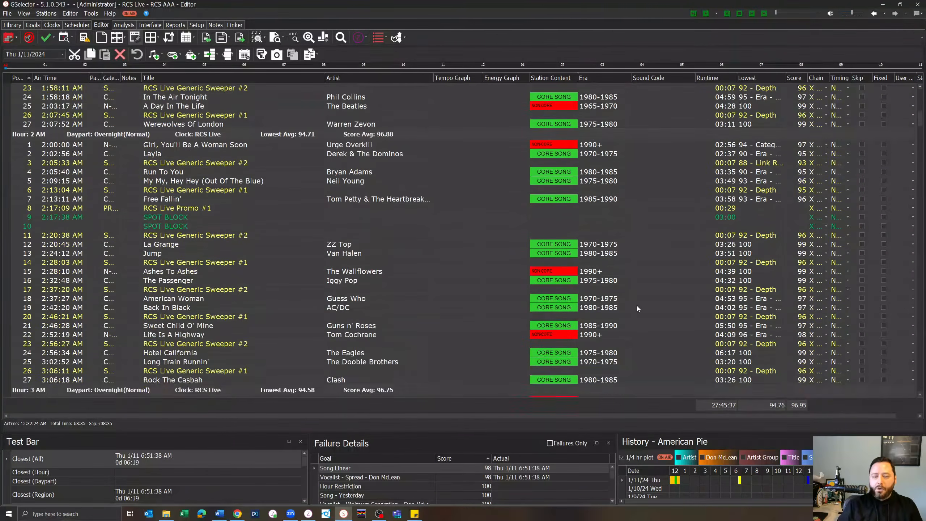
pyautogui.scroll(-20, 638, 308)
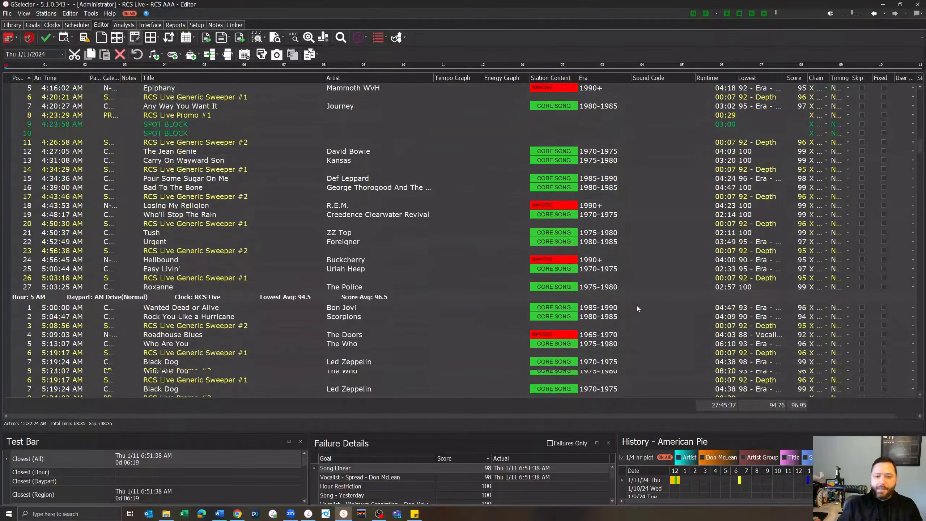
pyautogui.scroll(-9, 637, 309)
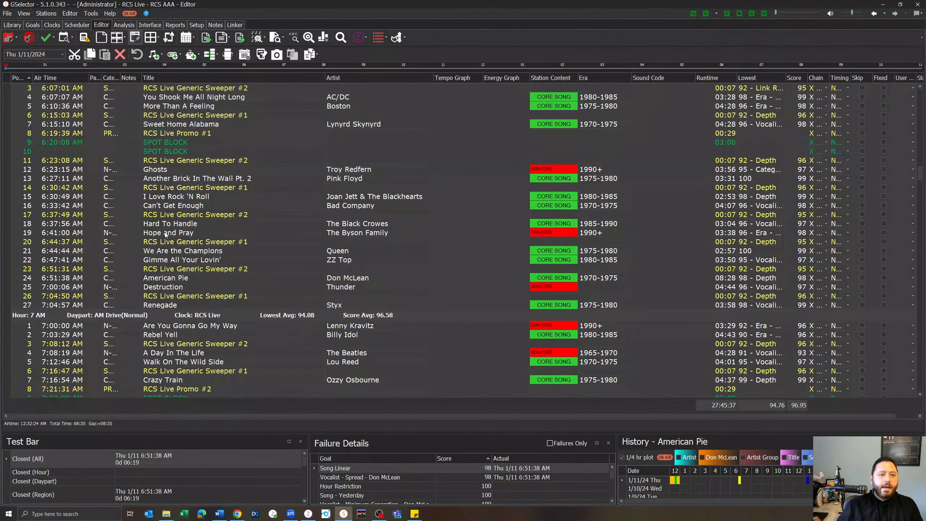
pyautogui.click(142, 216)
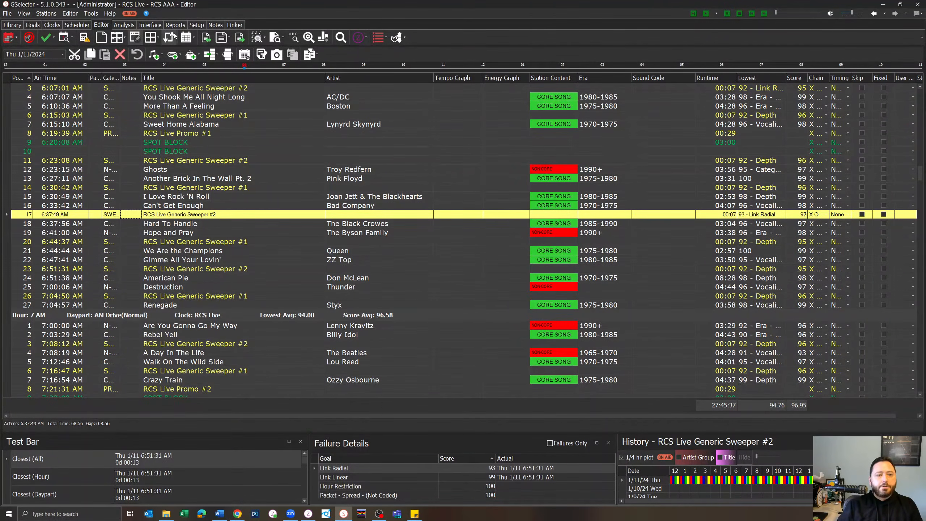
pyautogui.click(124, 25)
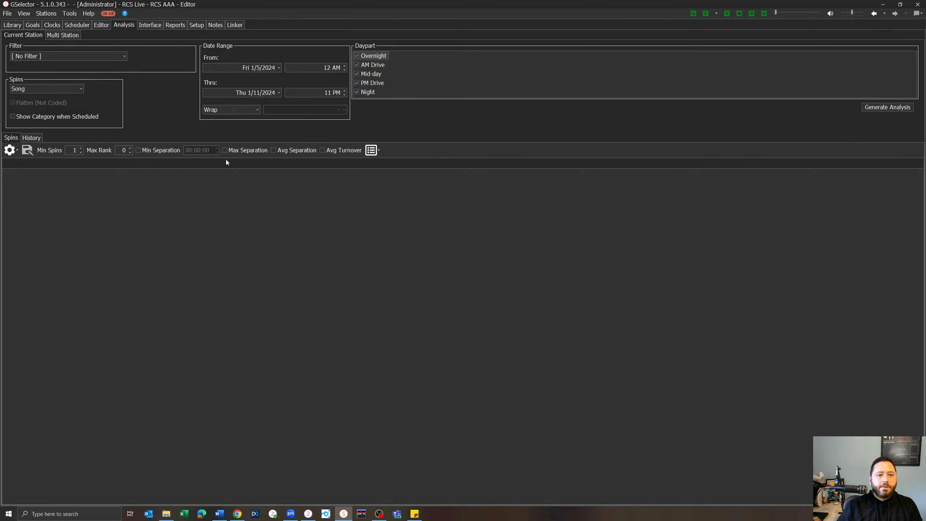
# Run the 1/5–1/11/2024 spins analysis grouped by Station Content and review NON-CORE totals
pyautogui.click(871, 108)
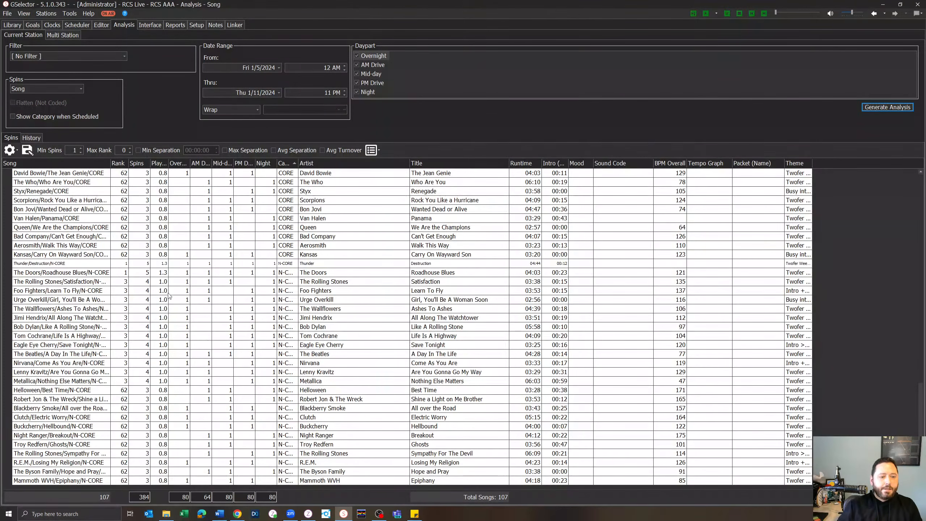
pyautogui.click(72, 92)
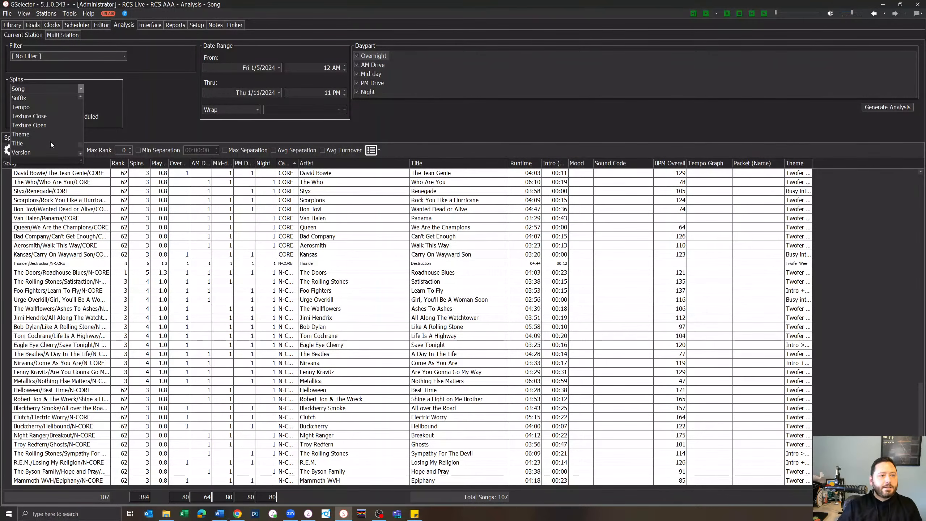
pyautogui.scroll(2, 51, 143)
pyautogui.click(46, 109)
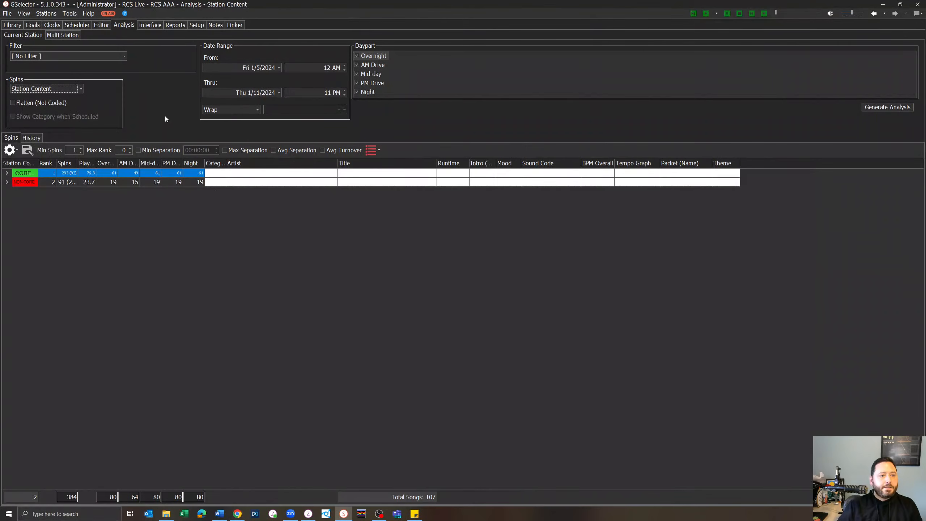
pyautogui.moveTo(37, 164); pyautogui.dragTo(175, 177)
pyautogui.click(335, 184)
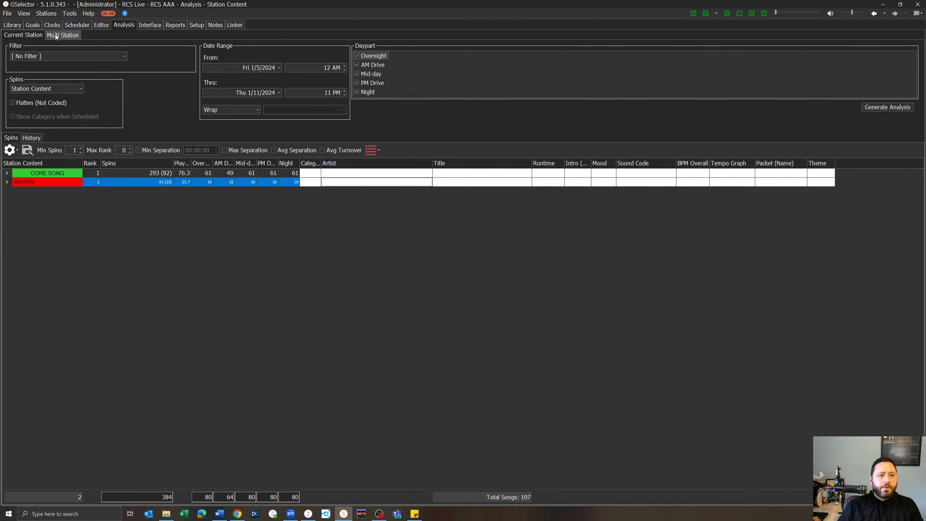
pyautogui.click(37, 25)
pyautogui.click(37, 35)
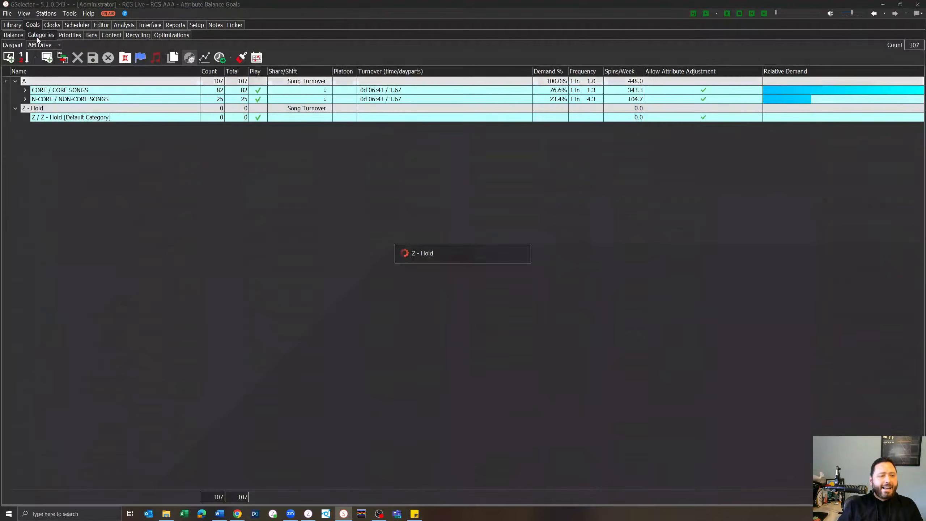
pyautogui.click(390, 90)
pyautogui.click(393, 98)
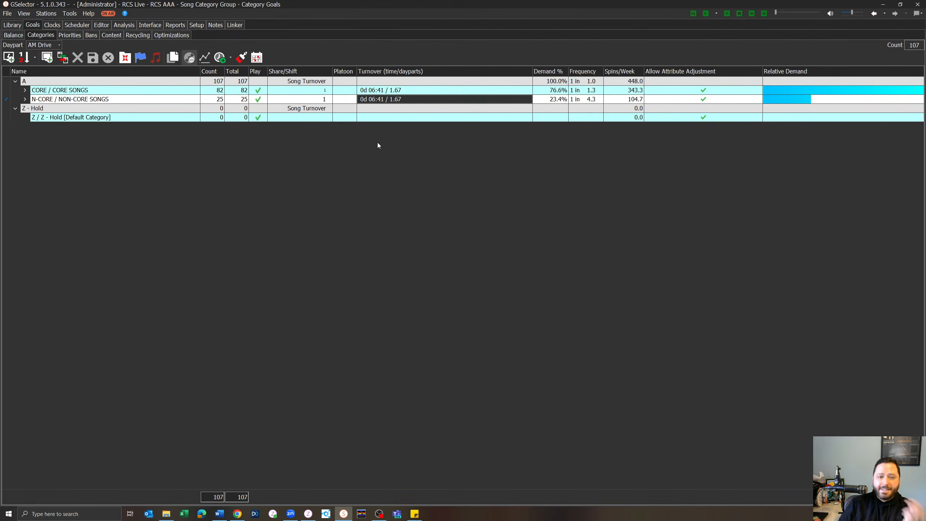
pyautogui.click(138, 90)
pyautogui.click(134, 98)
pyautogui.click(135, 89)
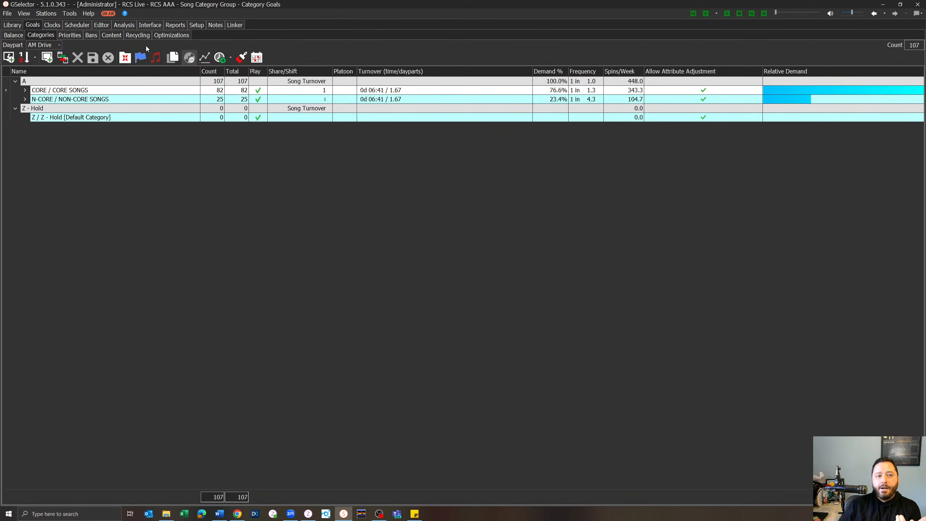
pyautogui.click(125, 25)
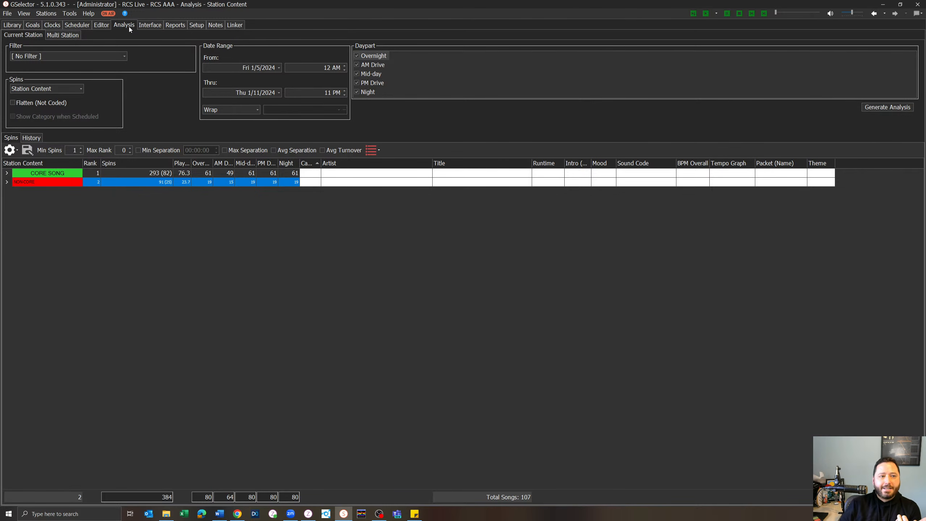
pyautogui.click(34, 26)
pyautogui.click(14, 35)
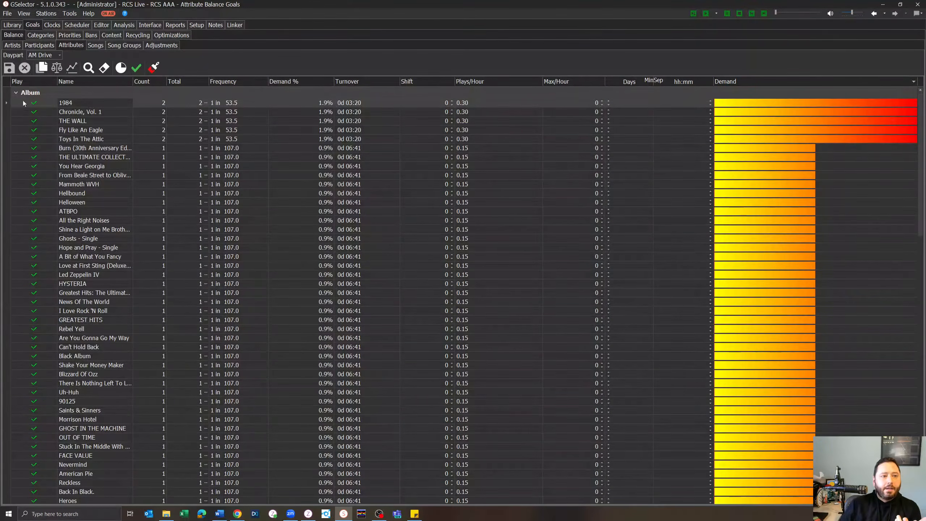
pyautogui.click(15, 93)
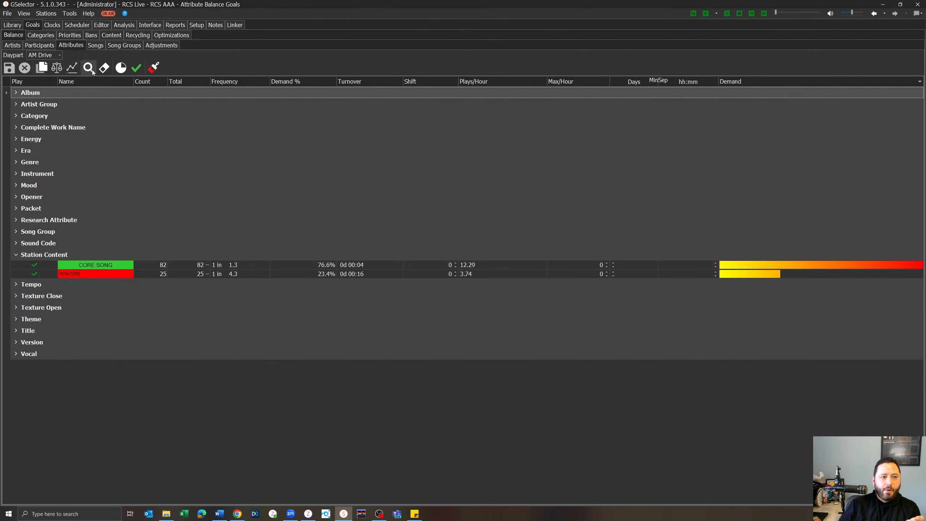
pyautogui.click(41, 36)
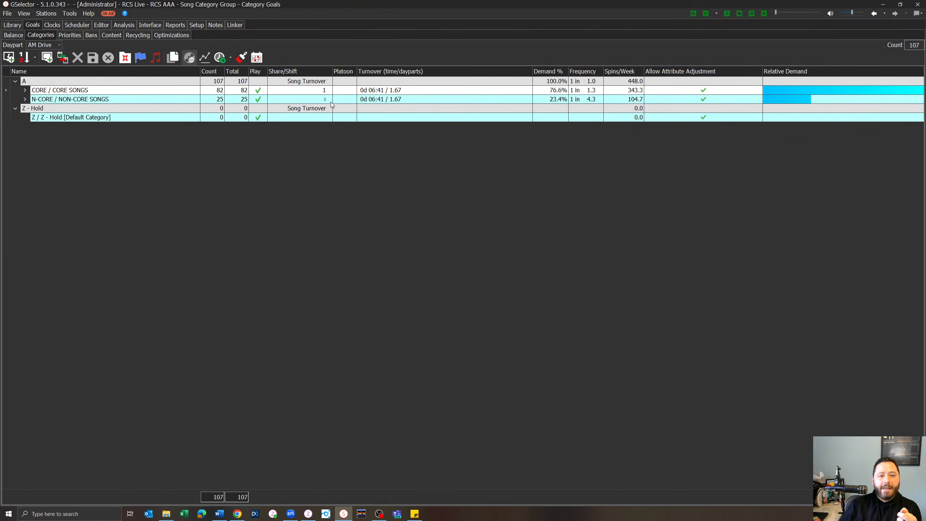
# Set the CORE SONGS share to 2, giving 86.8% versus 13.2% NON-CORE, and save
pyautogui.click(317, 90)
pyautogui.write('2')
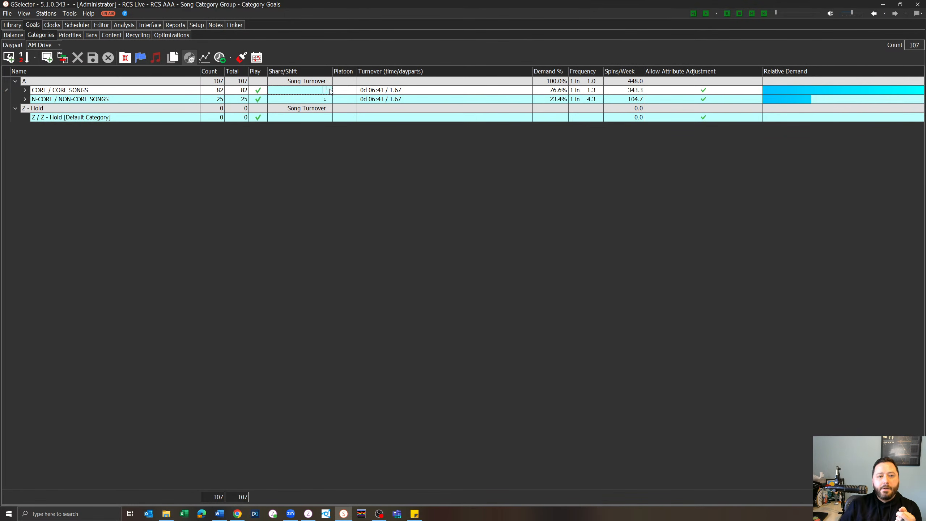
pyautogui.press('Return')
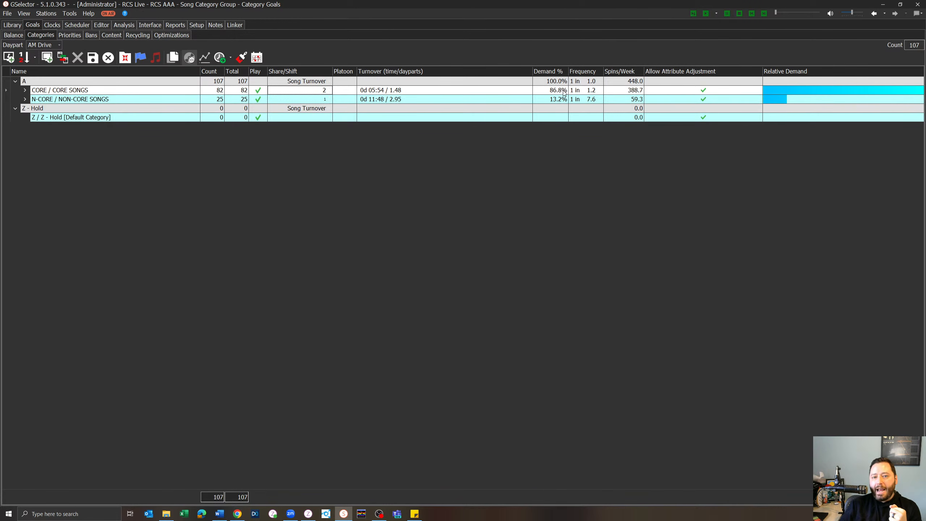
pyautogui.click(92, 59)
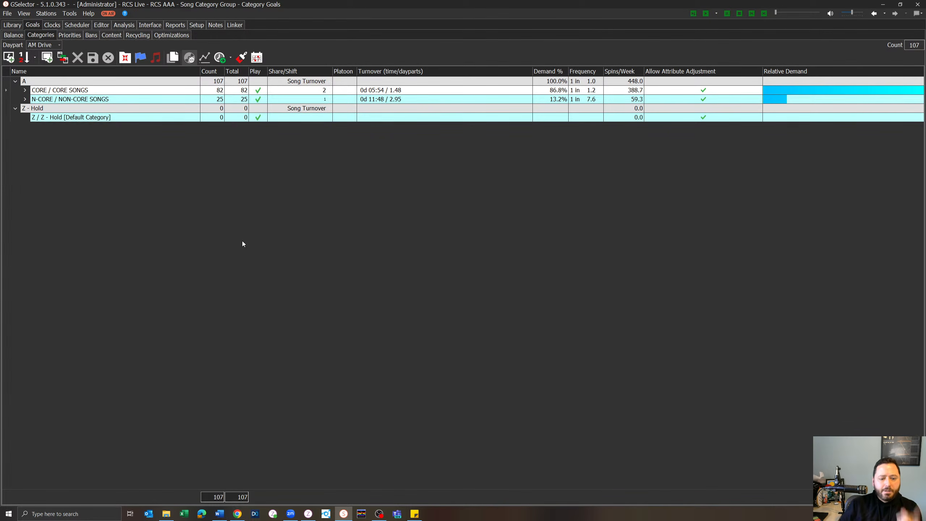
# Open Zetta's Logs module for the RCS Live station
pyautogui.click(308, 514)
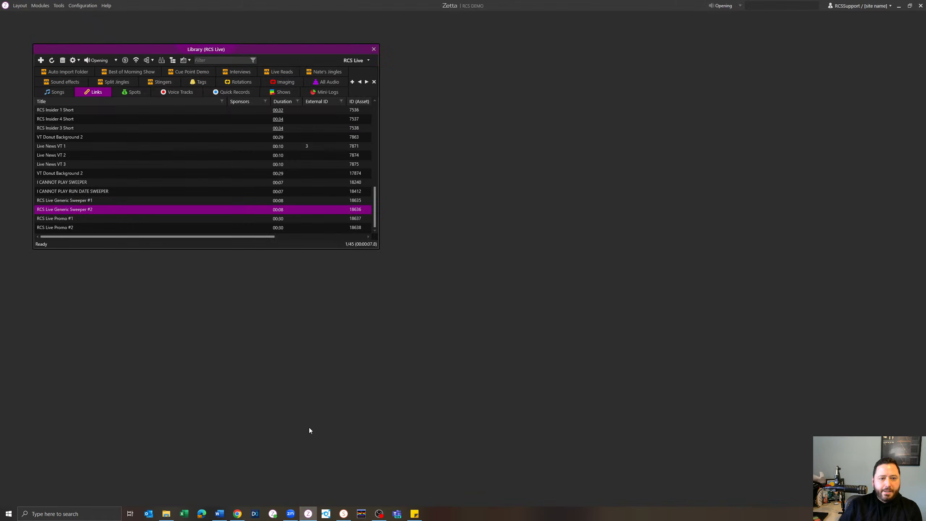
pyautogui.click(39, 5)
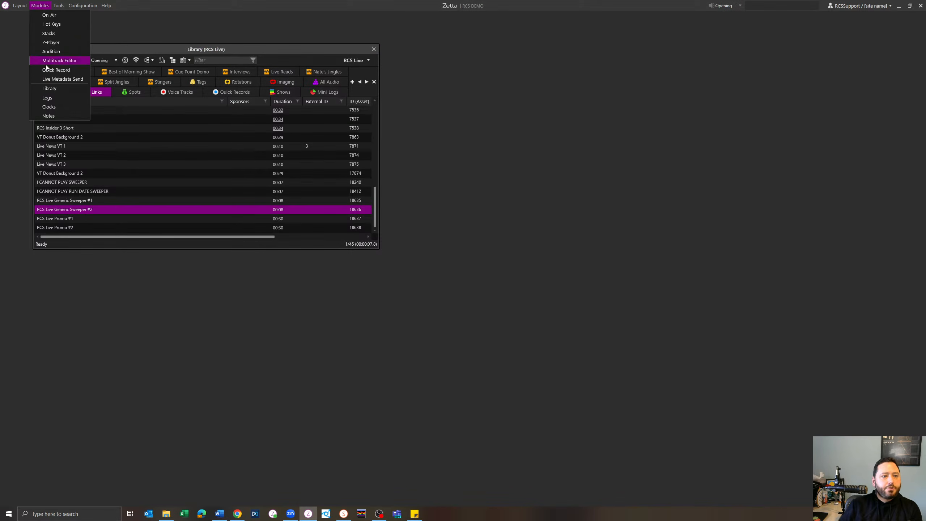
pyautogui.click(54, 97)
pyautogui.click(354, 71)
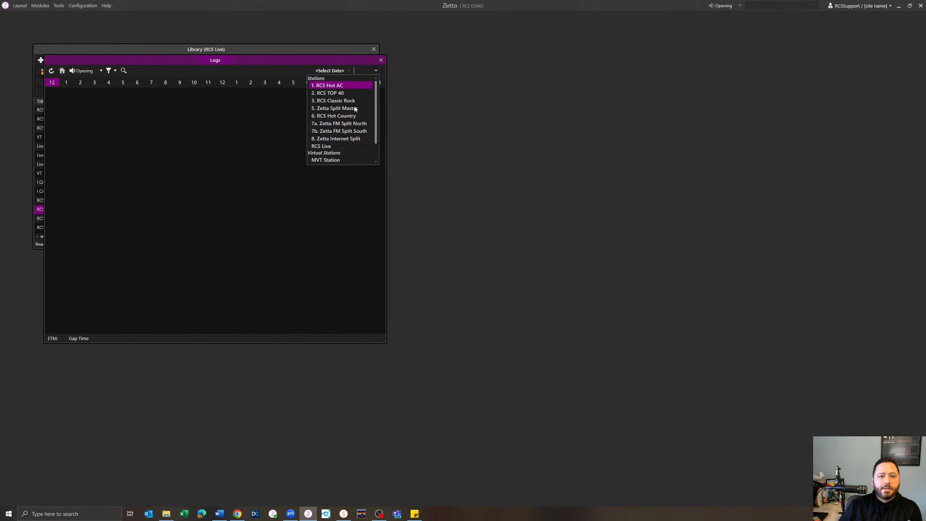
pyautogui.click(340, 145)
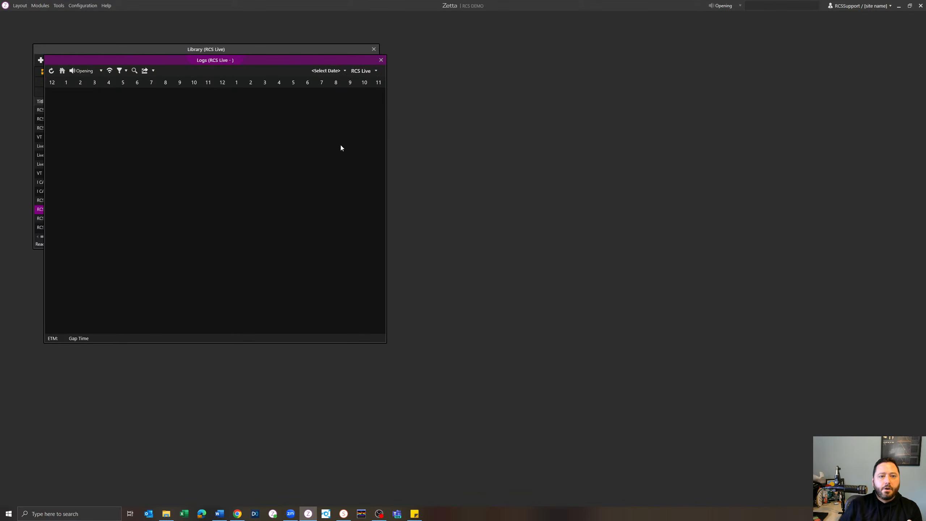
# Load the January 11, 2024 log and review its Publish options and We Will Rock You entry
pyautogui.click(343, 71)
pyautogui.click(356, 111)
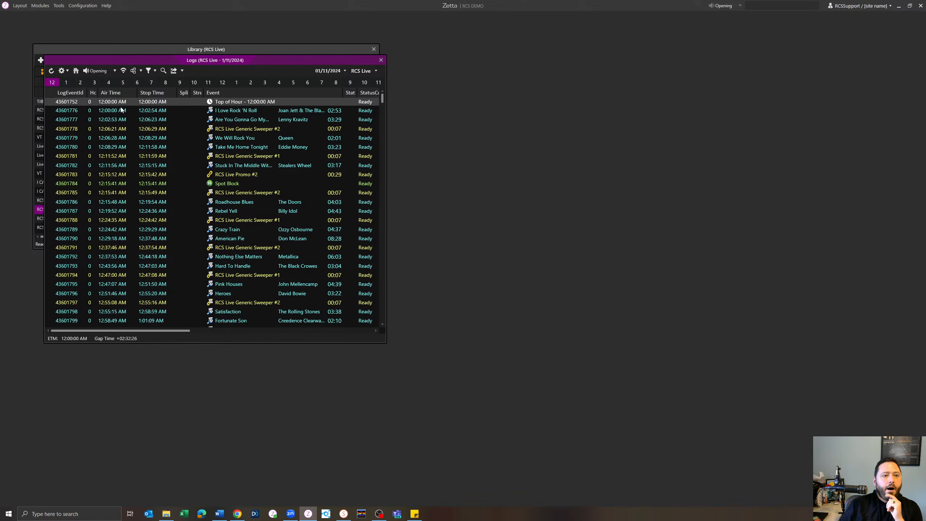
pyautogui.click(140, 72)
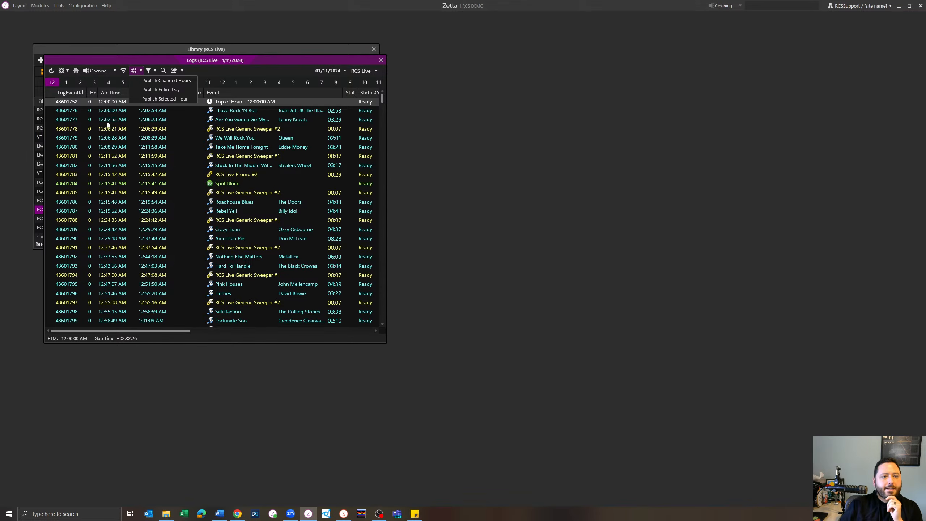
pyautogui.click(109, 138)
# Close Stations Config in ZettaCloud and switch the panel to System Monitor
pyautogui.click(238, 514)
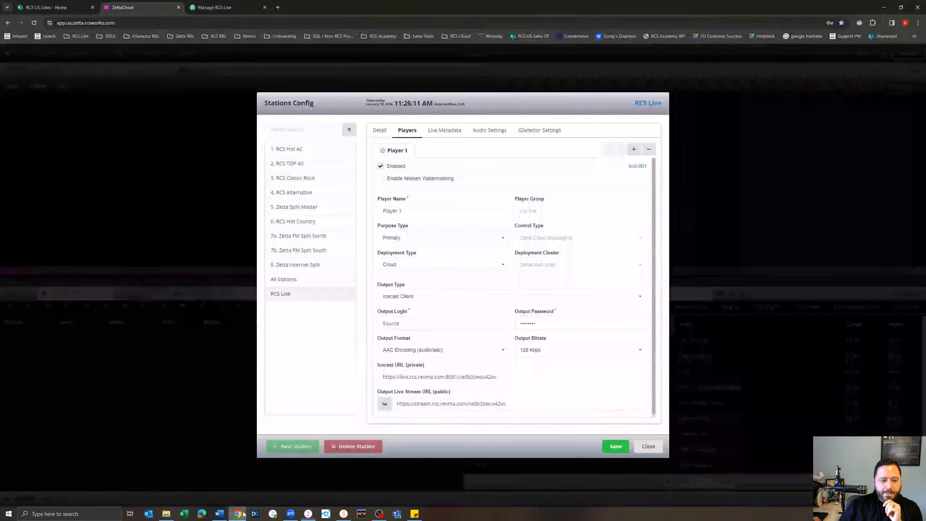
pyautogui.click(643, 446)
pyautogui.click(483, 294)
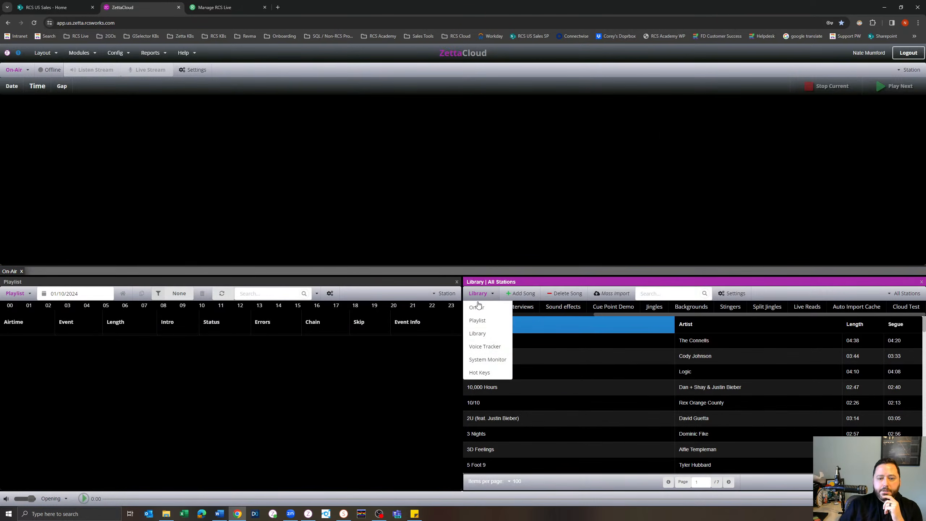
pyautogui.click(488, 360)
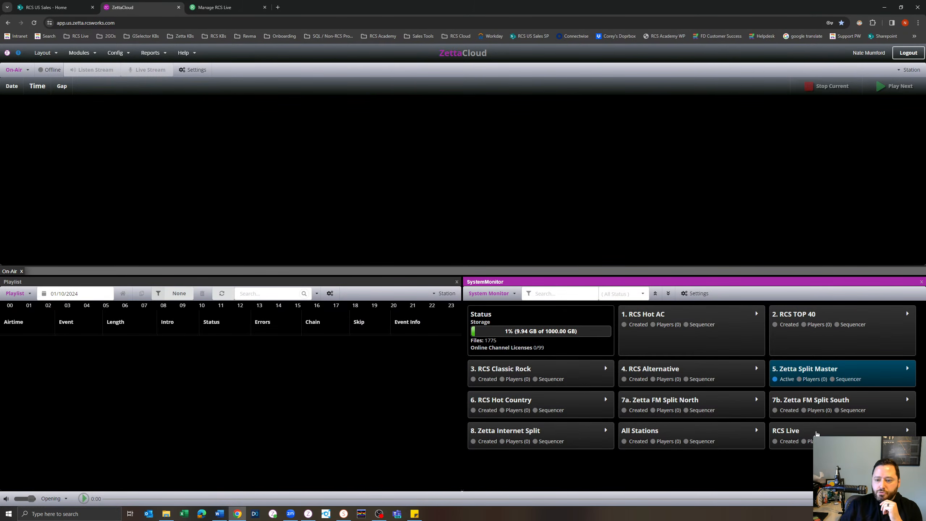
# Activate the RCS Live station in System Monitor, then return to the Zetta log
pyautogui.click(817, 435)
pyautogui.click(826, 476)
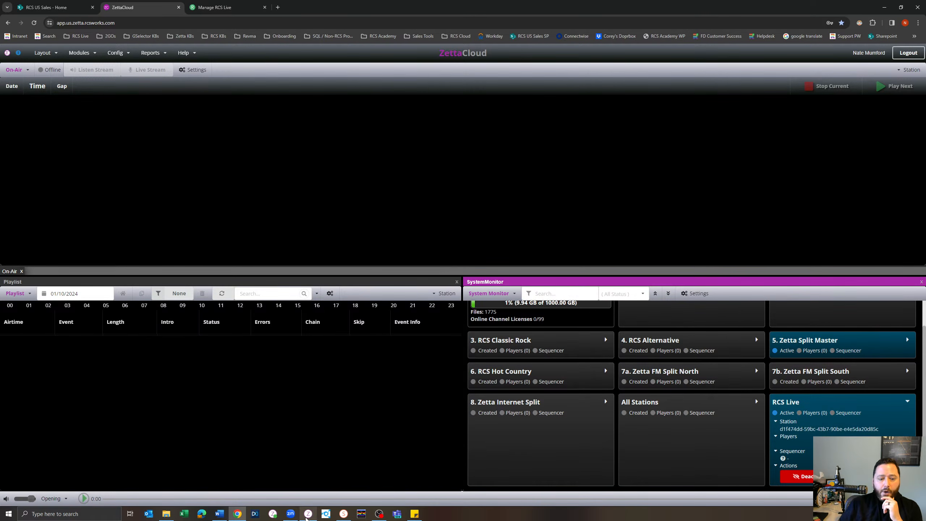
pyautogui.click(308, 514)
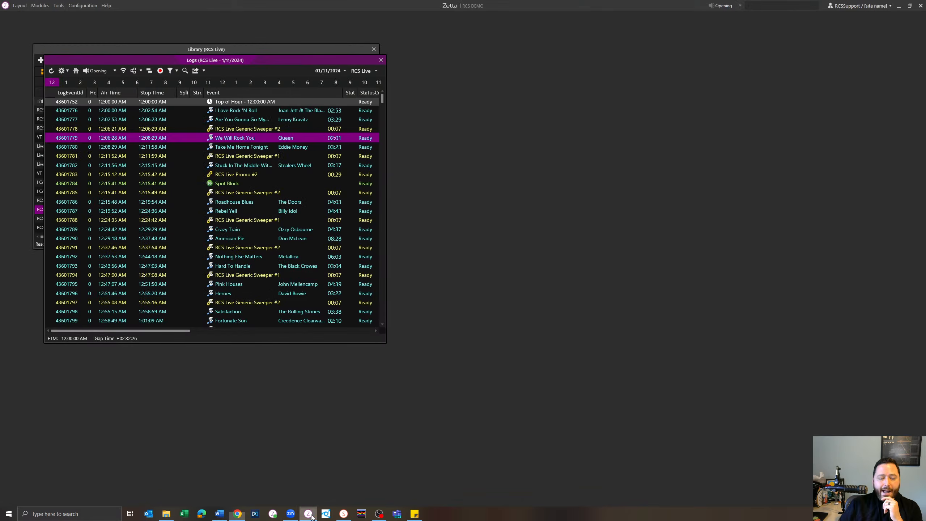
# Publish the entire day of the RCS Live 1/11/2024 log from Zetta
pyautogui.click(141, 71)
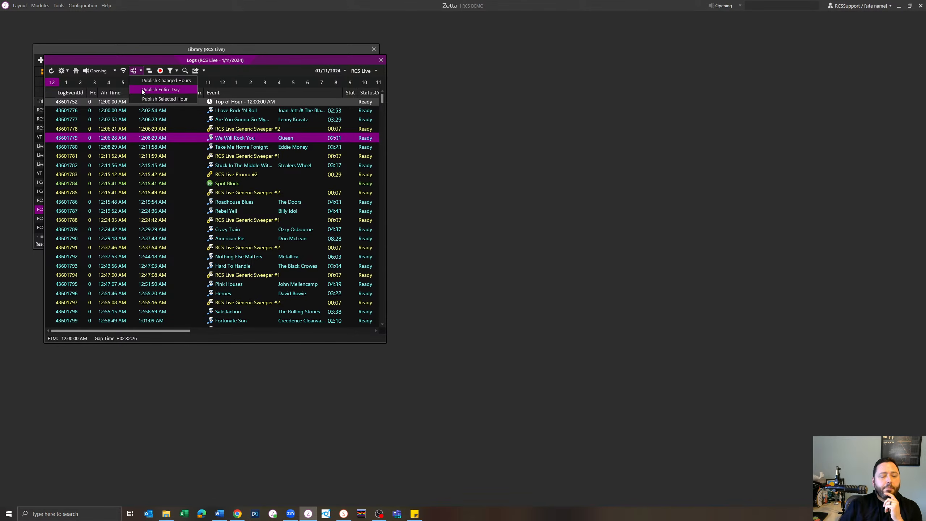
pyautogui.click(142, 89)
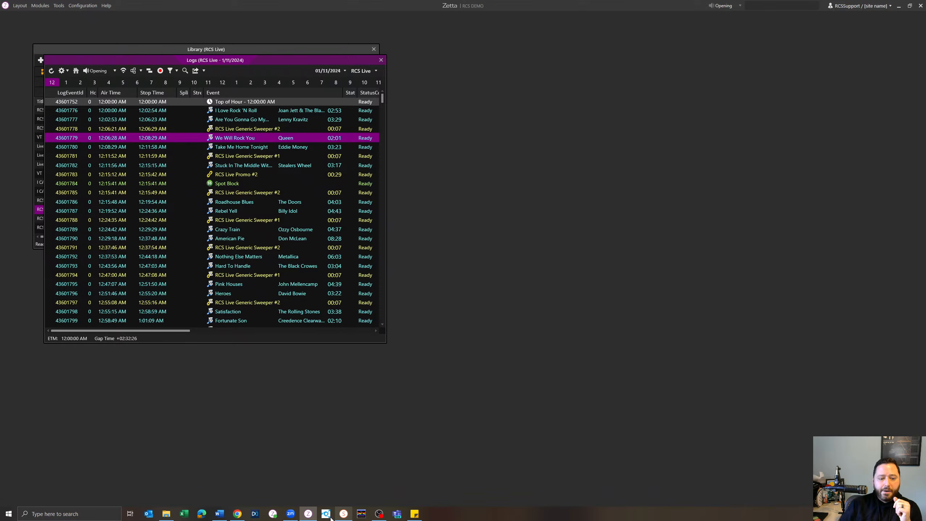
pyautogui.click(237, 514)
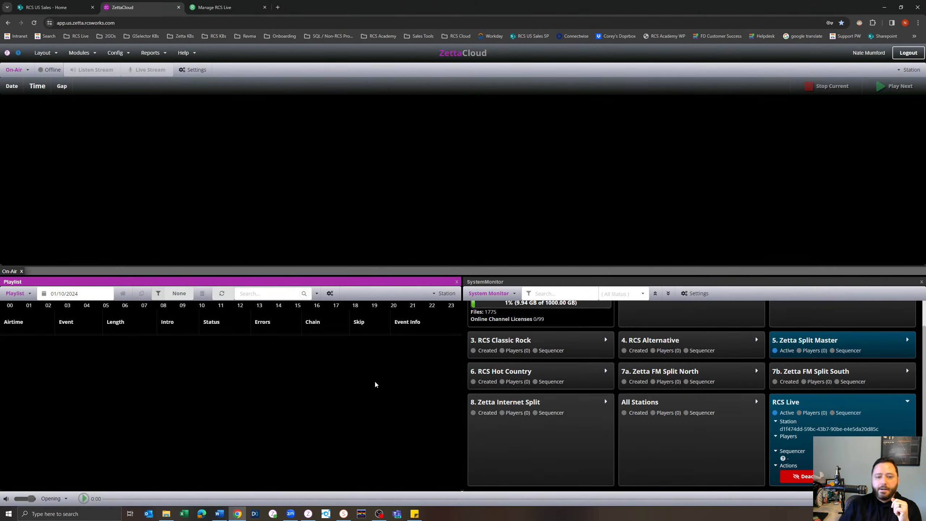
# Show the RCS Live playlist, dismiss its error, and bring RCS Live online
pyautogui.click(444, 294)
pyautogui.click(419, 321)
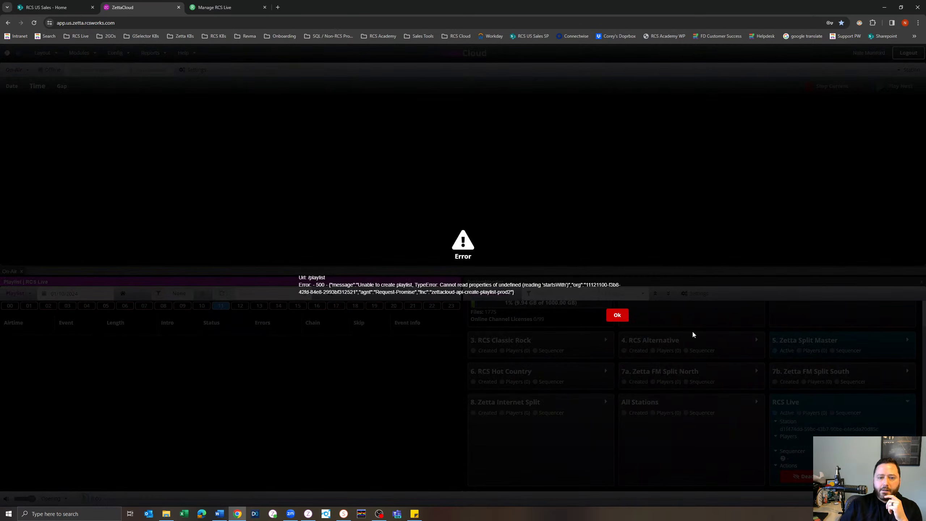
pyautogui.click(617, 315)
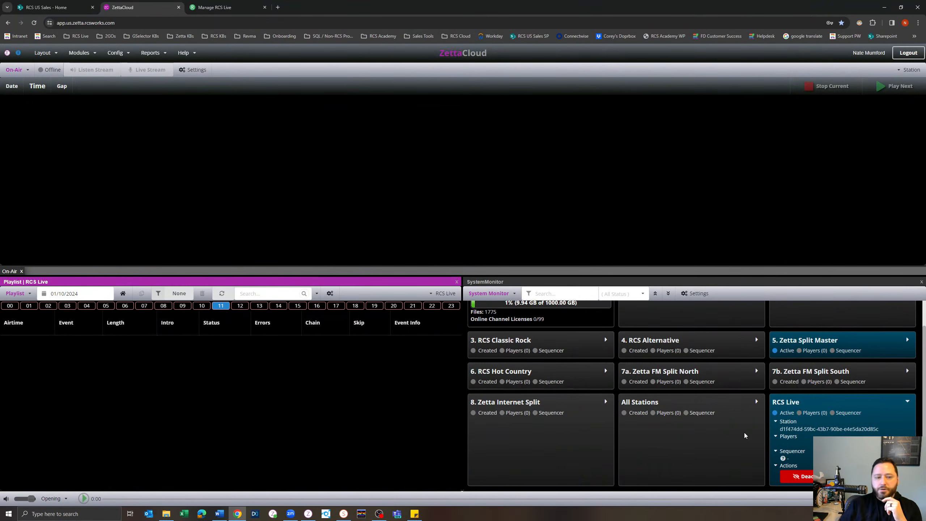
pyautogui.click(875, 476)
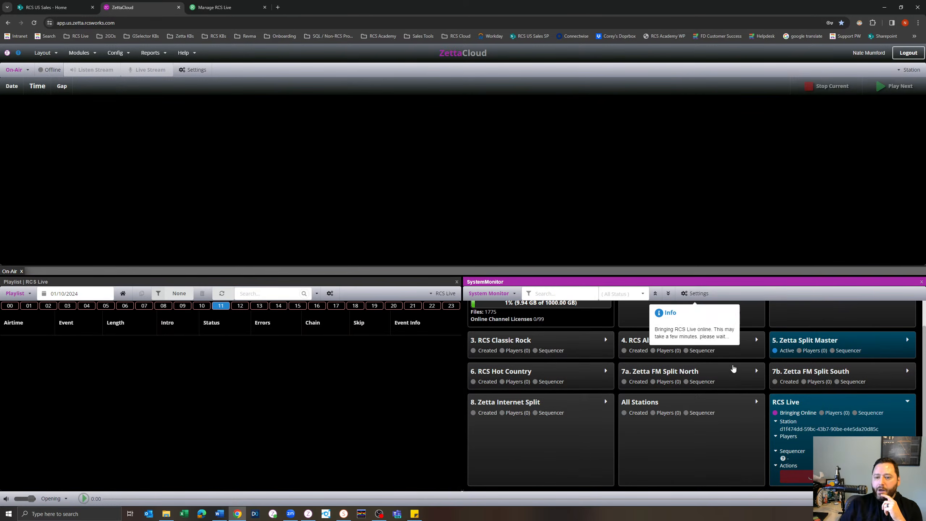
pyautogui.click(695, 324)
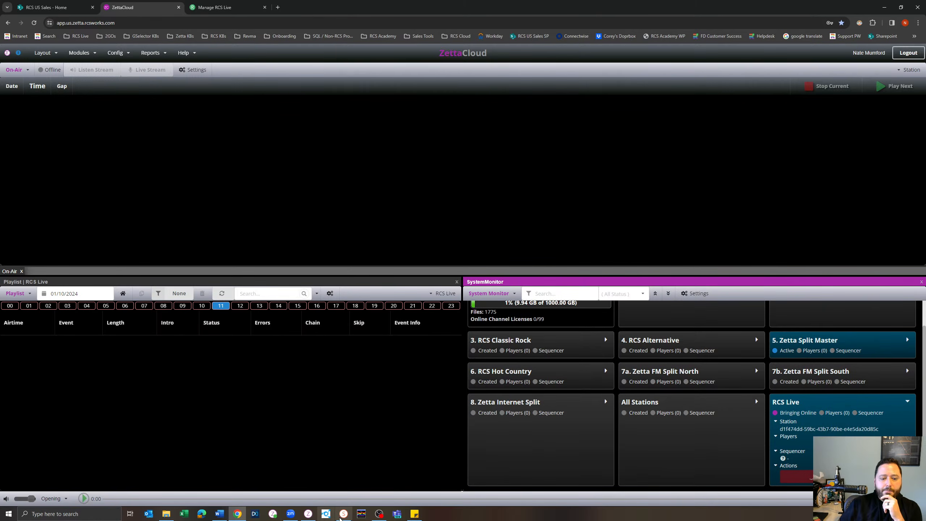
pyautogui.click(343, 514)
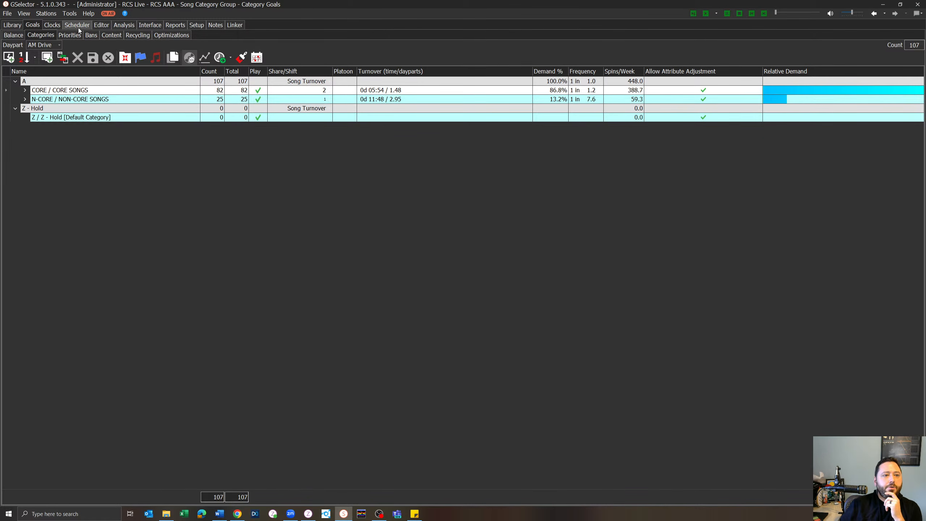
# Schedule the RCS Live log for Wednesday 1/10/24 in GSelector's Scheduler
pyautogui.click(77, 24)
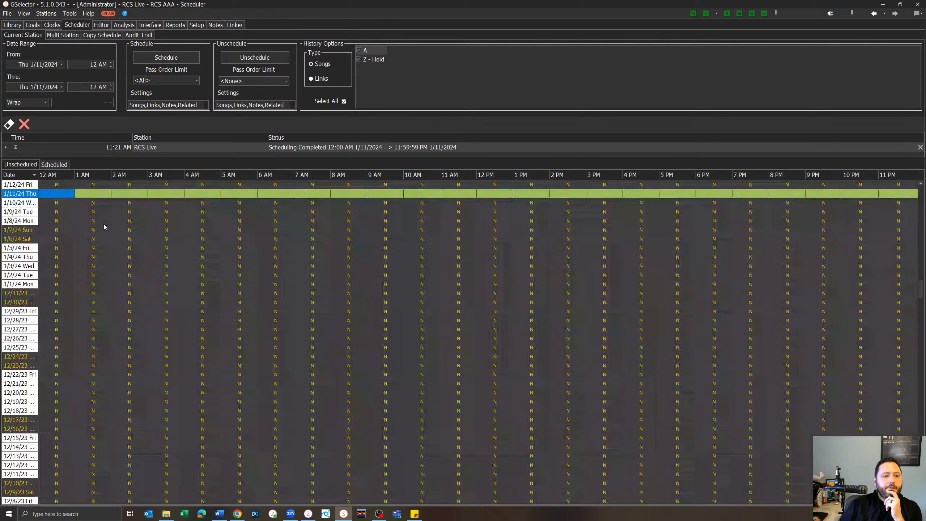
pyautogui.click(20, 203)
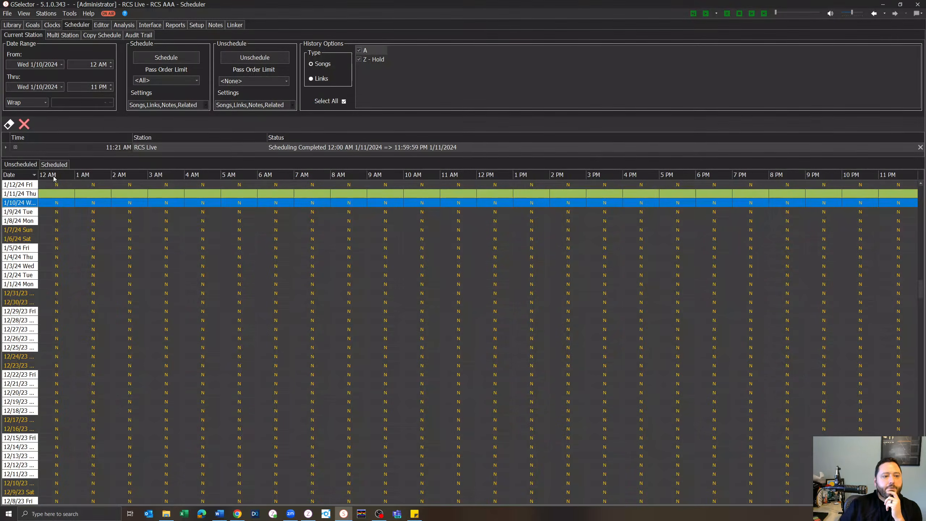
pyautogui.click(172, 58)
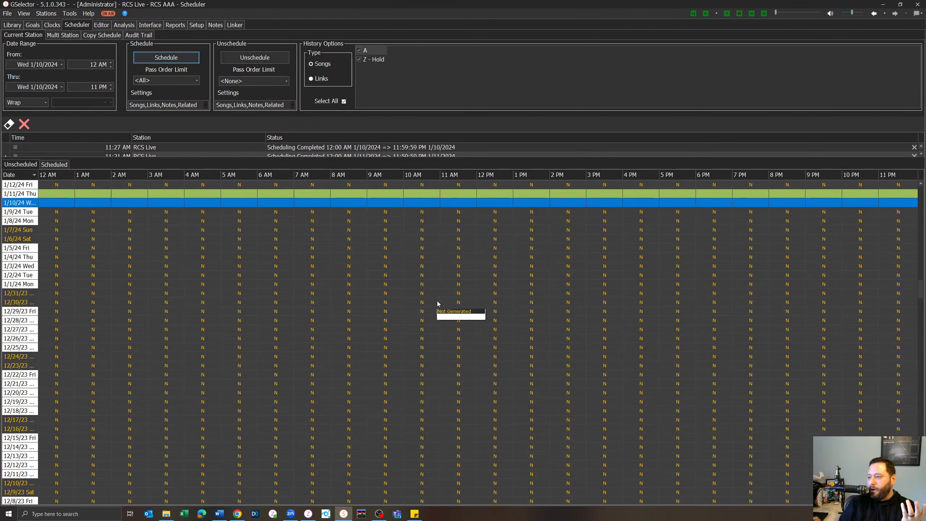
# Load Zetta's RCS Live log for January 10 and inspect its 11 AM hour
pyautogui.click(308, 514)
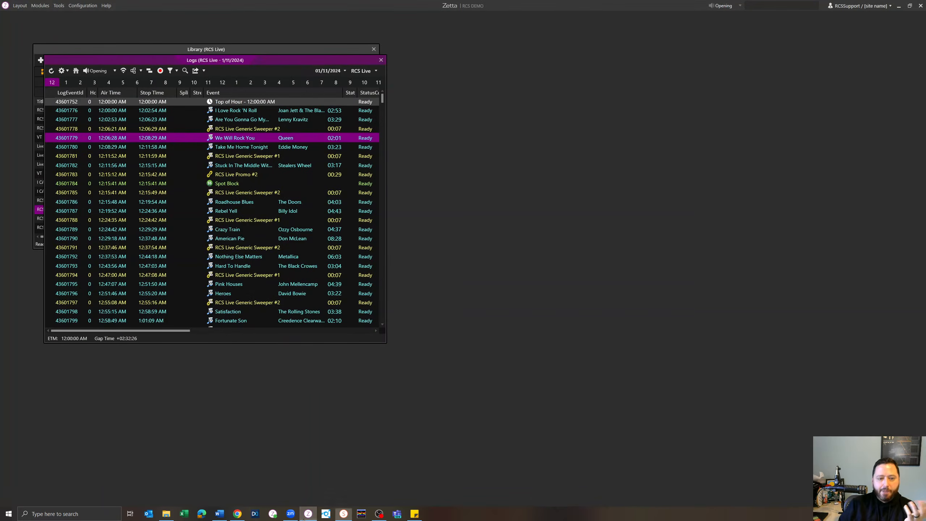
pyautogui.click(339, 69)
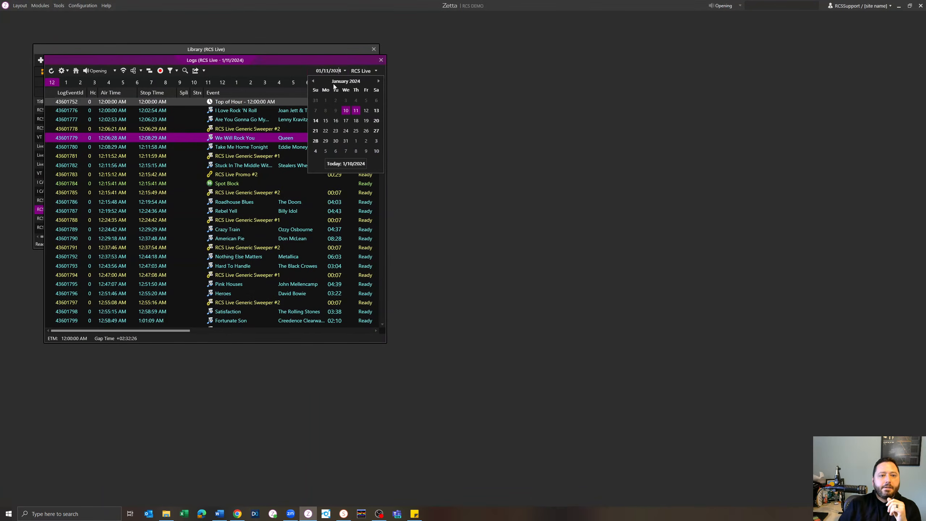
pyautogui.click(345, 111)
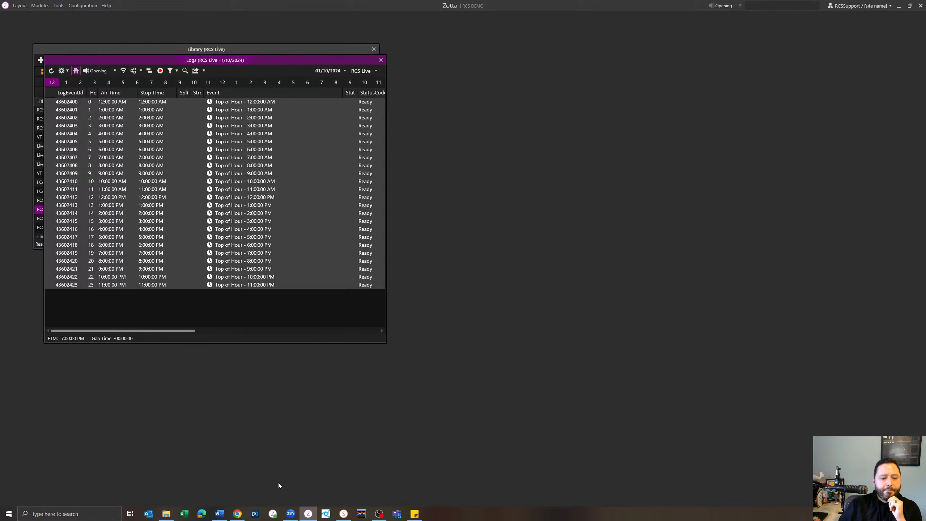
pyautogui.click(293, 190)
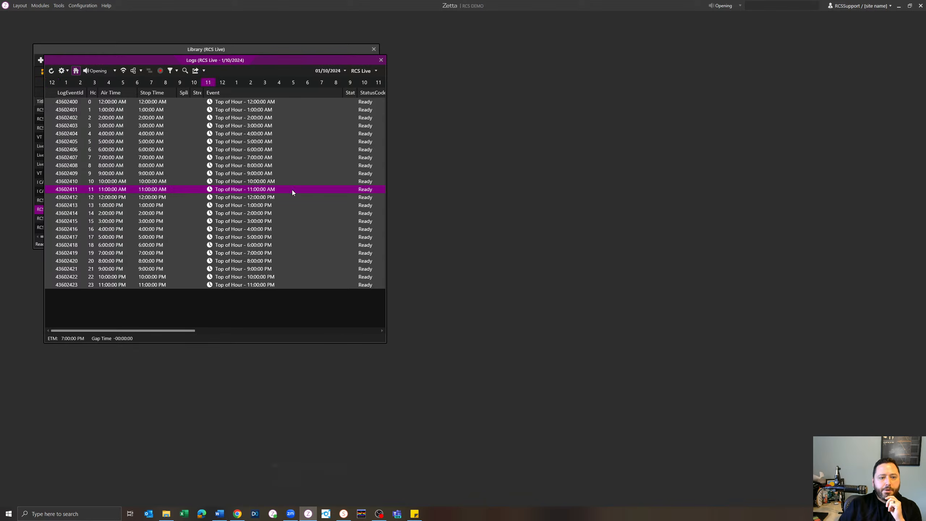
pyautogui.click(310, 516)
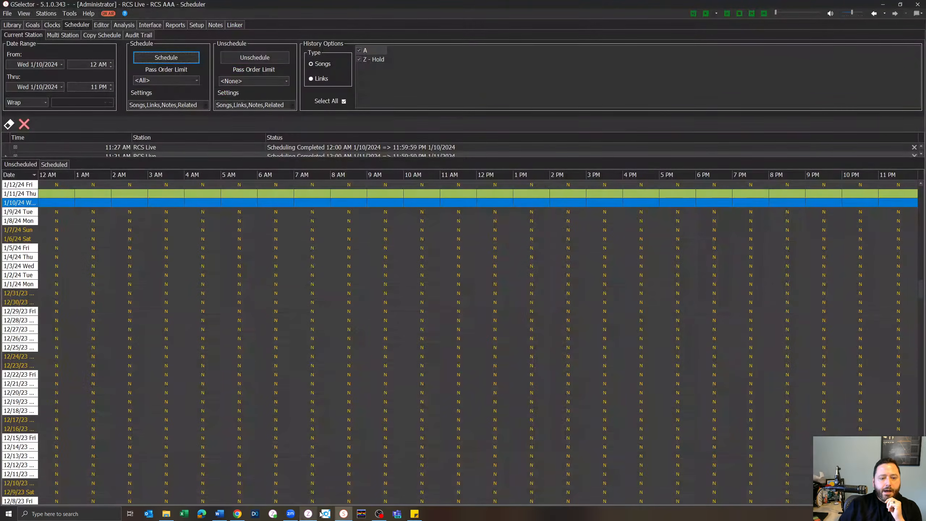
# Synchronize the 12 PM hour of the 1/10/24 log to Zetta from the log Editor
pyautogui.click(493, 205)
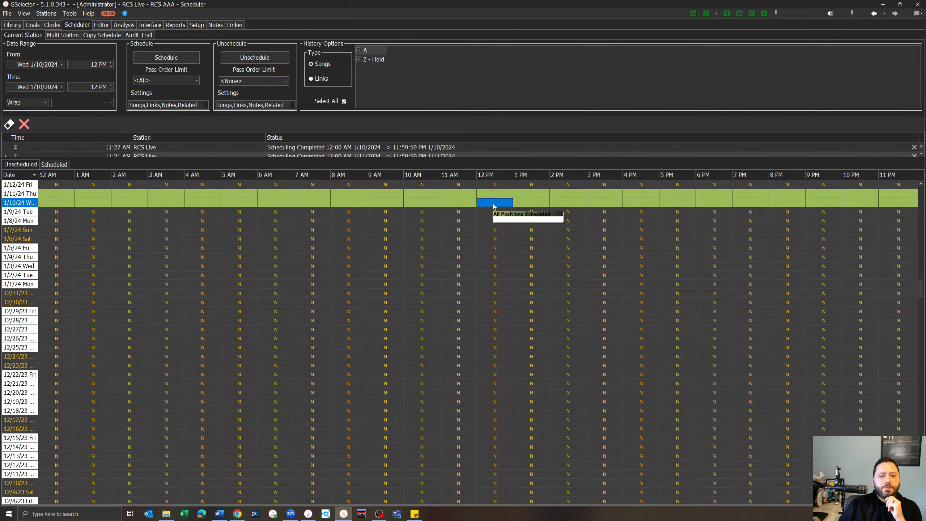
pyautogui.doubleClick(494, 203)
pyautogui.click(366, 38)
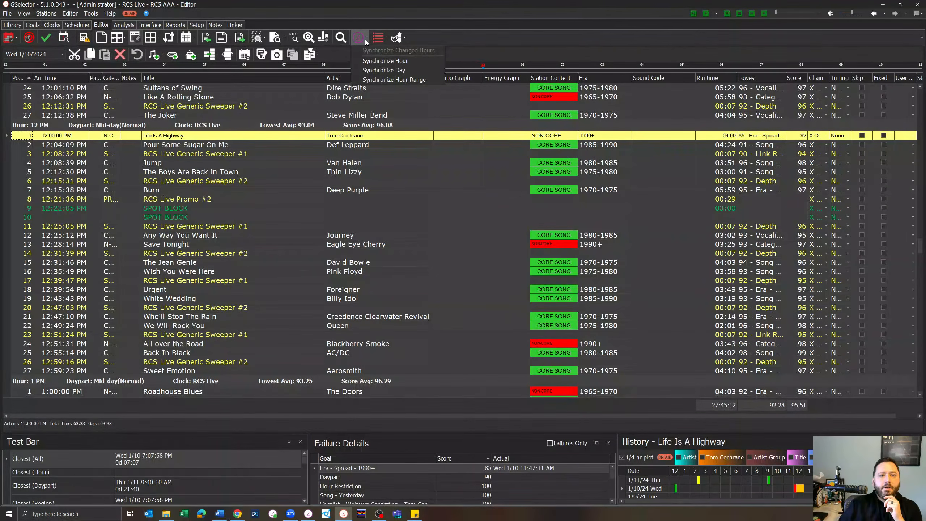
pyautogui.click(383, 70)
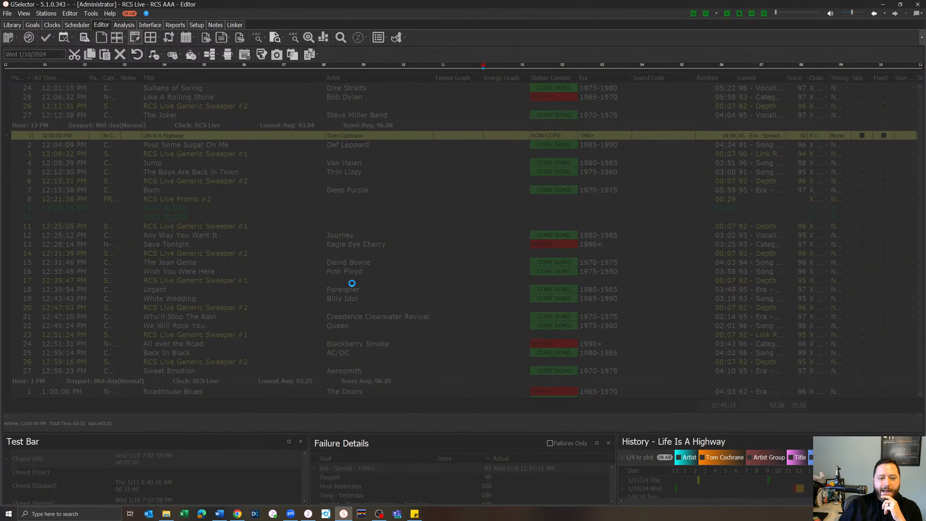
pyautogui.click(237, 513)
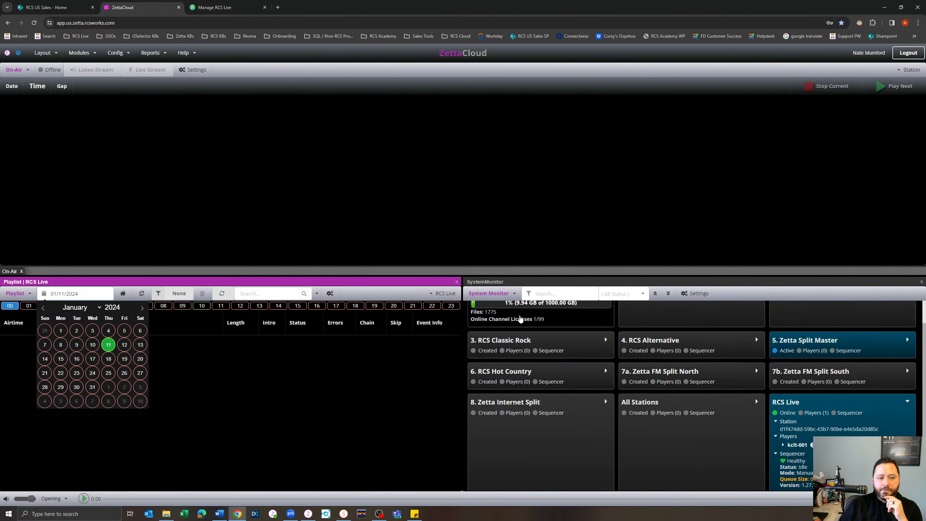
# Keep the playlist date at 01/11/2024, dismiss the error, and start Listen Stream
pyautogui.click(108, 344)
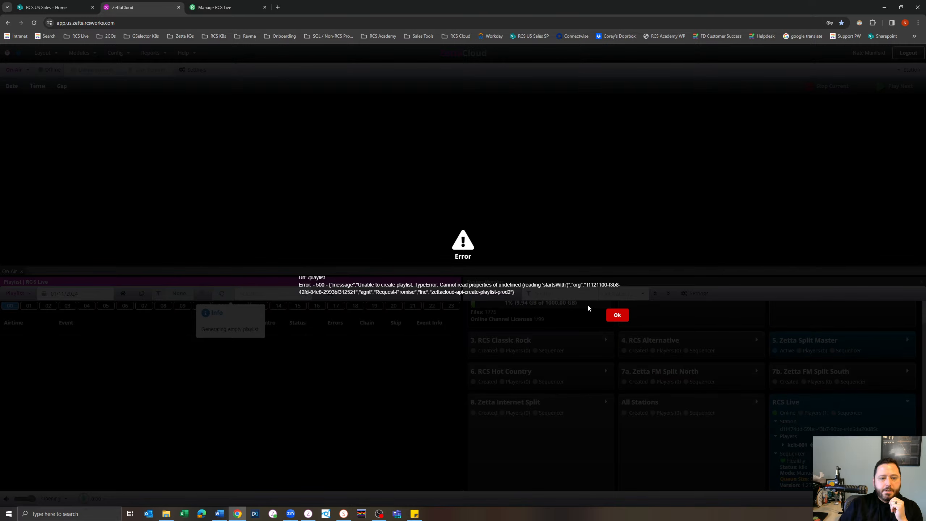
pyautogui.click(617, 314)
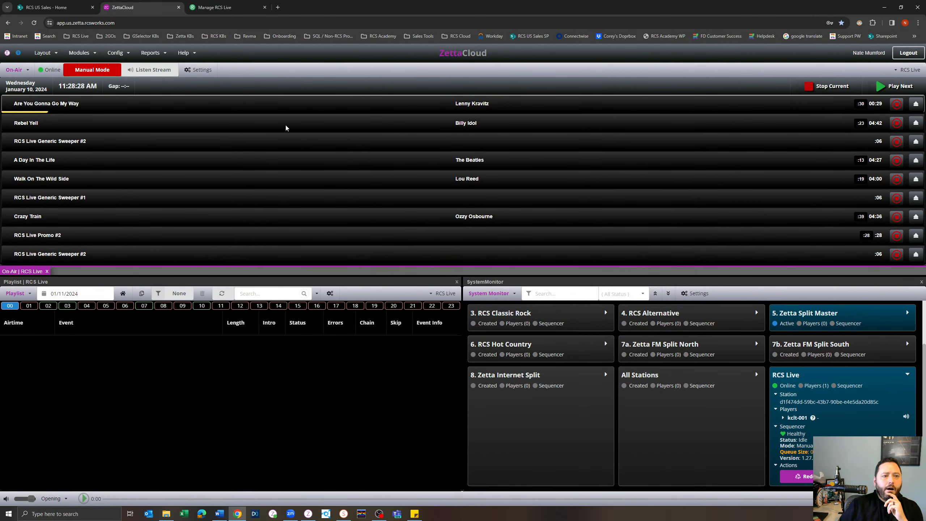
pyautogui.click(153, 70)
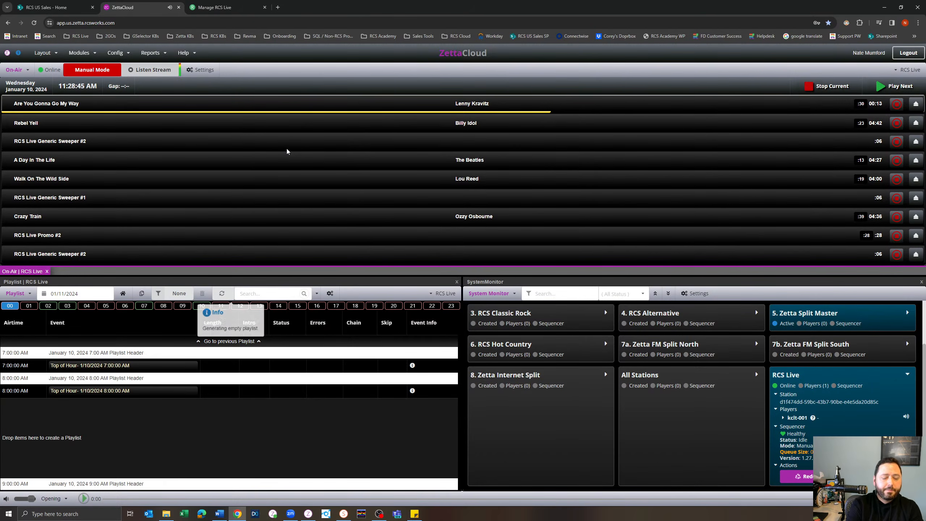
# Start the RCS Live on-air stream with Listen Stream while the playlist loads
pyautogui.click(163, 75)
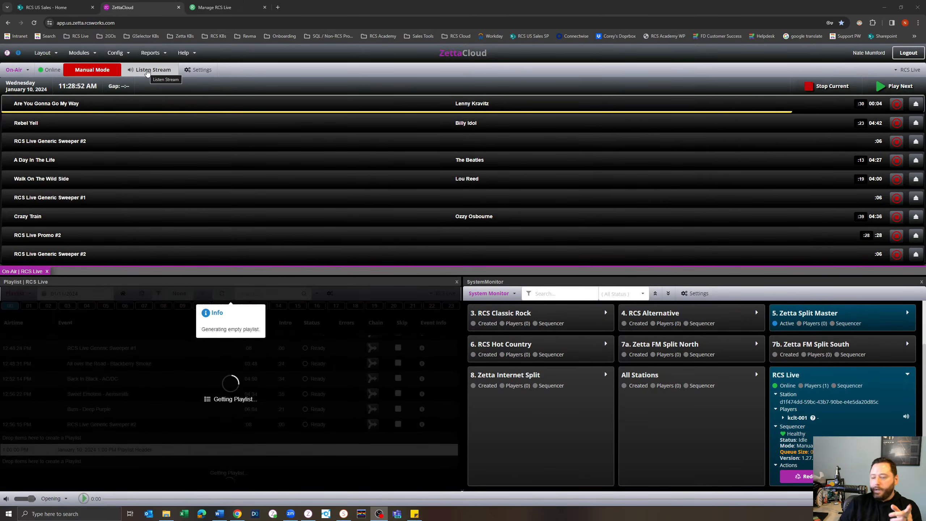
pyautogui.click(147, 71)
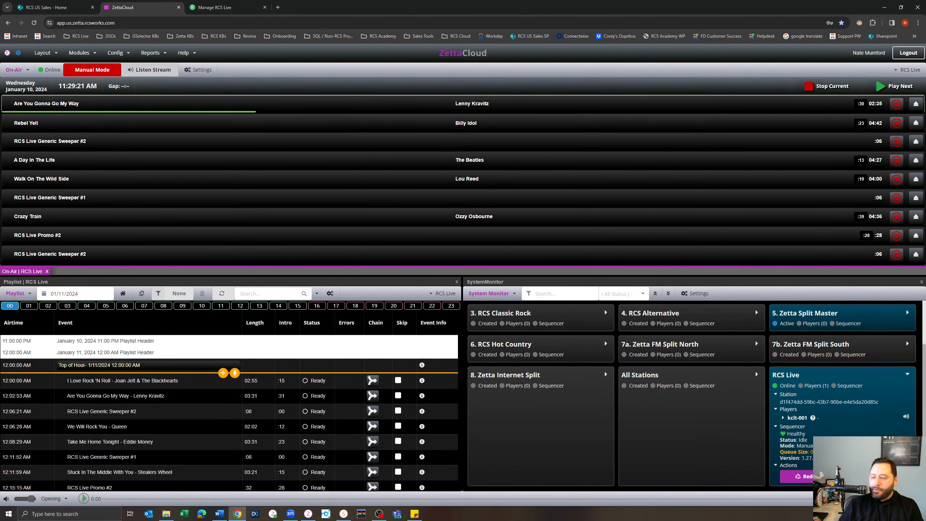
# Browse the song library and the Station Content balance goals
pyautogui.click(343, 513)
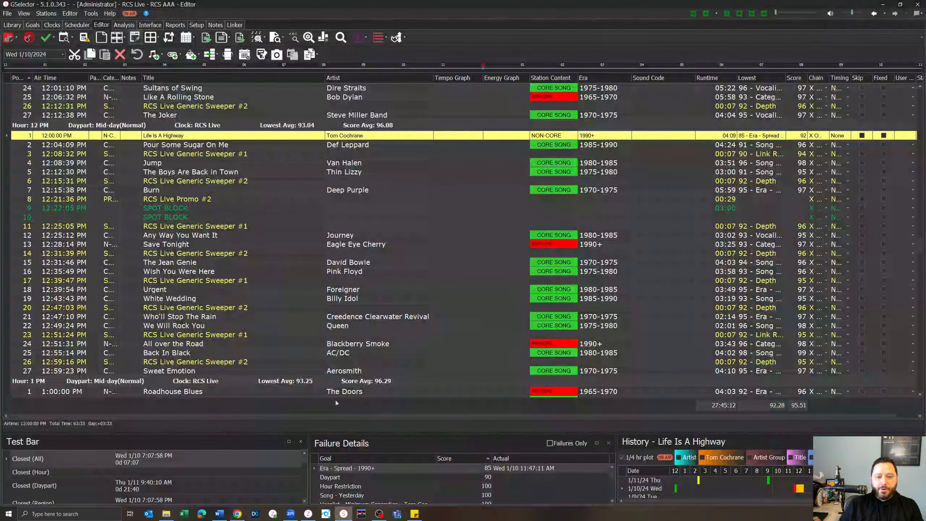
pyautogui.click(12, 25)
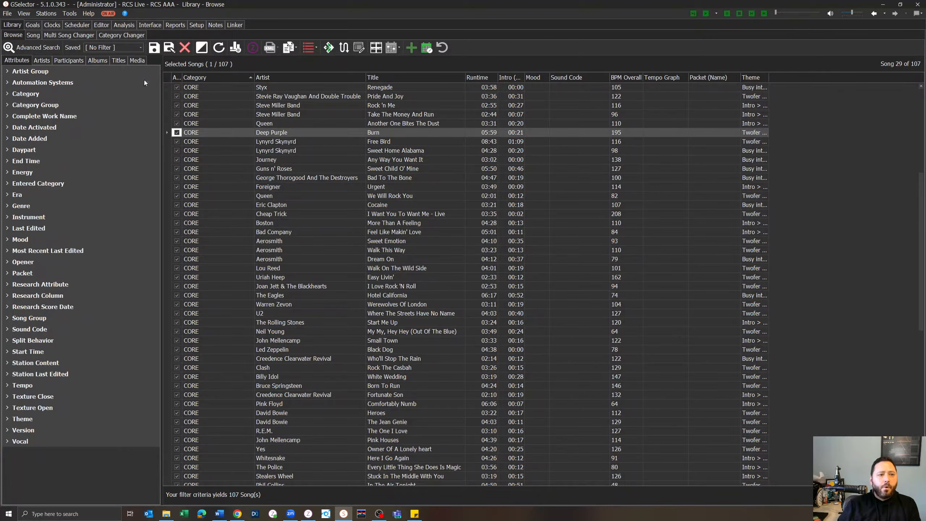
pyautogui.click(33, 26)
pyautogui.click(17, 35)
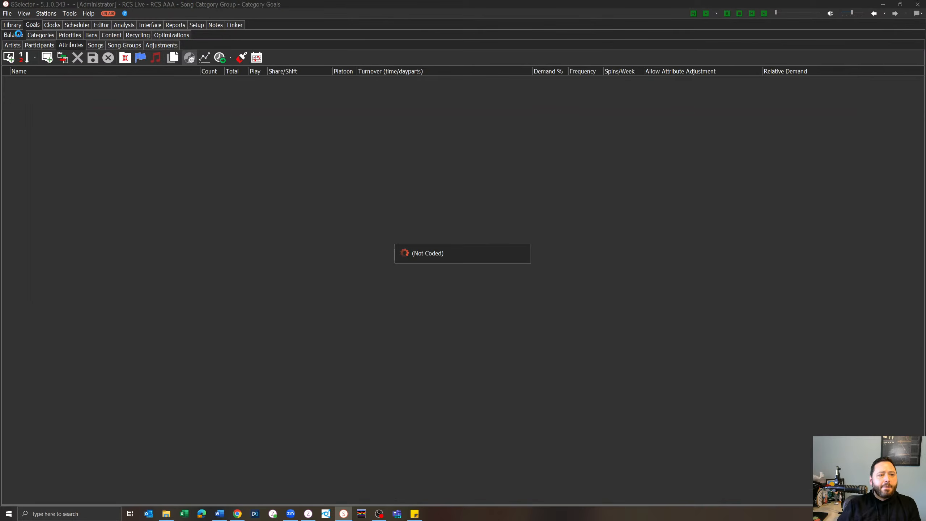
pyautogui.click(16, 255)
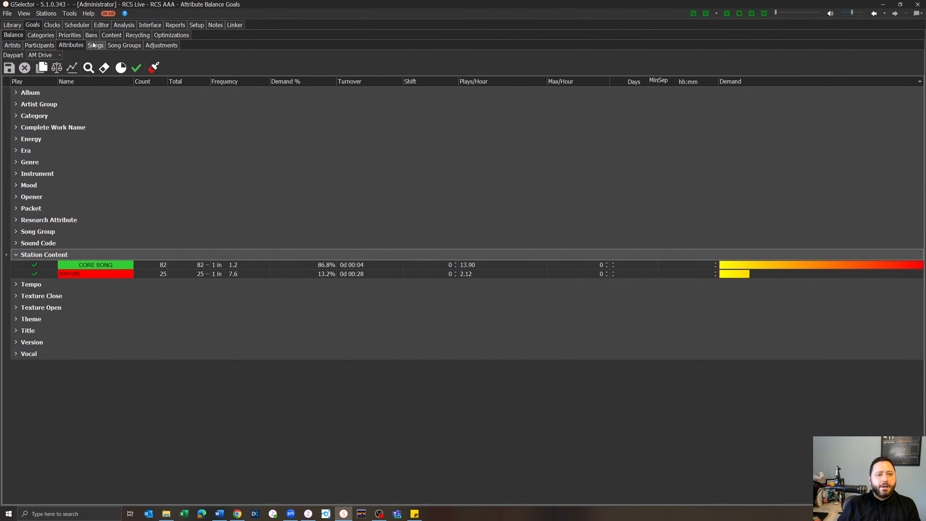
# Review the content and priority goals, then the Linker's link category goals
pyautogui.click(111, 35)
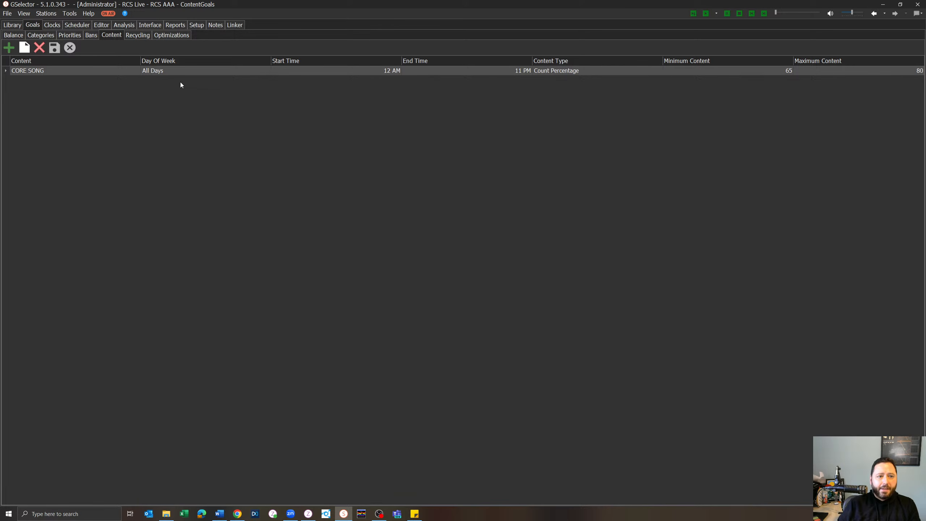
pyautogui.click(70, 36)
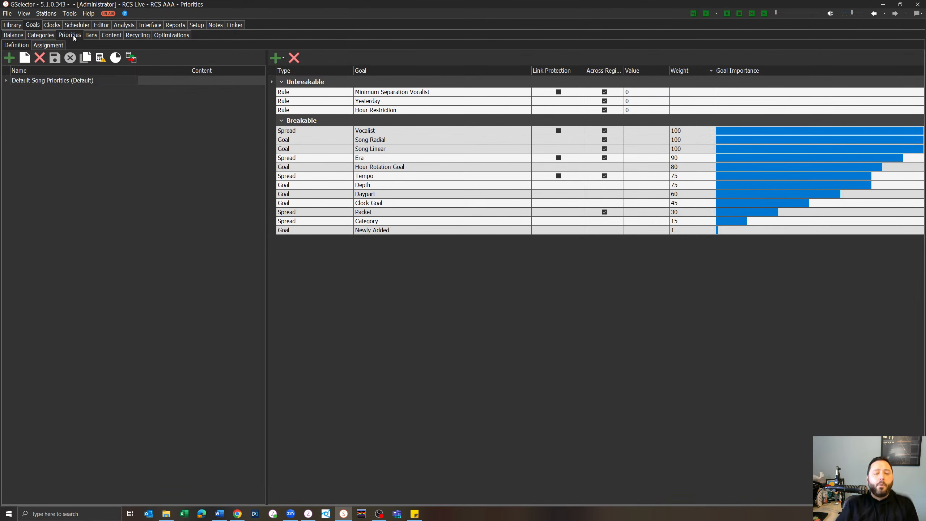
pyautogui.click(235, 25)
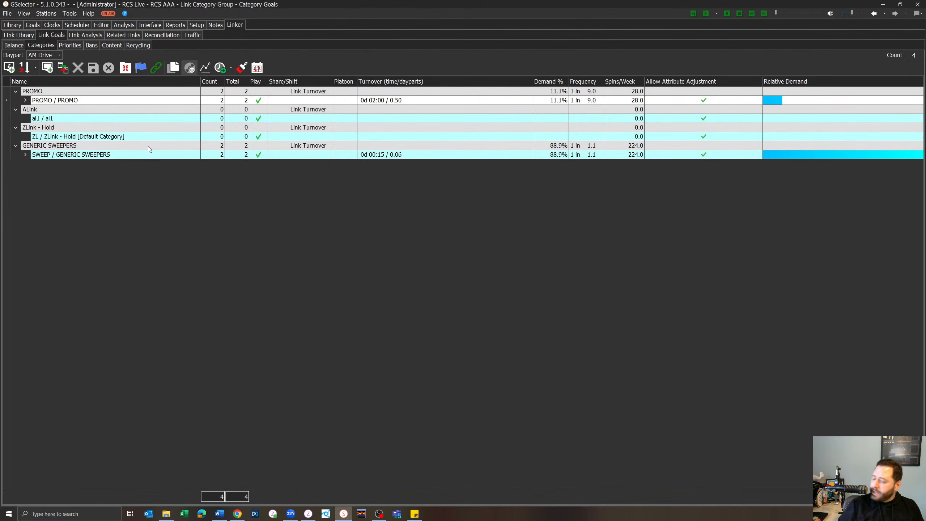
# Review the link categories' Pass Order and Kick Override tabs, cancel unchanged, then bring up Mediabase_Research_Move.png
pyautogui.click(25, 69)
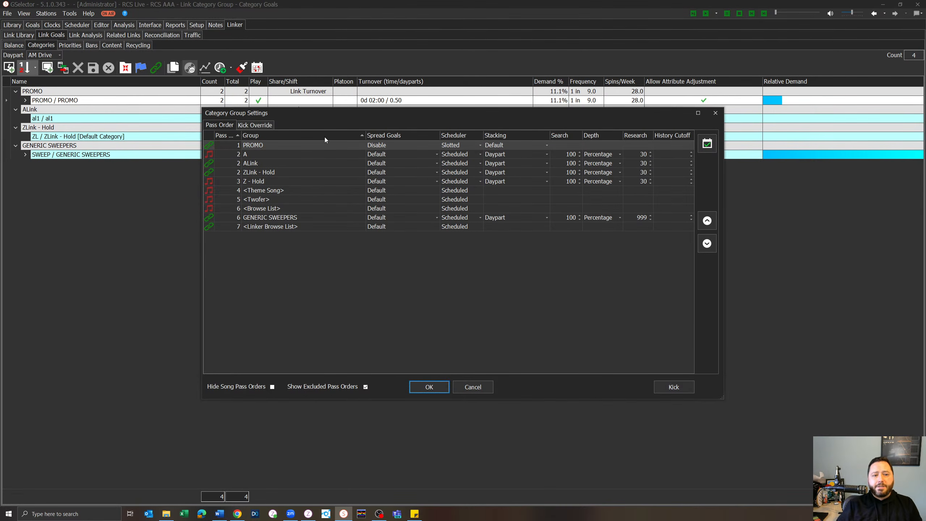
pyautogui.click(254, 125)
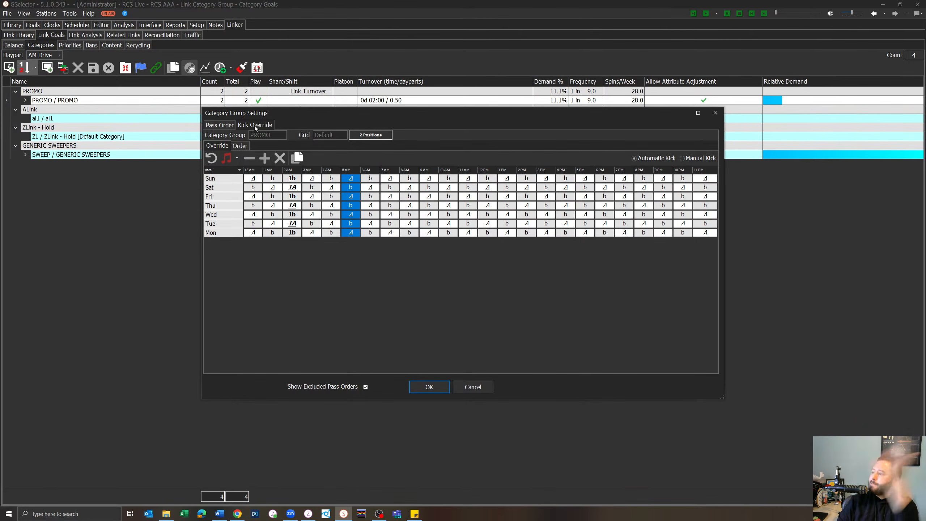
pyautogui.click(490, 391)
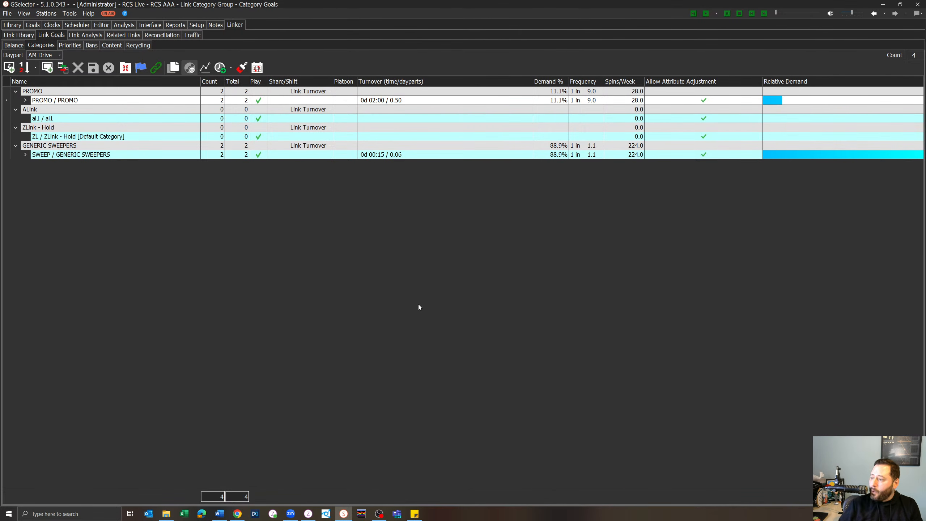
pyautogui.hotkey('alt', 'Tab')
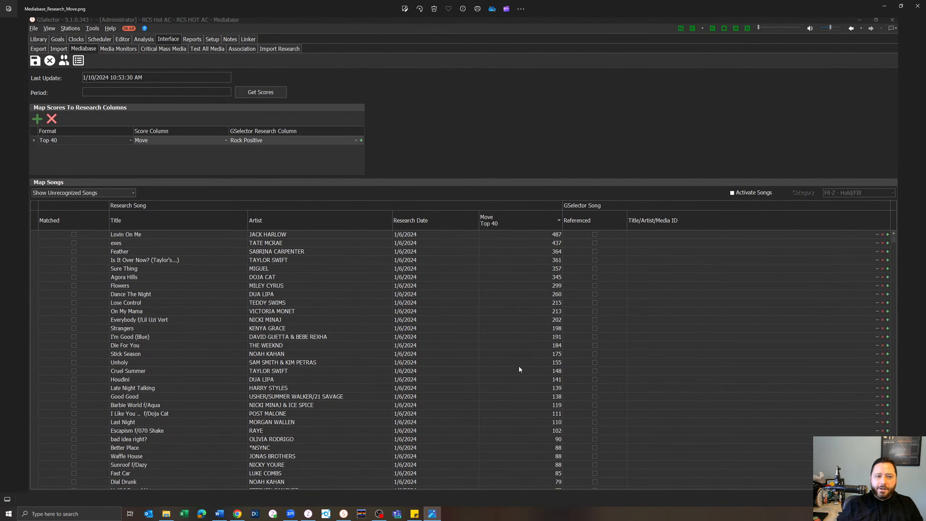
# Close the Mediabase_Research_Move.png viewer to return to the GENERIC SWEEPERS and PROMO category goals
pyautogui.click(918, 7)
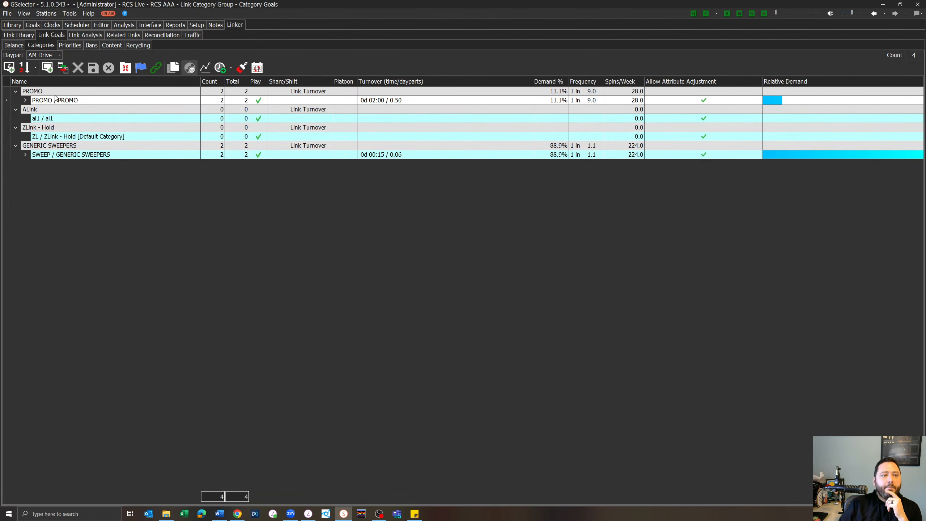
# Look over the hourly clock assignments and the RCS Live clock definition's layout
pyautogui.click(55, 24)
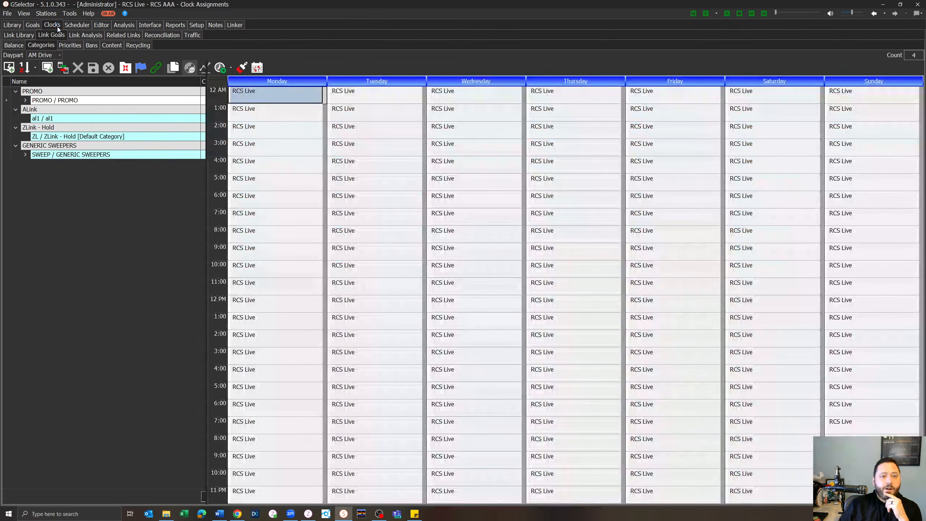
pyautogui.click(16, 35)
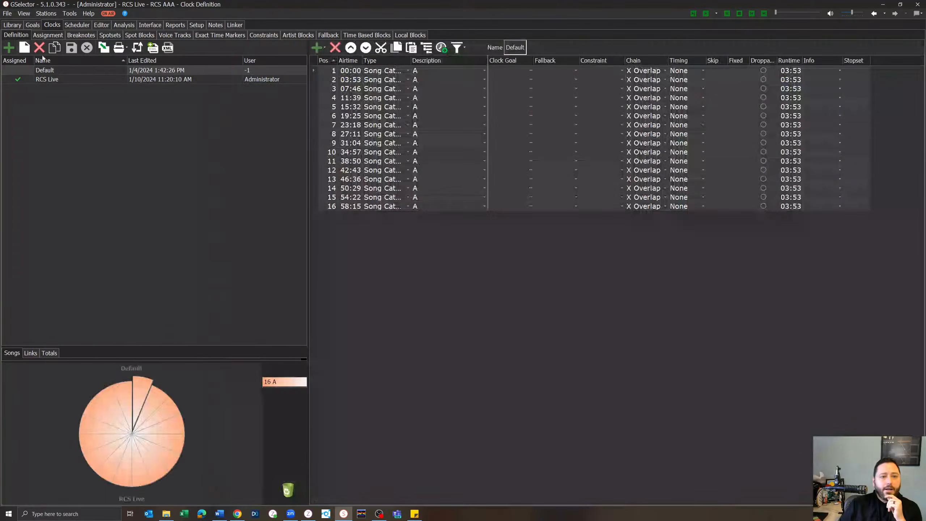
pyautogui.click(81, 81)
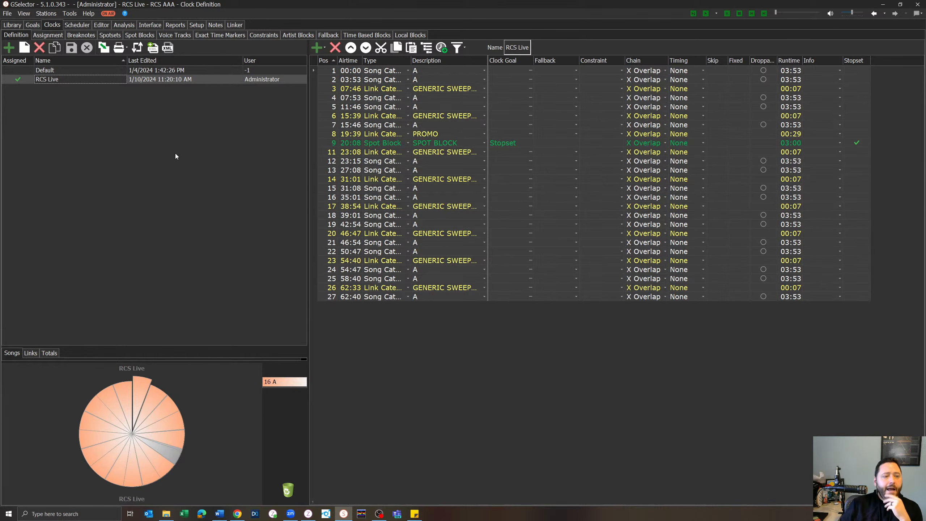
# Scroll through the scheduled log in the Editor, then return to Zetta's synced 1/10/2024 RCS Live log
pyautogui.click(105, 26)
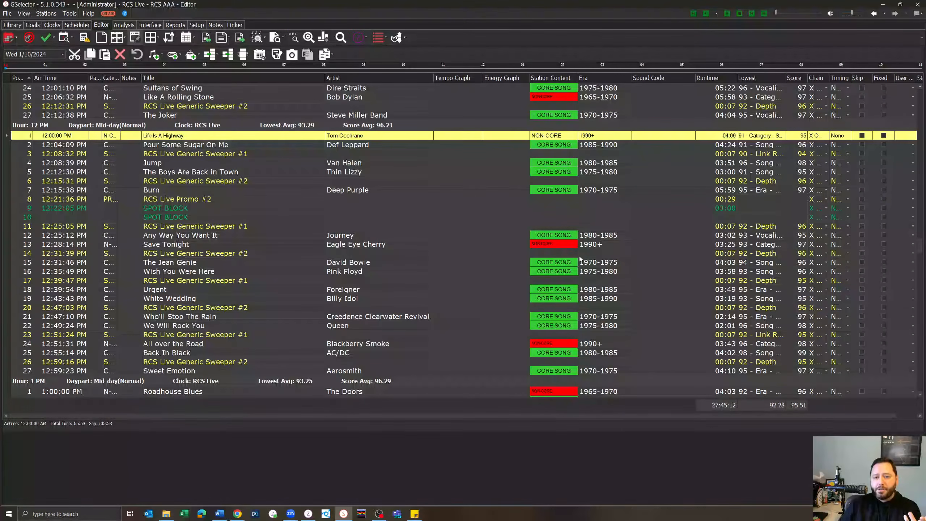
pyautogui.scroll(-6, 587, 265)
pyautogui.scroll(-10, 588, 264)
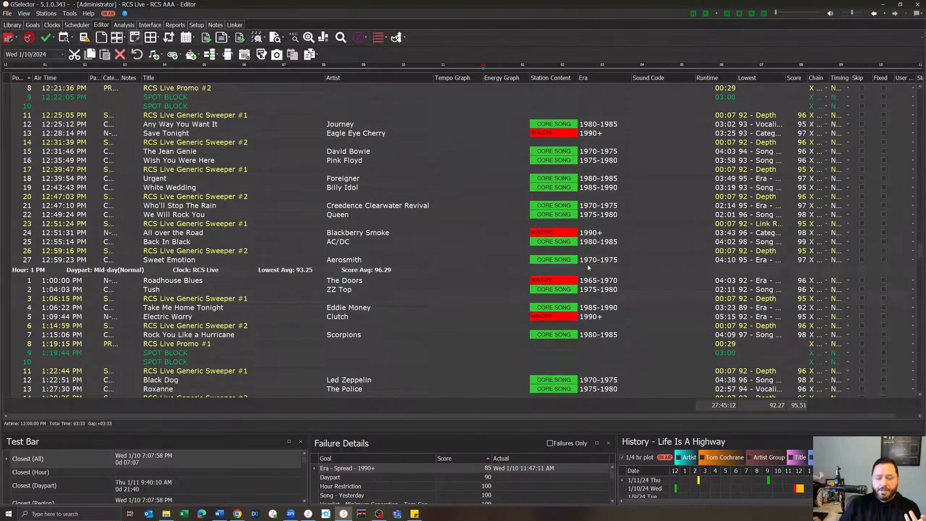
pyautogui.scroll(-20, 587, 264)
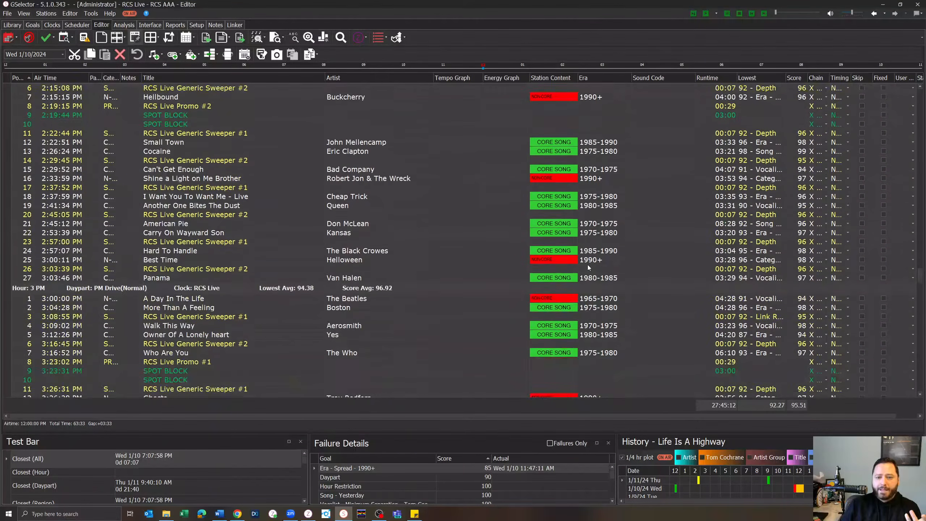
pyautogui.scroll(-11, 588, 269)
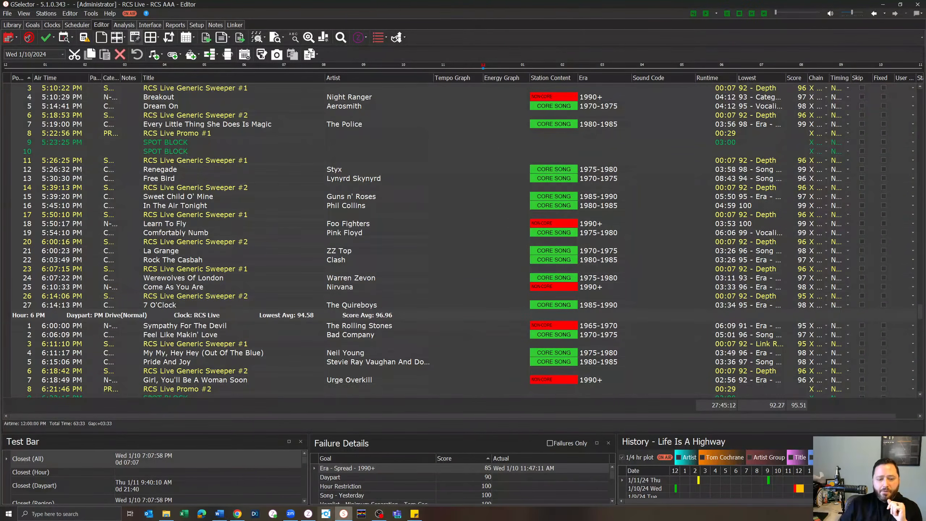
pyautogui.click(308, 514)
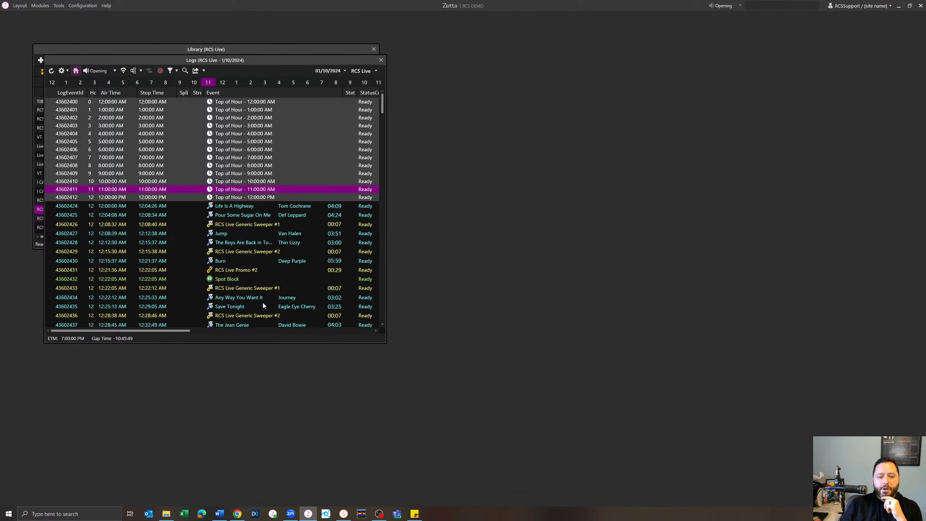
# Switch to the ZettaCloud RCS Live playlist in Chrome, showing the Ready 01/11/2024 log
pyautogui.click(238, 515)
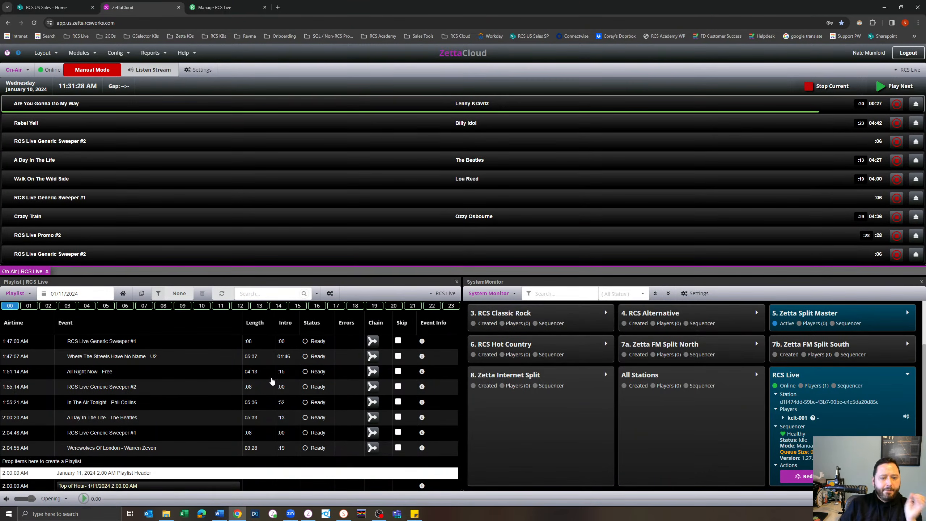
pyautogui.moveTo(265, 378)
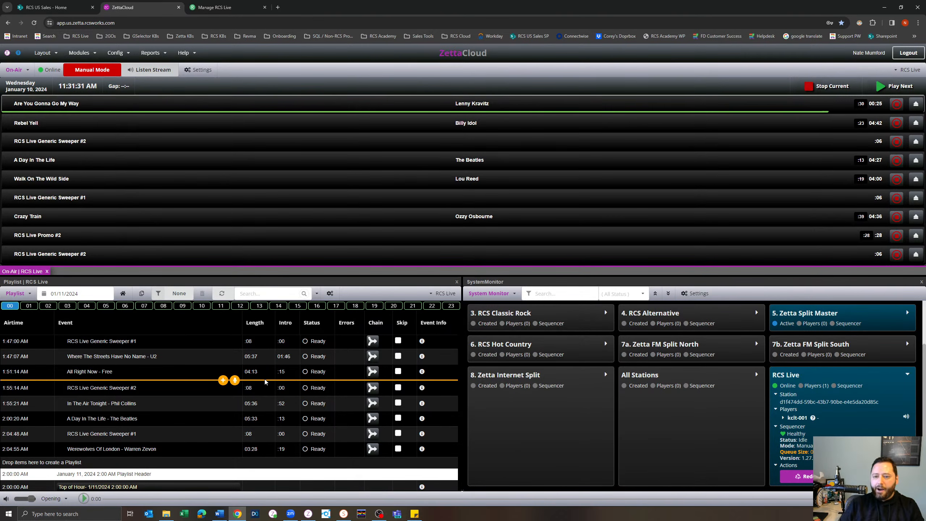